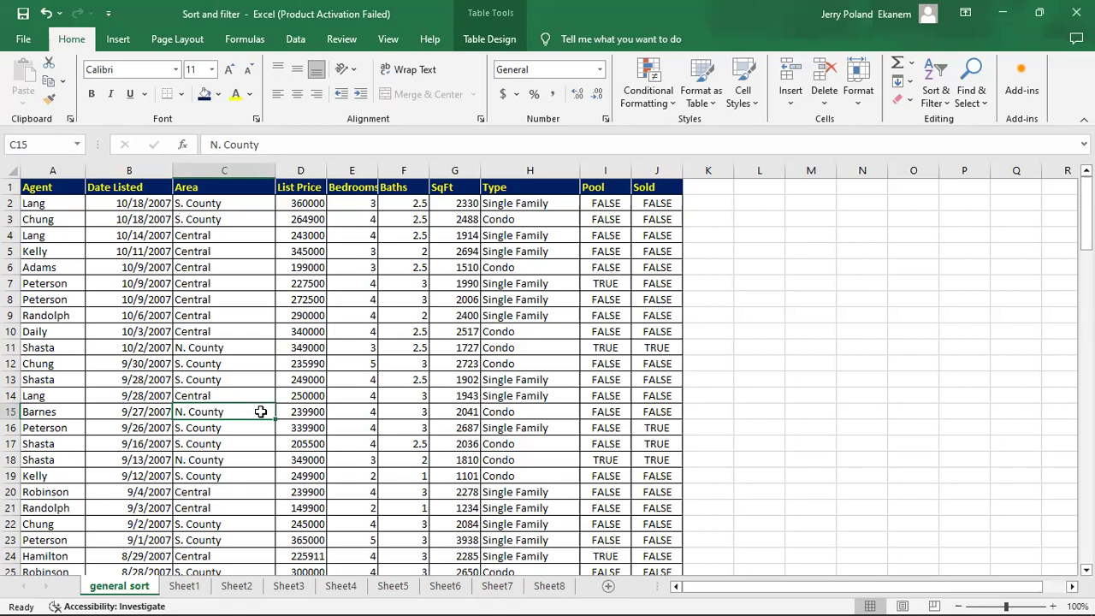
click(233, 376)
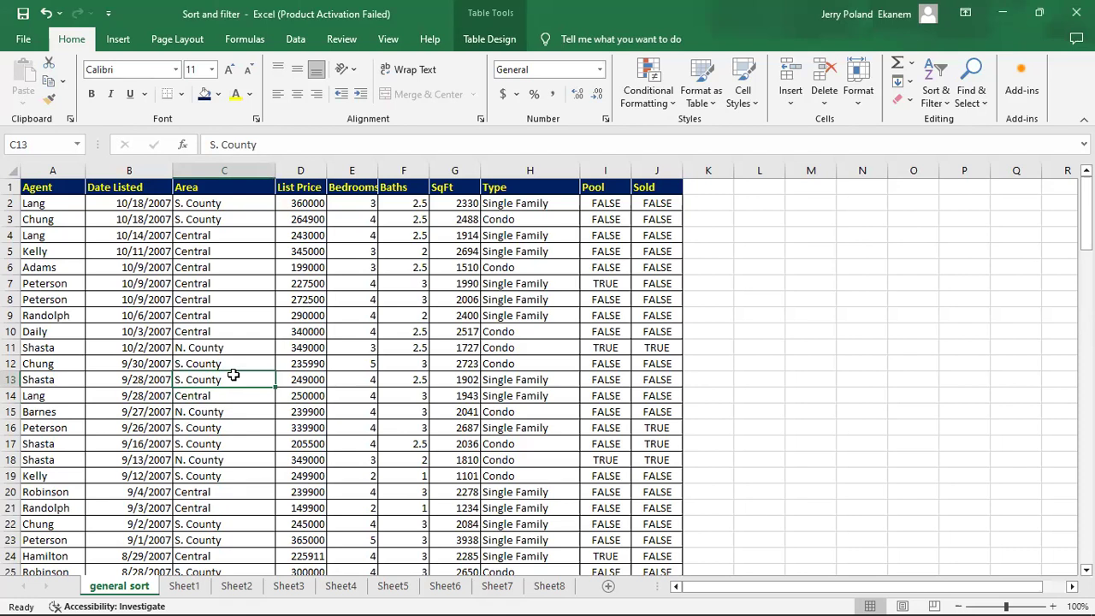
click(232, 318)
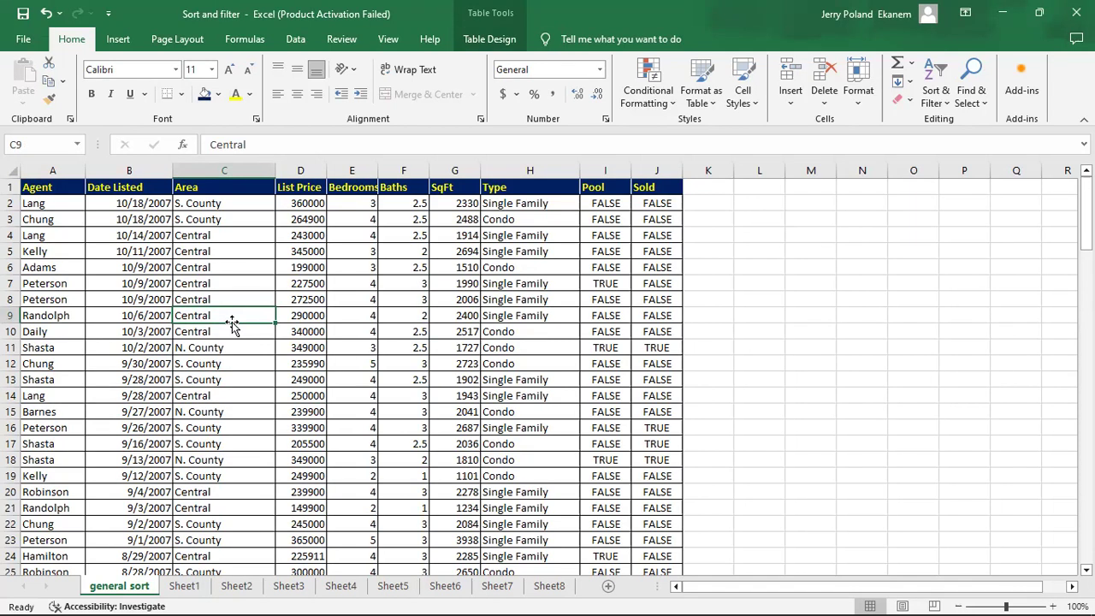
click(184, 267)
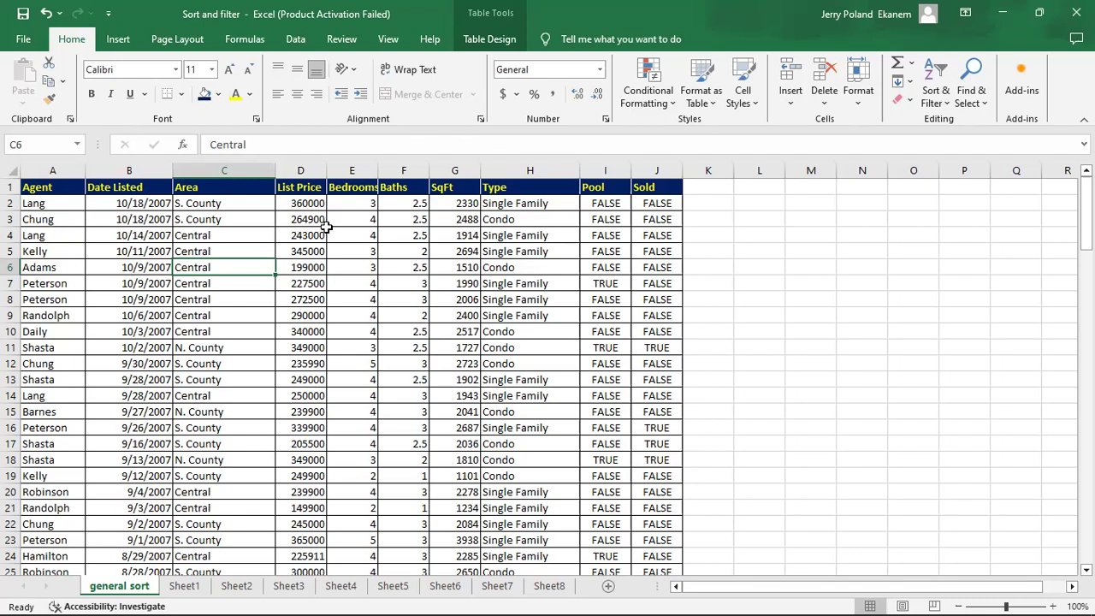
click(288, 263)
click(219, 345)
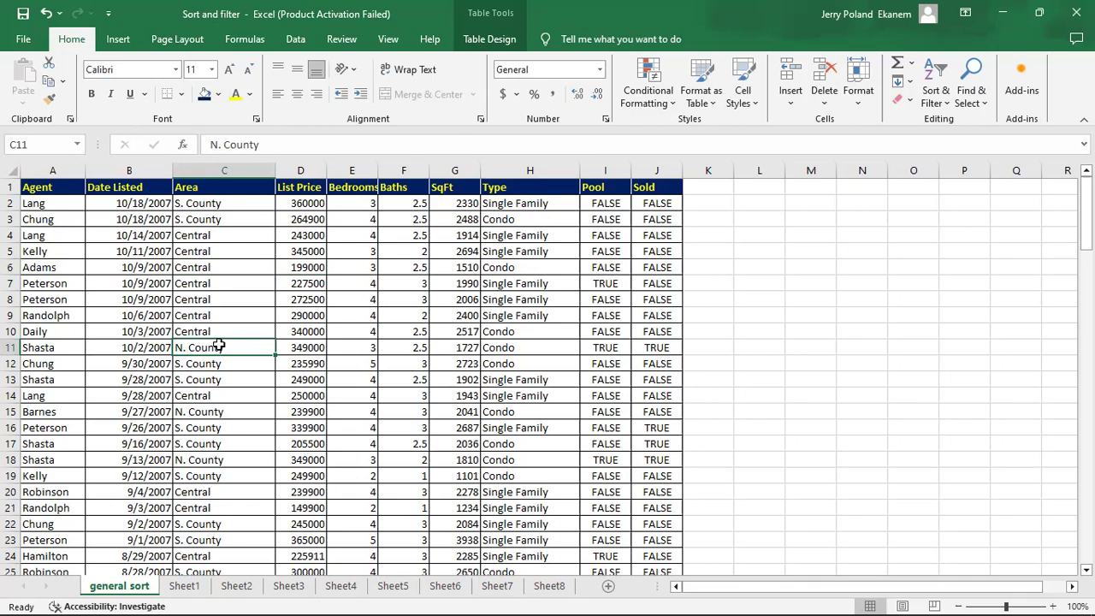
Sort the property listings by the Agent column from A to Z and undo the sort.
click(60, 236)
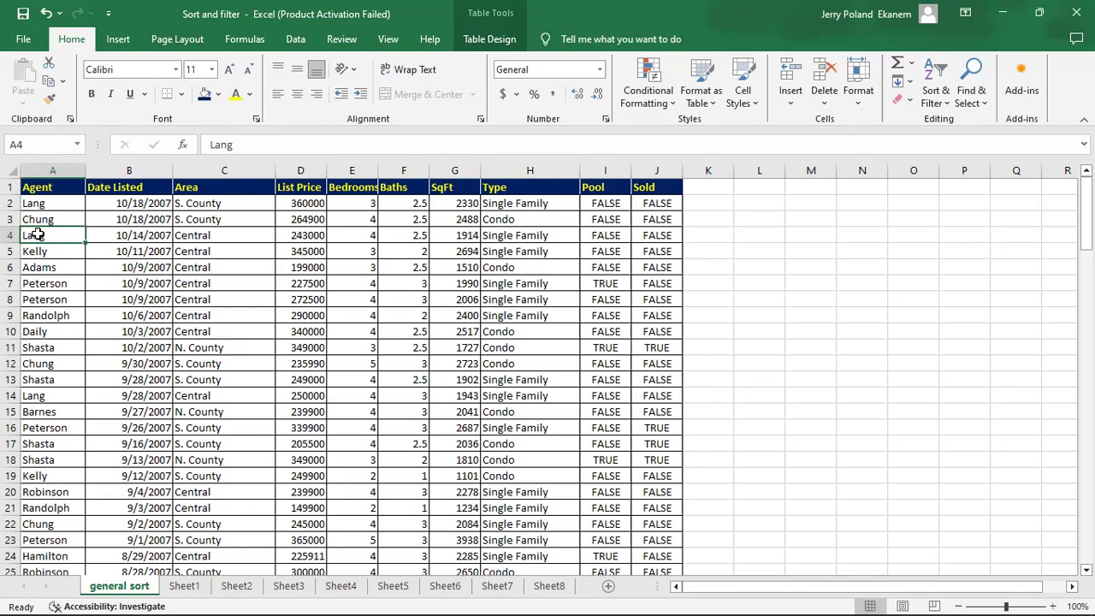
right_click(37, 234)
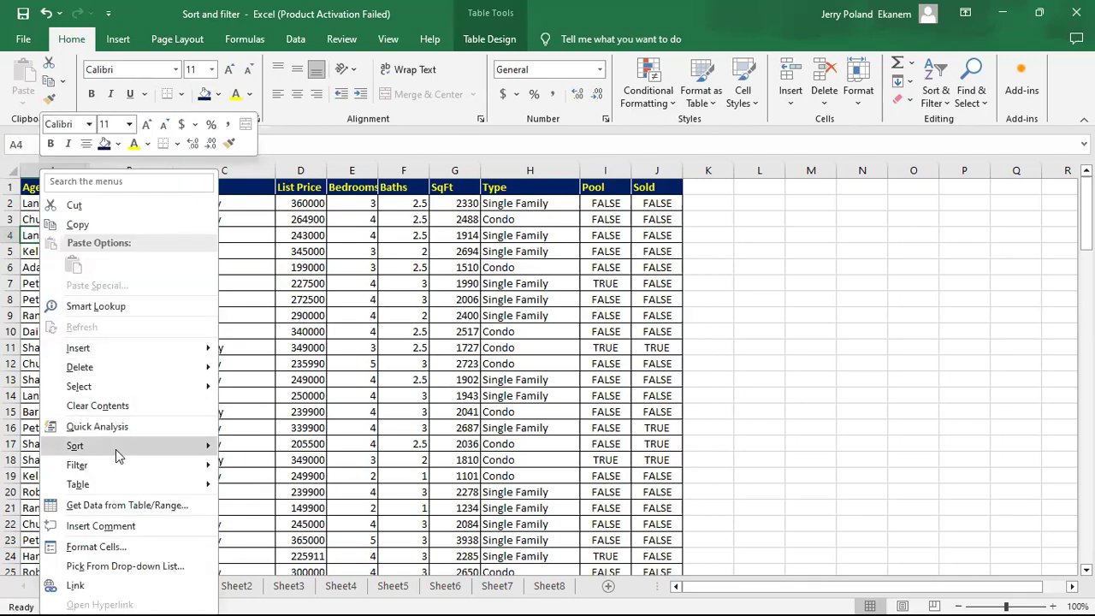
mouse_move(116, 449)
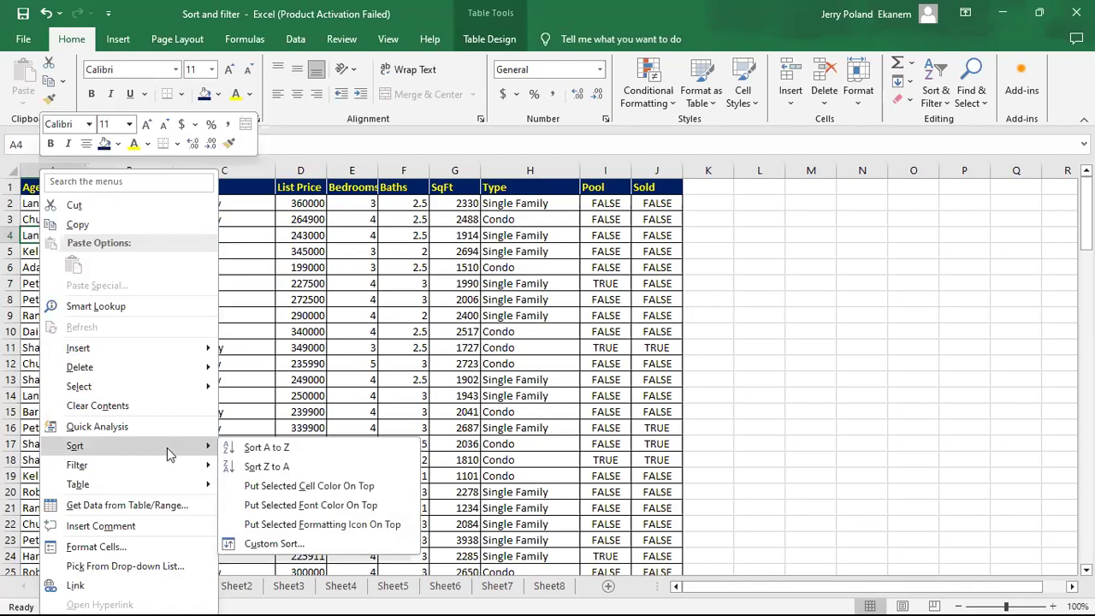
click(314, 446)
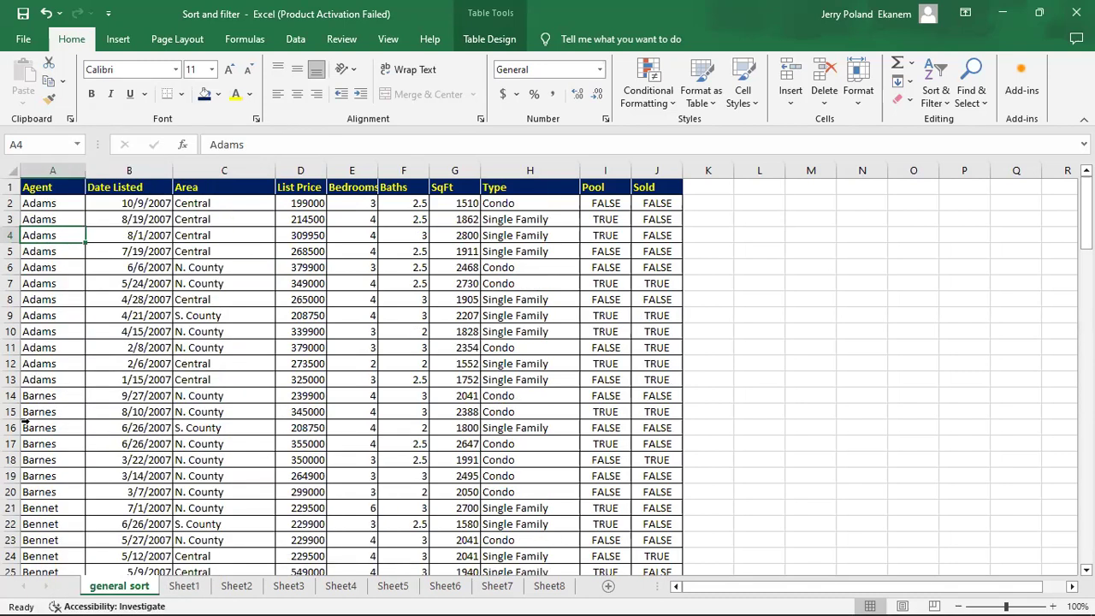
mouse_move(1086, 214)
mouse_down()
mouse_move(1086, 359)
mouse_move(1085, 212)
mouse_up()
key(ctrl+z)
Sort the property listings by the Agent column from Z to A and undo the sort.
click(52, 217)
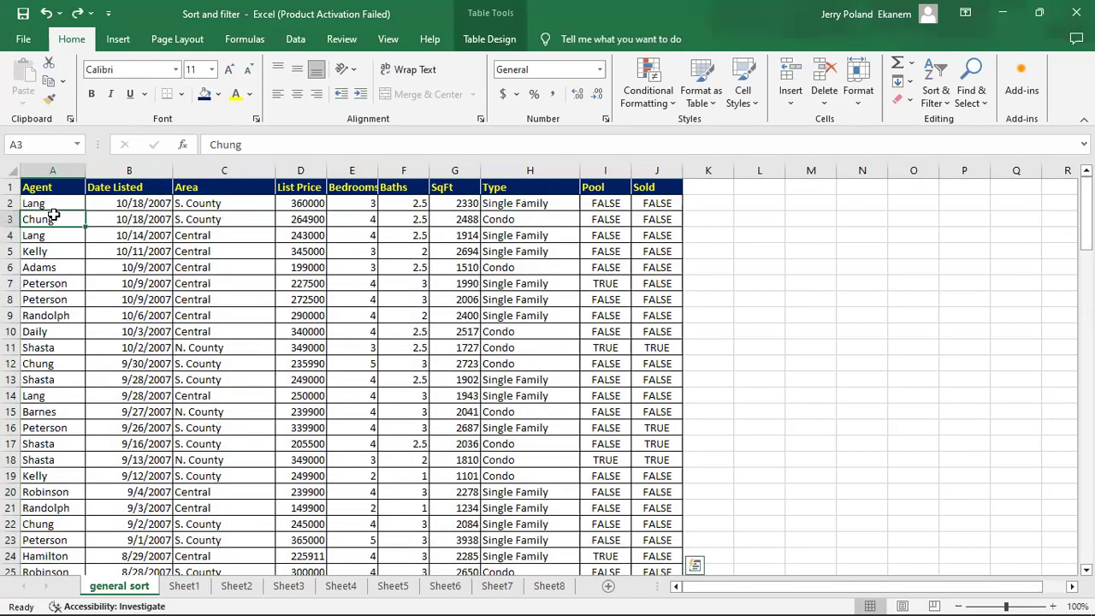
right_click(54, 214)
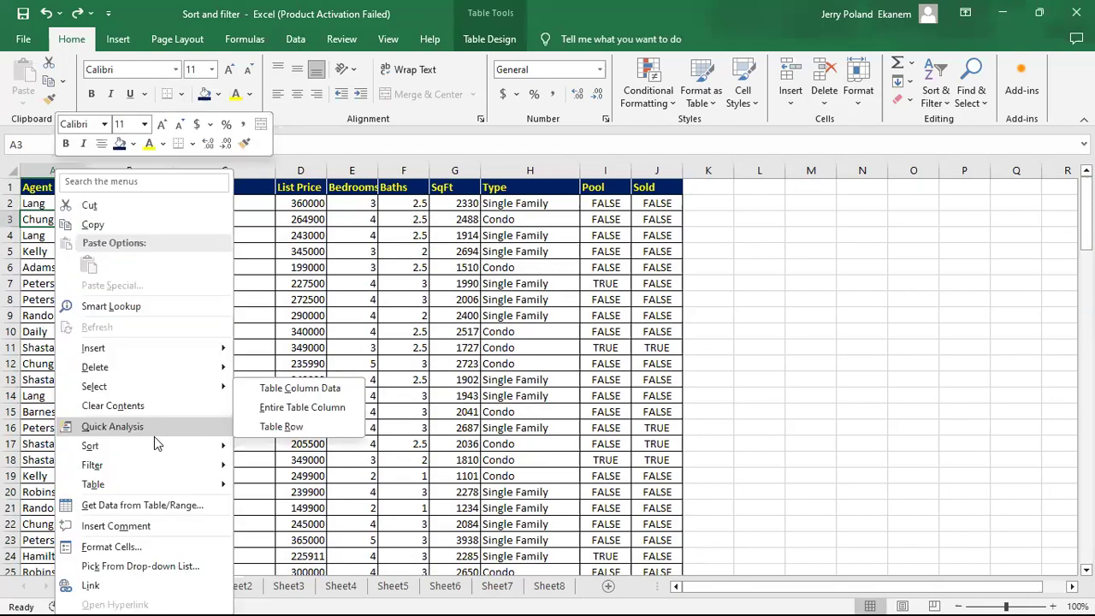
mouse_move(156, 445)
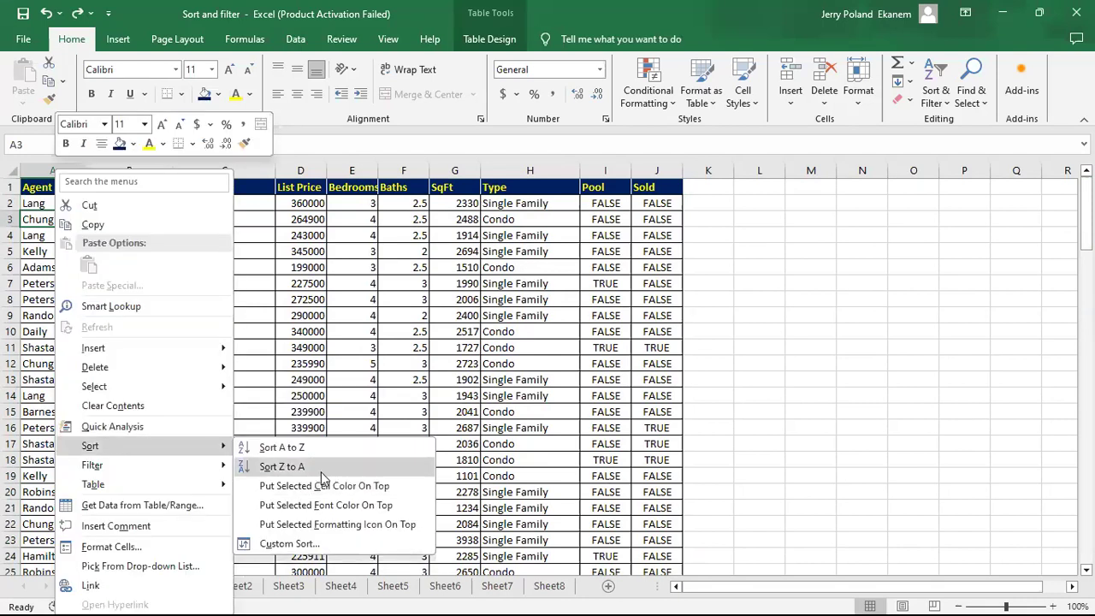
click(321, 472)
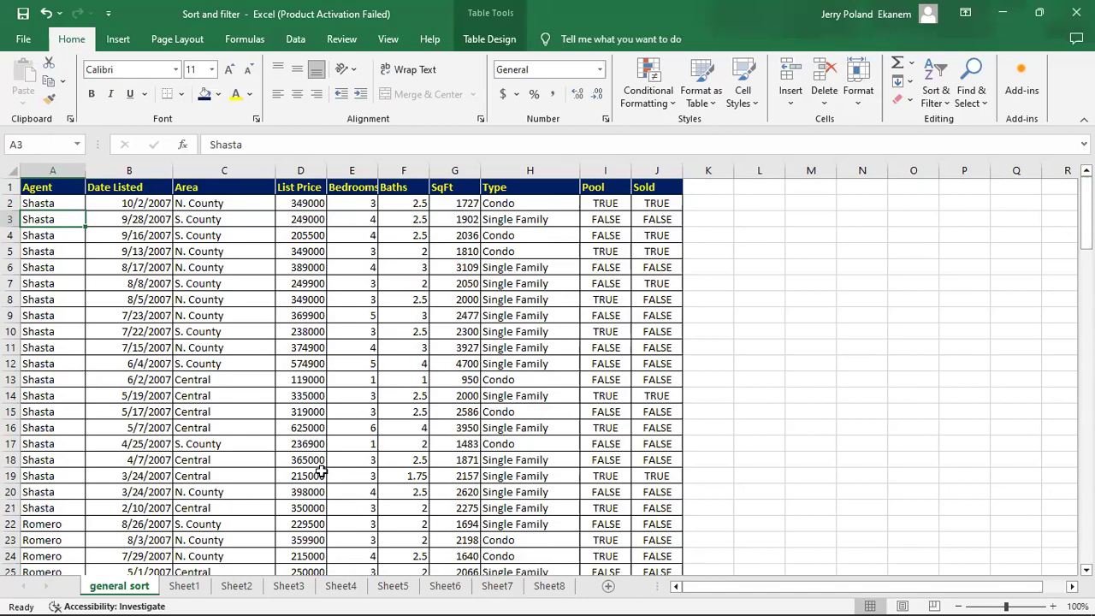
key(ctrl+z)
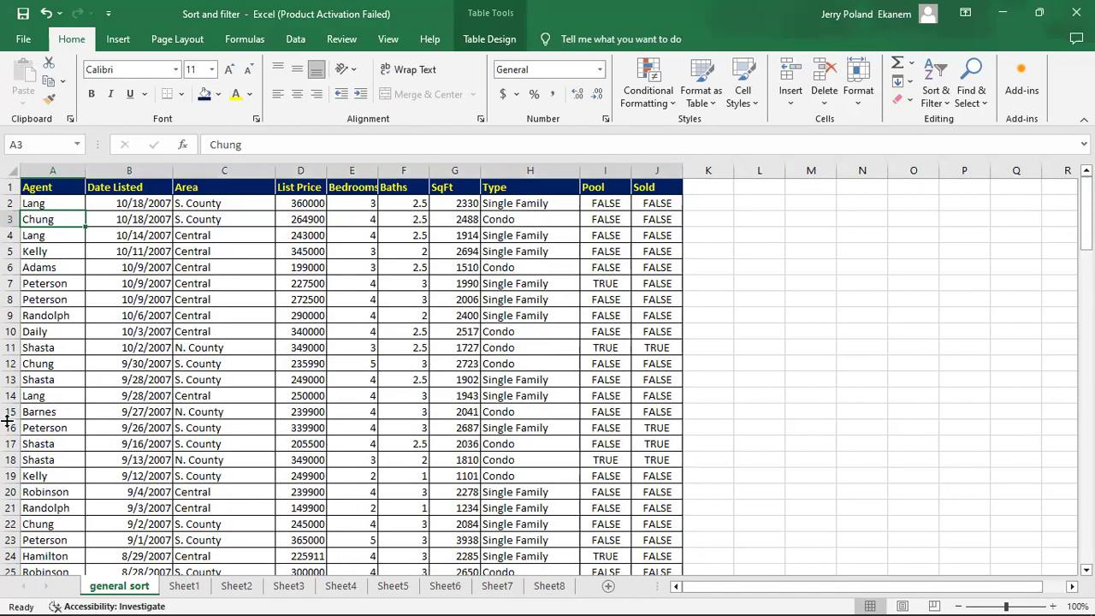
key(ctrl+a)
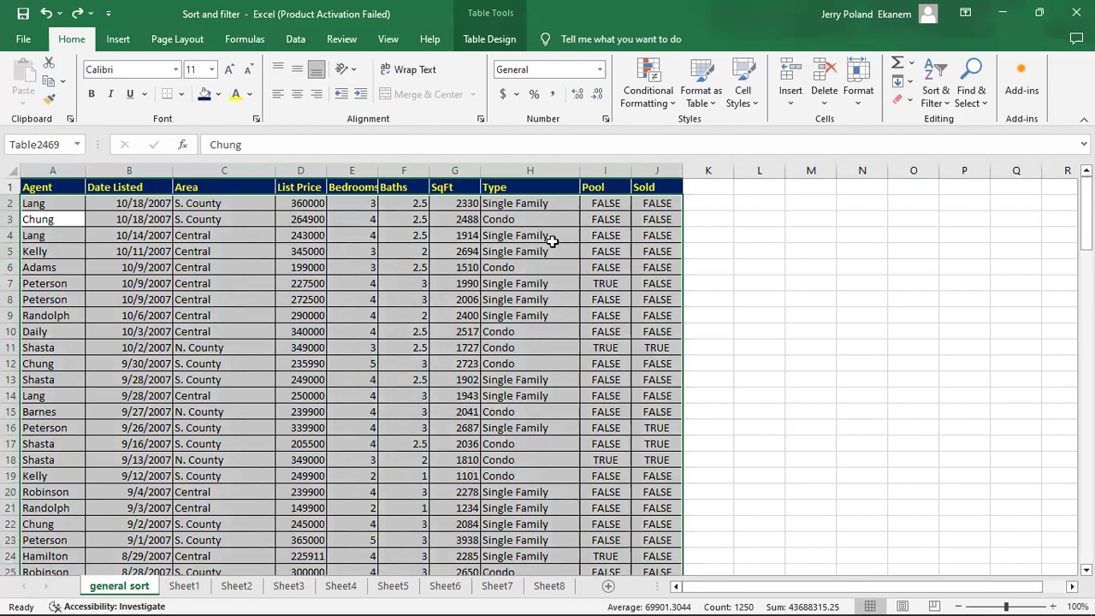
click(941, 105)
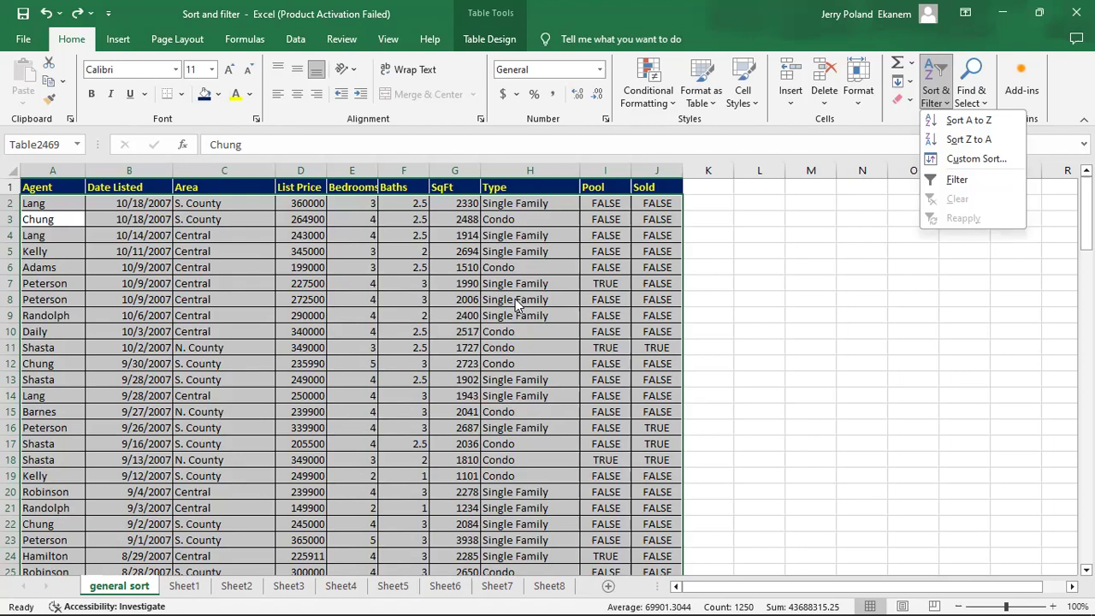
click(178, 311)
click(178, 310)
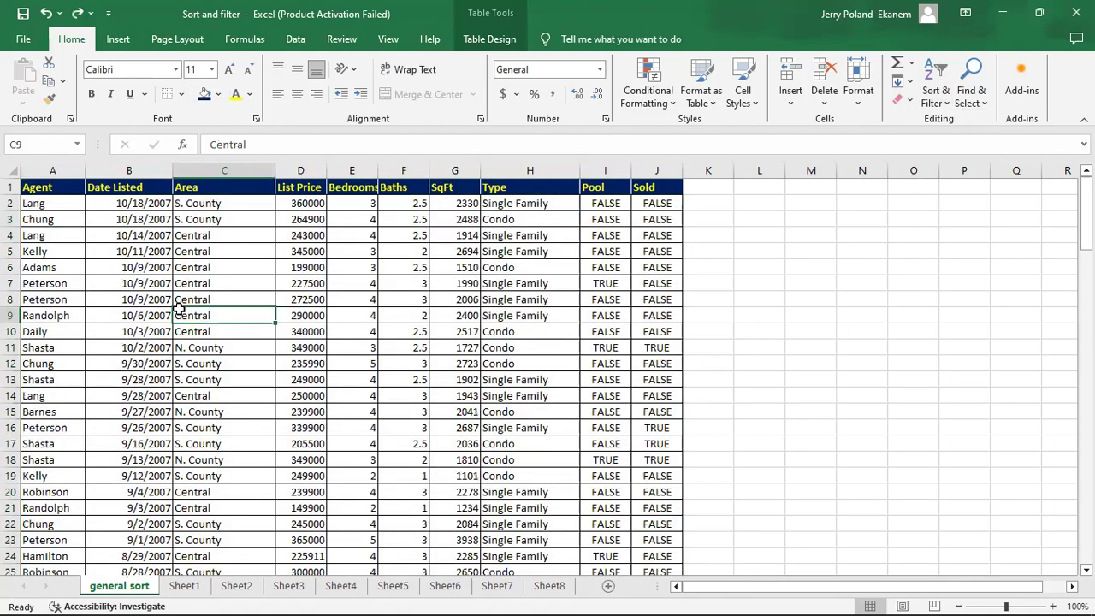
Sort the property listings by the Date Listed column from newest to oldest.
click(144, 231)
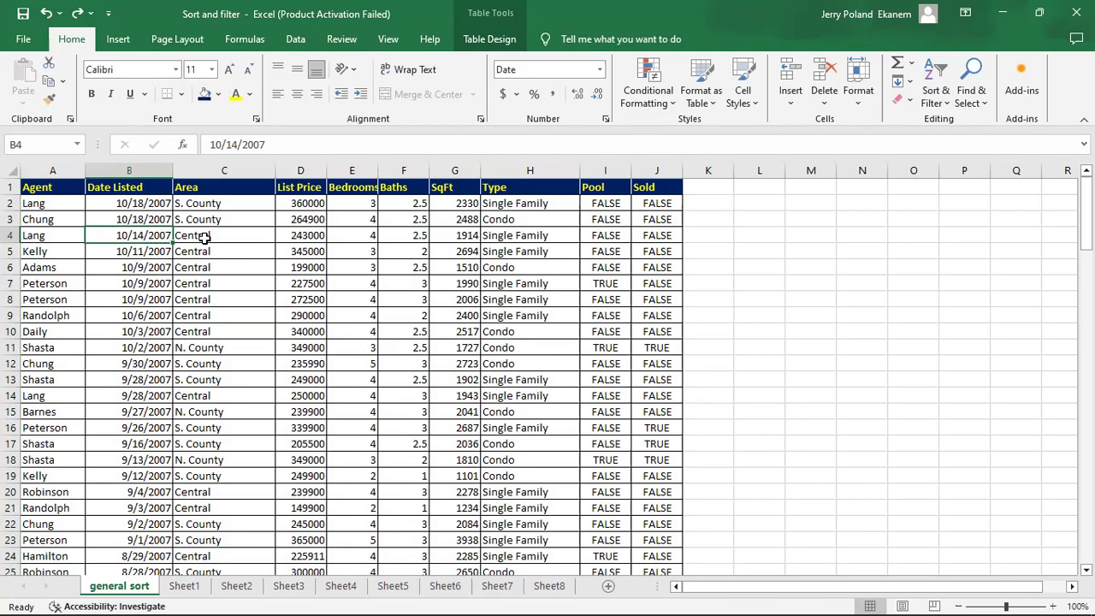
right_click(147, 235)
mouse_move(195, 445)
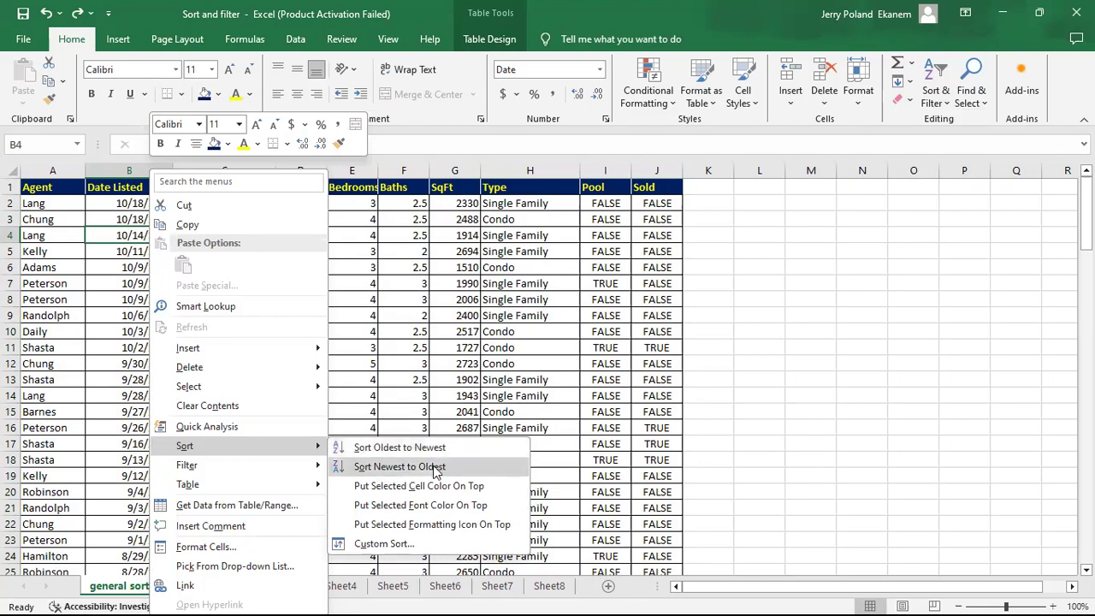
click(435, 467)
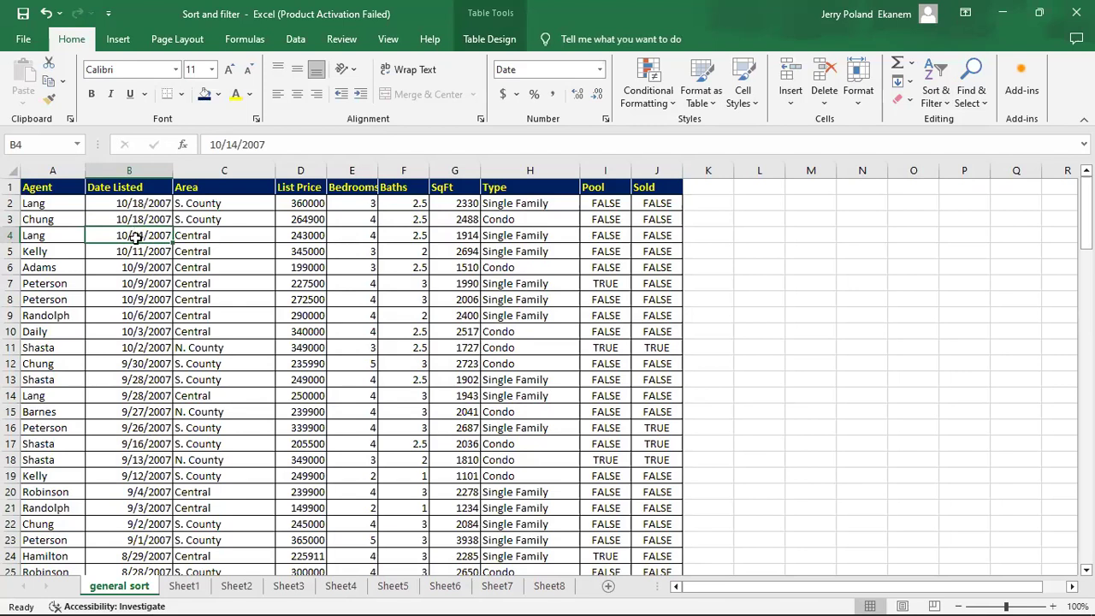
Sort the property listings by the Date Listed column from oldest to newest.
right_click(136, 235)
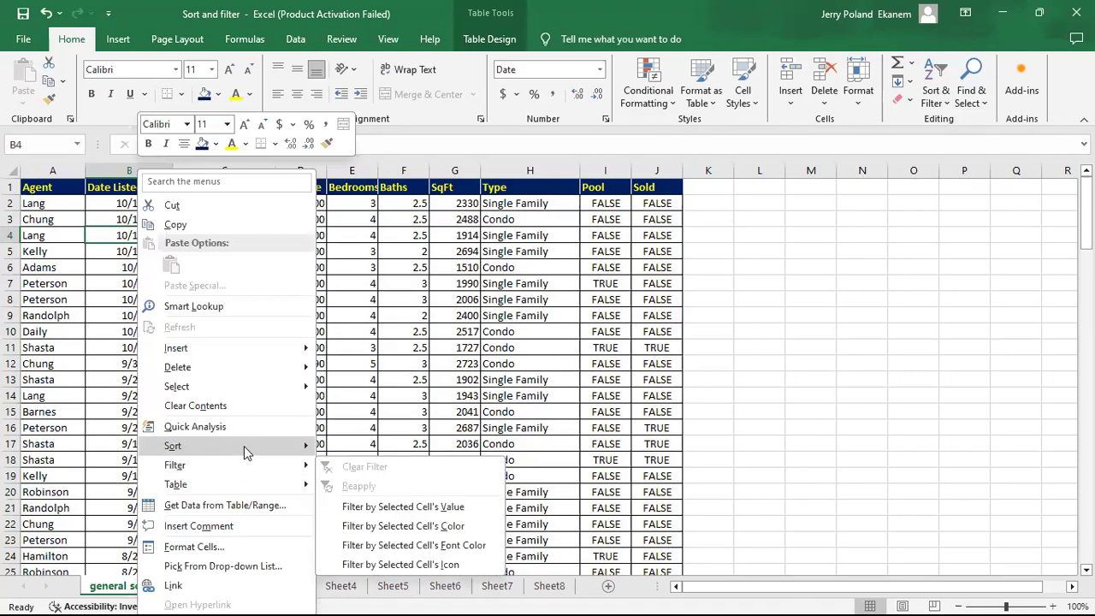
mouse_move(265, 447)
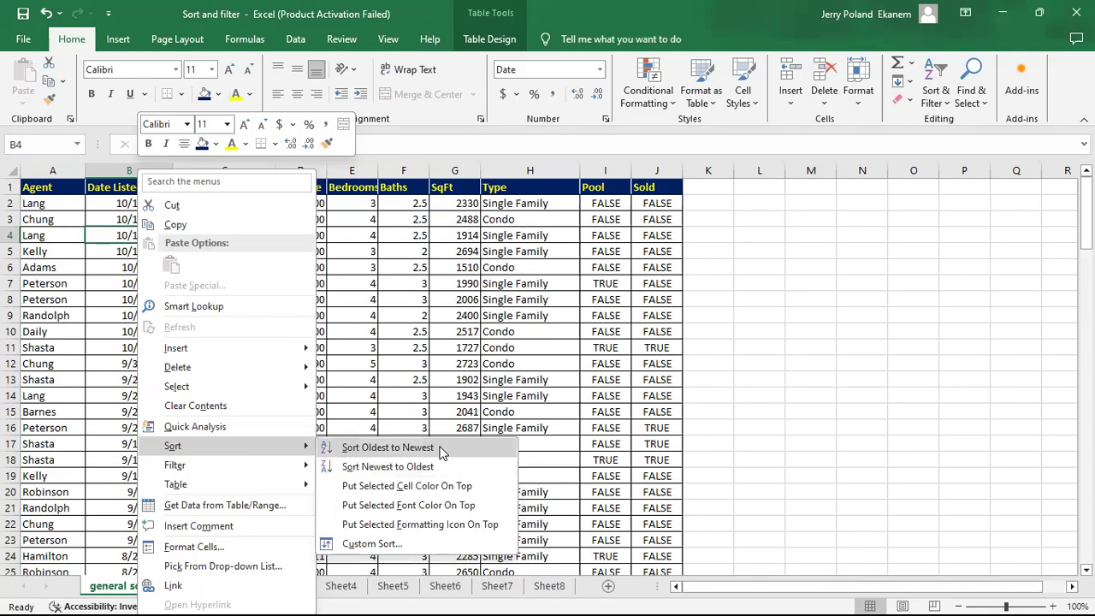
click(441, 452)
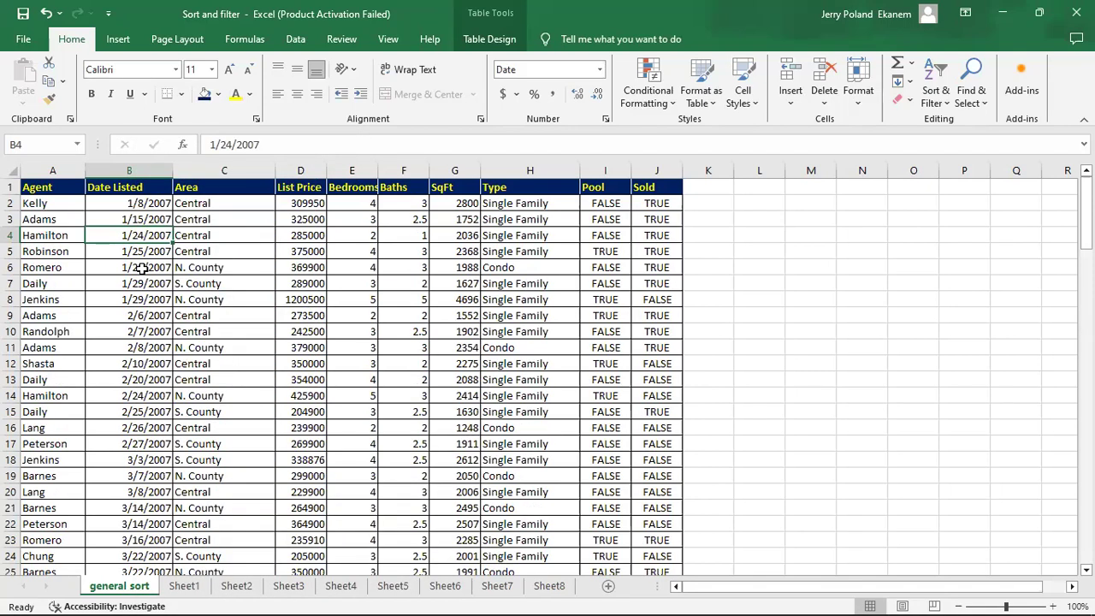
Compare the sort options offered for the Date Listed, Area and List Price columns.
click(938, 102)
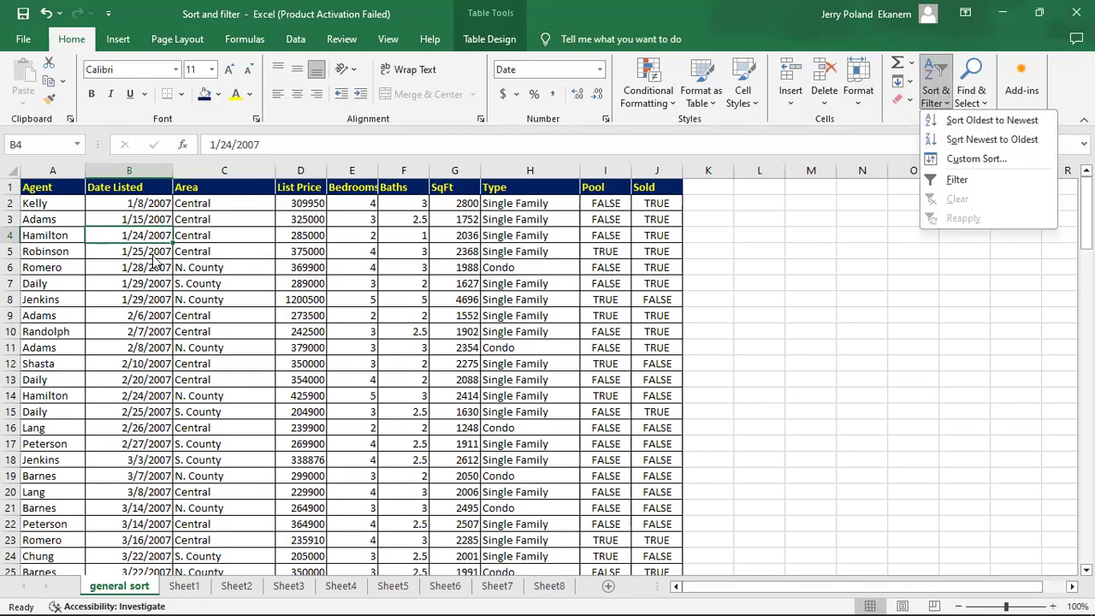
click(240, 237)
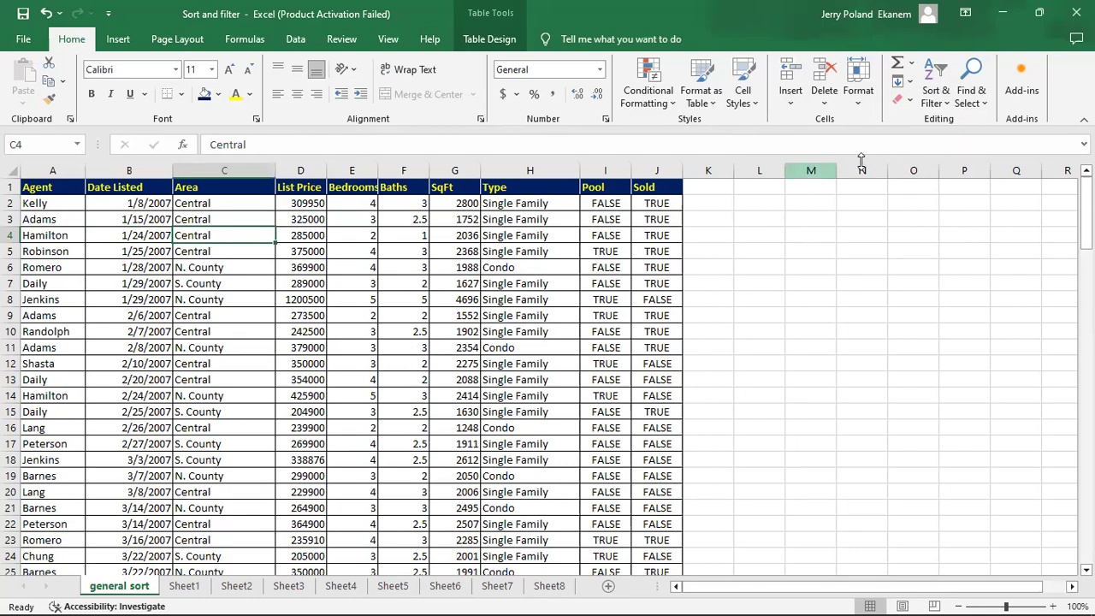
click(941, 110)
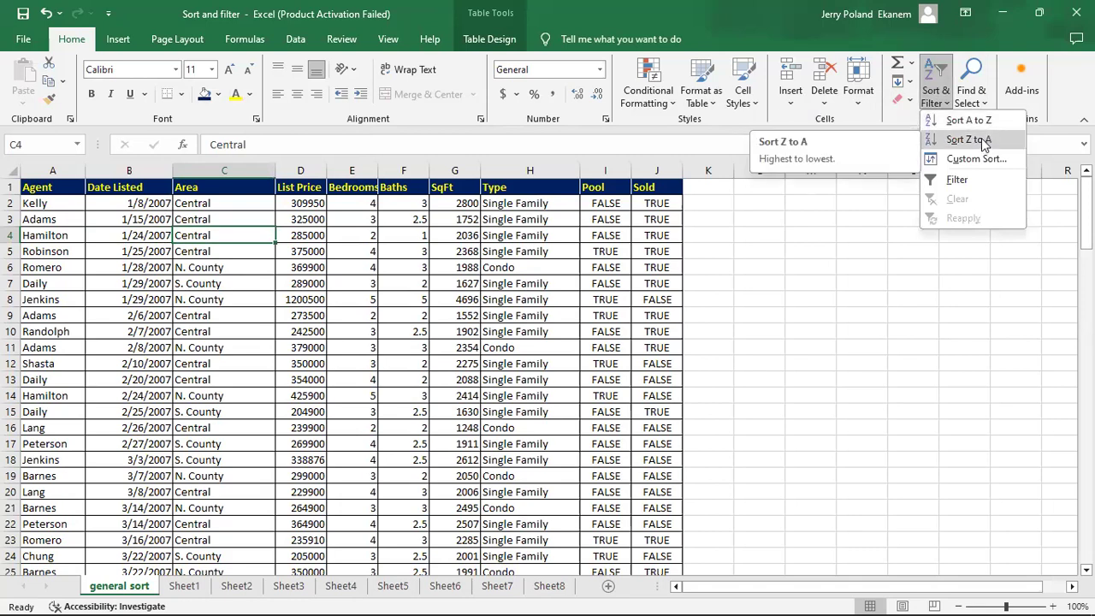
click(298, 224)
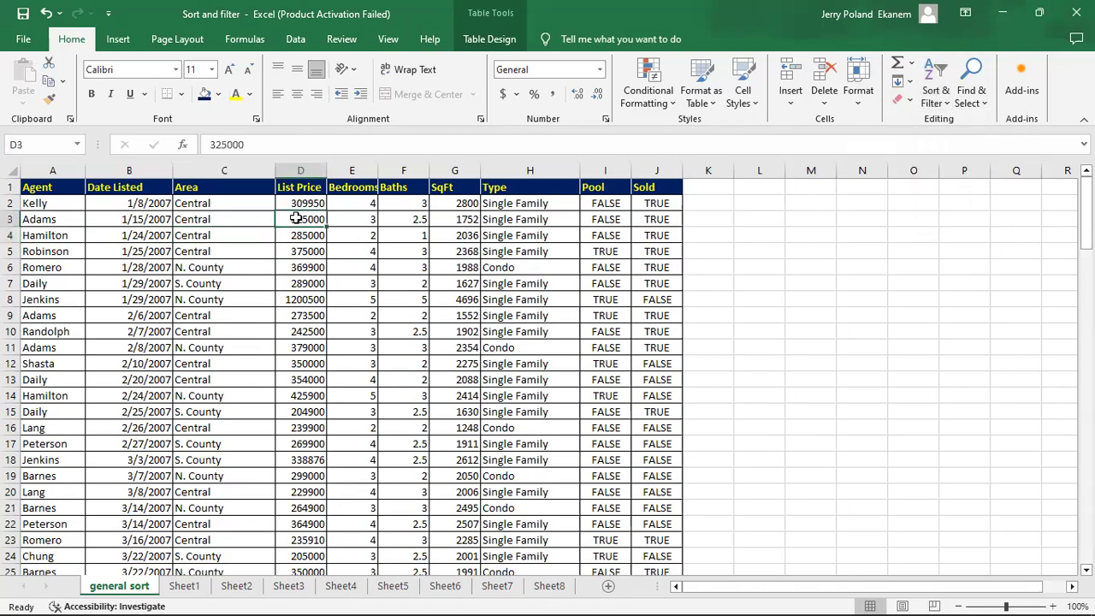
click(938, 105)
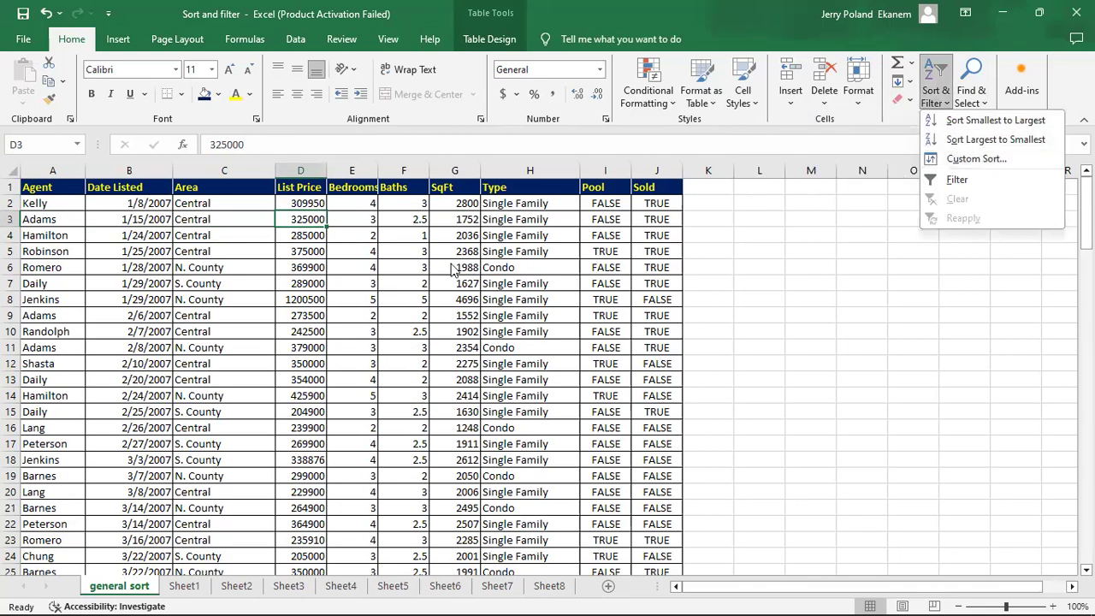
click(267, 273)
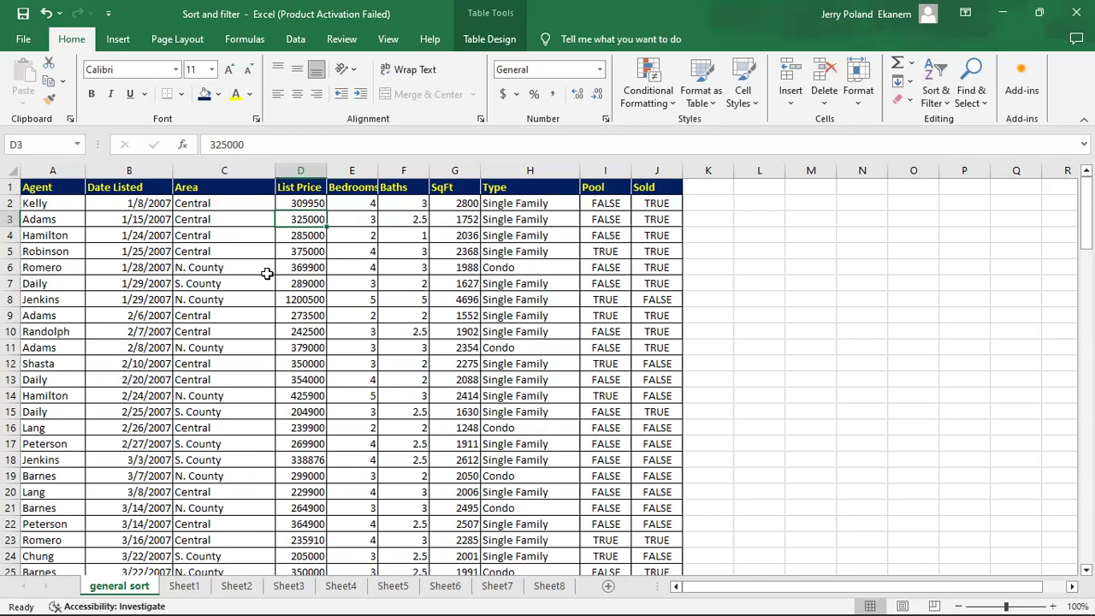
Turn on filtering for the table's header row.
click(941, 102)
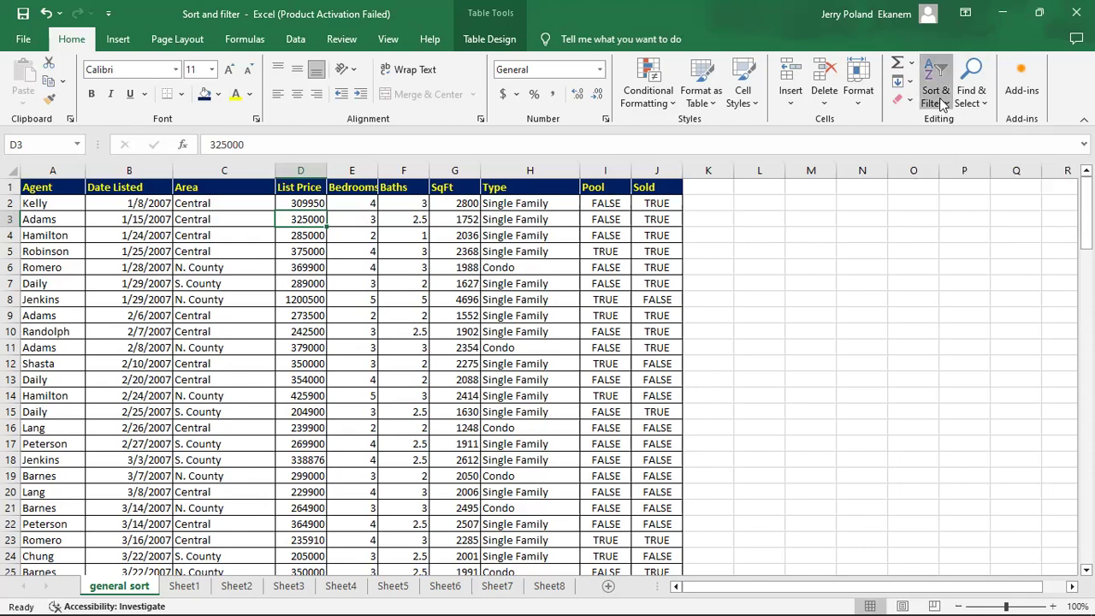
click(942, 103)
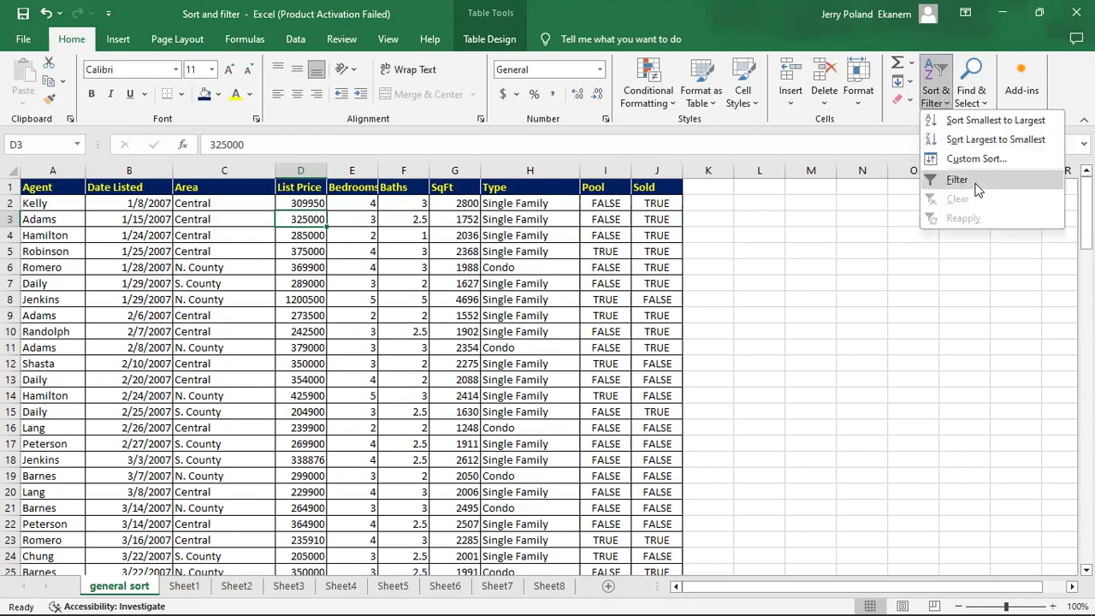
click(979, 183)
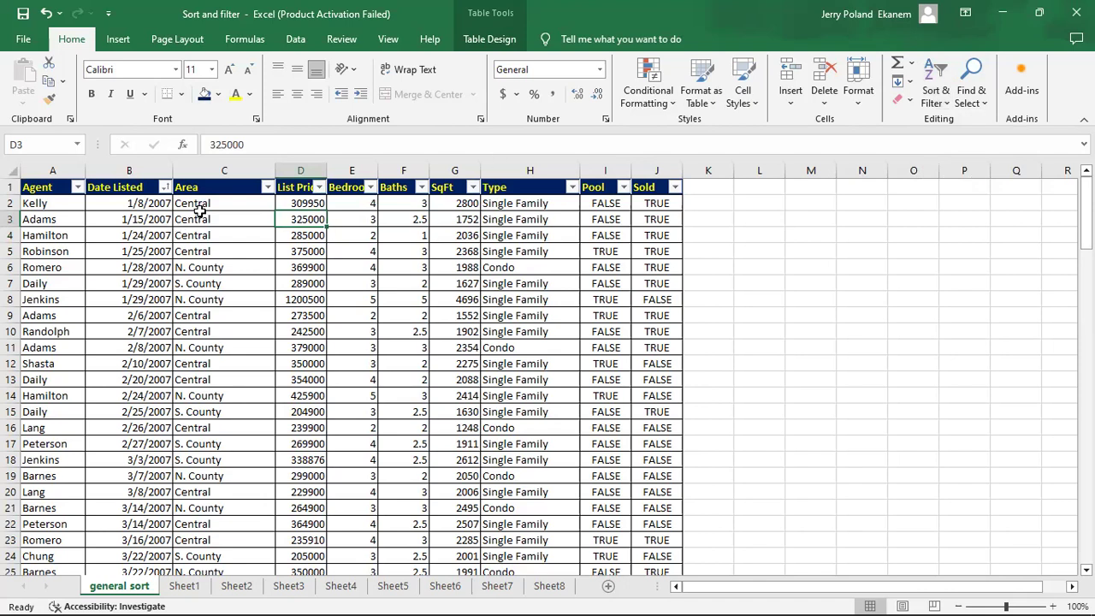
Filter the Area column to show only Central listings, and undo that filter.
click(237, 187)
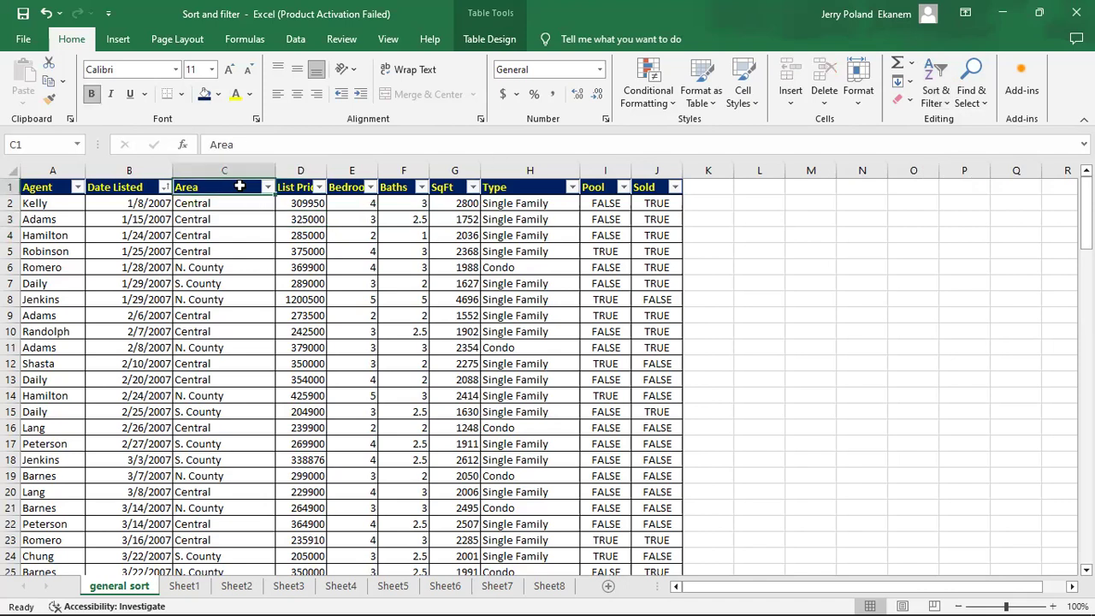
click(267, 188)
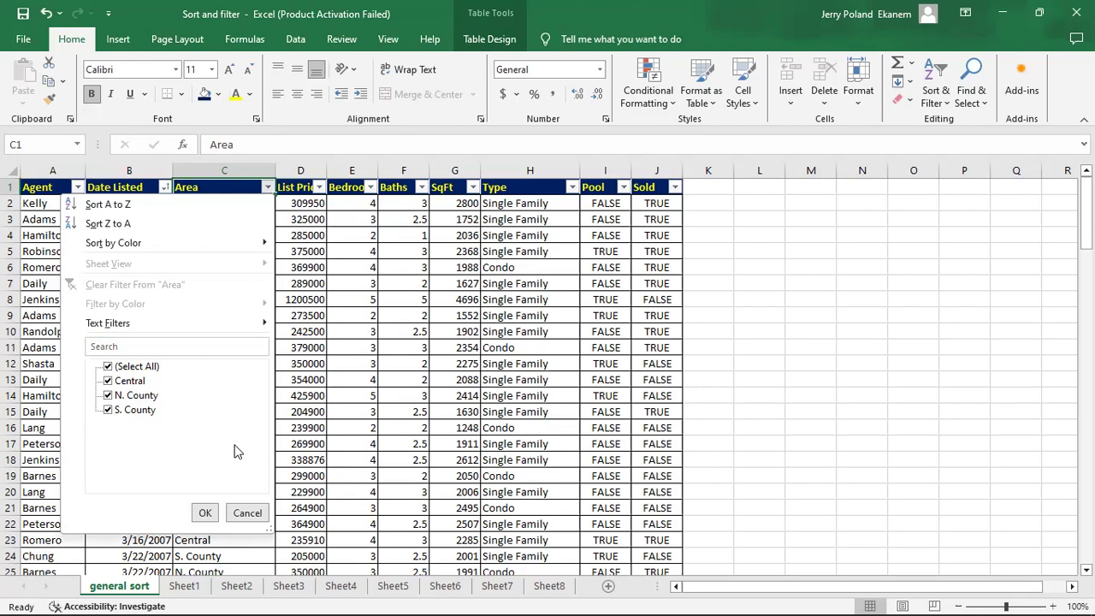
click(111, 397)
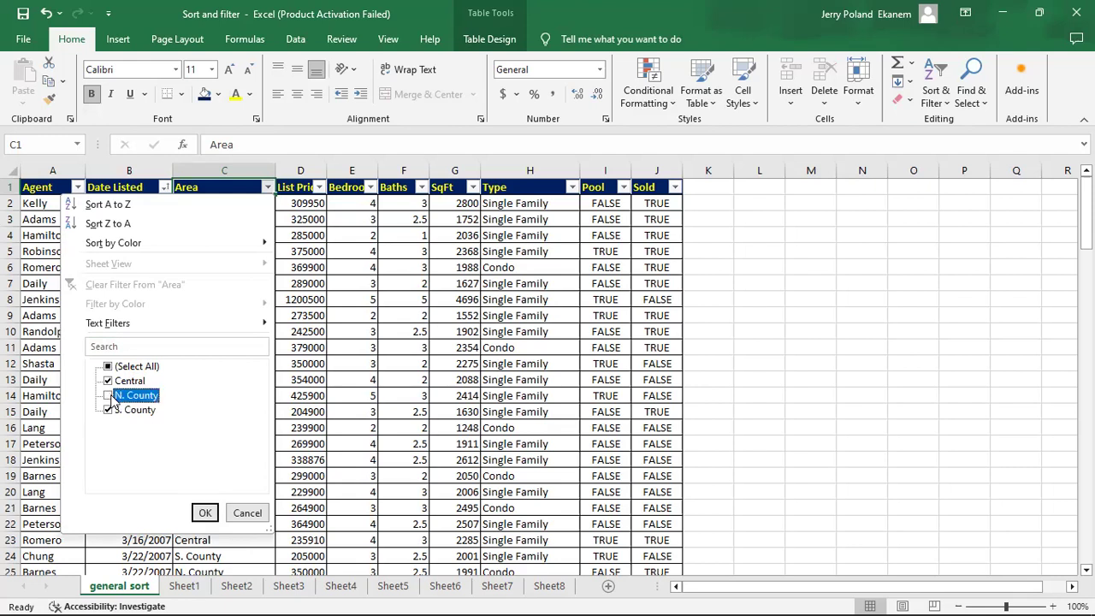
click(107, 410)
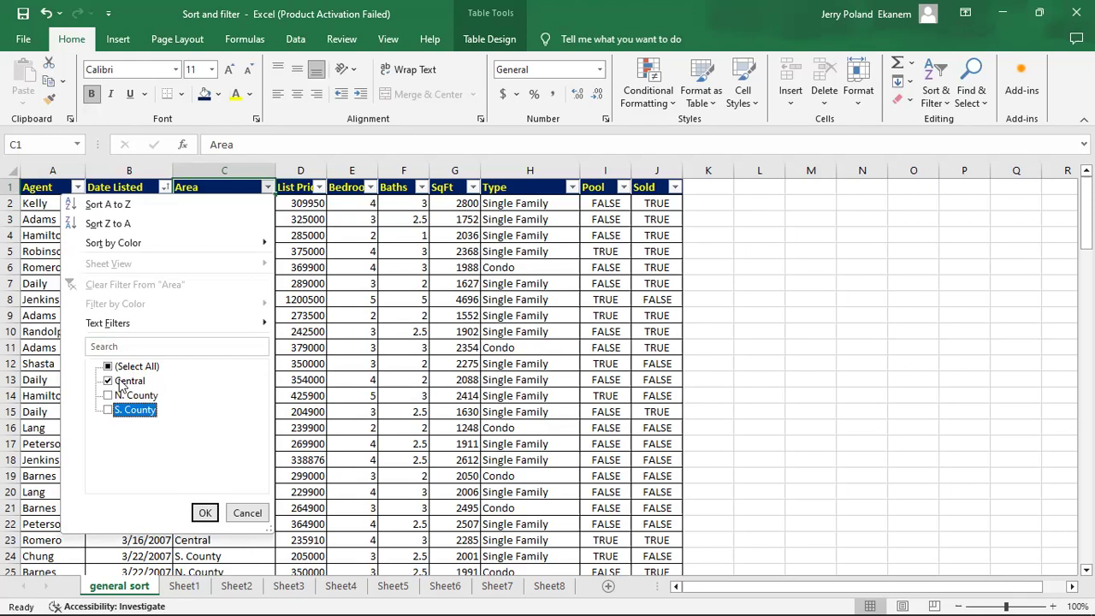
click(206, 513)
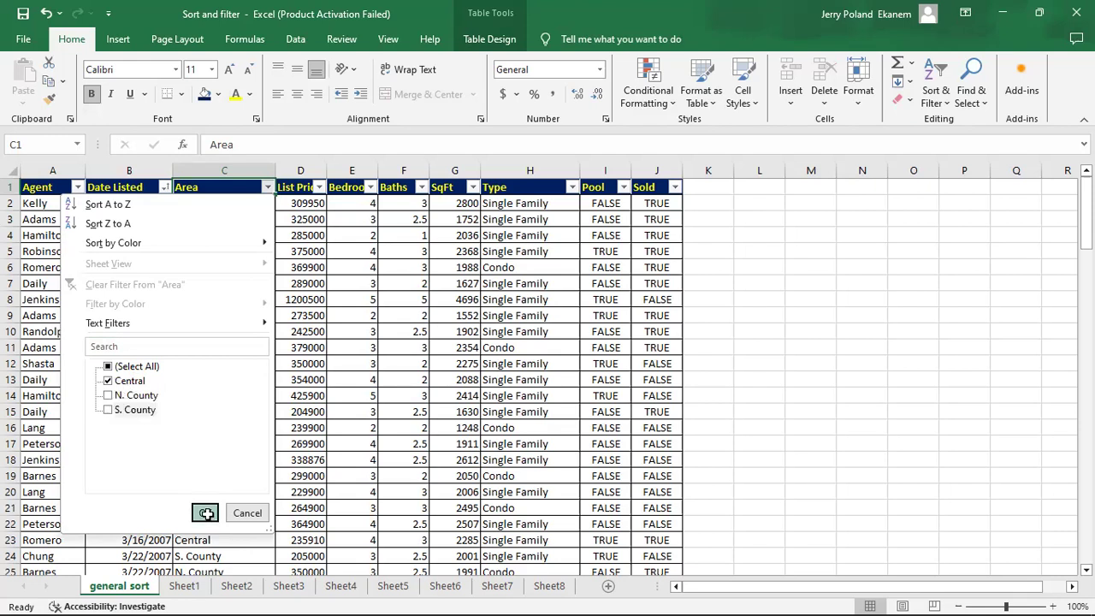
mouse_move(1086, 219)
mouse_down()
mouse_move(1085, 392)
mouse_move(1086, 212)
mouse_up()
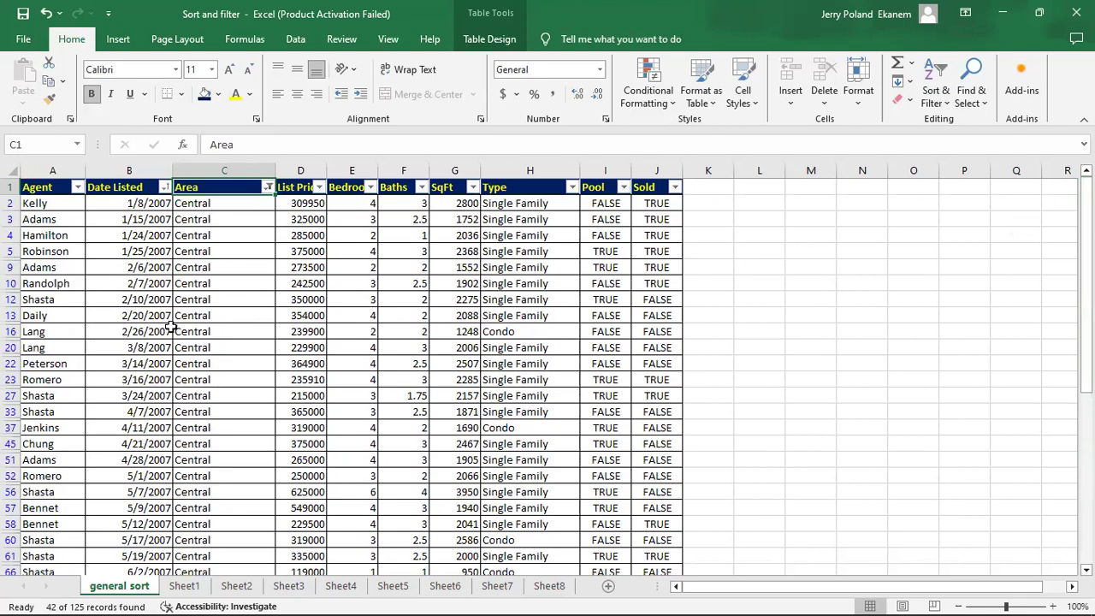
key(ctrl+z)
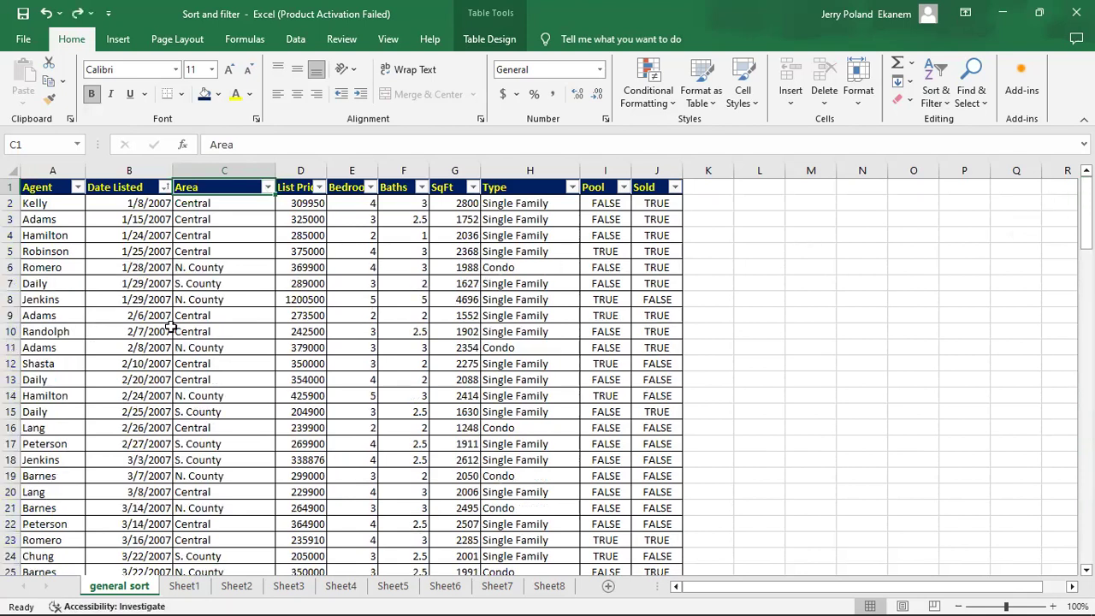
Filter the Type column to show only Single Family listings, and undo that filter.
click(252, 330)
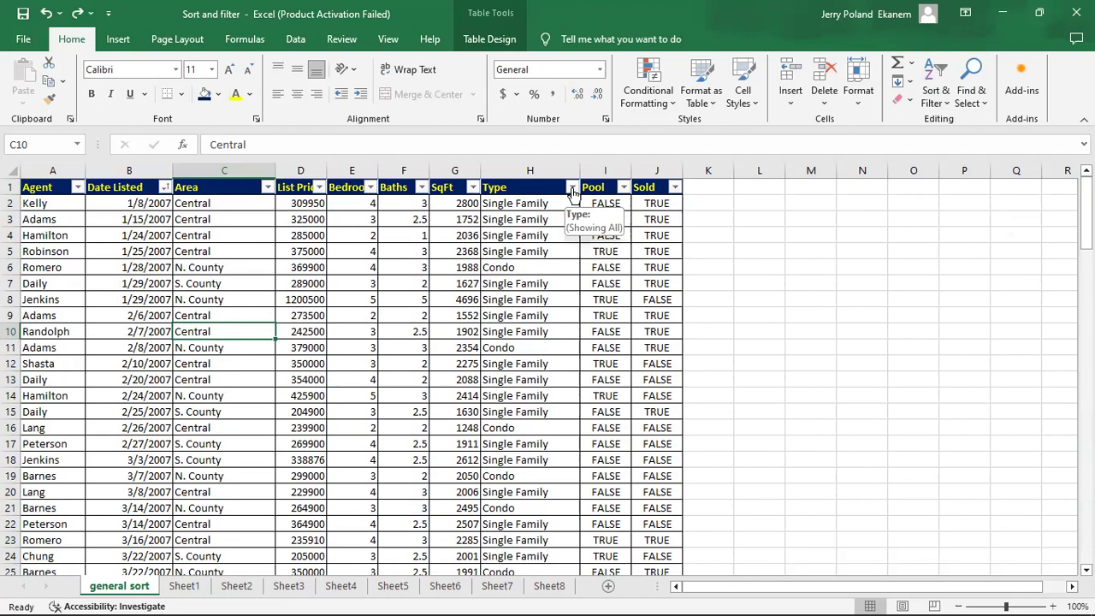
click(570, 187)
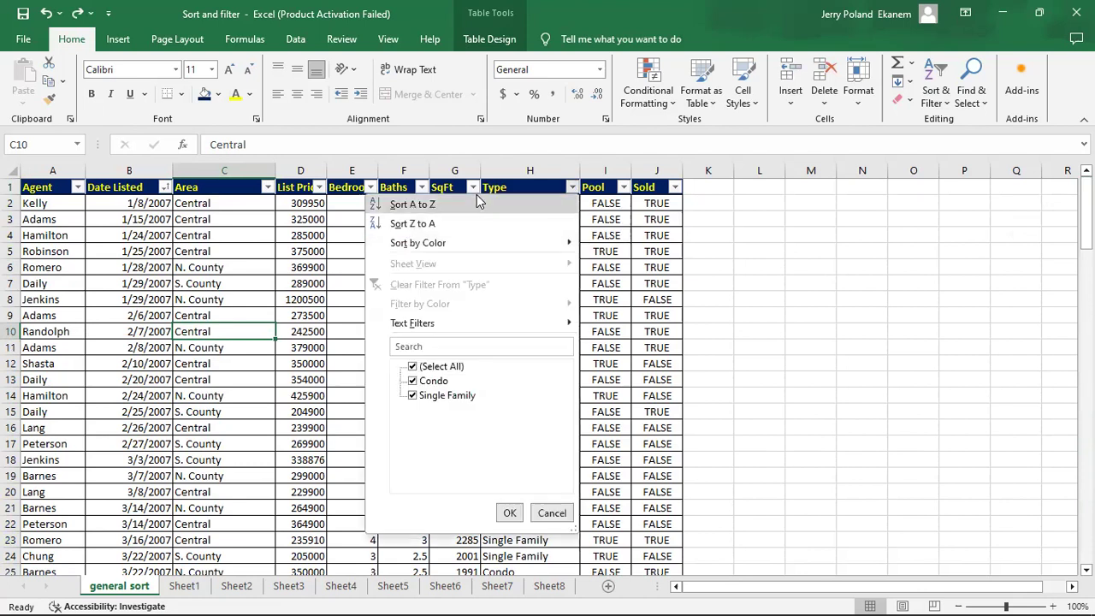
click(412, 367)
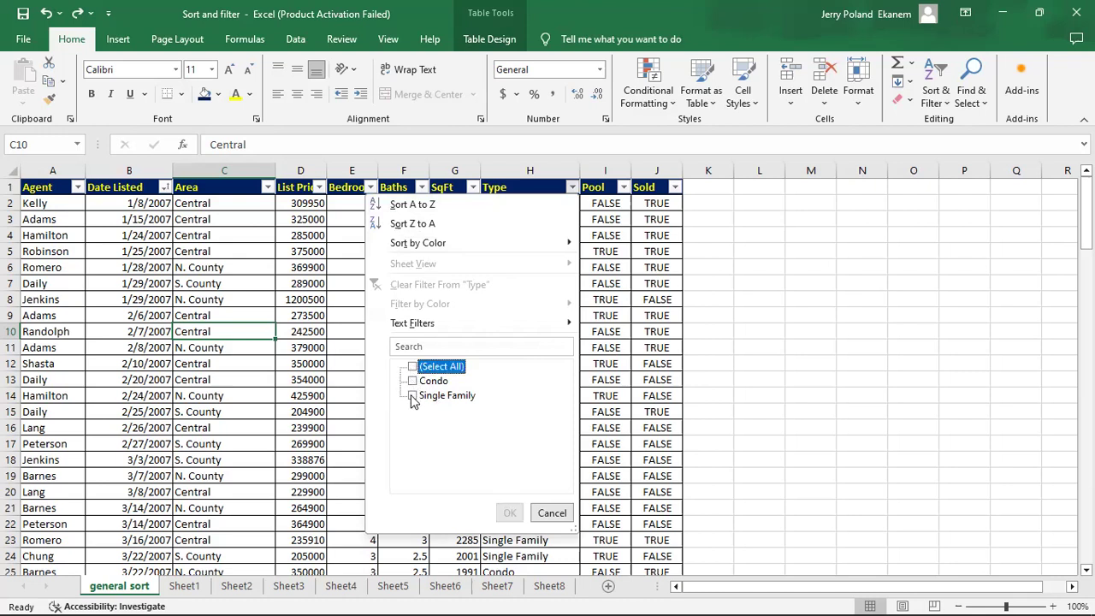
click(412, 398)
click(509, 514)
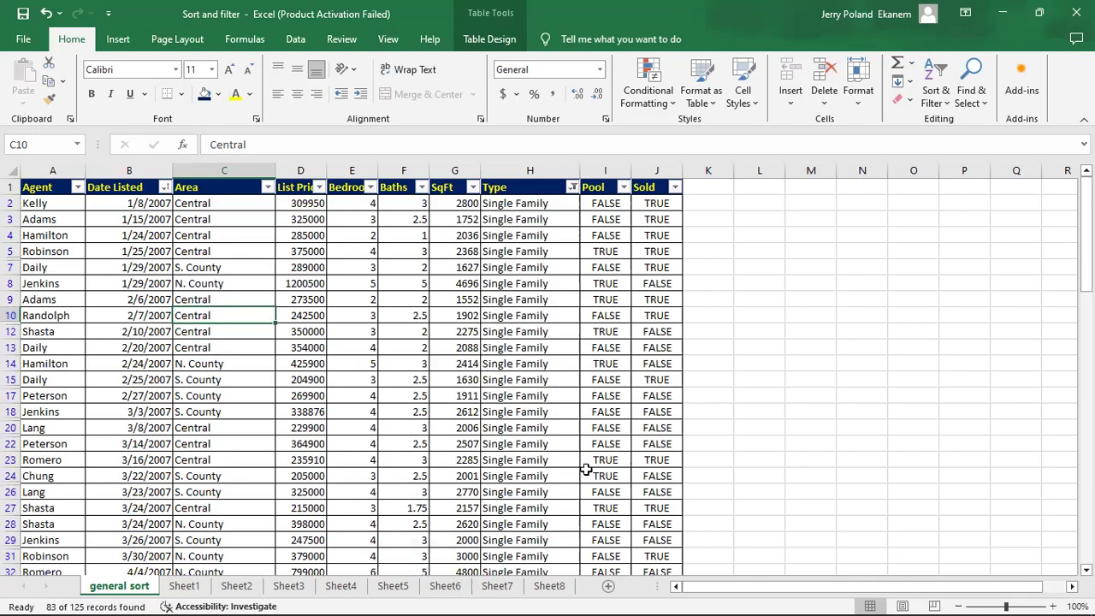
key(ctrl+z)
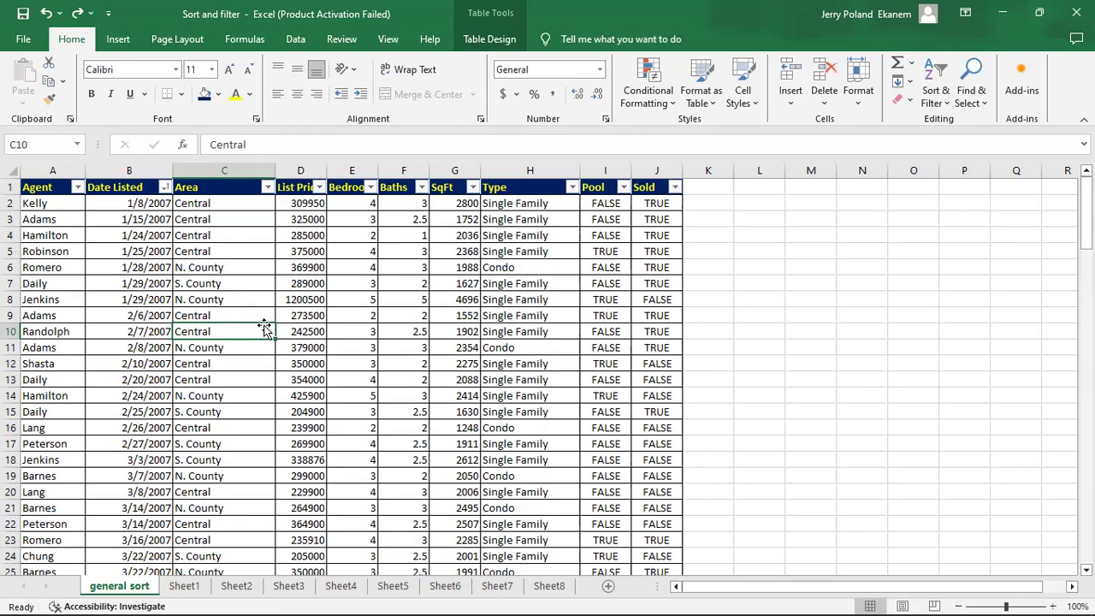
Filter the Area column to show only N. County listings.
click(267, 186)
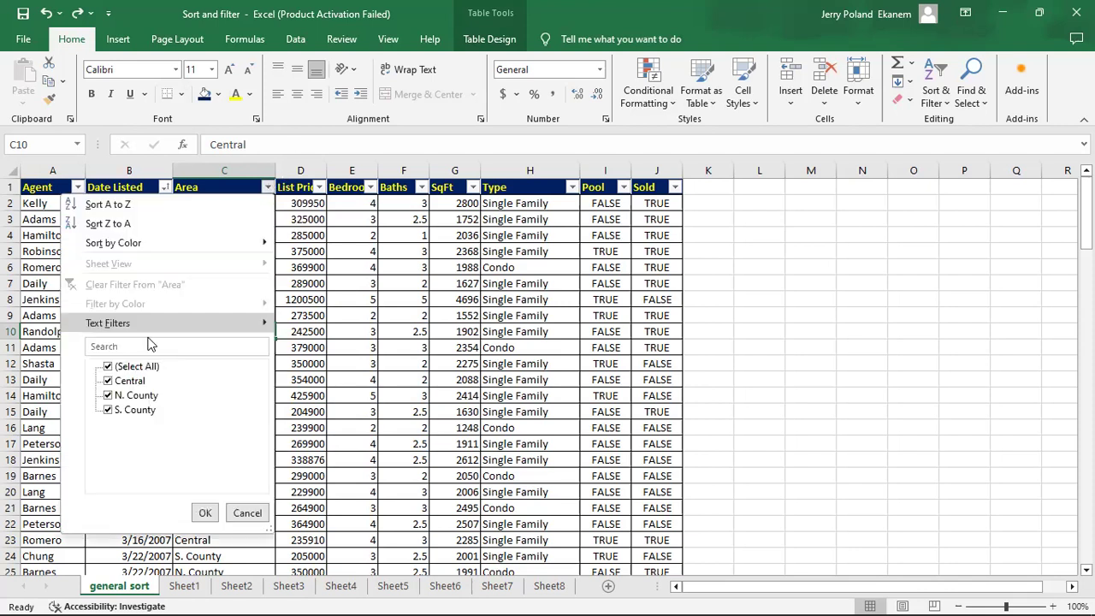
click(114, 369)
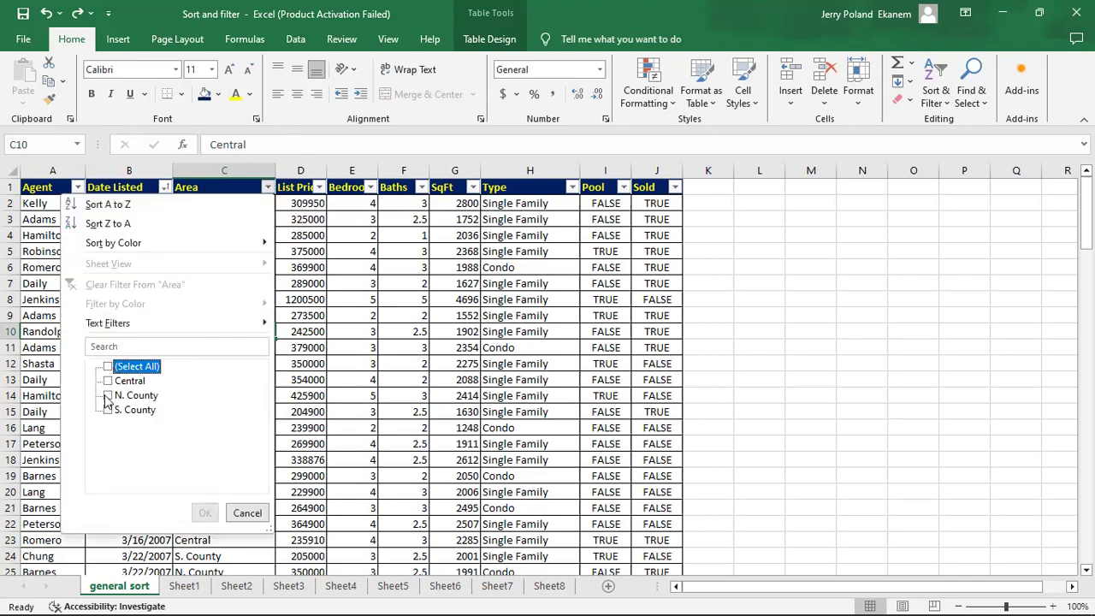
click(108, 398)
click(206, 512)
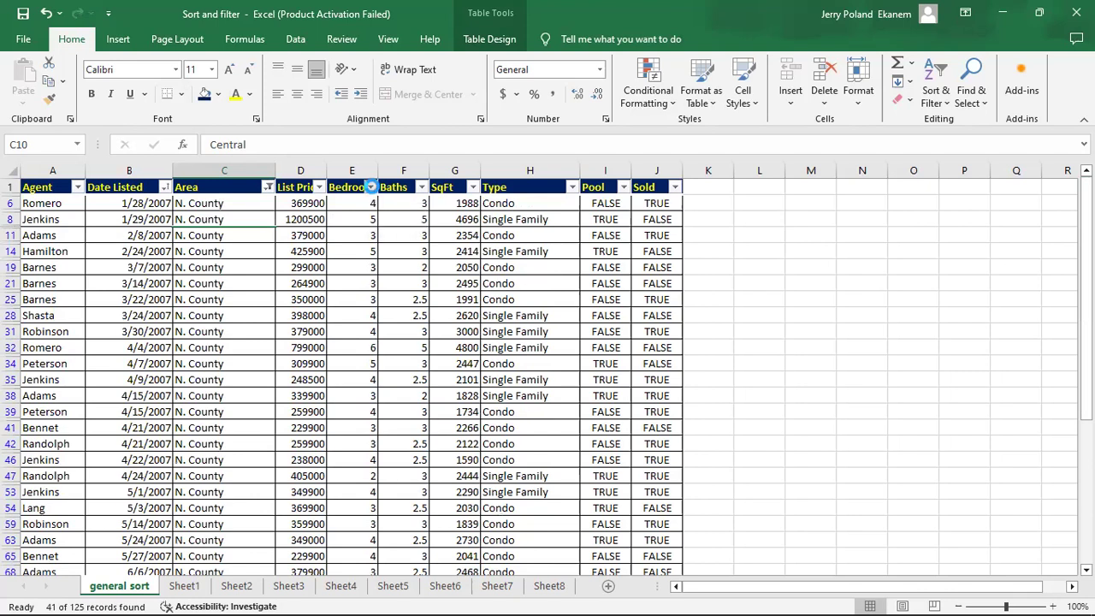
Filter the Bedrooms column to show only listings with 3 or 4 bedrooms.
click(370, 187)
click(211, 366)
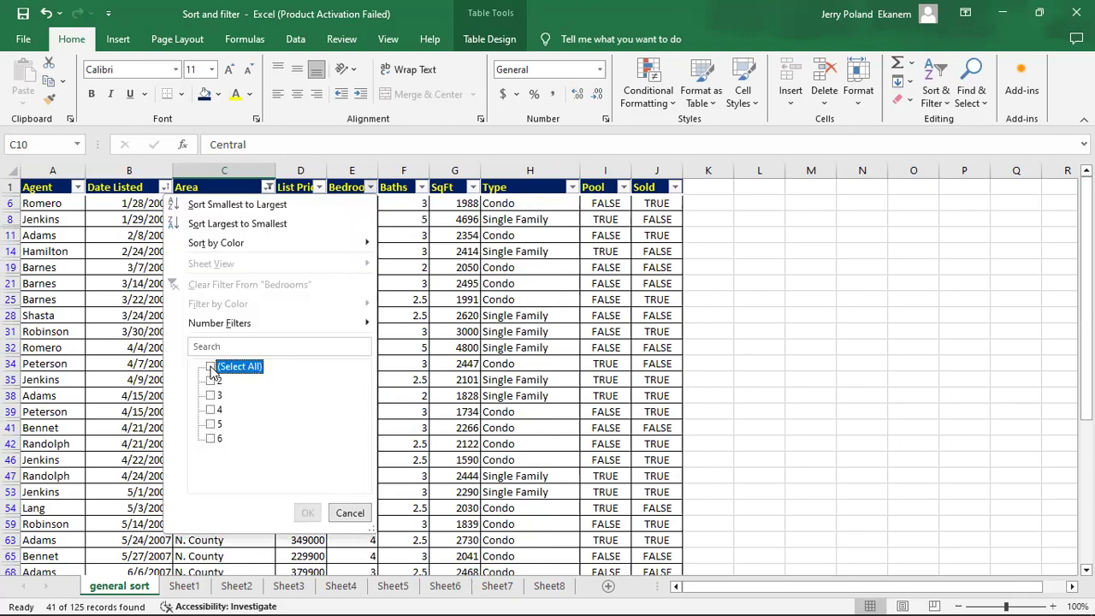
click(211, 395)
click(211, 410)
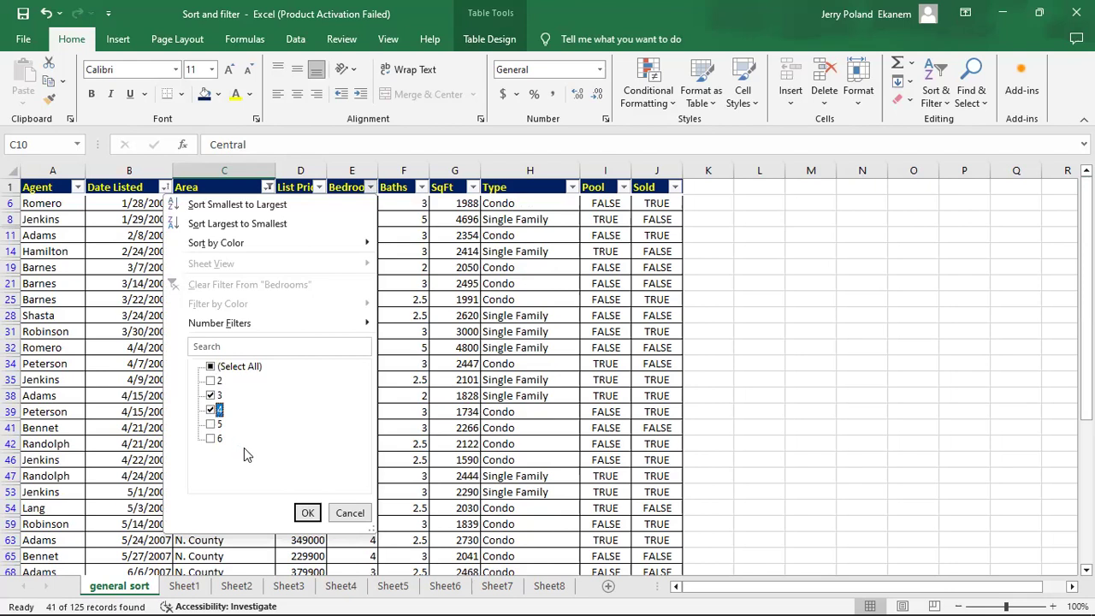
click(307, 512)
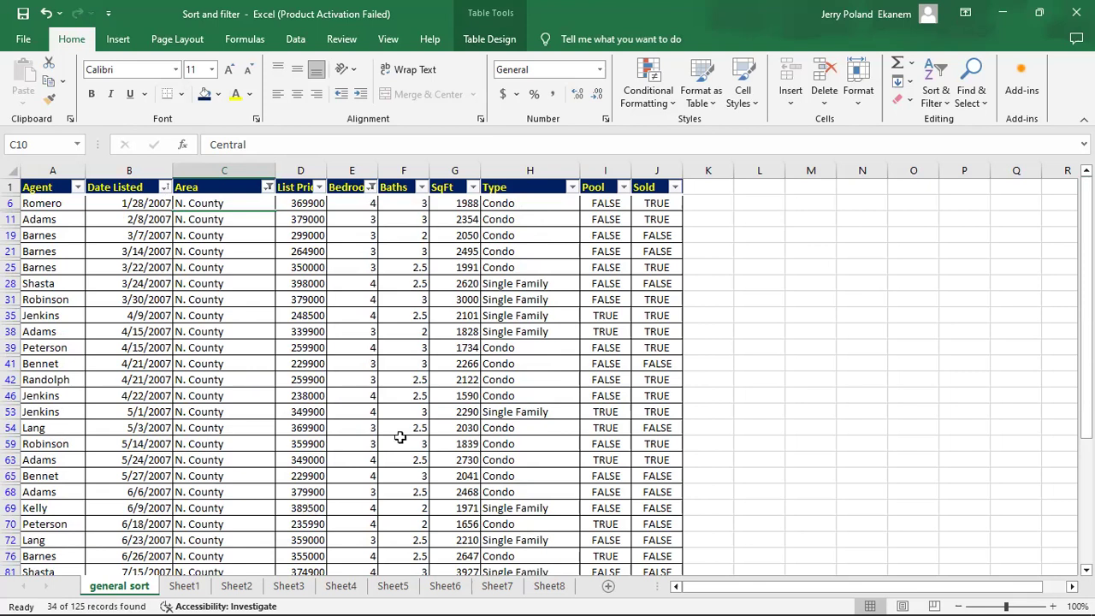
Narrow the filtered N. County listings to the Single Family type.
click(572, 188)
click(413, 366)
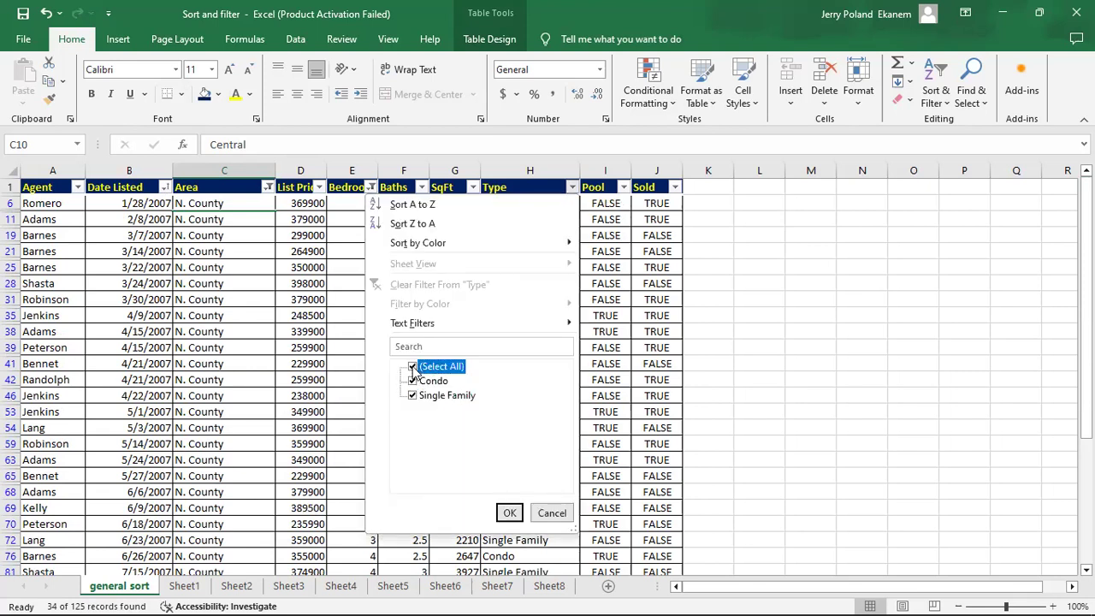
click(413, 396)
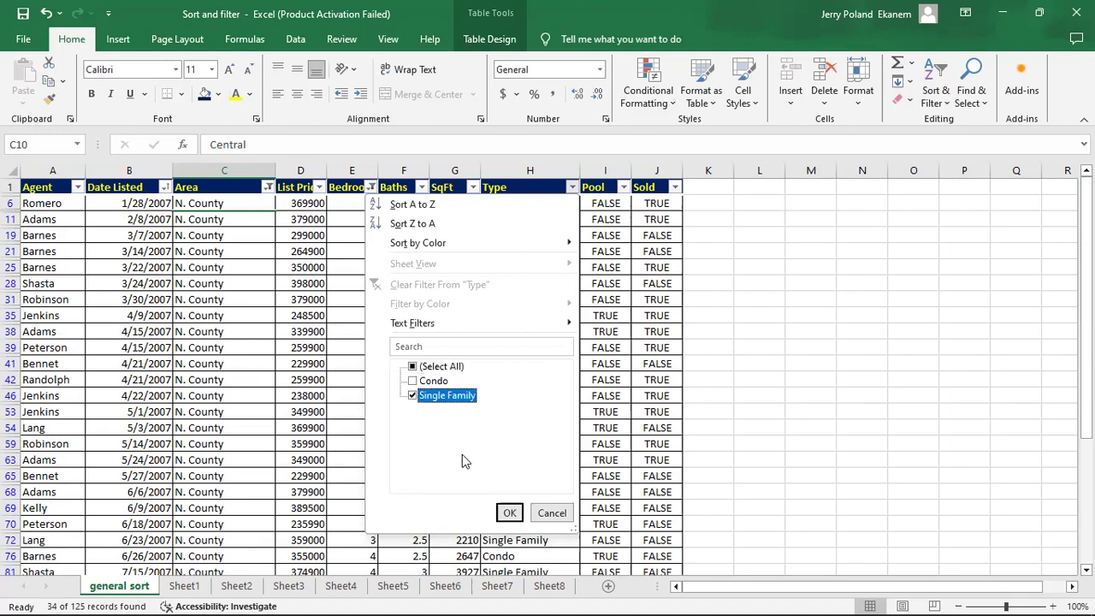
click(510, 513)
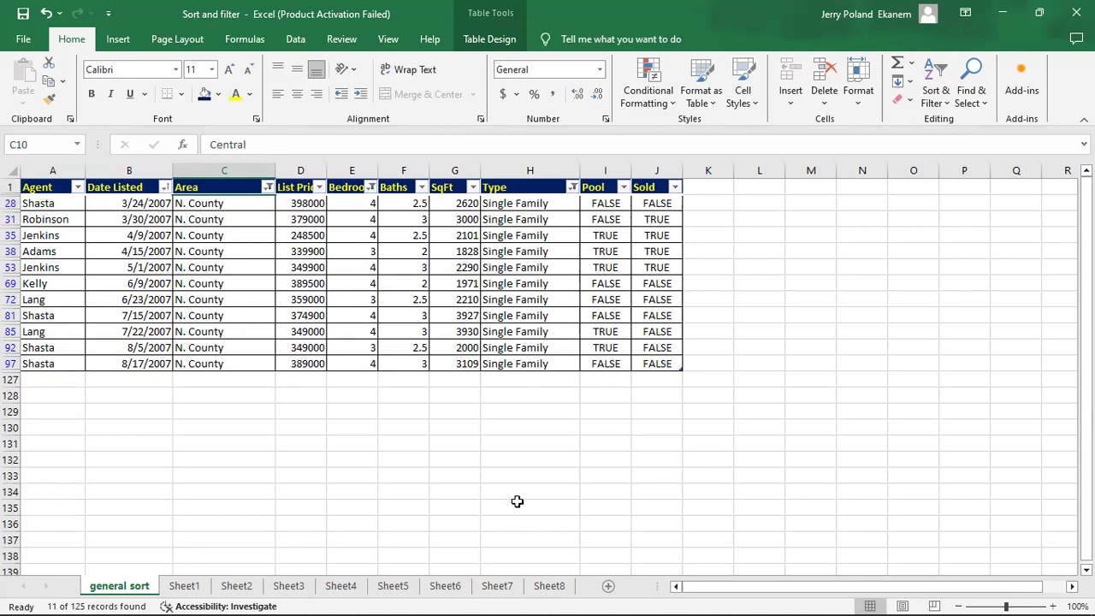
Exclude FALSE from the Sold column filter so only sold (TRUE) listings are shown.
click(675, 187)
click(516, 382)
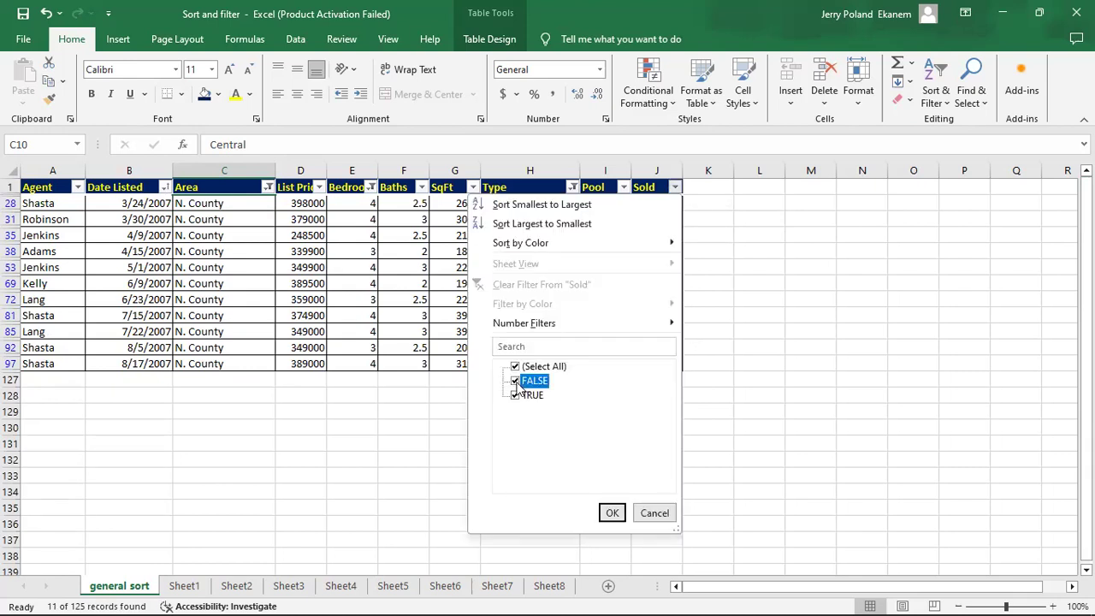
click(610, 512)
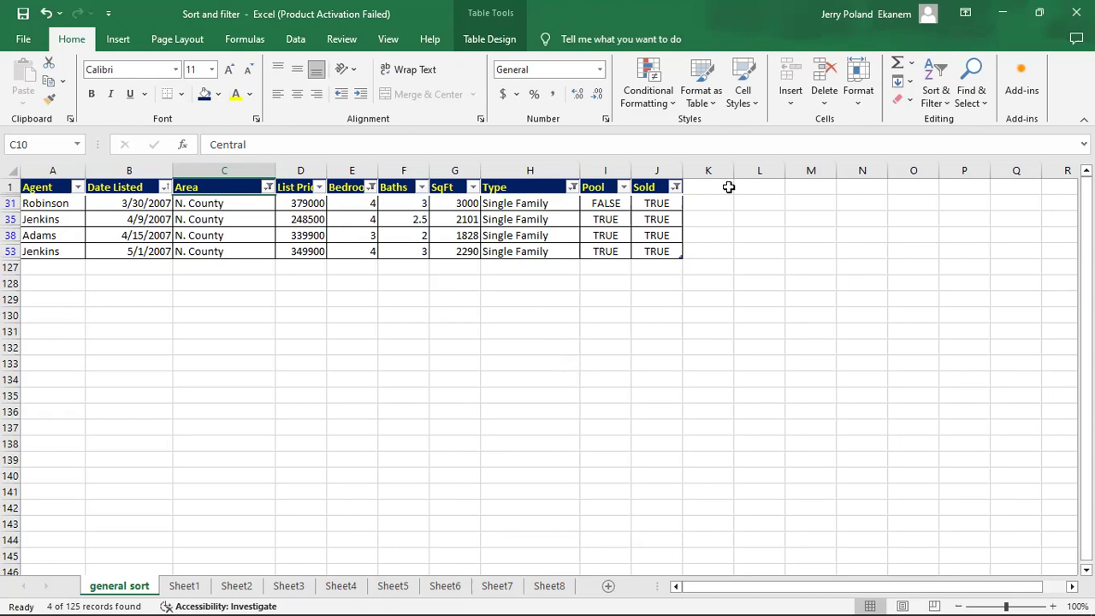
Turn off filtering for the general sort table, removing all its column filters.
click(946, 103)
click(958, 178)
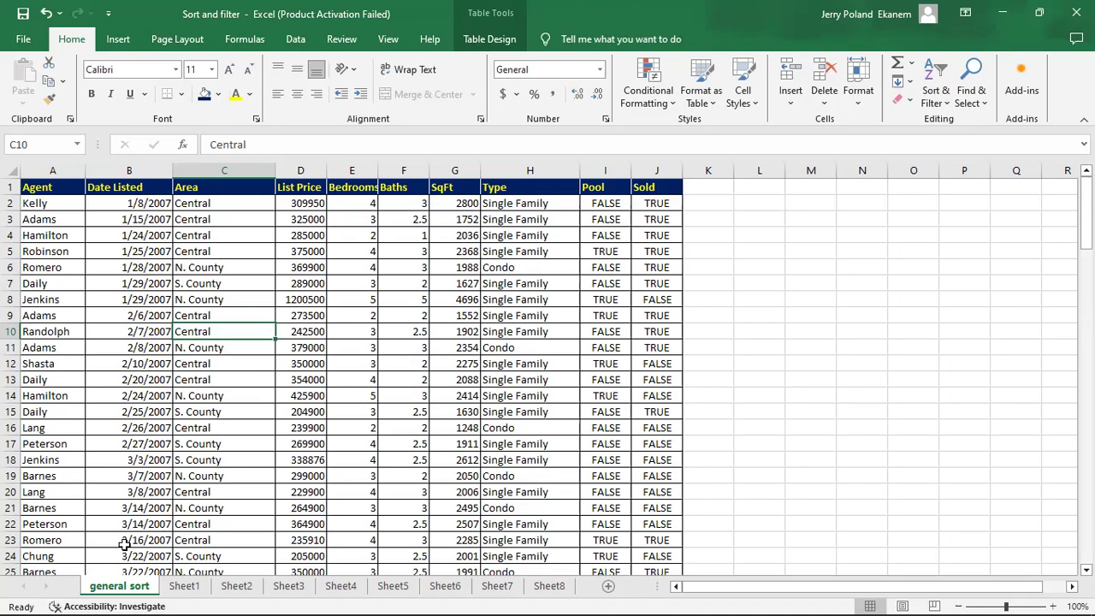
On Sheet1, sort the listings table starting in A1 by Date Listed from newest to oldest.
click(184, 586)
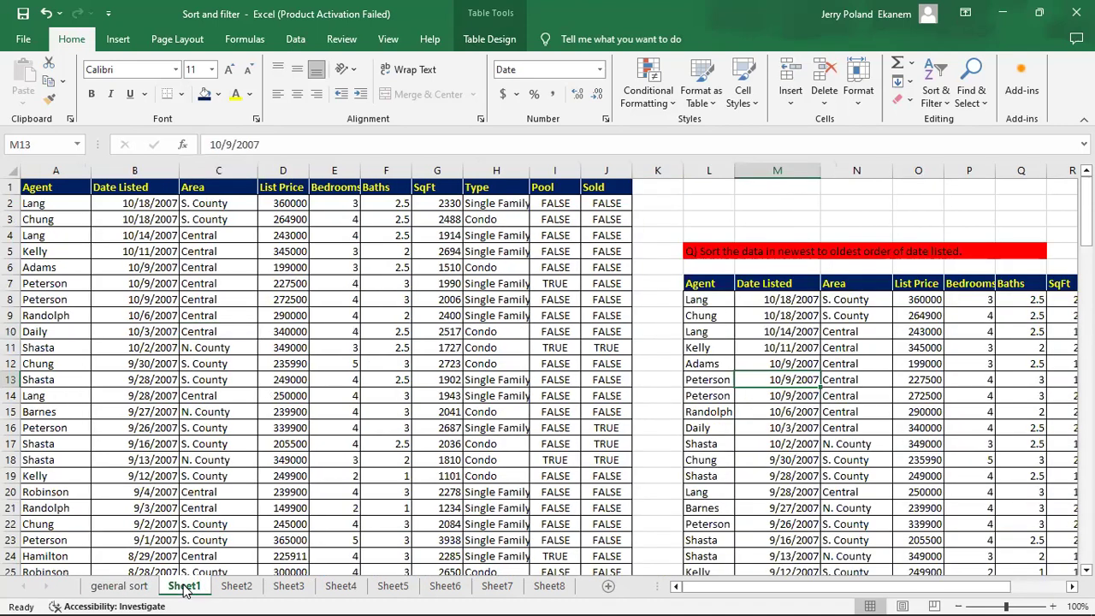
click(243, 462)
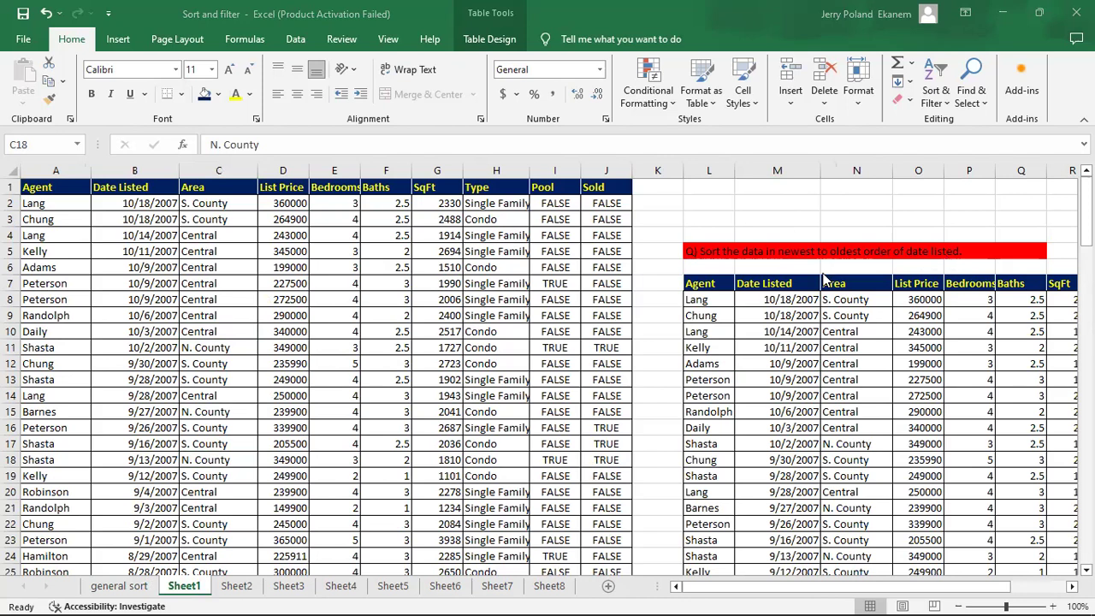
click(127, 203)
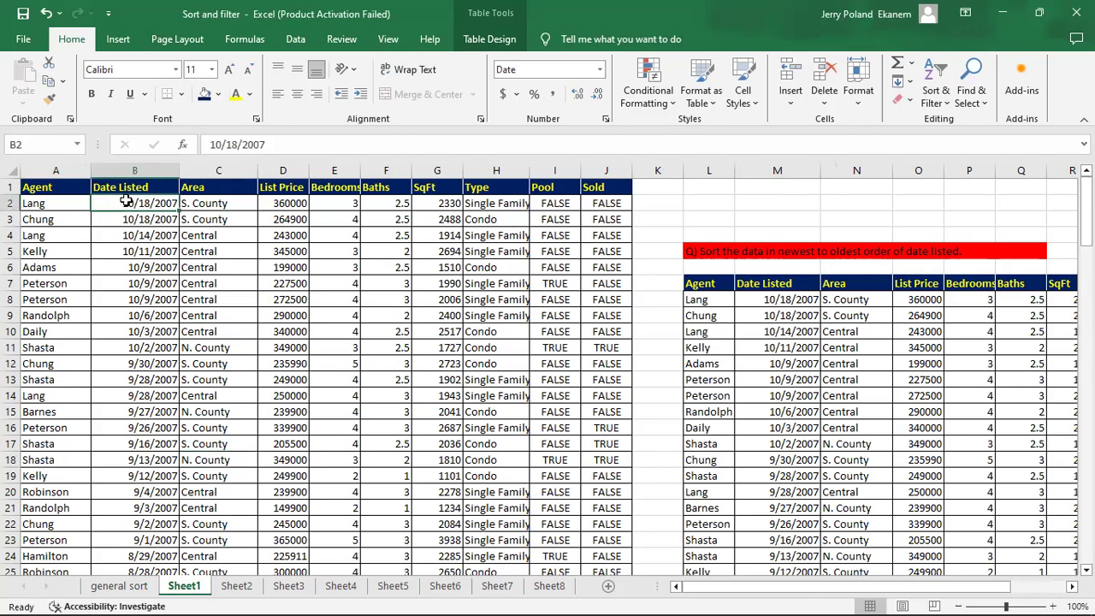
right_click(128, 202)
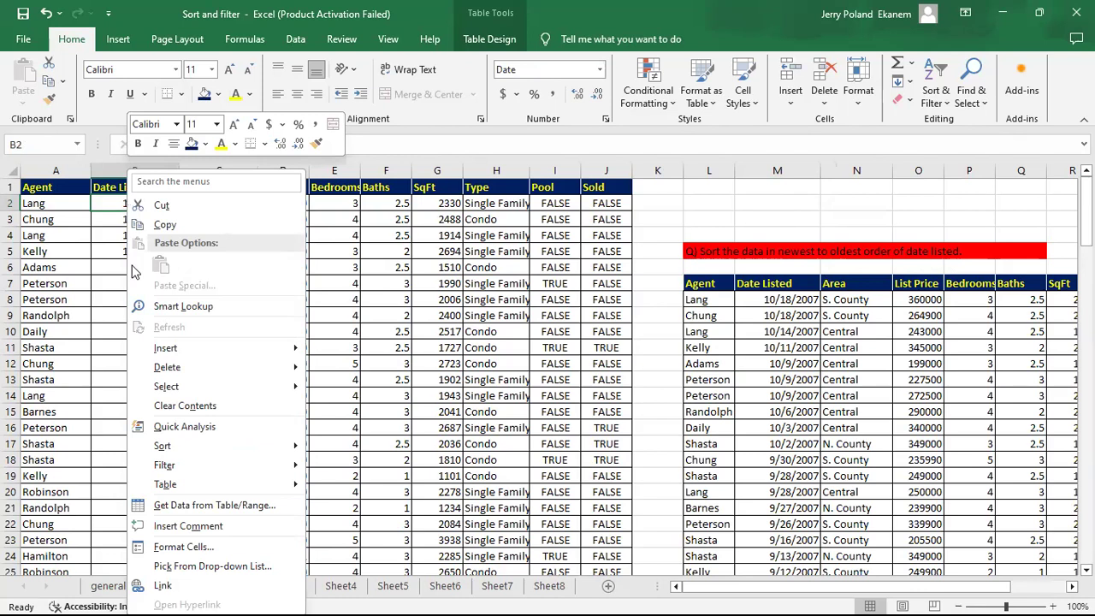
mouse_move(163, 445)
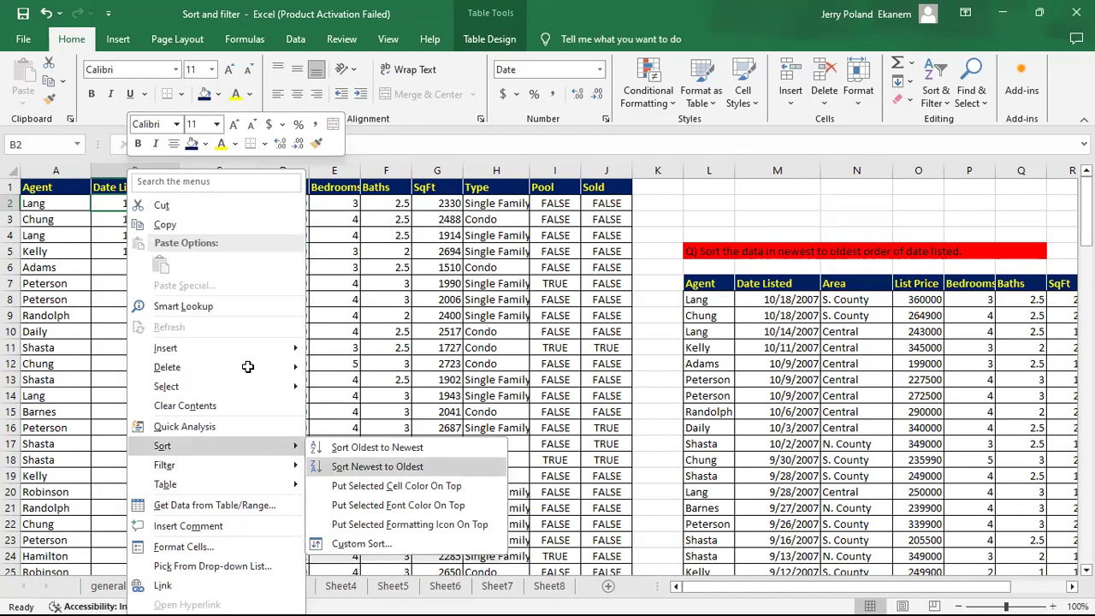
click(395, 468)
Sort Sheet1's listings table in columns A to J by Date Listed from oldest to newest.
click(163, 312)
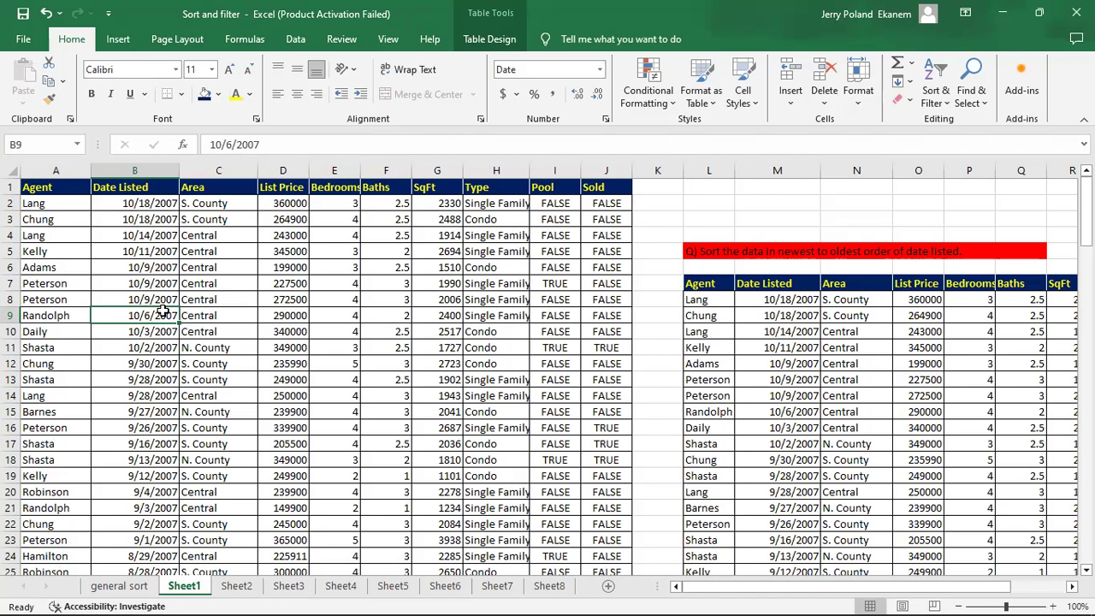
right_click(163, 313)
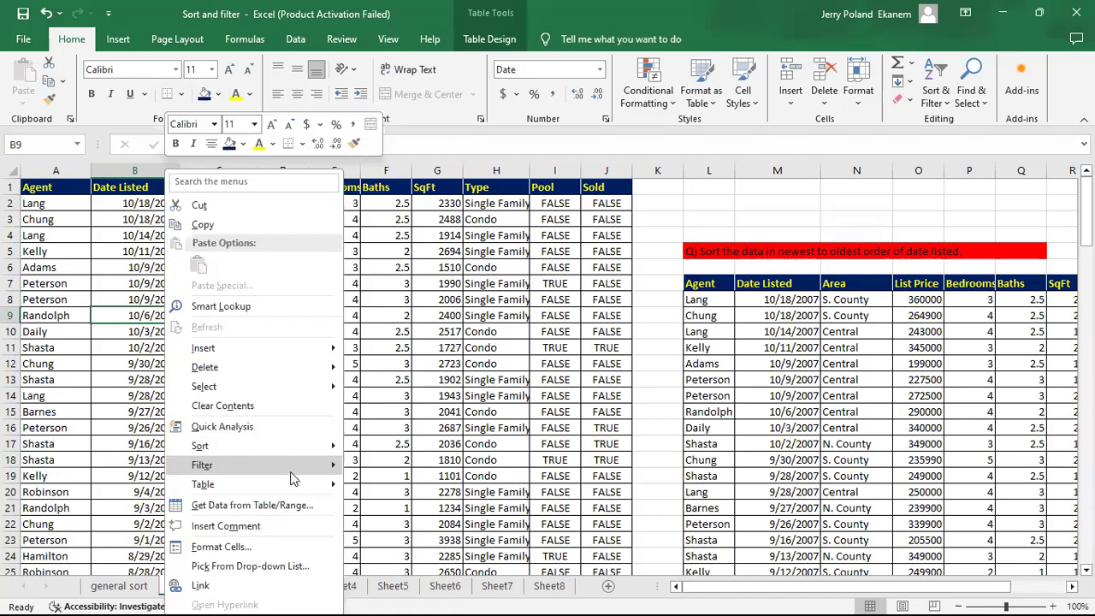
mouse_move(291, 477)
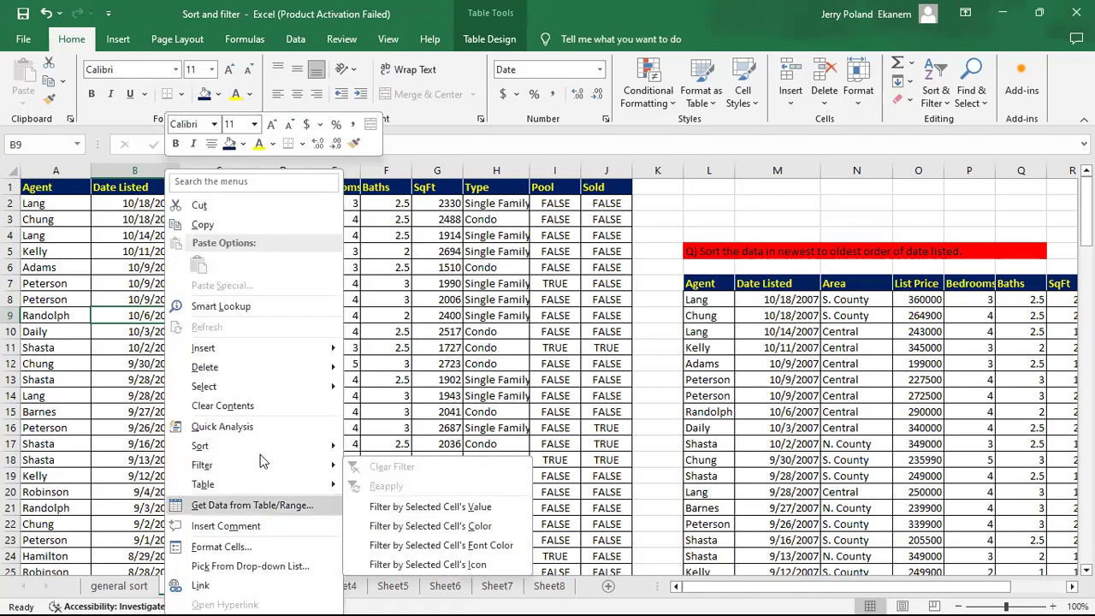
mouse_move(254, 447)
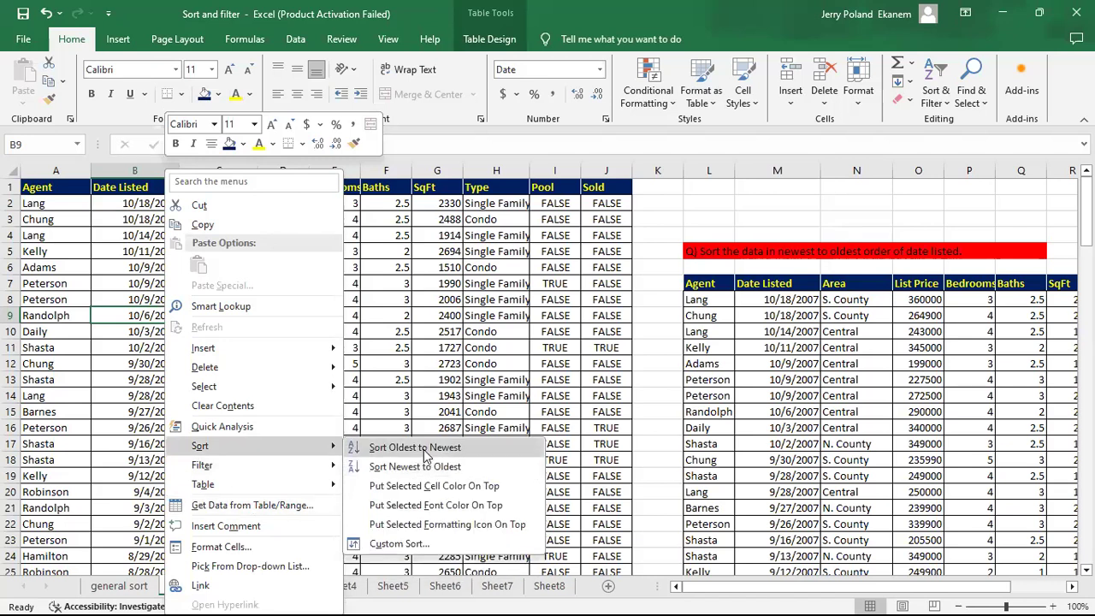
click(420, 449)
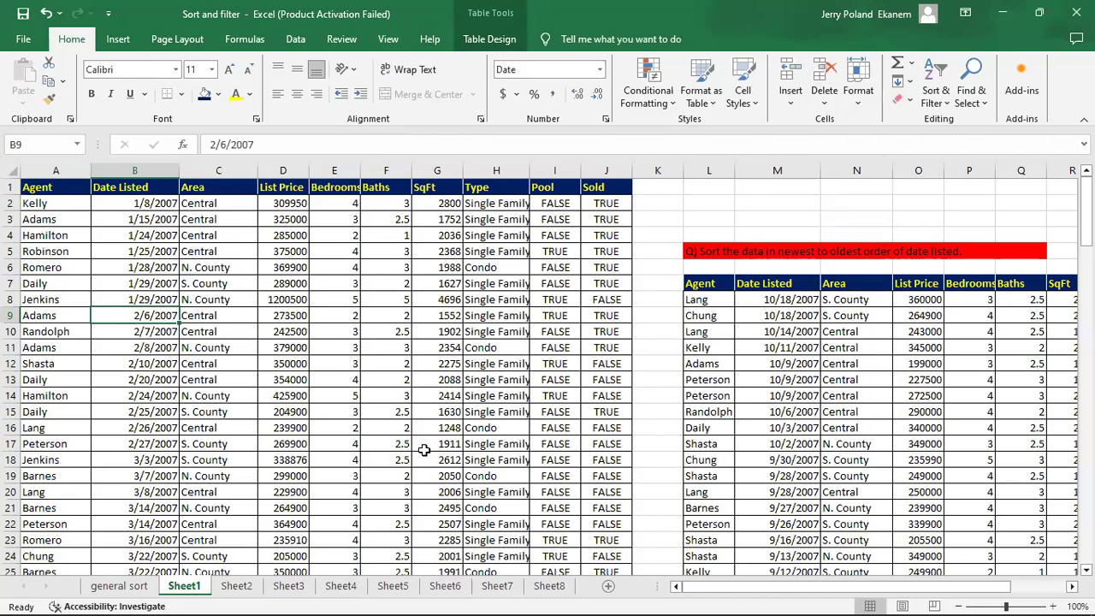
Sort Sheet1's listings table in columns A to J by Date Listed from newest to oldest.
right_click(140, 315)
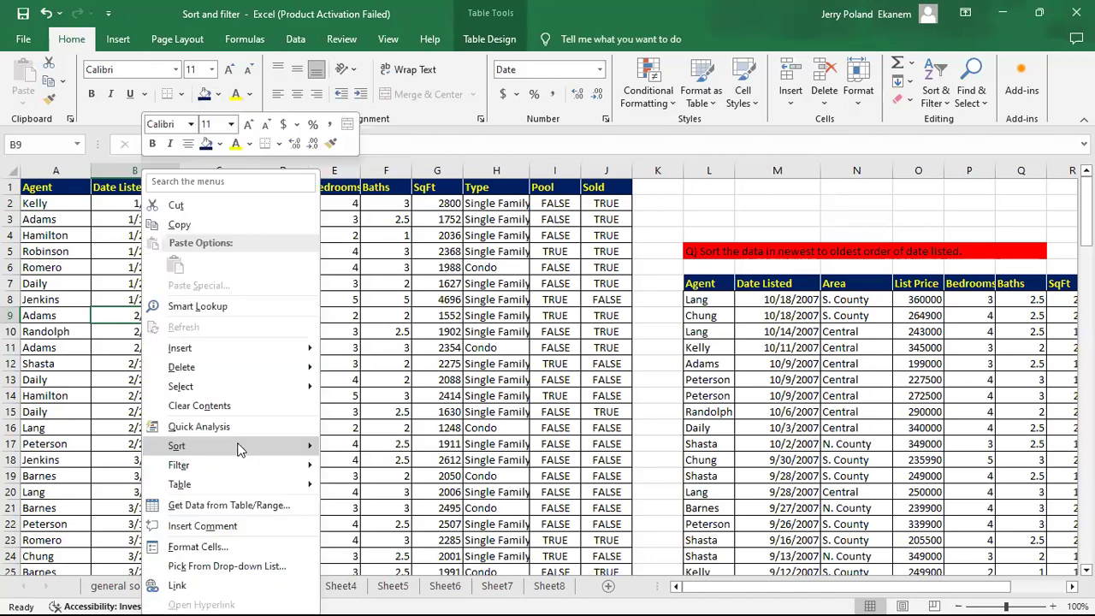
mouse_move(240, 450)
click(391, 466)
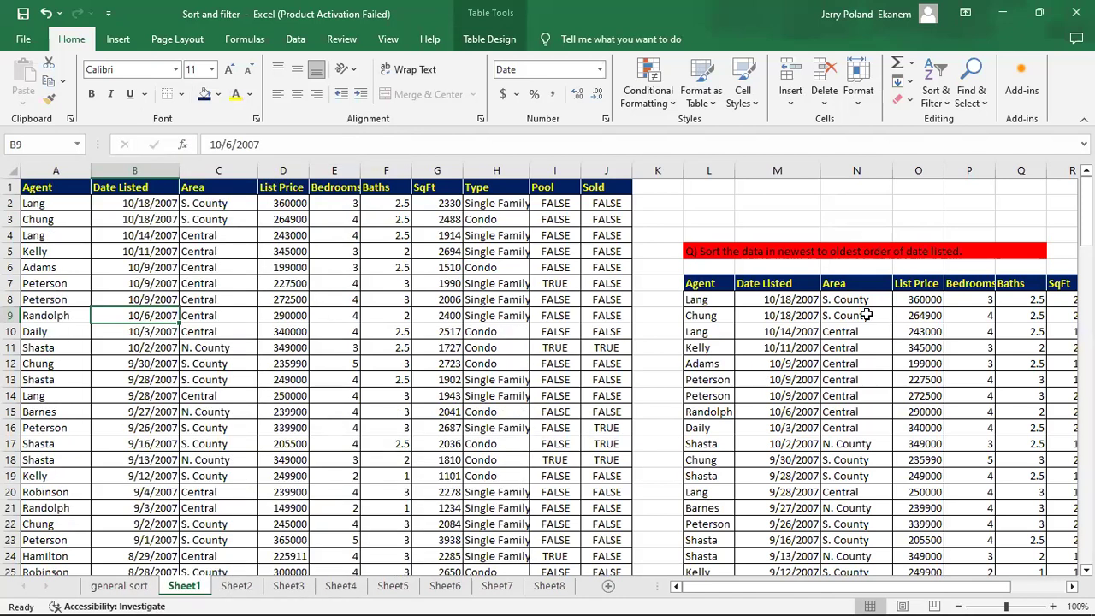
click(705, 271)
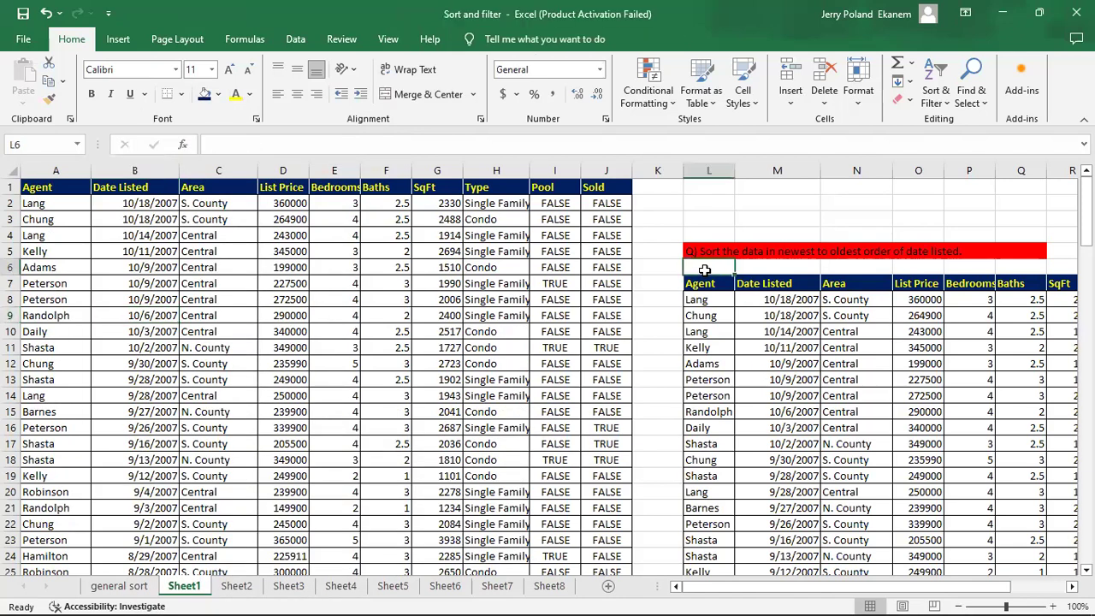
mouse_move(825, 597)
mouse_down()
mouse_move(860, 597)
mouse_move(835, 597)
mouse_up()
On Sheet2, sort the listings table in columns A to J by Agent from Z to A.
click(234, 587)
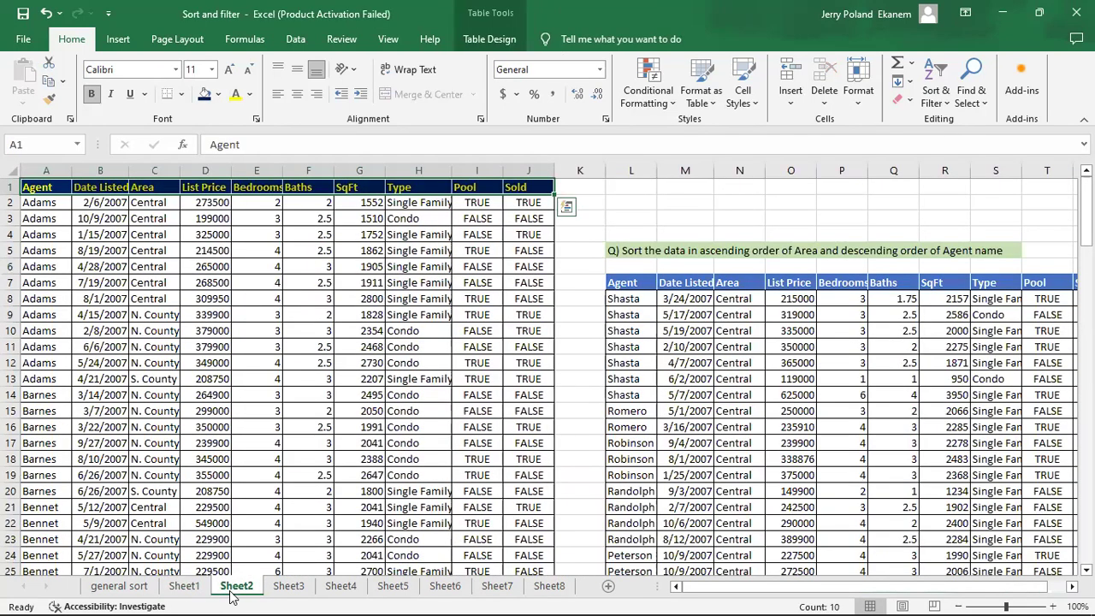
click(627, 440)
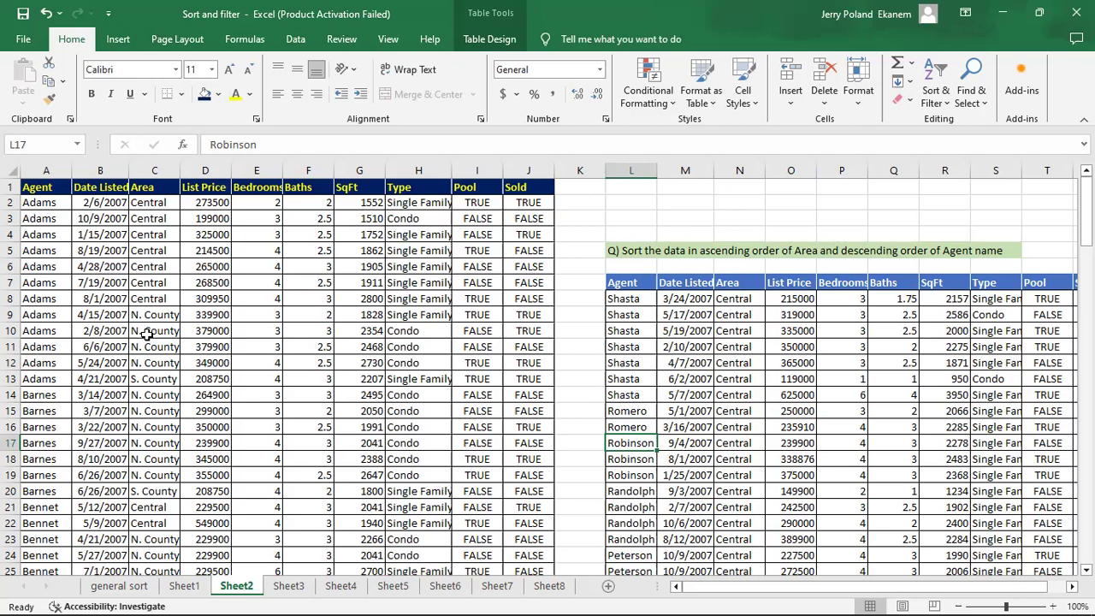
click(39, 202)
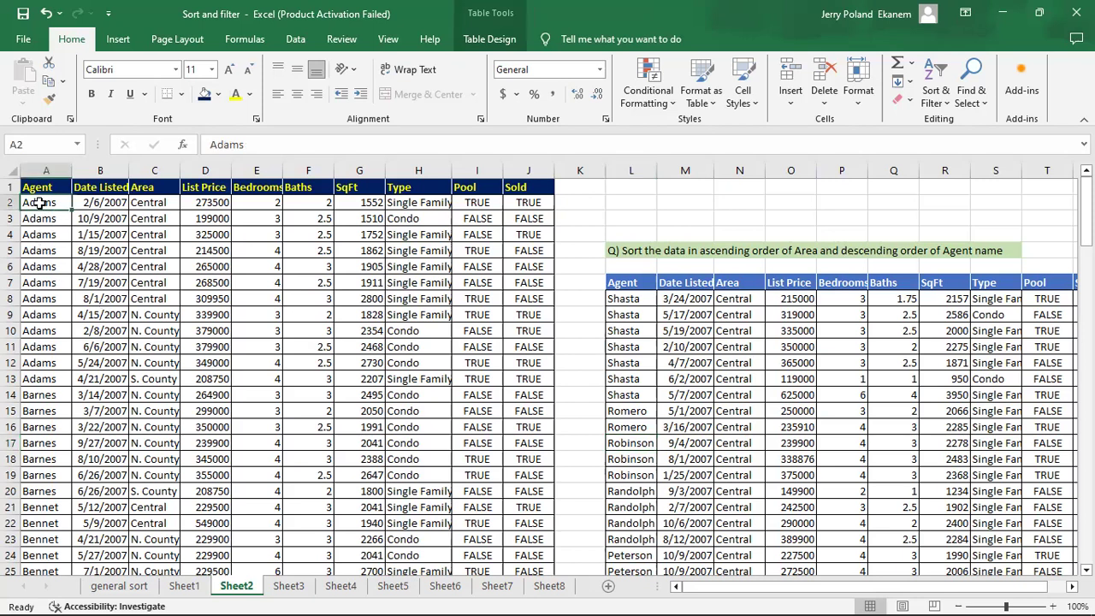
right_click(39, 203)
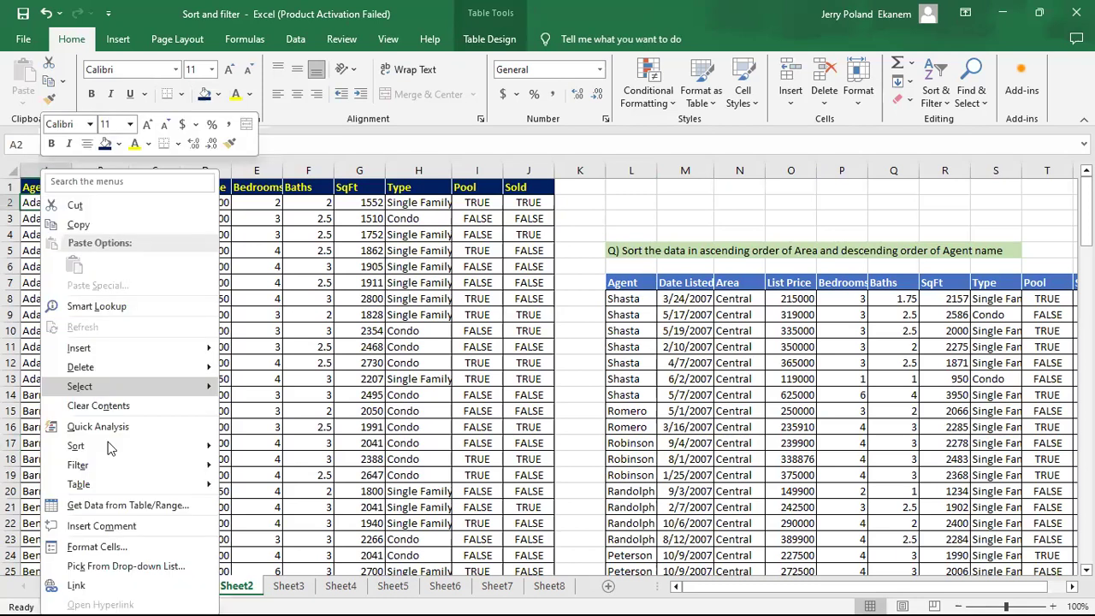
mouse_move(109, 449)
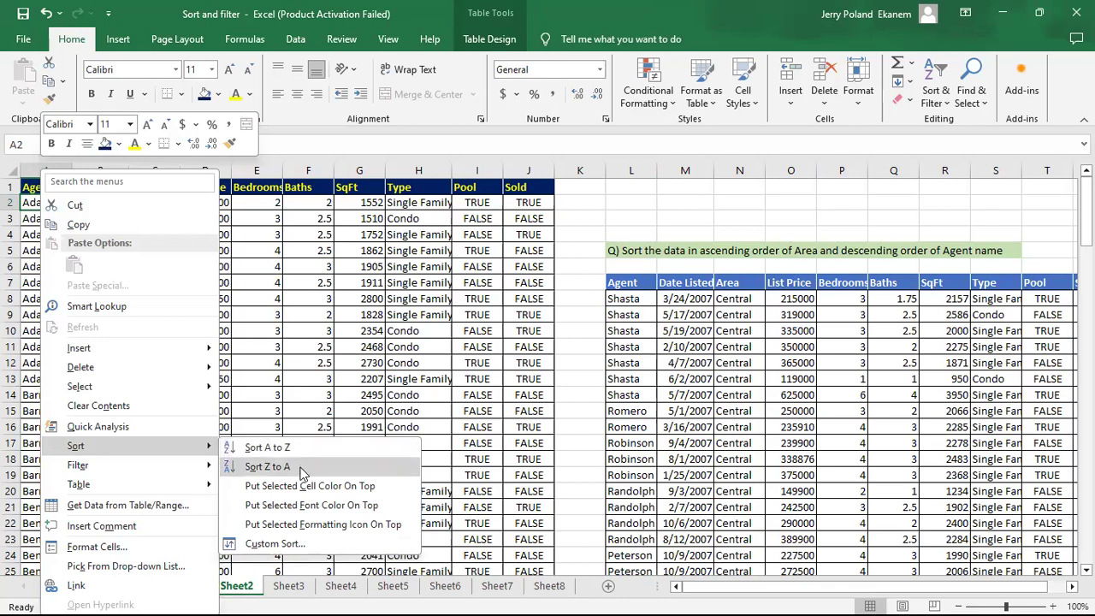
click(267, 466)
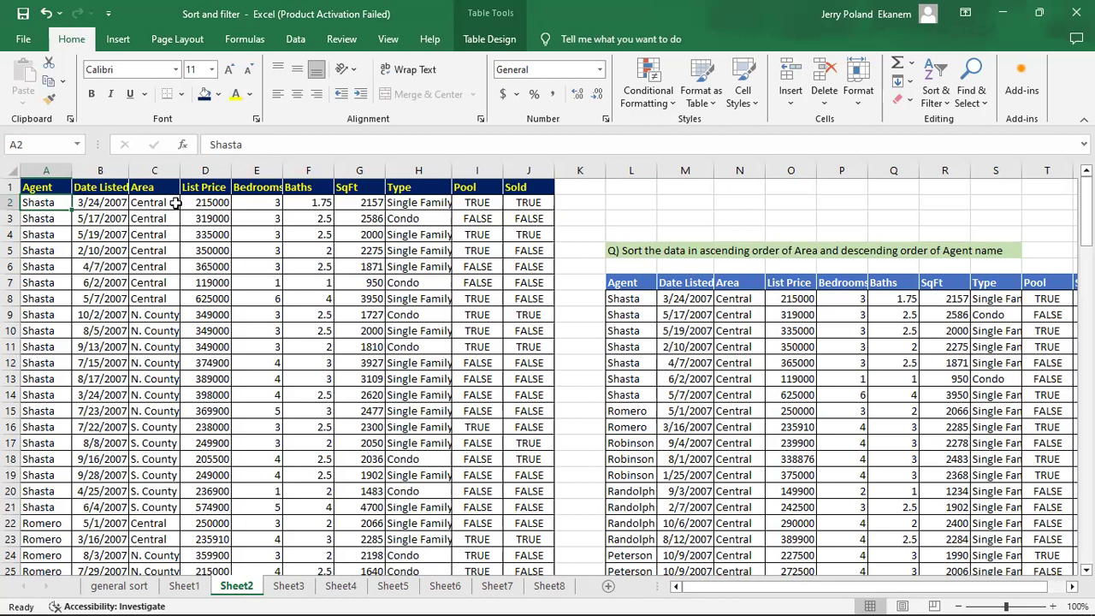
Sort Sheet2's listings table by Area from A to Z, on top of the Agent order, and check the resulting rows.
click(159, 199)
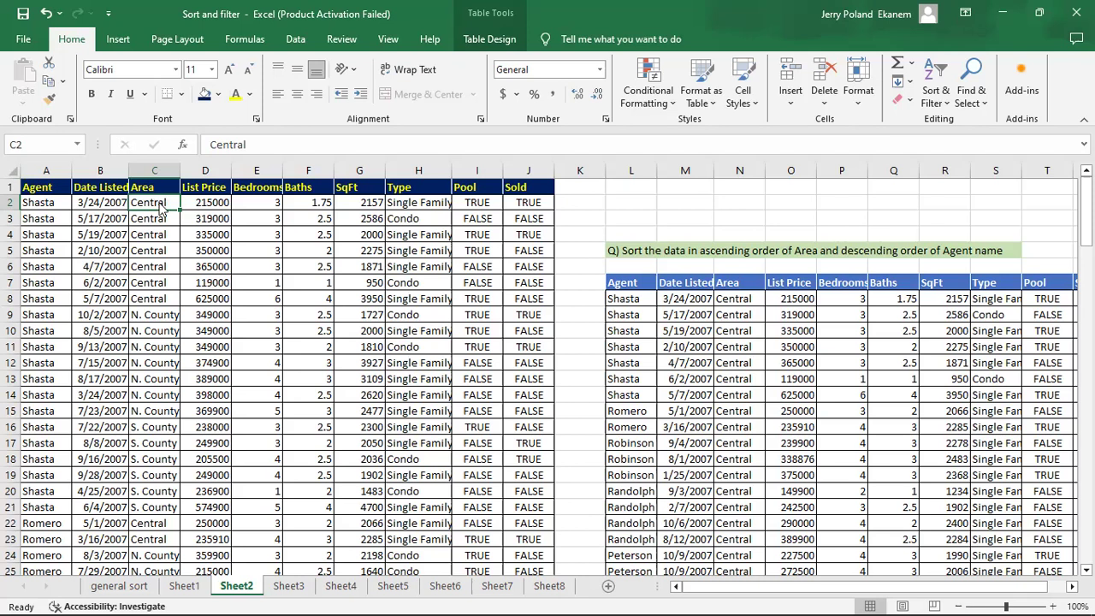
right_click(160, 201)
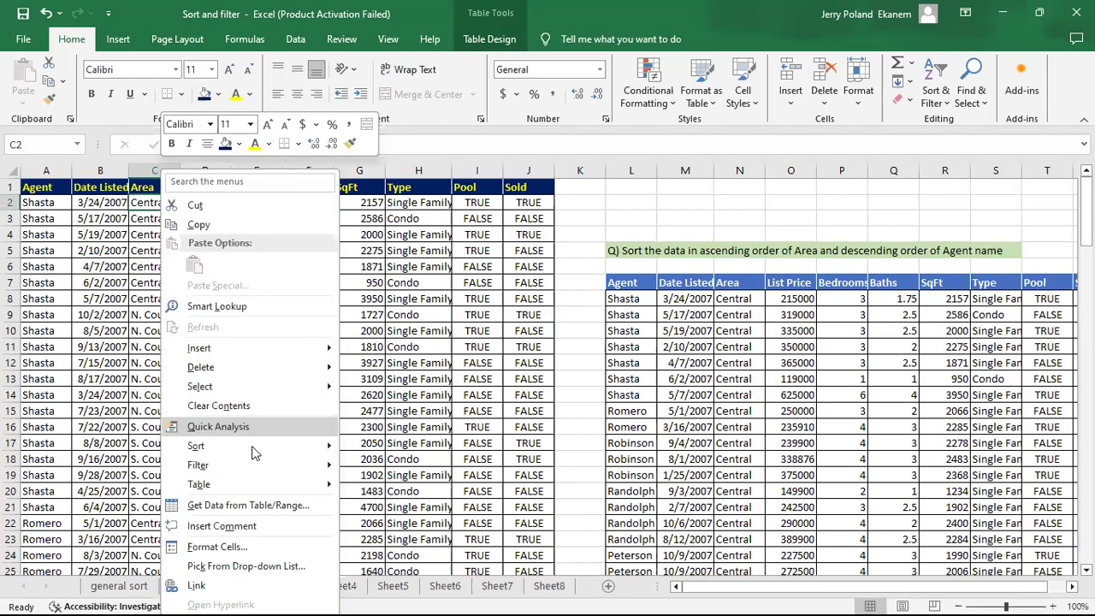
mouse_move(254, 453)
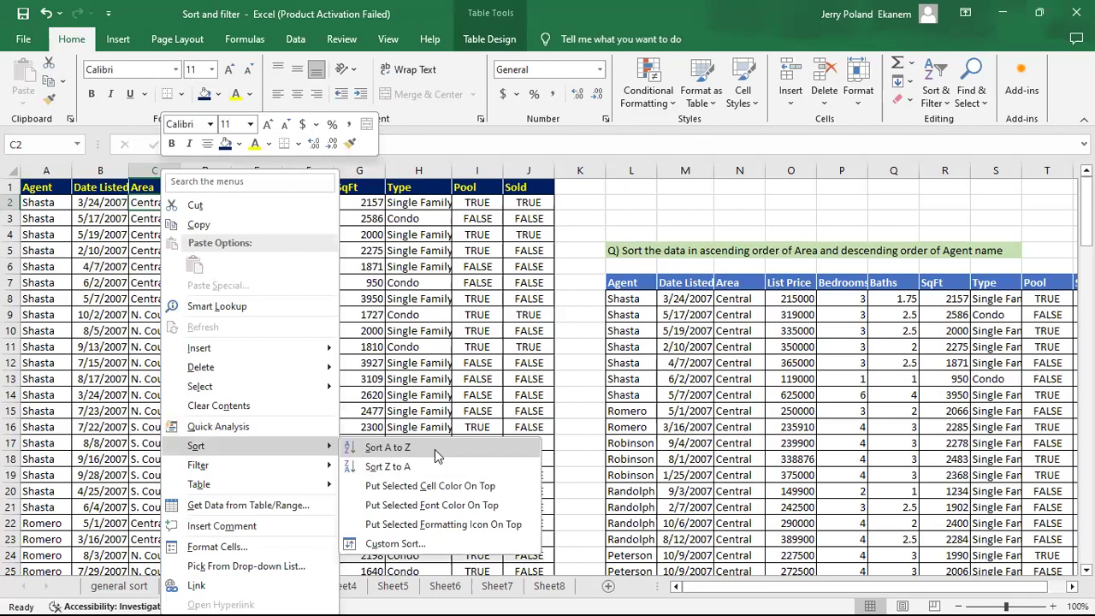
click(437, 456)
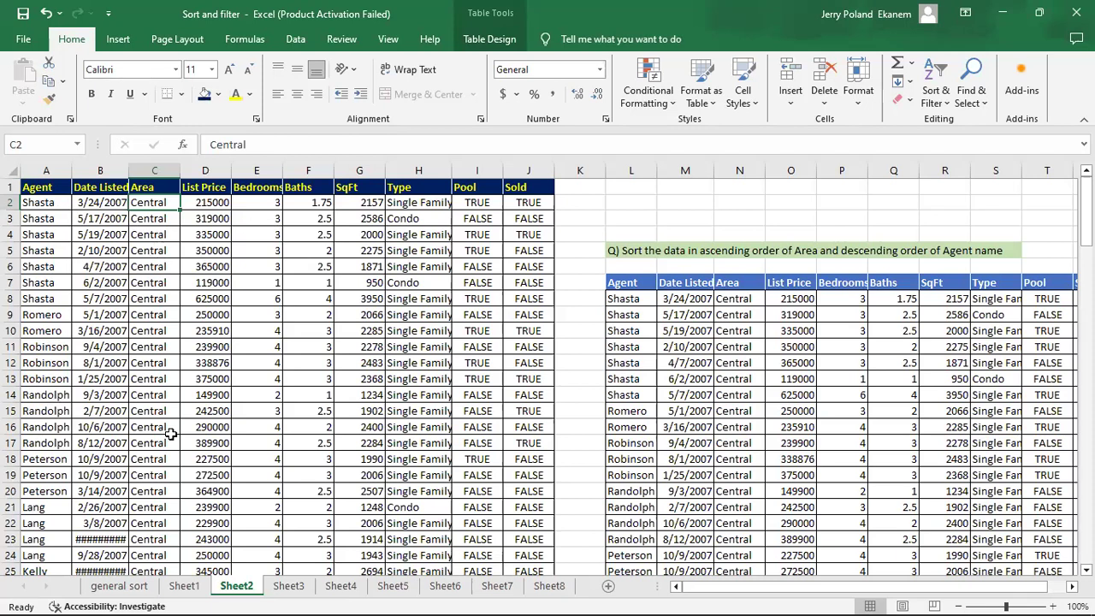
drag(1085, 212, 1085, 274)
drag(1085, 407, 1086, 210)
On Sheet3, turn on filtering for the listings table in columns A to J and examine the Area column's filter choices.
click(282, 594)
click(239, 588)
click(284, 594)
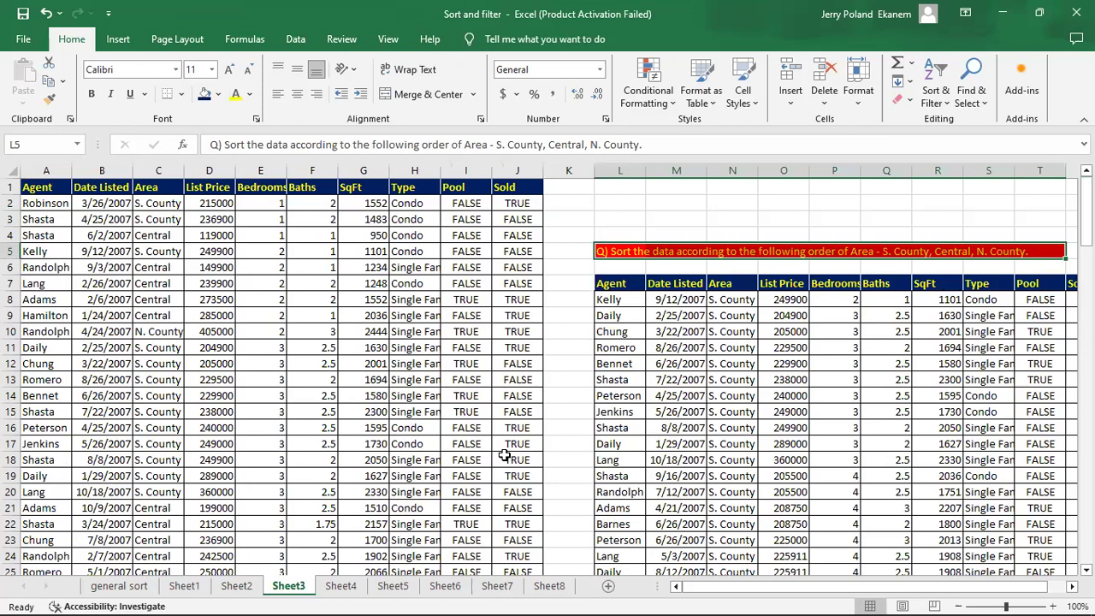
click(703, 412)
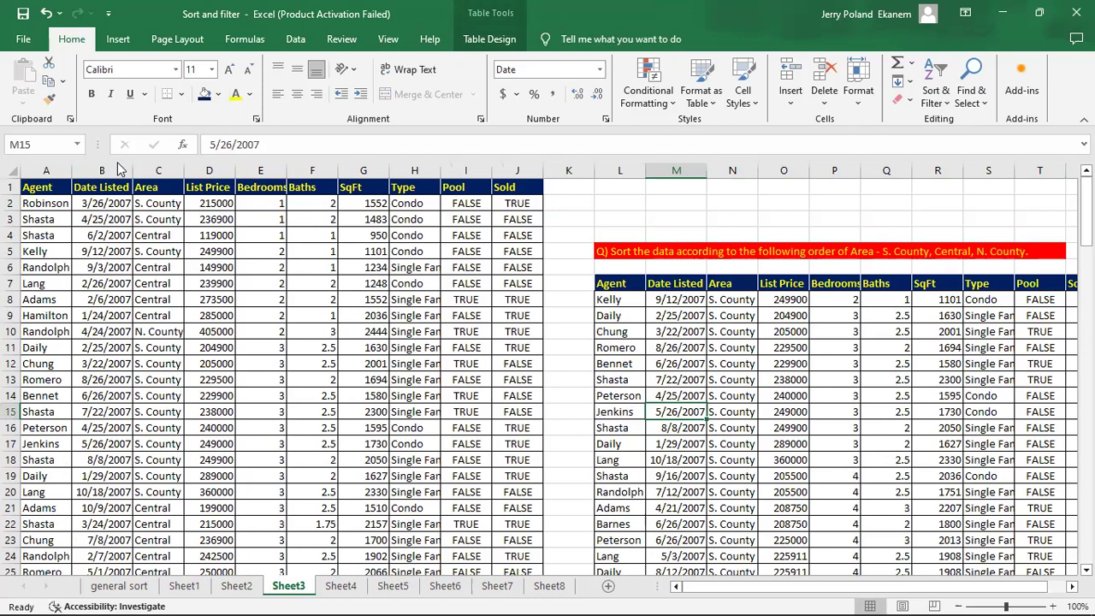
click(147, 185)
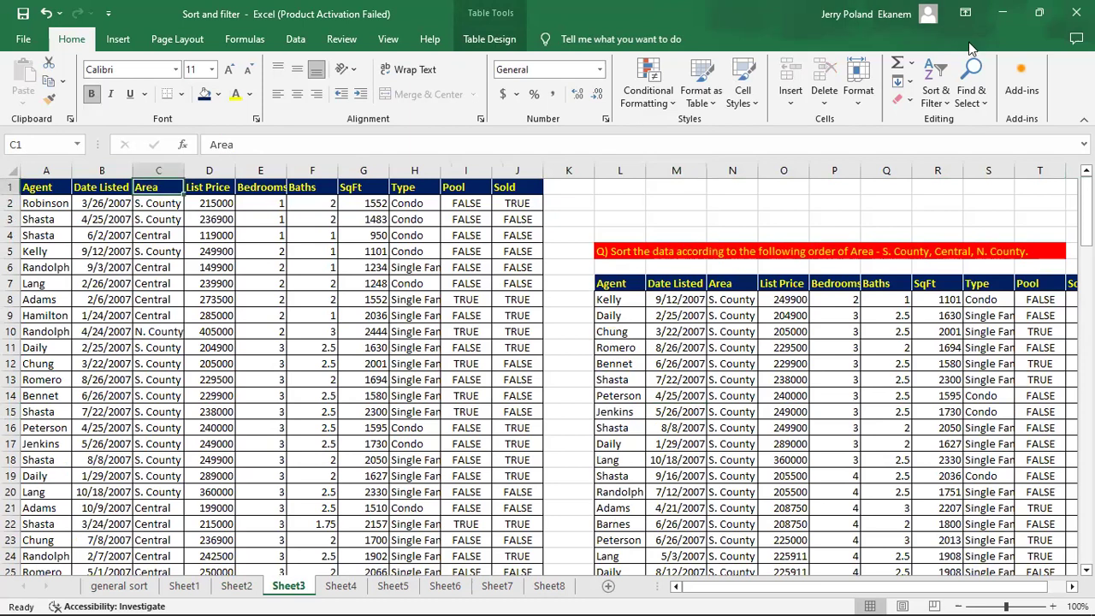
click(942, 104)
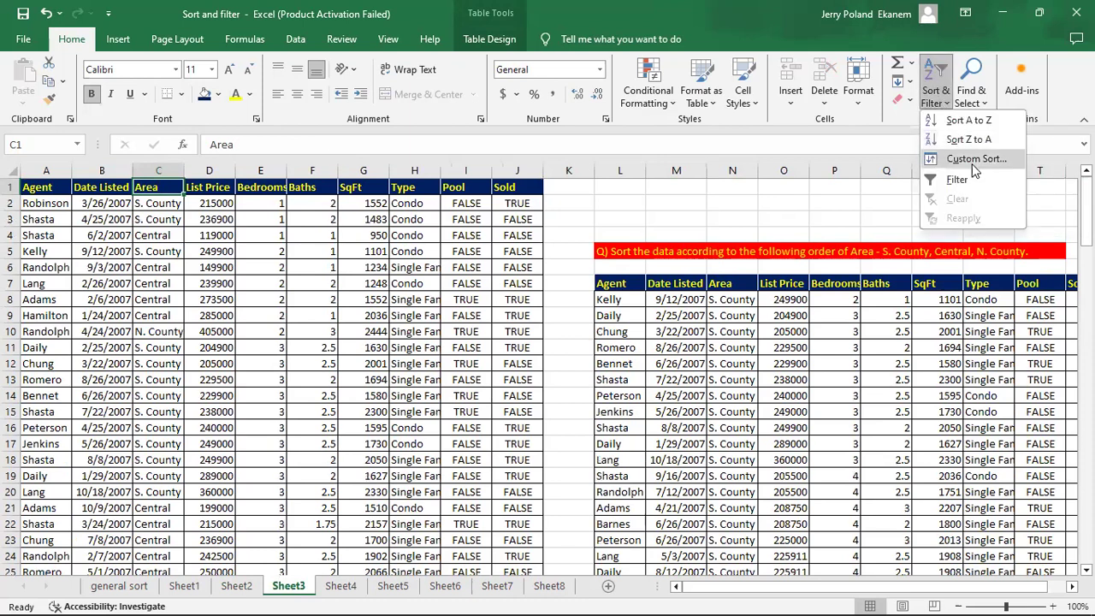
click(975, 181)
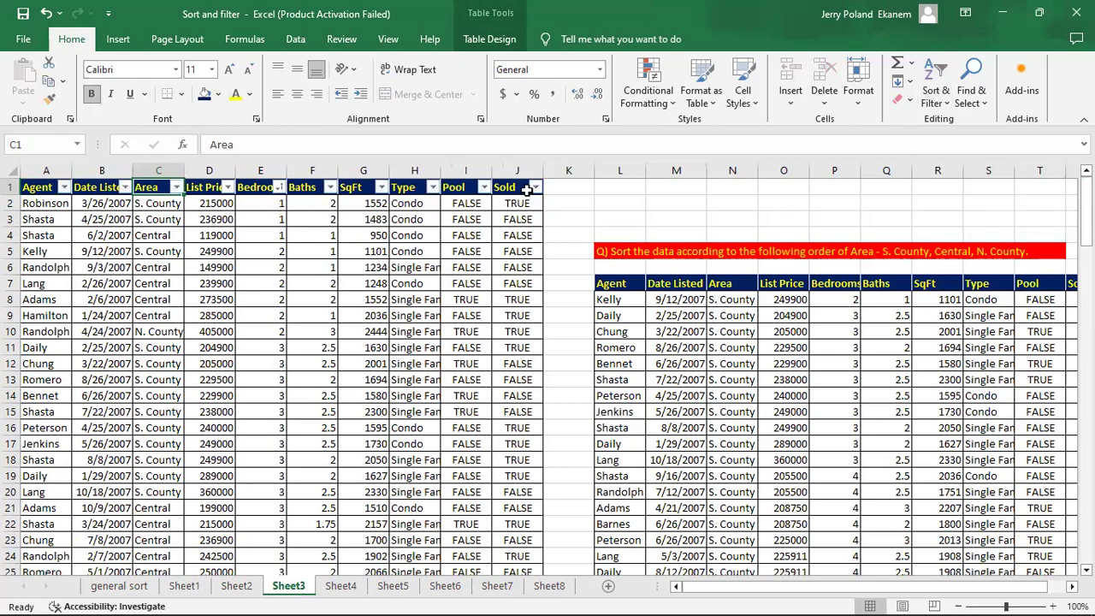
click(175, 185)
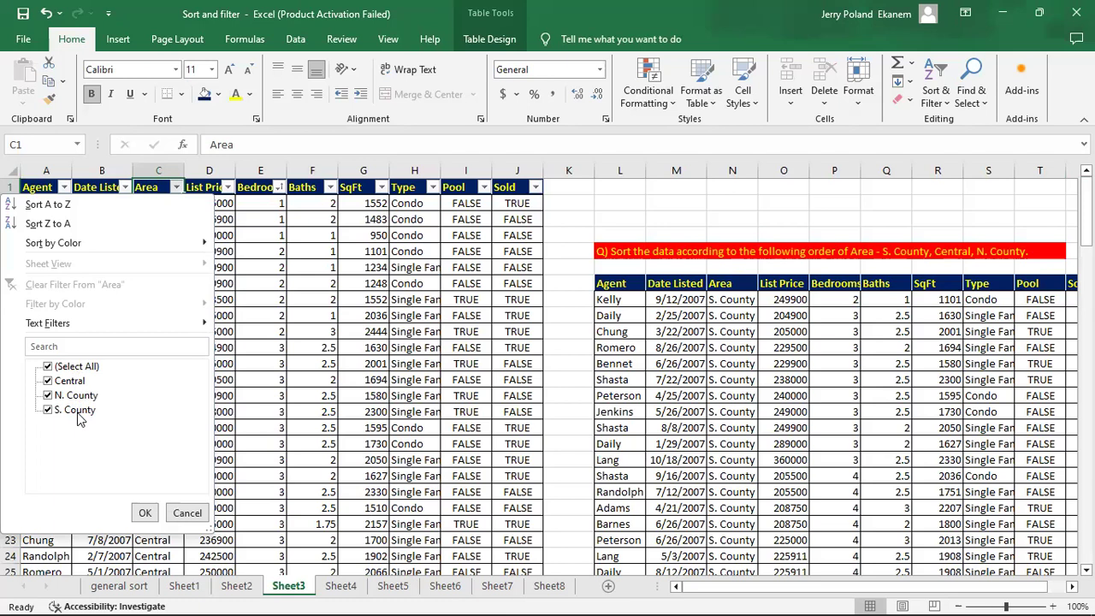
click(791, 207)
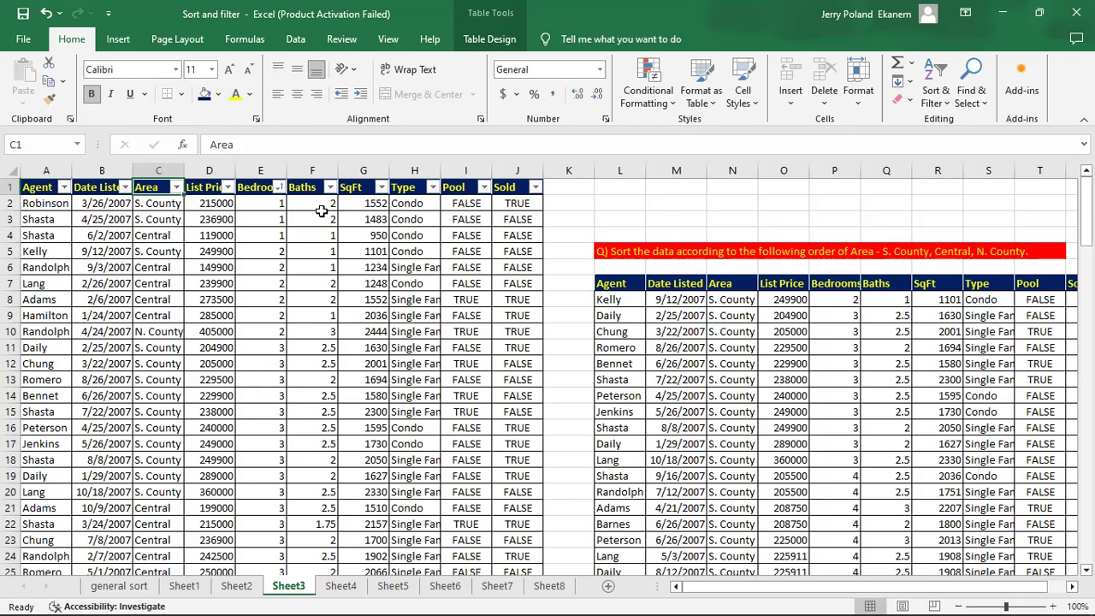
Sort Sheet3's listings table by Area from Z to A and check the order of the areas.
click(162, 202)
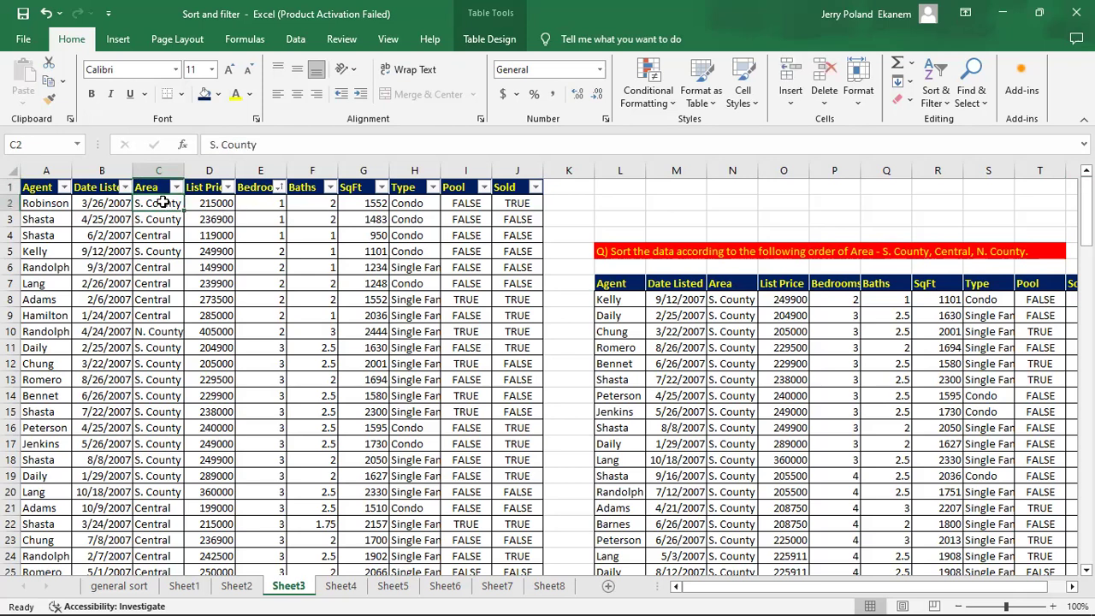
right_click(163, 203)
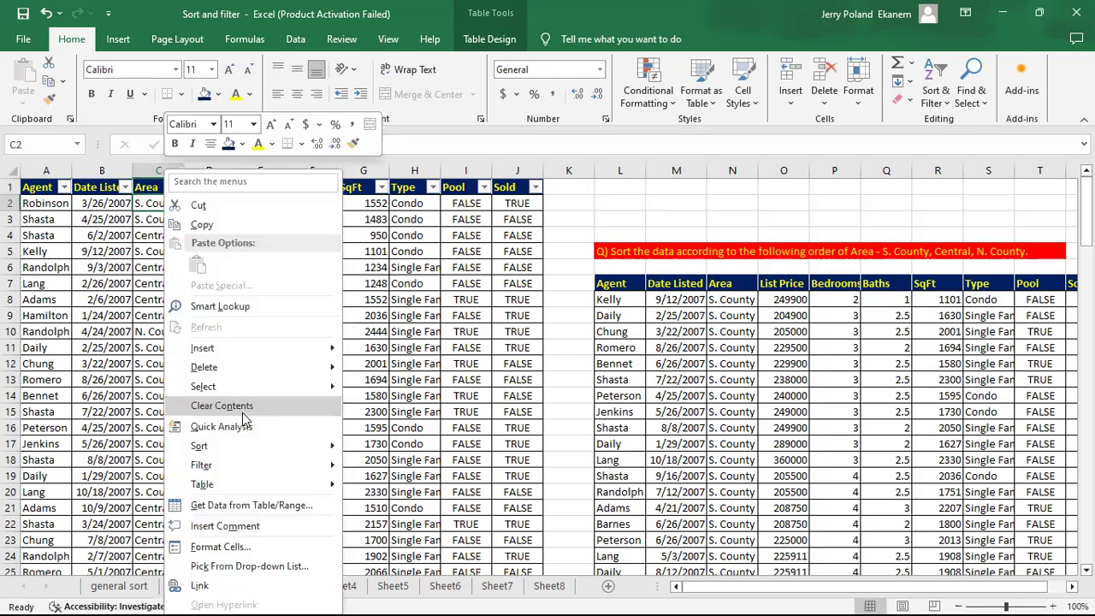
mouse_move(233, 443)
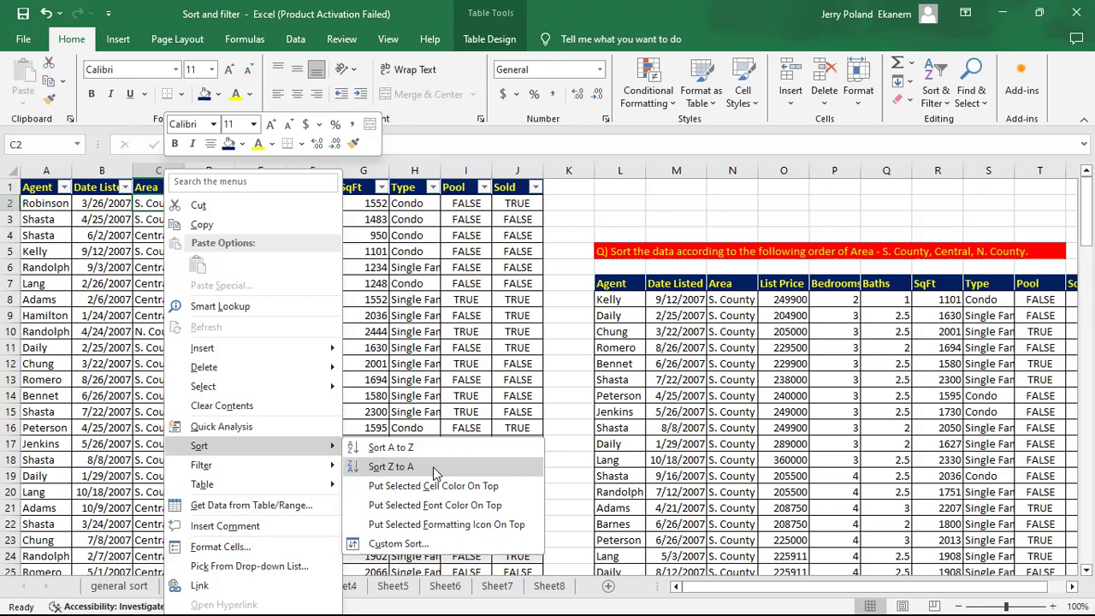
click(436, 469)
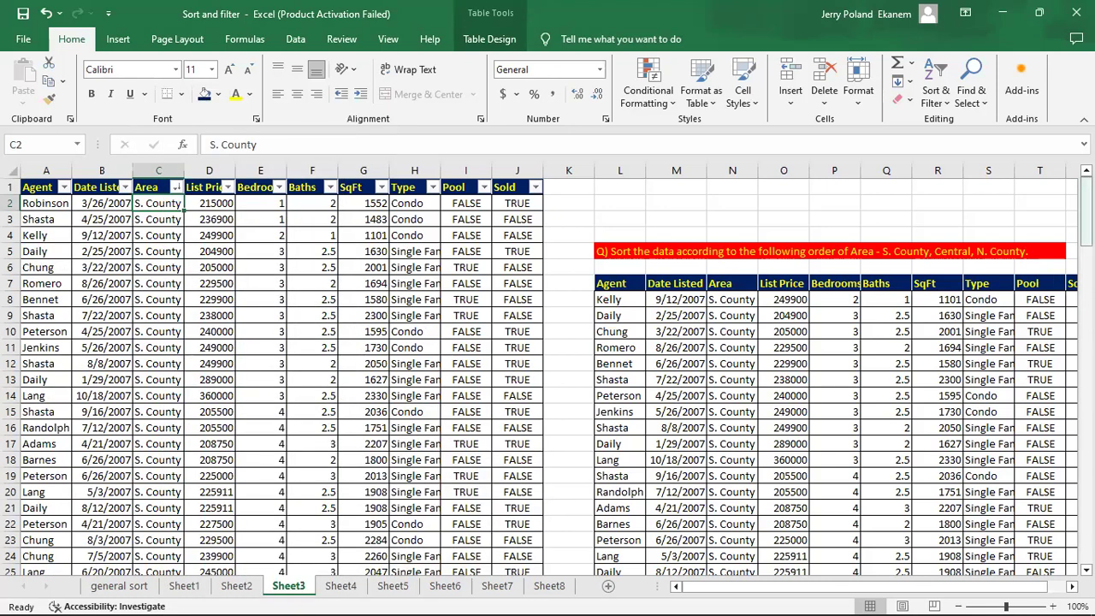
mouse_move(1086, 214)
mouse_down()
mouse_move(1085, 418)
mouse_move(1085, 194)
mouse_up()
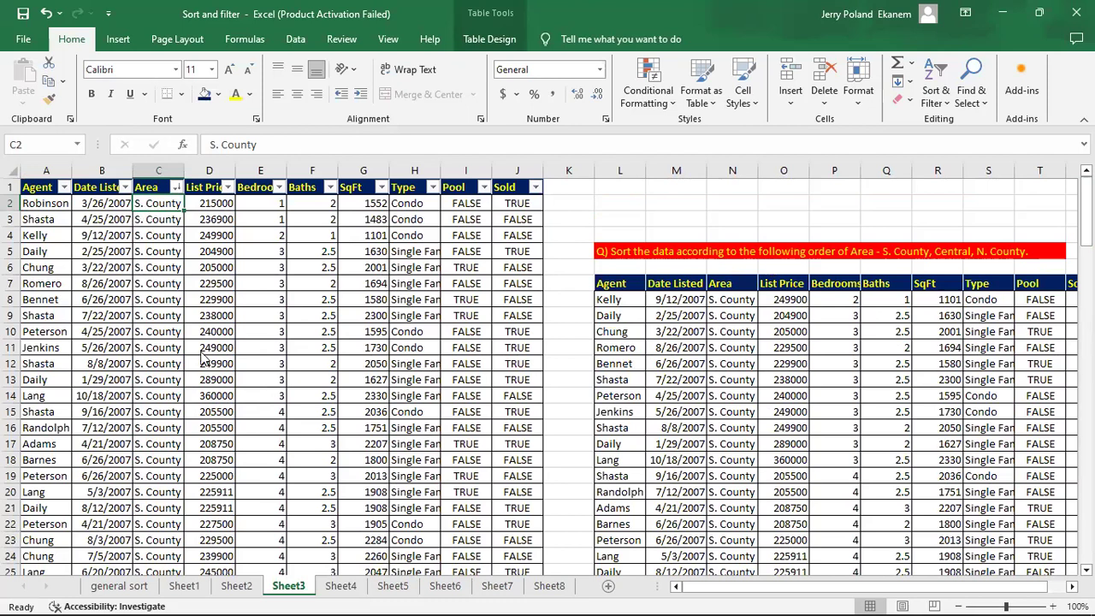
Sort Sheet3's listings table by Area from A to Z and check the order of the areas.
right_click(151, 206)
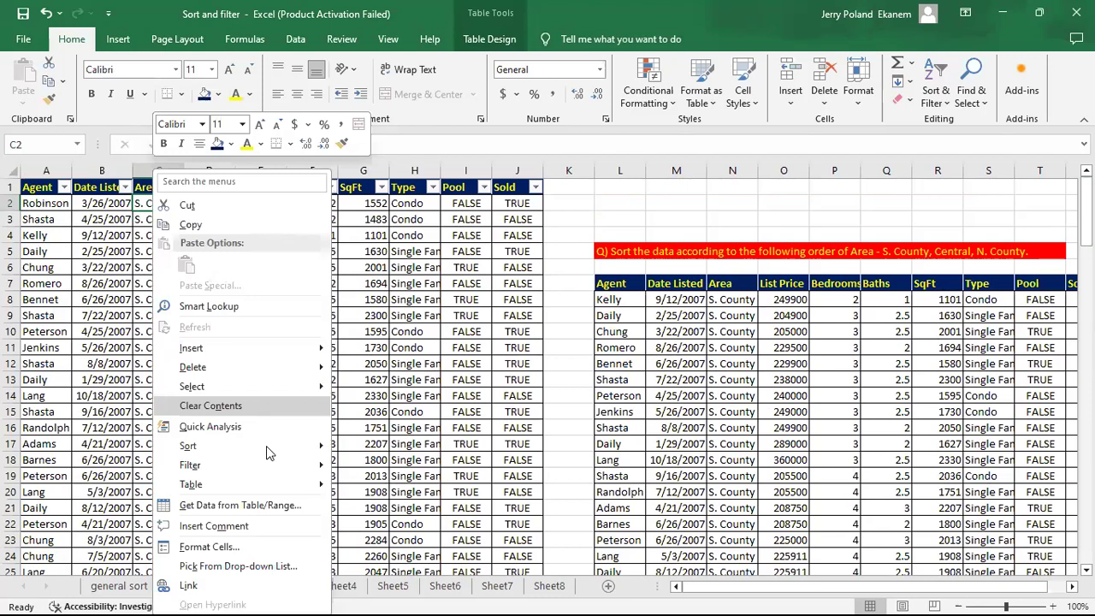
mouse_move(266, 446)
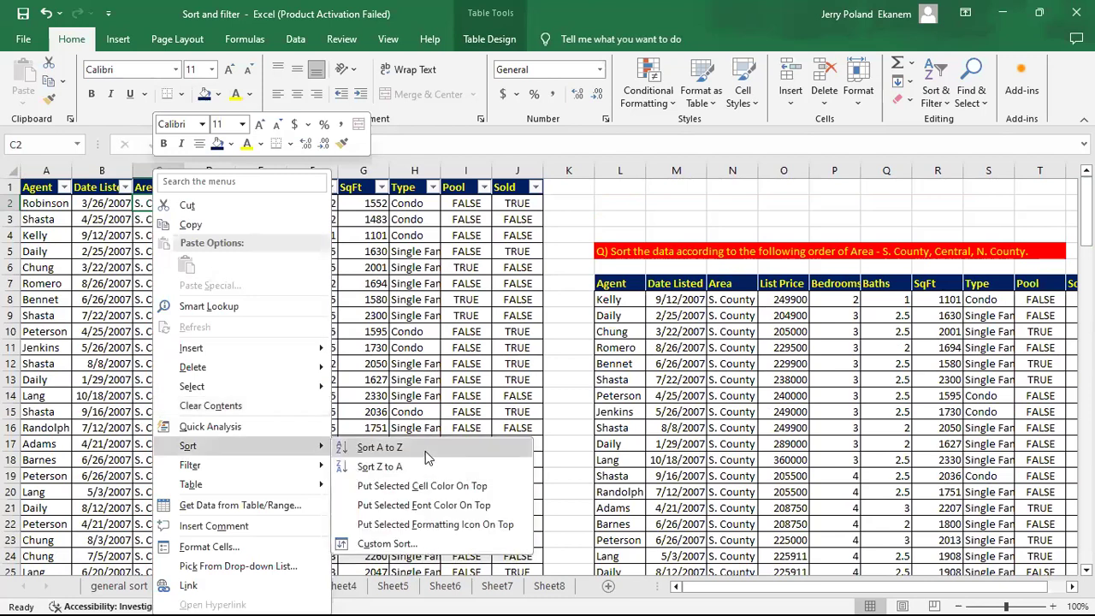
click(379, 447)
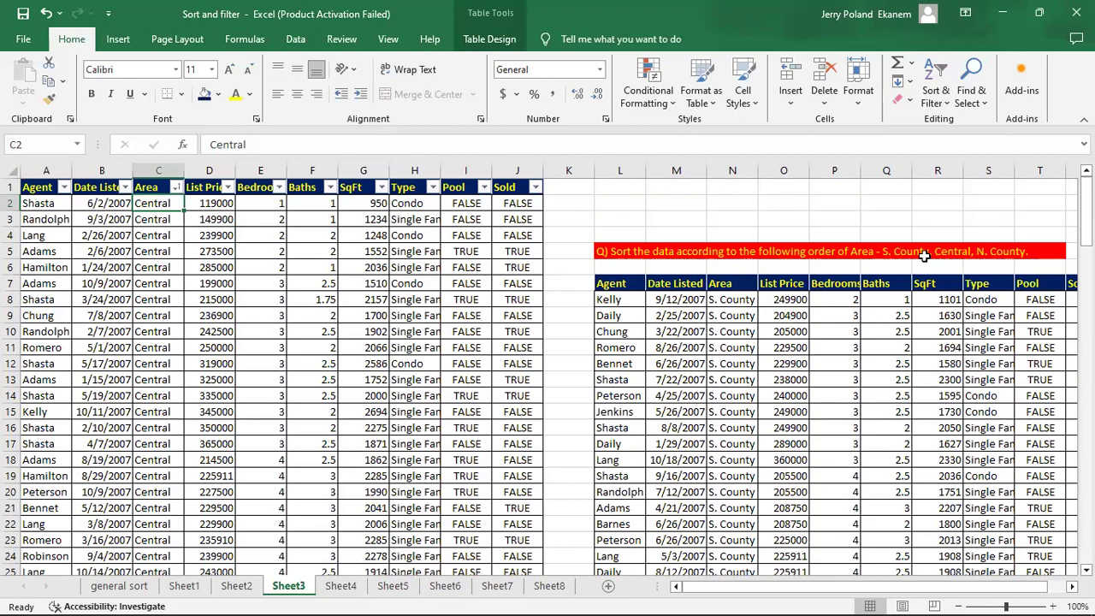
mouse_move(1086, 233)
mouse_down()
mouse_move(1087, 447)
mouse_move(1087, 230)
mouse_up()
Start a custom sort of Sheet3's listings table with Area as the sort column, based on Cell Values.
click(165, 224)
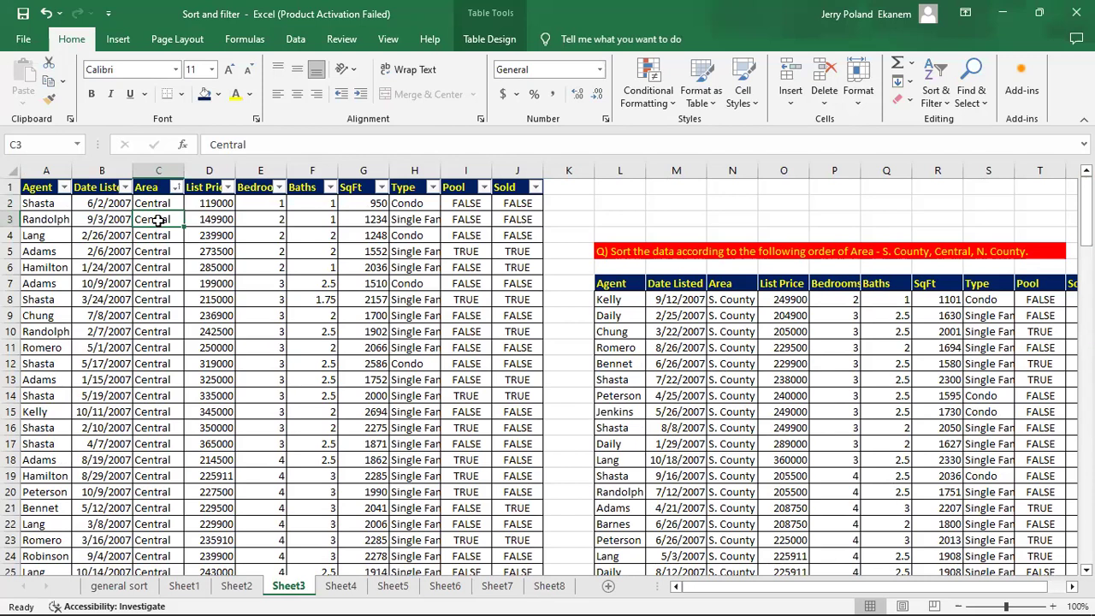
right_click(159, 220)
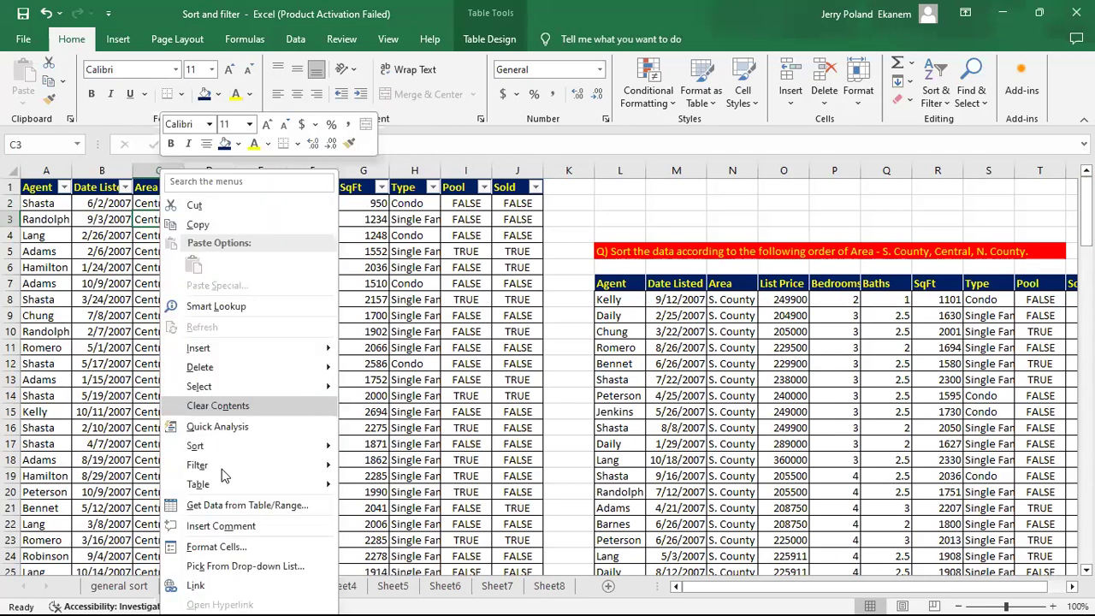
mouse_move(237, 494)
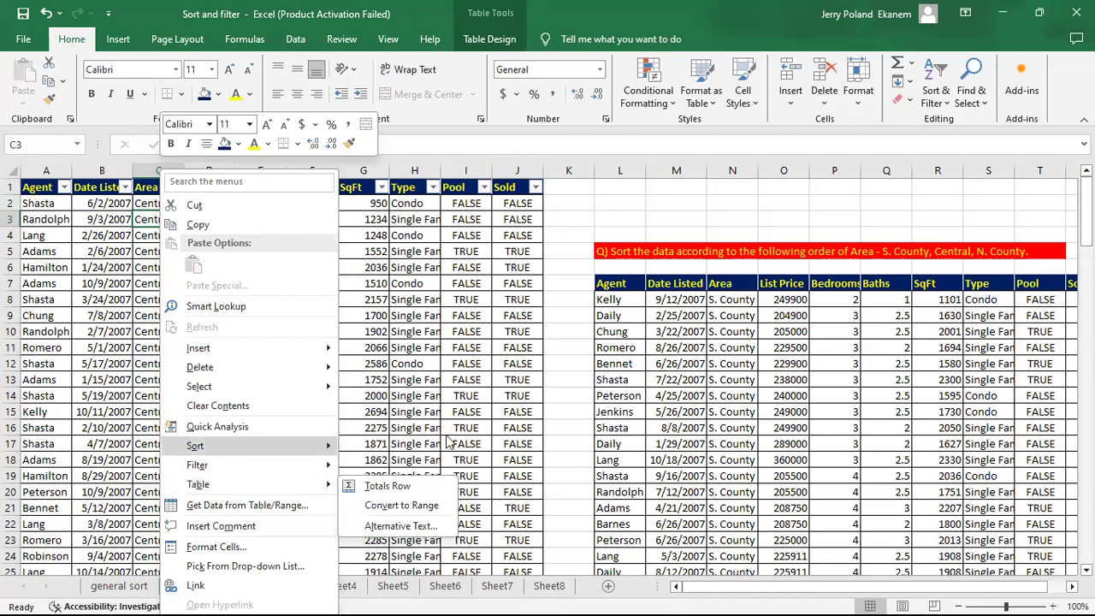
mouse_move(311, 443)
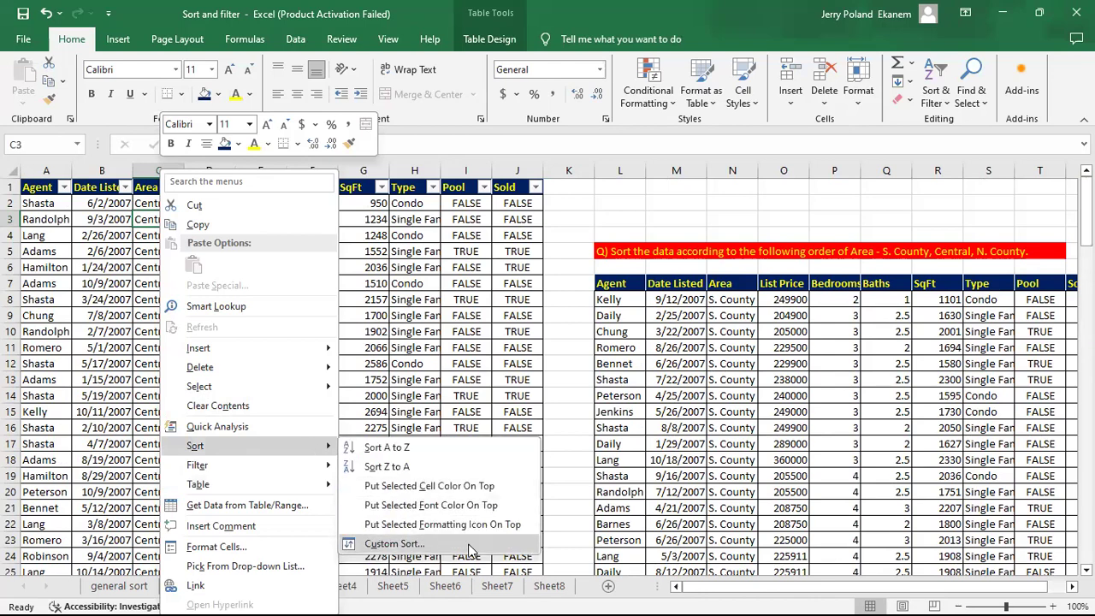
click(470, 546)
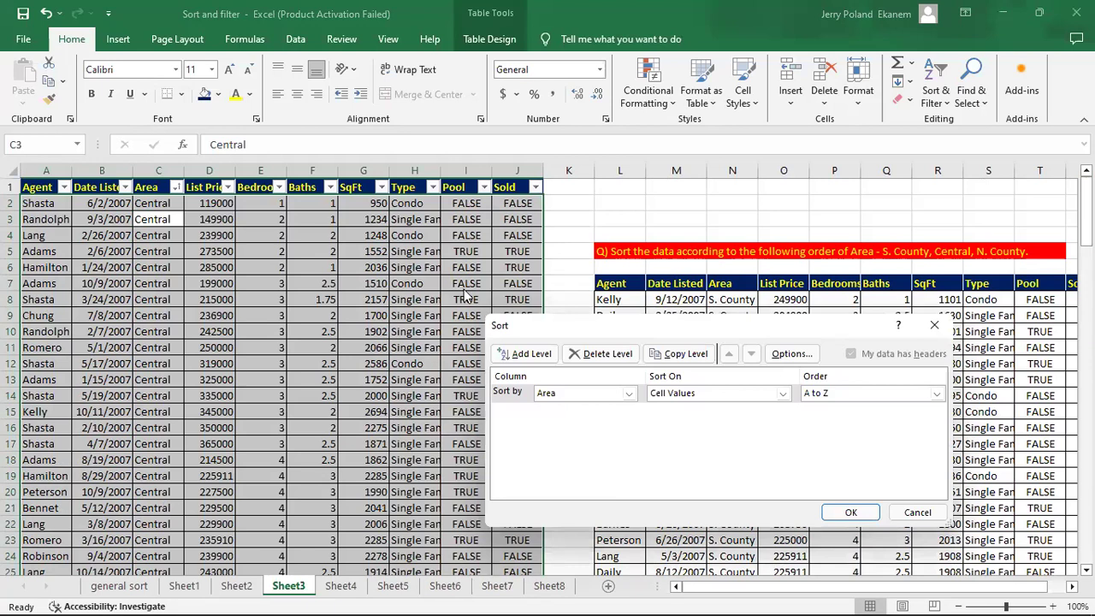
drag(716, 327, 401, 294)
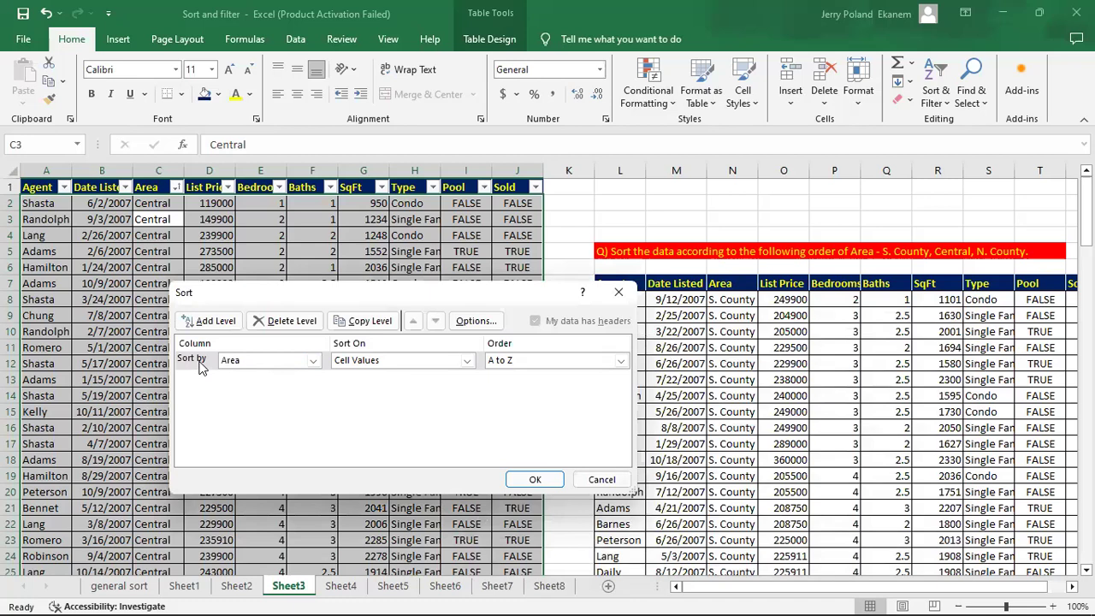
click(314, 361)
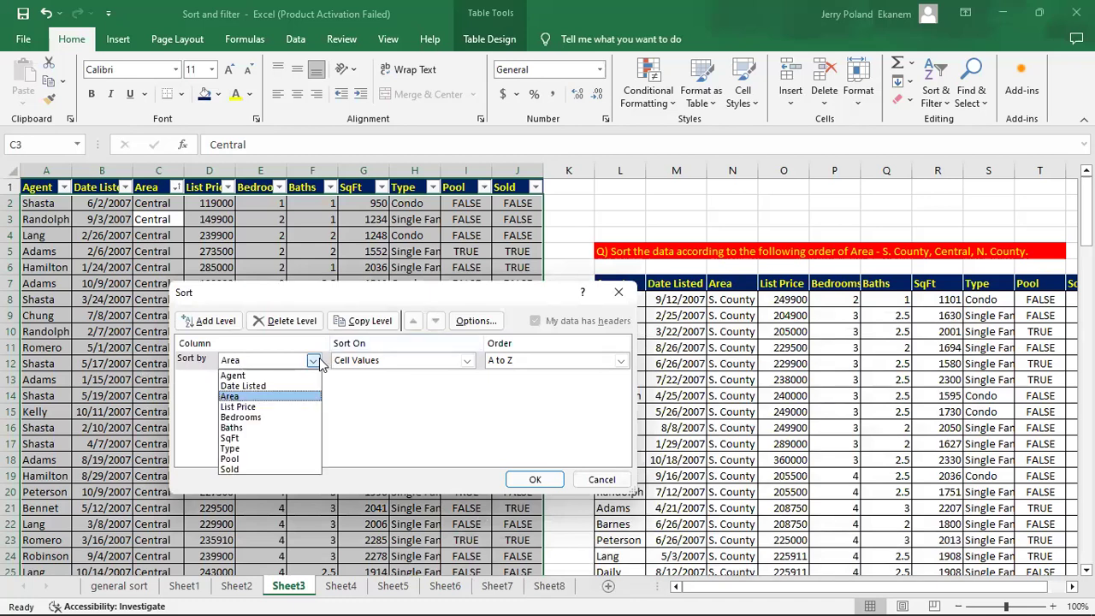
click(253, 402)
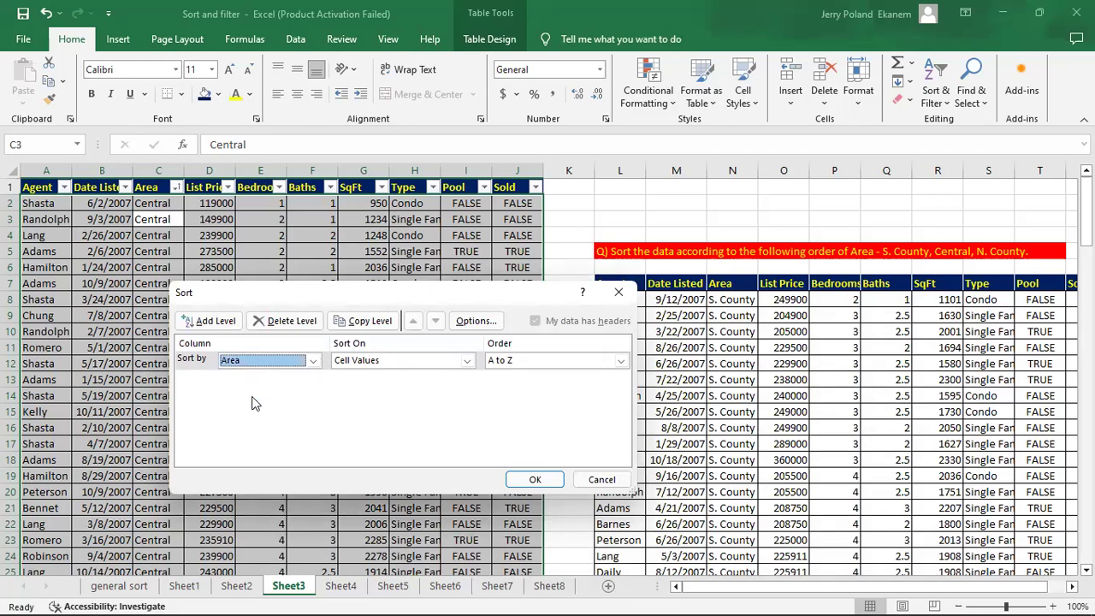
click(467, 361)
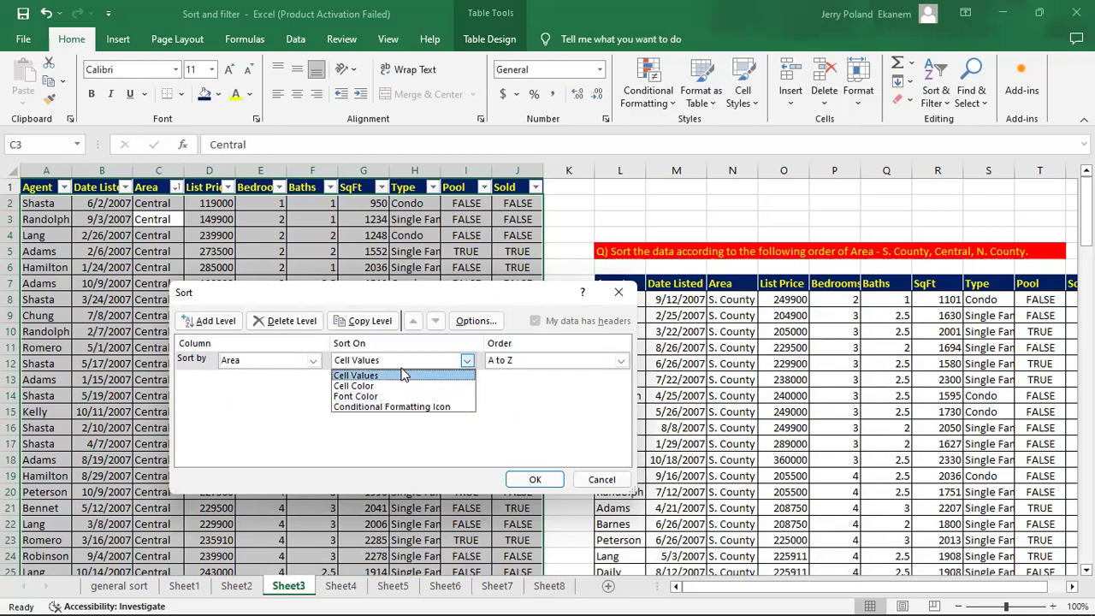
click(378, 379)
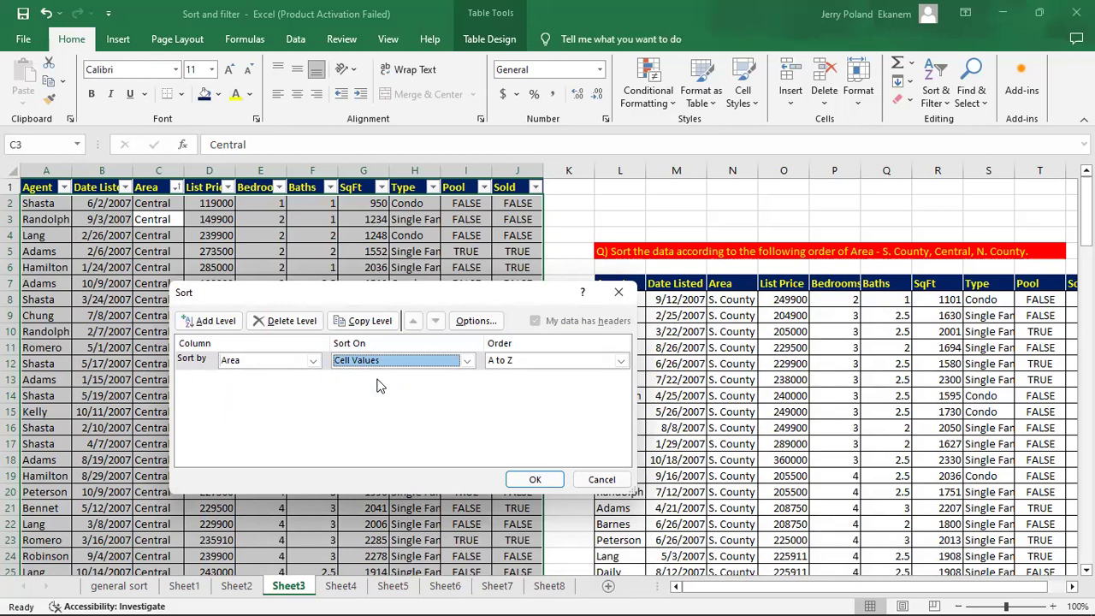
For the Area sort order, add a new custom list with the entries S. County, Central and N. County.
click(621, 361)
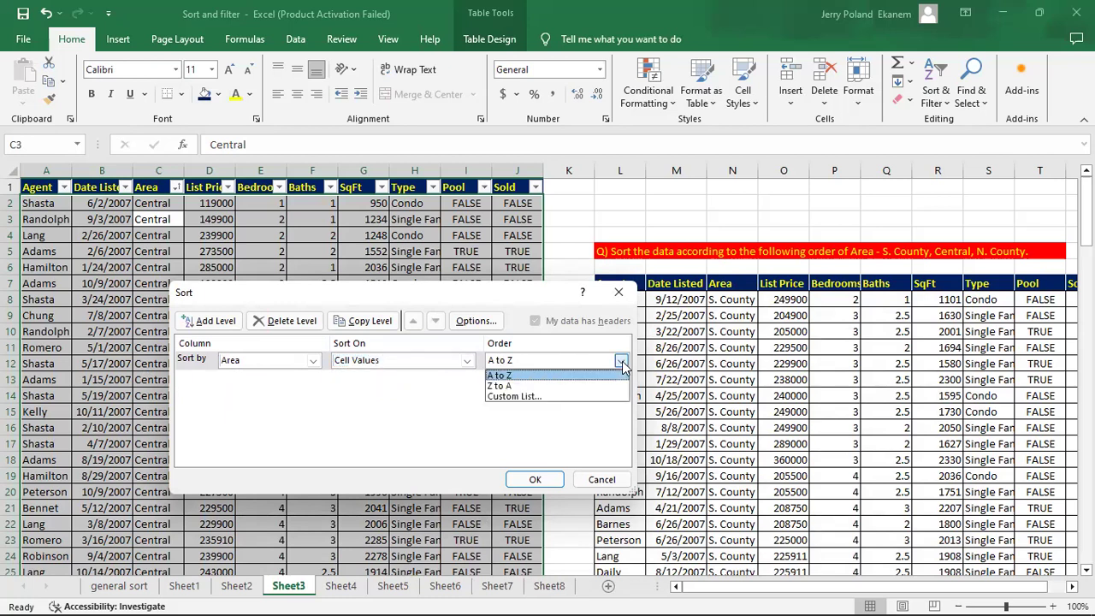
click(584, 395)
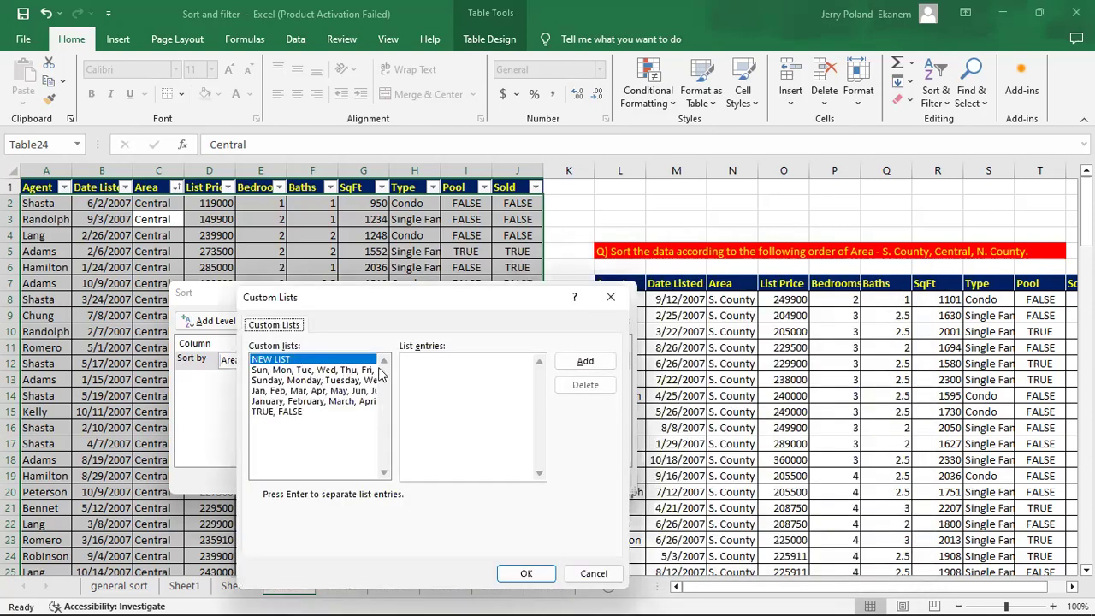
click(420, 367)
text(S. Coun)
text(Centr)
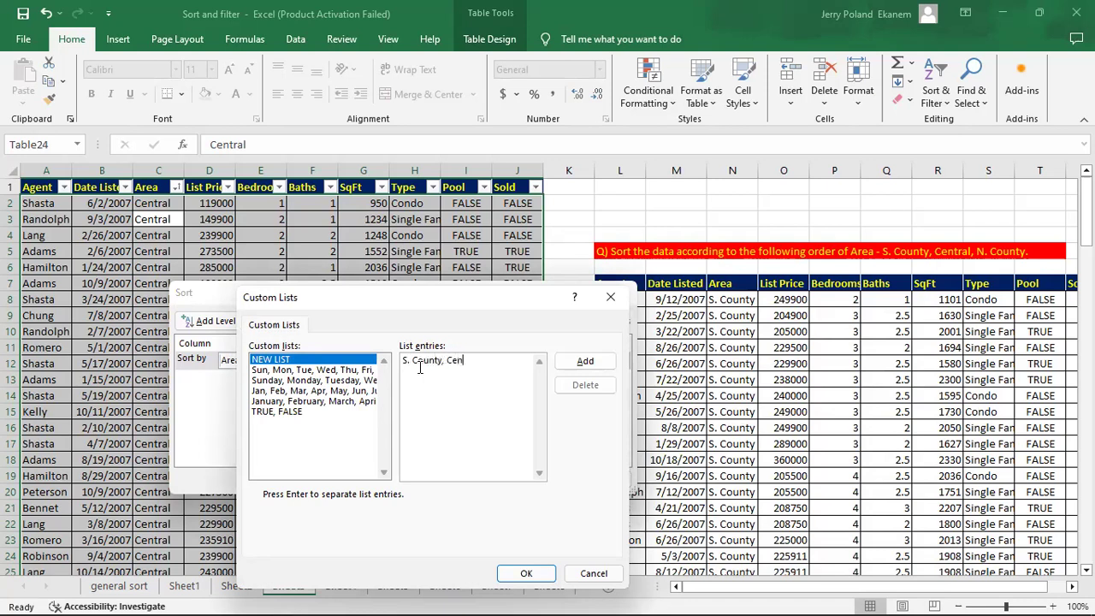
text(al, N. County)
click(481, 360)
key(BackSpace)
click(448, 360)
key(BackSpace)
click(587, 362)
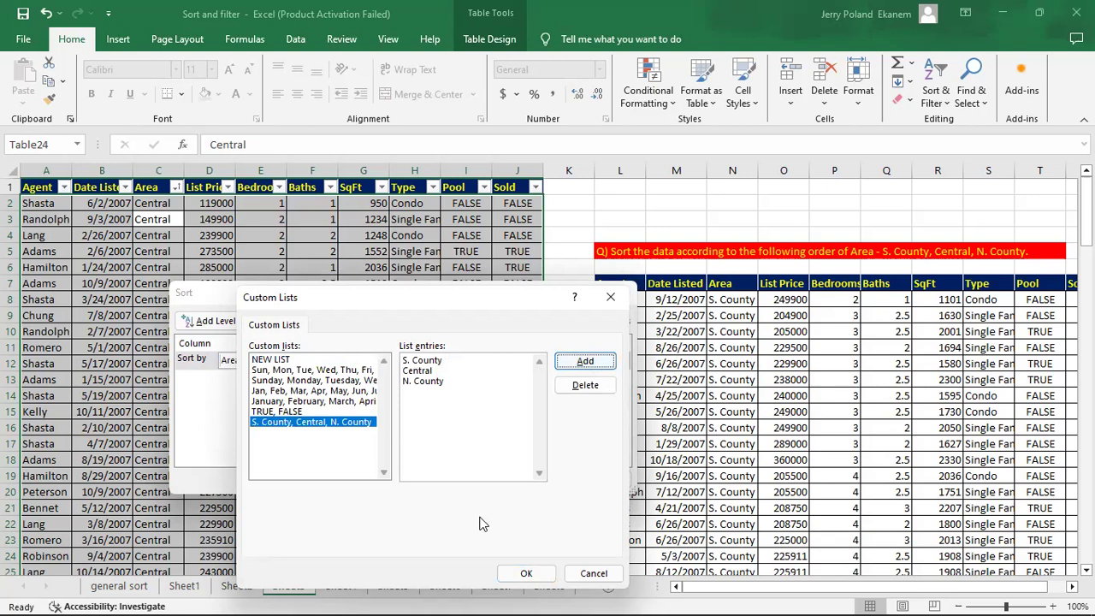
Apply the custom S. County, Central, N. County order to Sheet3's Area sort and check the sorted rows.
click(540, 580)
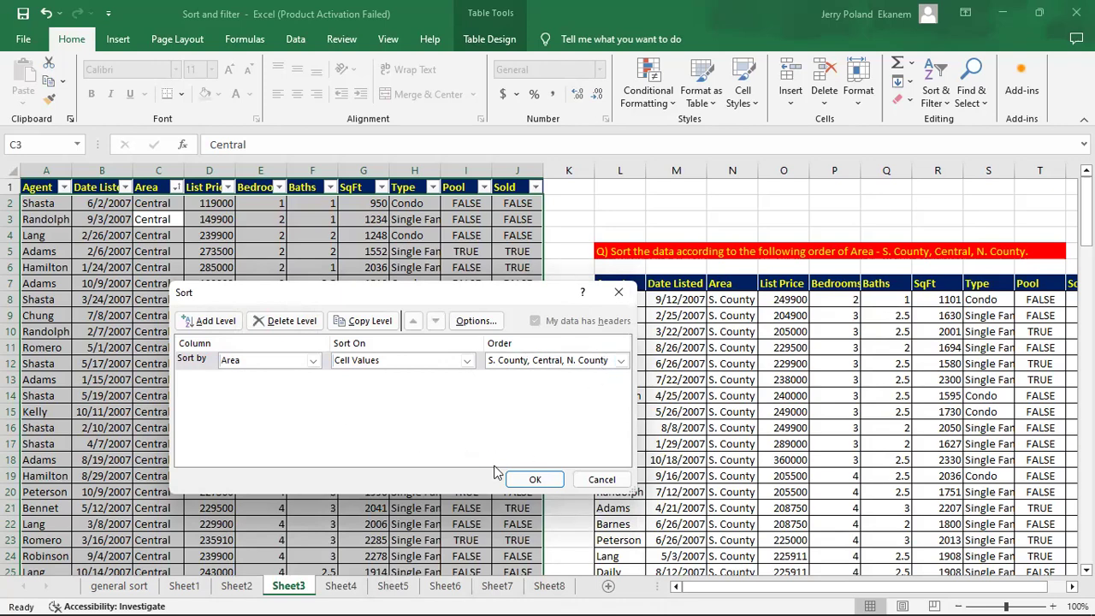
click(541, 479)
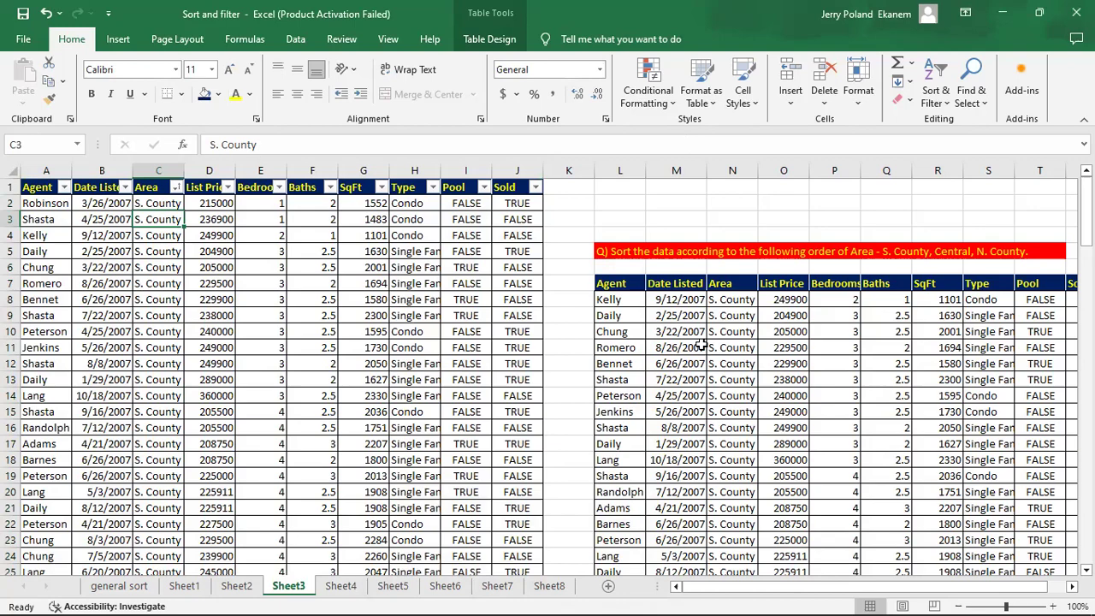
mouse_move(1087, 211)
mouse_down()
mouse_move(1087, 366)
mouse_move(1086, 193)
mouse_up()
On Sheet4, turn on filtering for the listings table in columns A to J.
click(341, 586)
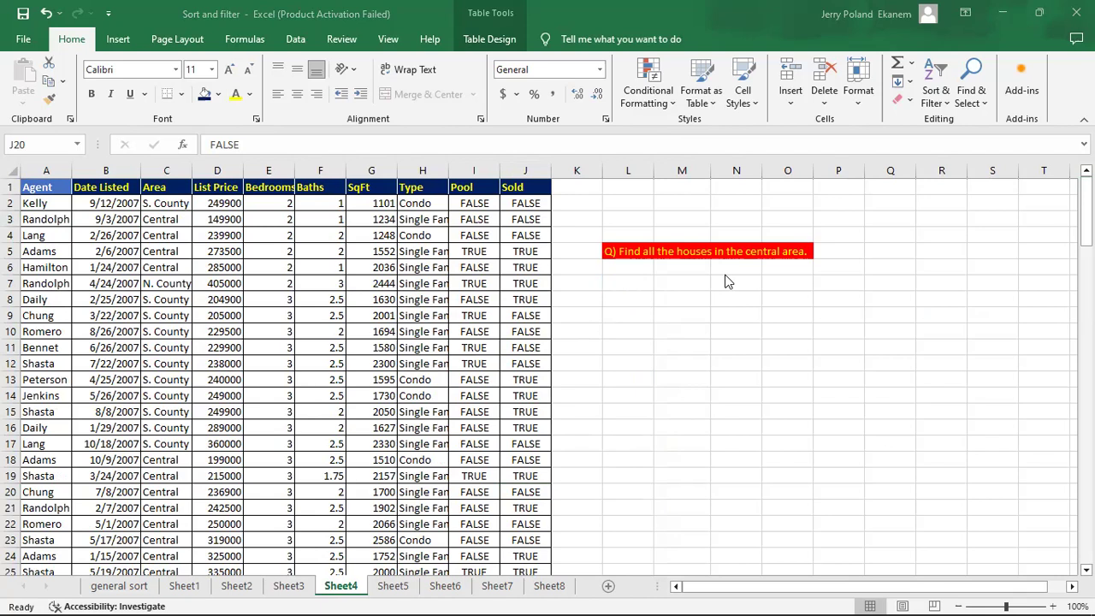
click(180, 189)
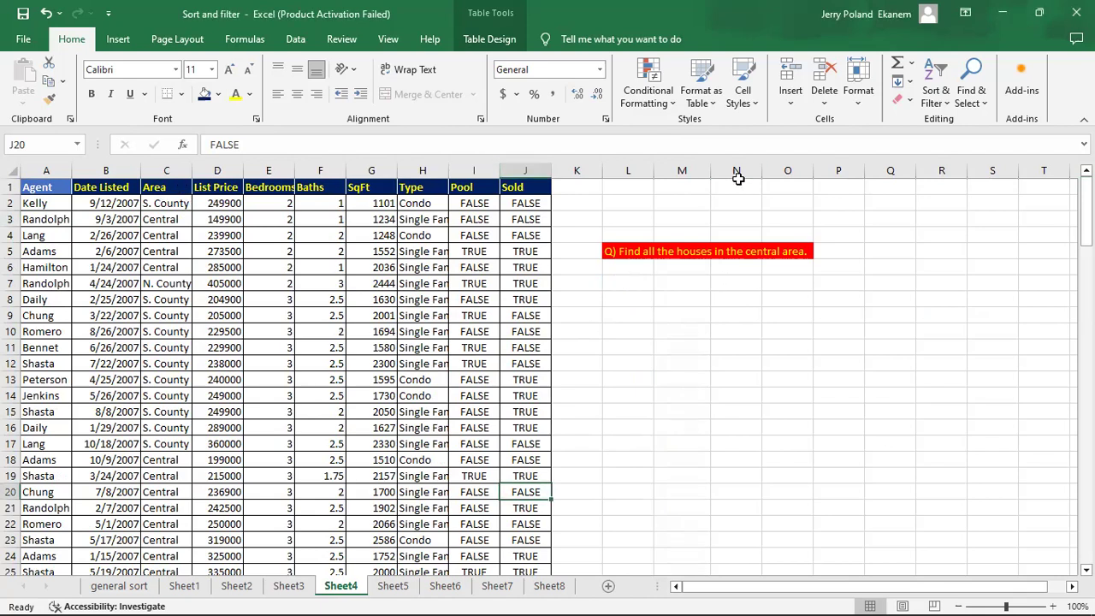
click(935, 96)
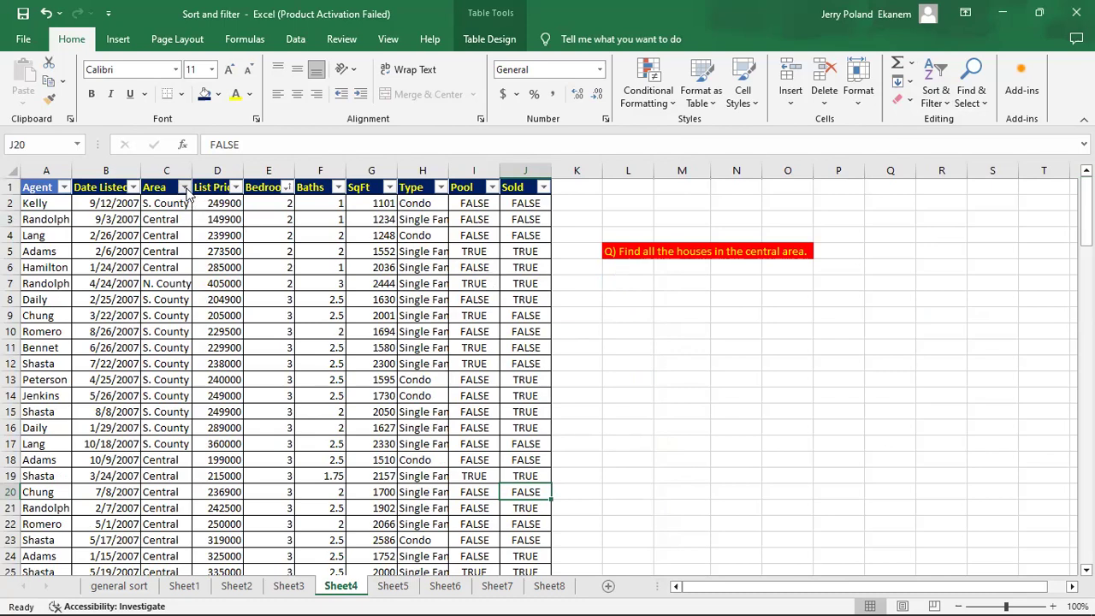
Filter Sheet4's Area column to show only Central listings and check the remaining rows.
click(184, 188)
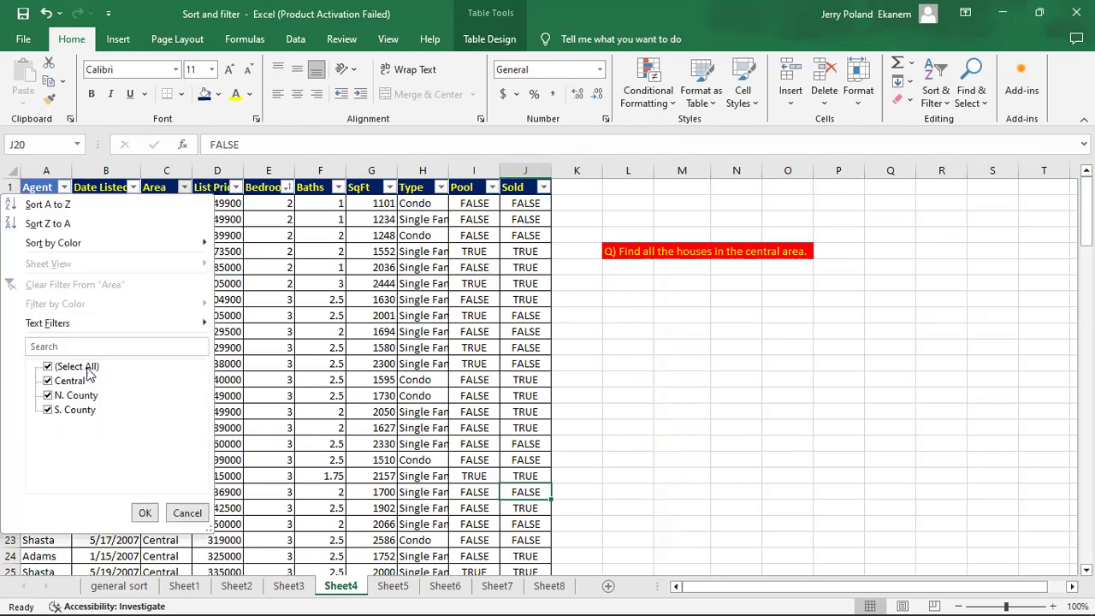
click(49, 396)
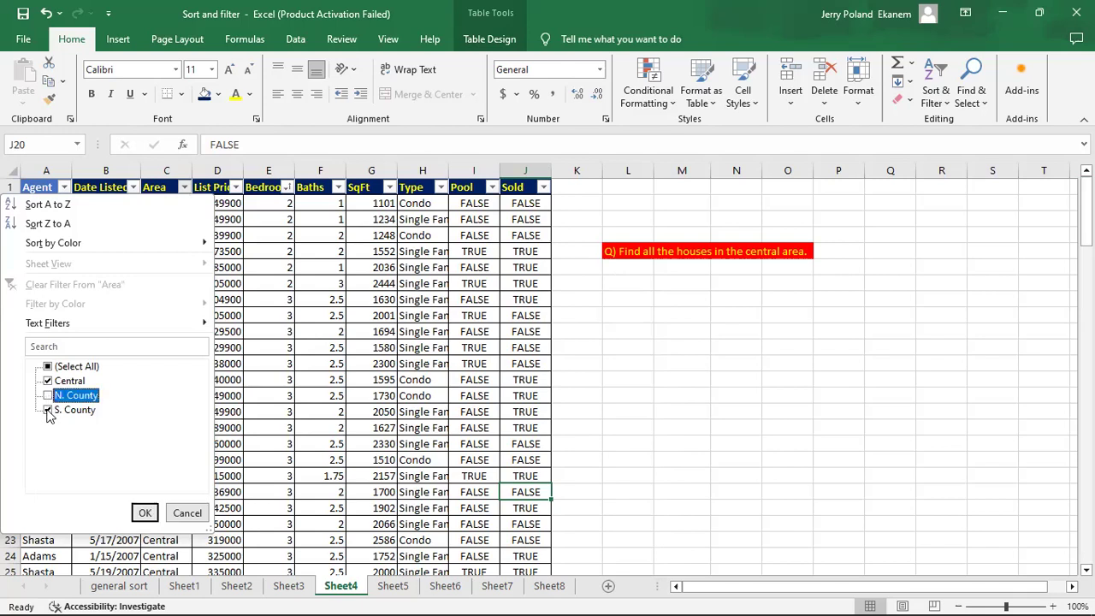
click(48, 410)
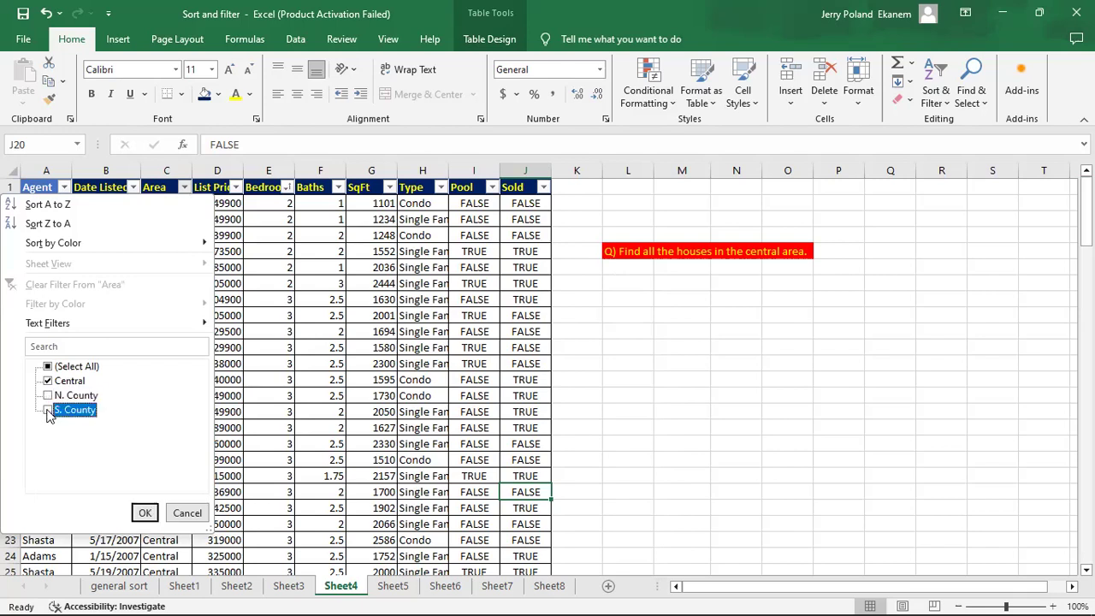
click(145, 512)
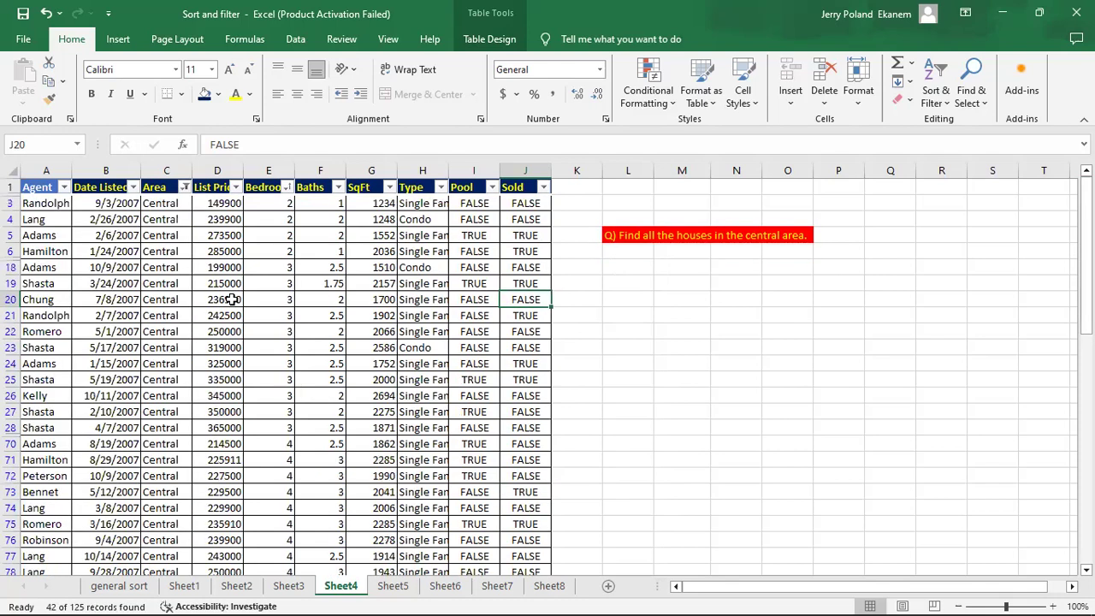
drag(1086, 274, 1086, 239)
On Sheet5, read the pool question with its criteria rows and turn on filtering for the listings table in columns A to J.
click(392, 586)
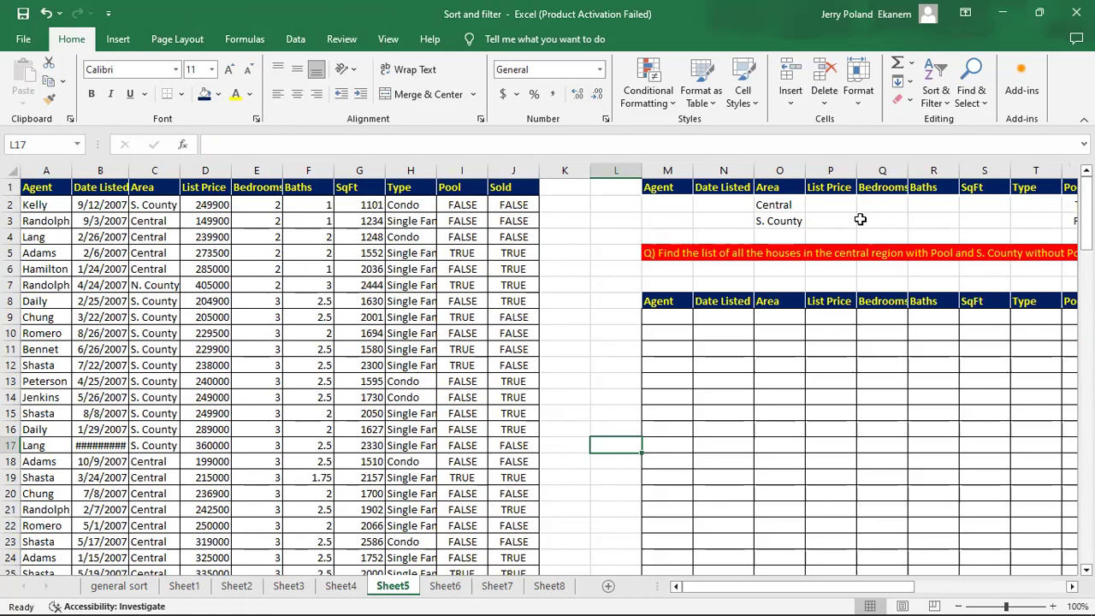
click(237, 163)
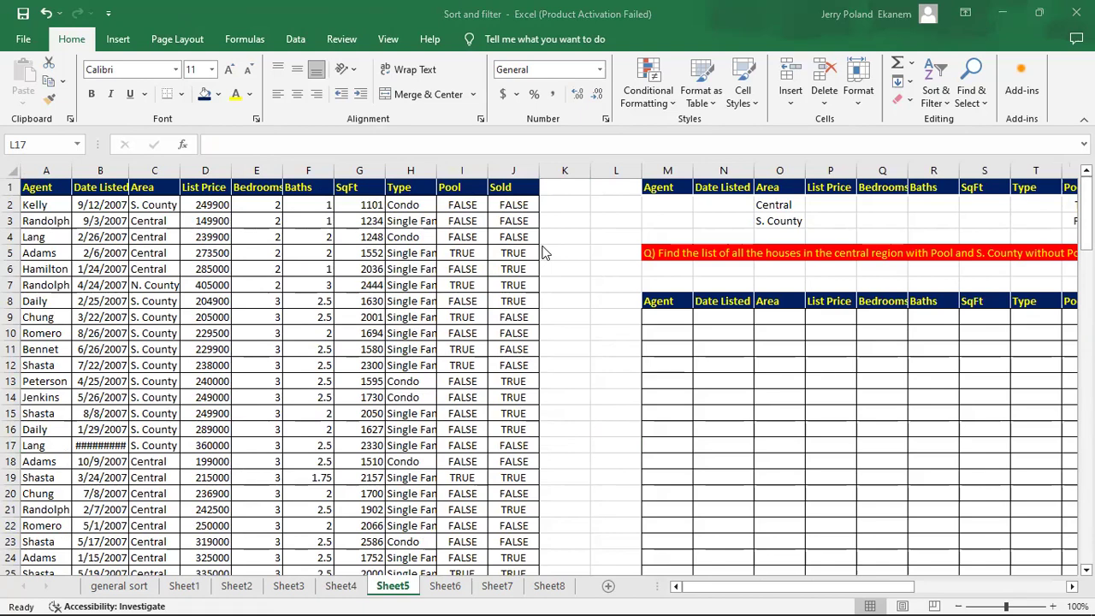
mouse_move(853, 592)
mouse_down()
mouse_move(844, 589)
mouse_move(899, 585)
mouse_move(874, 597)
mouse_up()
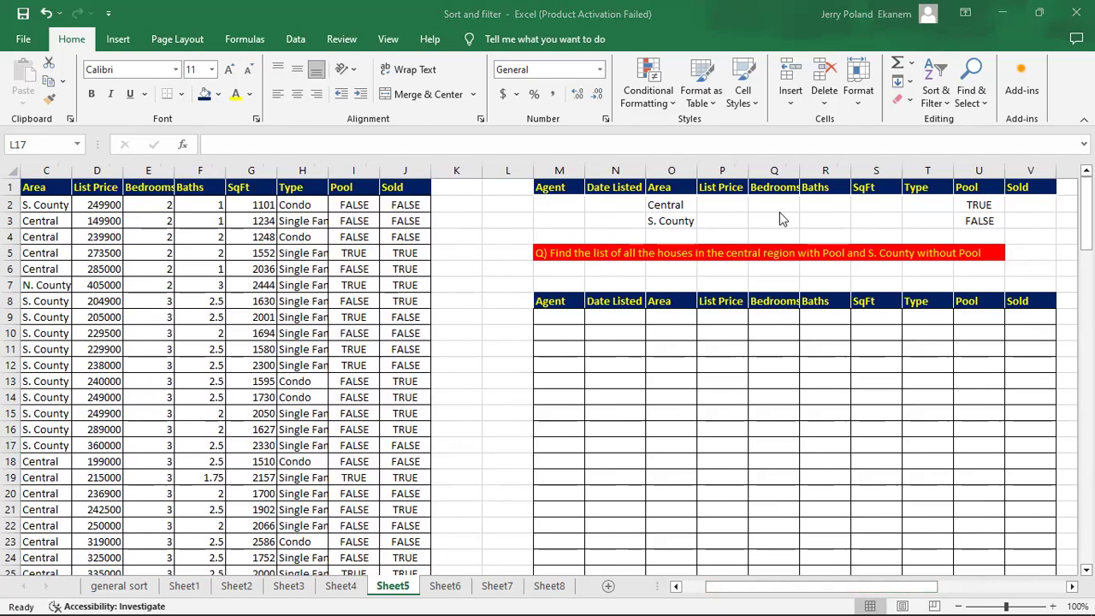
click(792, 589)
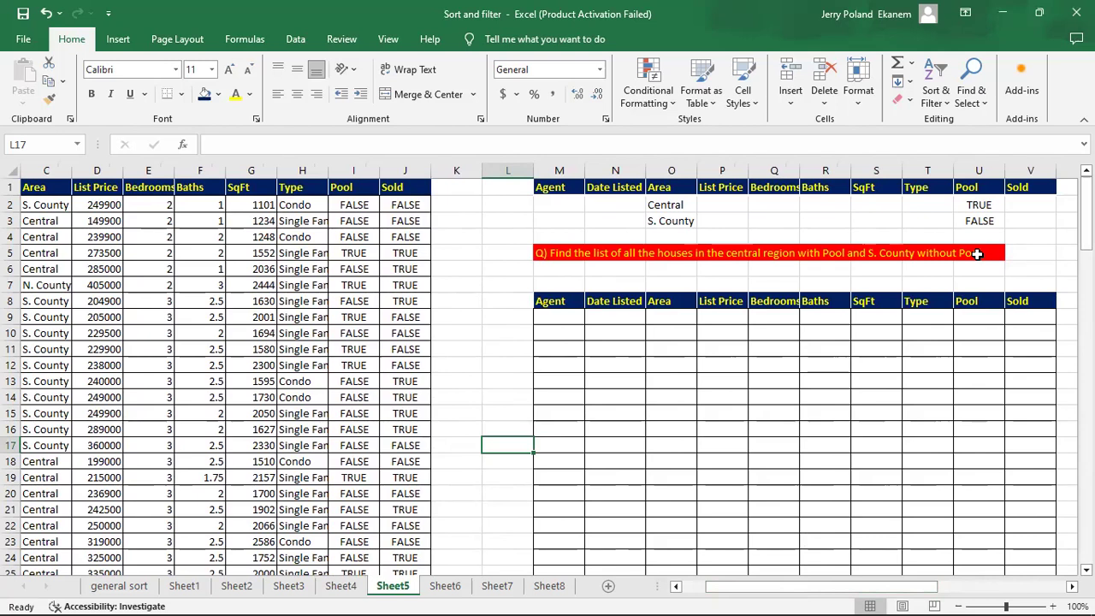
click(723, 254)
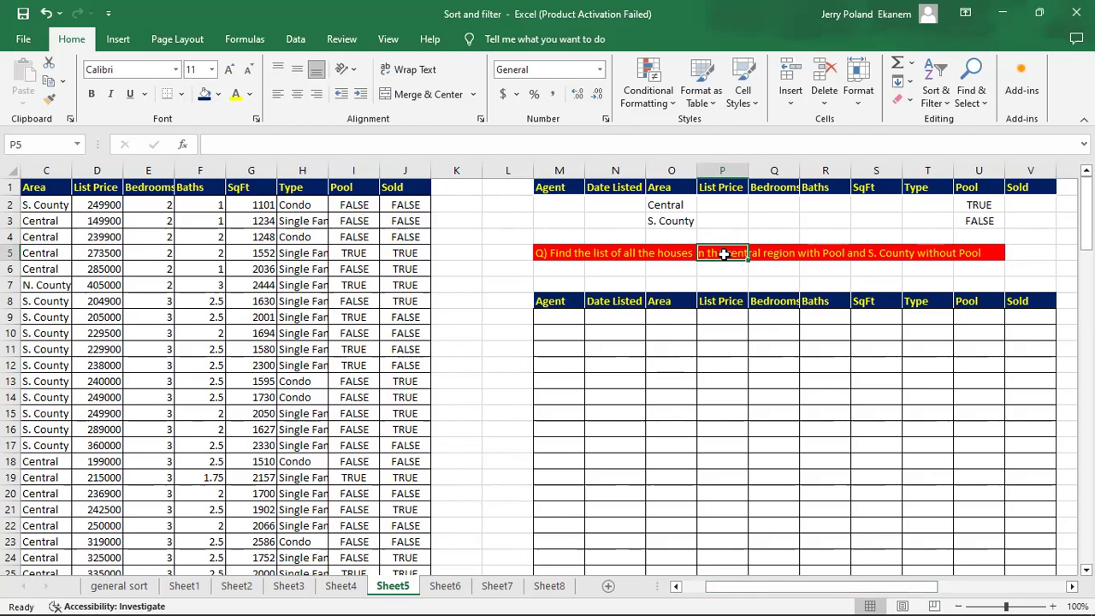
key(Left)
key(Left)
key(Left)
key(Left)
key(Left)
key(Left)
key(Left)
key(Left)
key(Left)
key(Left)
key(Left)
key(Left)
key(Left)
key(Left)
key(Left)
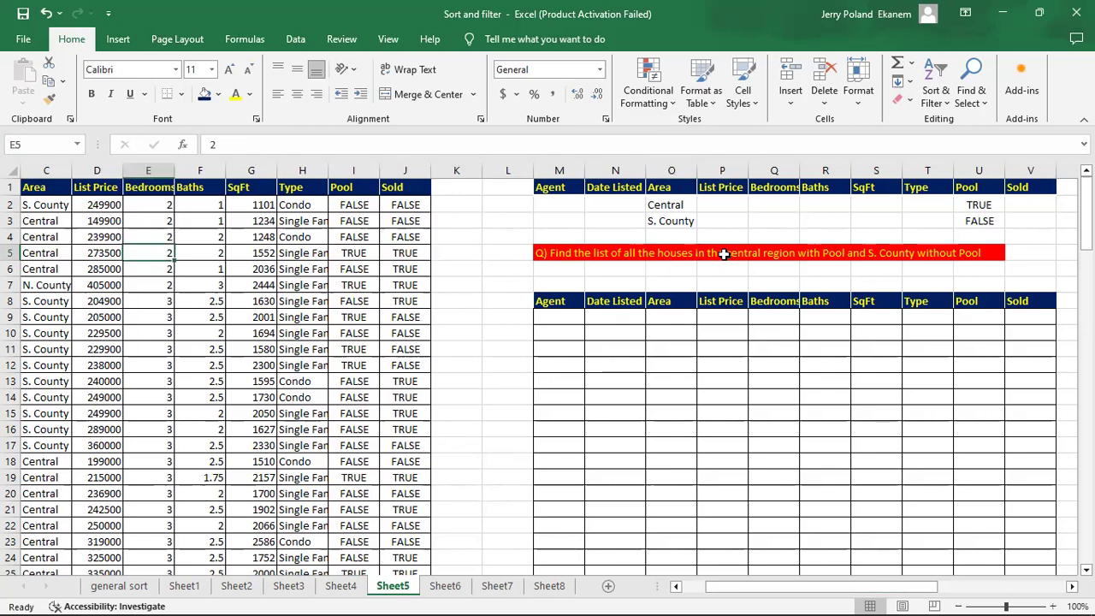
click(945, 101)
click(956, 172)
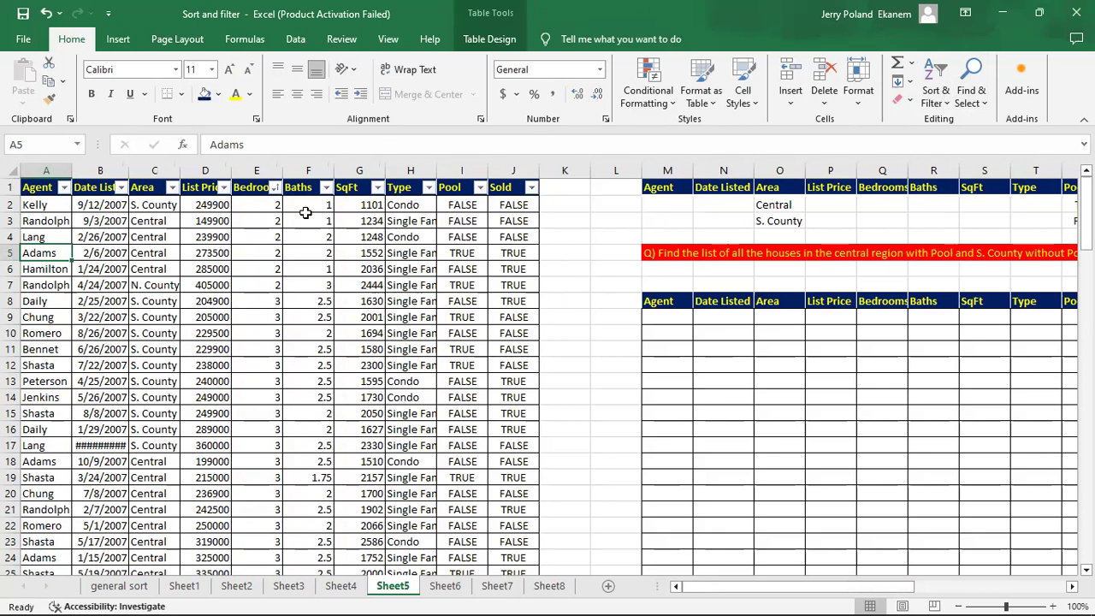
Filter Sheet5's Area column to show only Central listings.
click(173, 187)
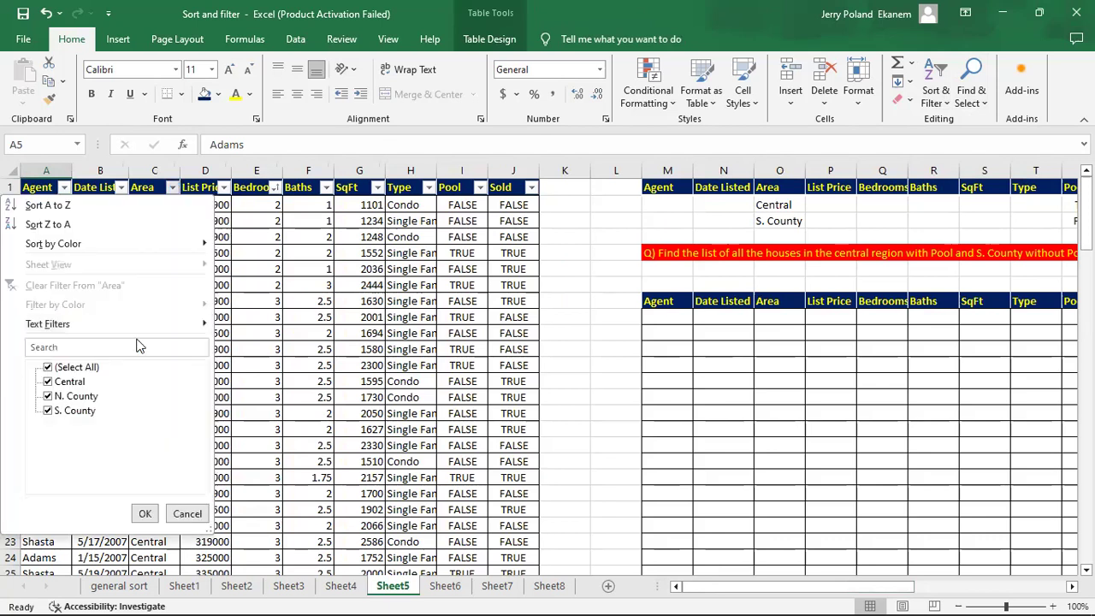
click(72, 368)
click(51, 382)
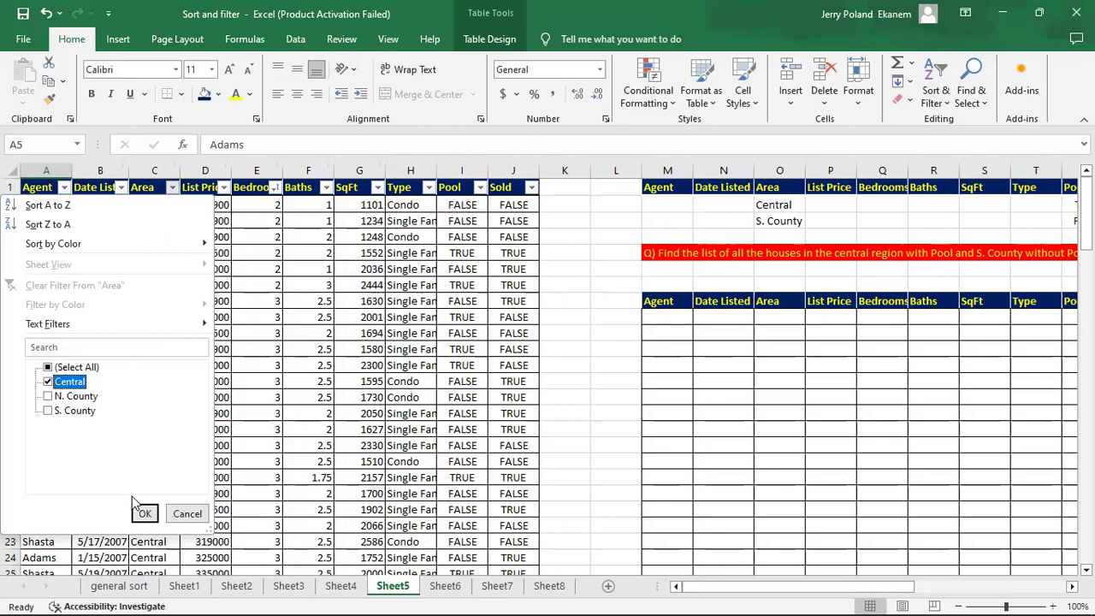
click(146, 513)
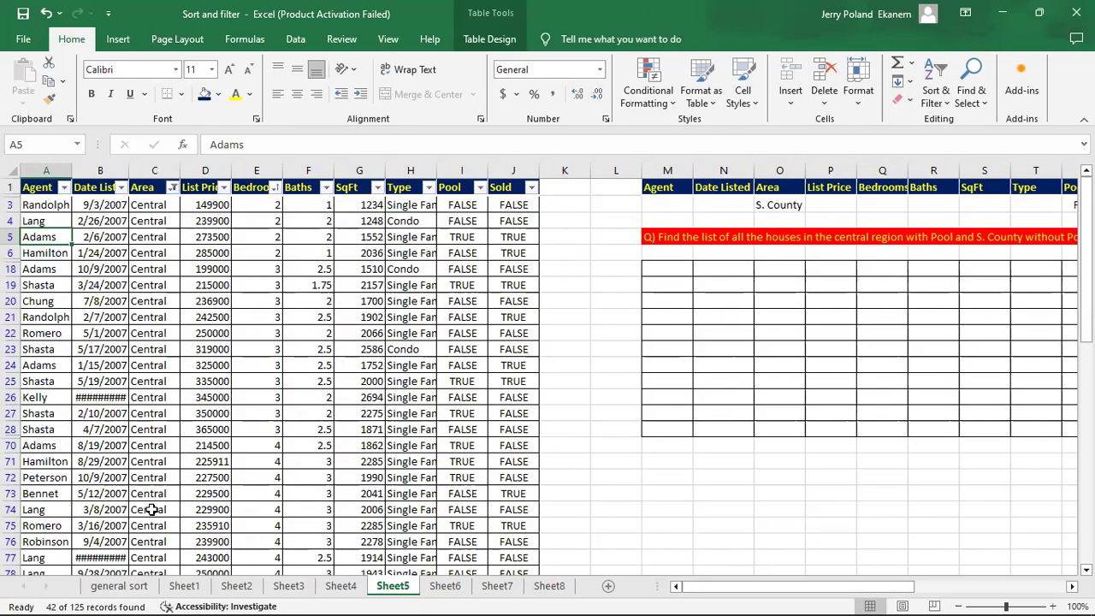
Filter Sheet5's Pool column to show only the TRUE listings.
click(480, 187)
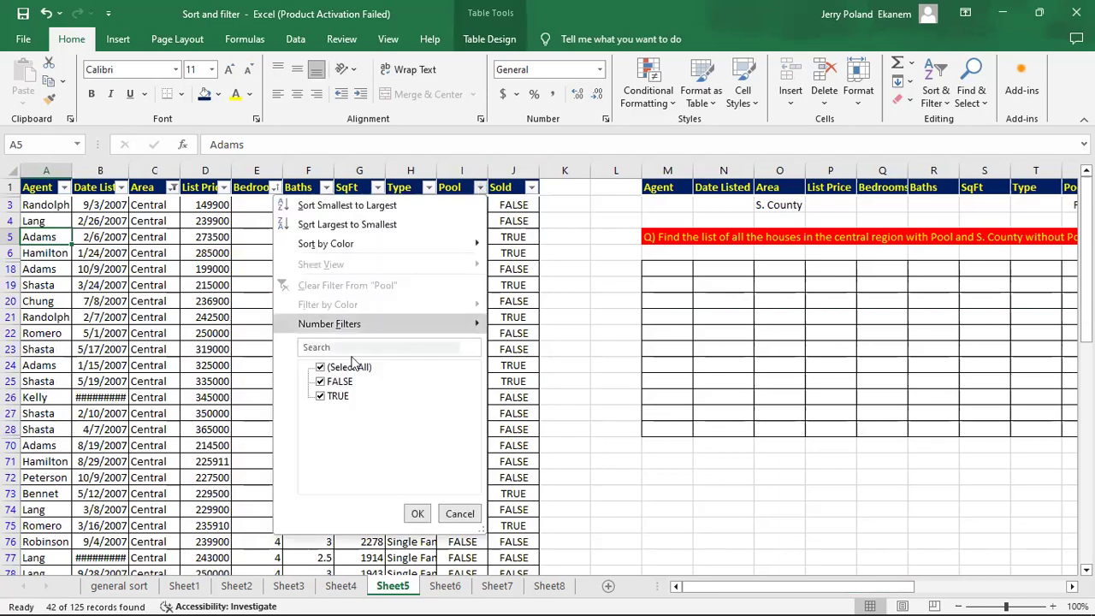
click(320, 381)
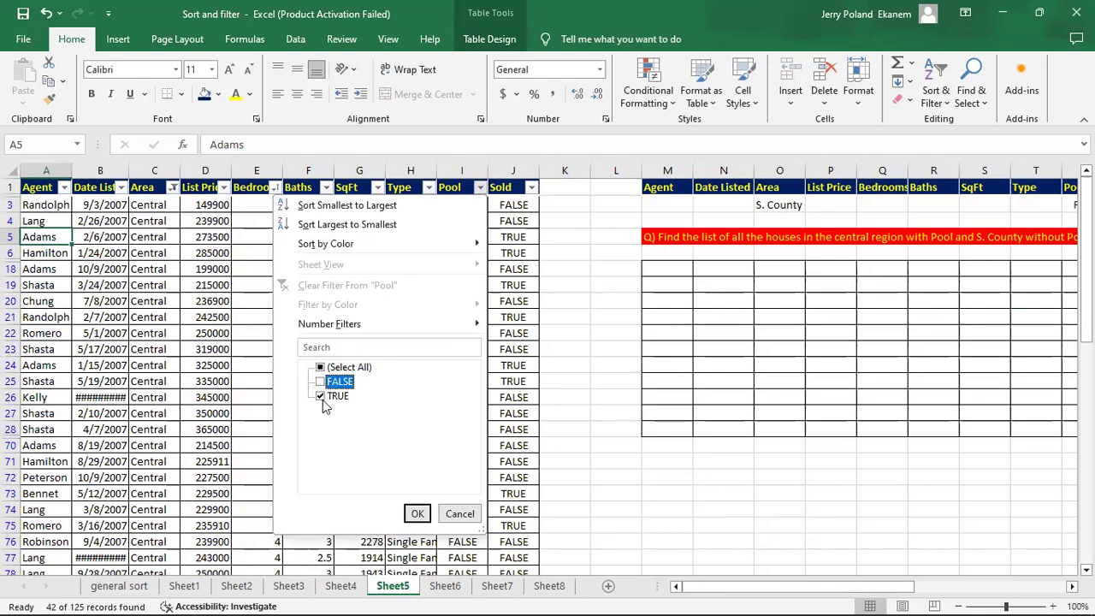
click(416, 513)
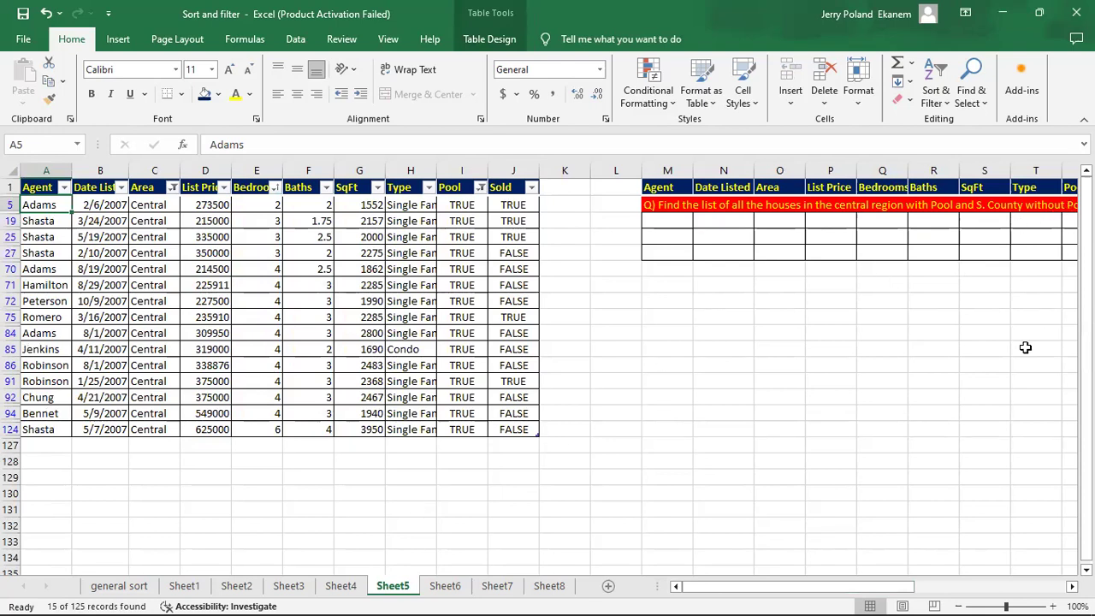
mouse_move(859, 589)
mouse_down()
mouse_move(871, 592)
mouse_move(850, 594)
mouse_up()
Add S. County to the Area filter alongside Central.
click(173, 188)
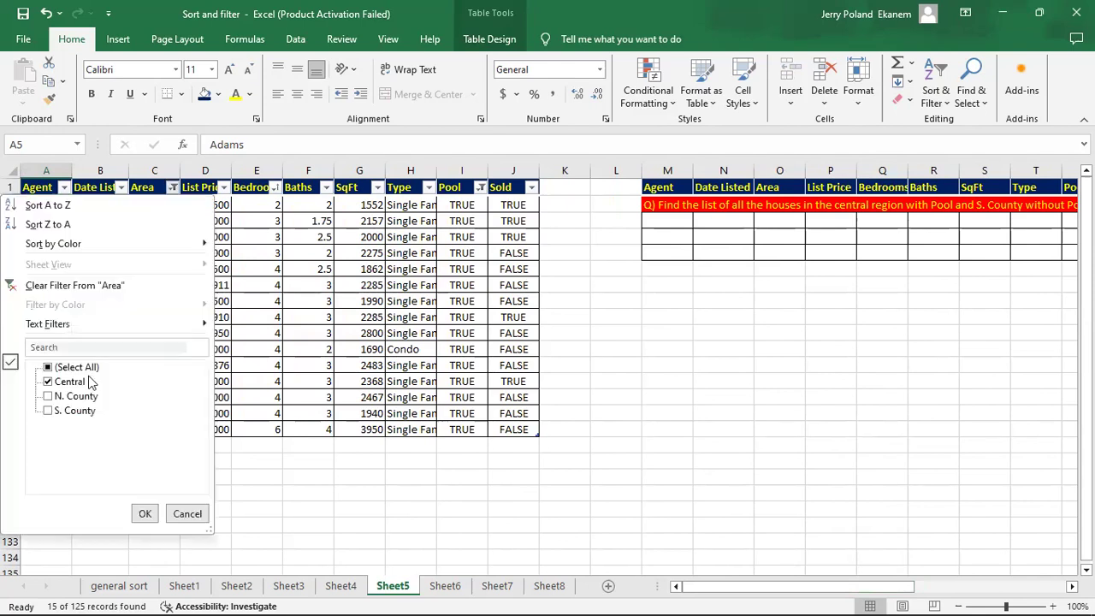
click(48, 412)
click(145, 512)
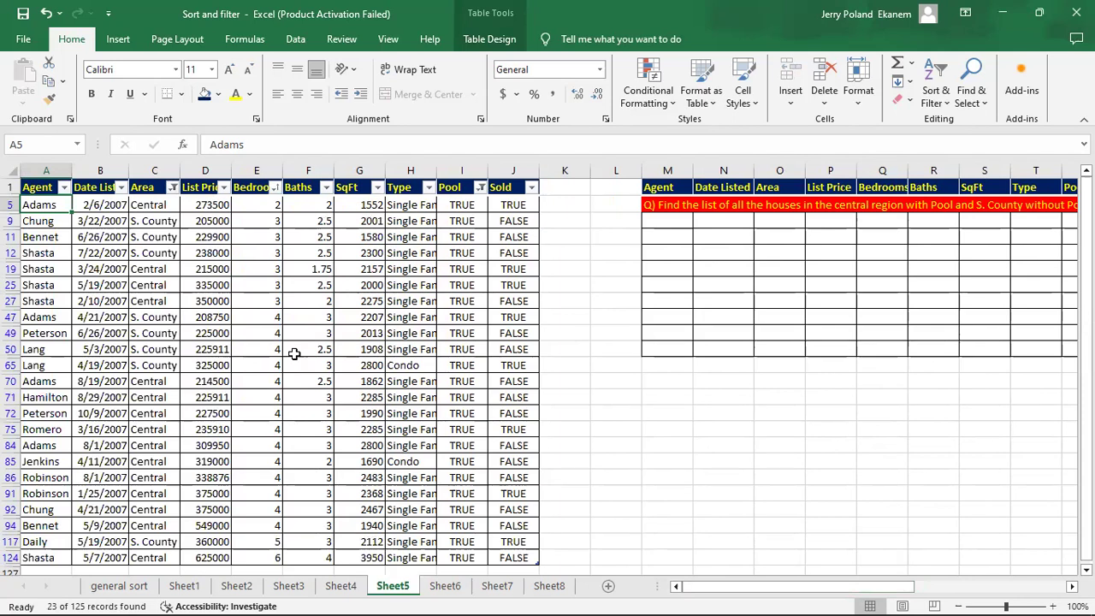
Change the Pool filter to show only FALSE listings instead of TRUE ones.
click(481, 187)
click(321, 381)
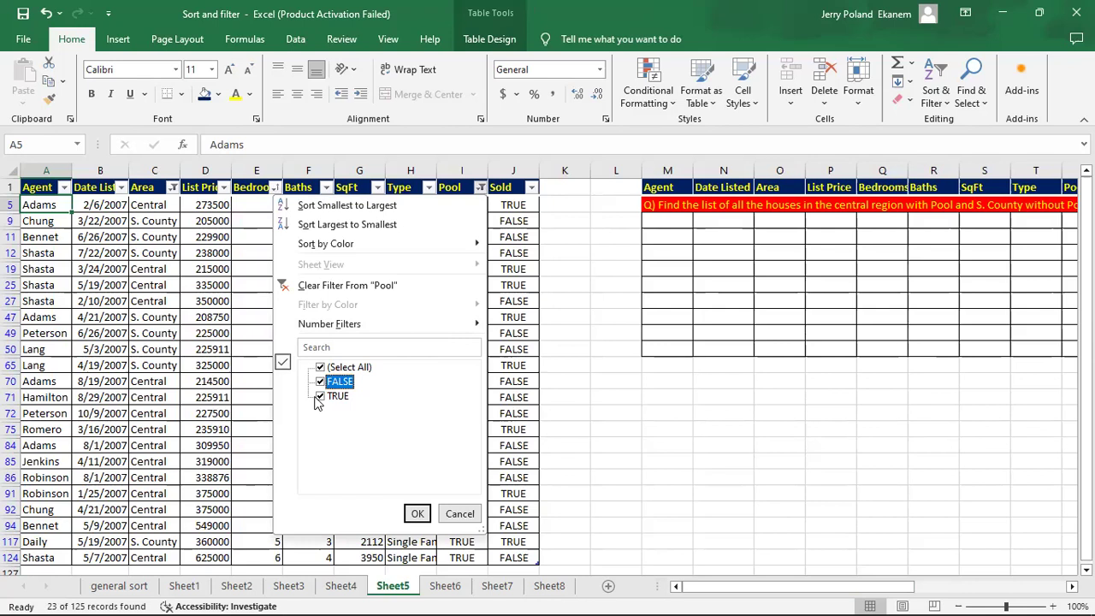
click(320, 396)
click(416, 514)
click(367, 429)
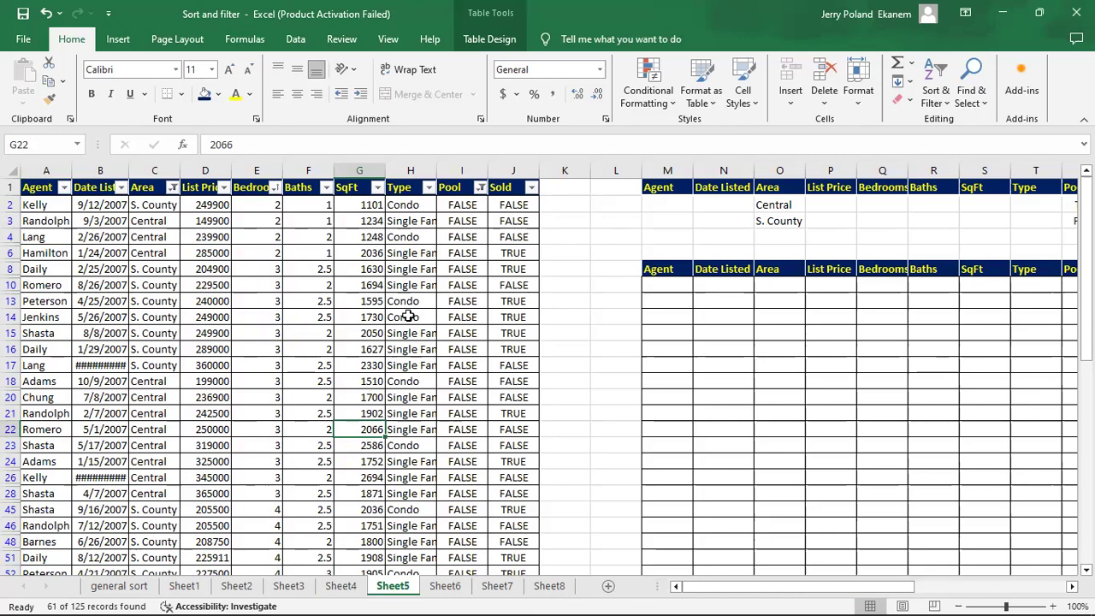
Examine the Pool column down the filtered Central and S. County listings.
click(412, 396)
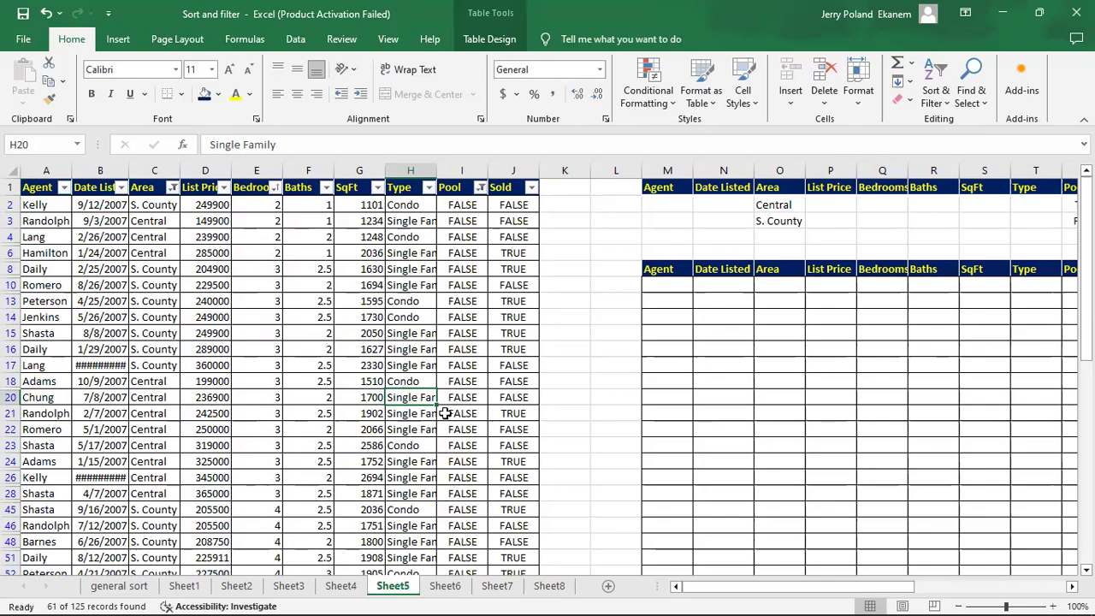
click(462, 477)
key(Down)
key(Down)
key(Down)
key(Down)
key(Down)
key(Down)
key(Down)
key(Down)
key(Down)
key(Down)
key(Down)
key(Down)
key(Down)
key(Down)
key(Down)
key(Down)
key(Down)
key(Down)
key(Down)
key(Down)
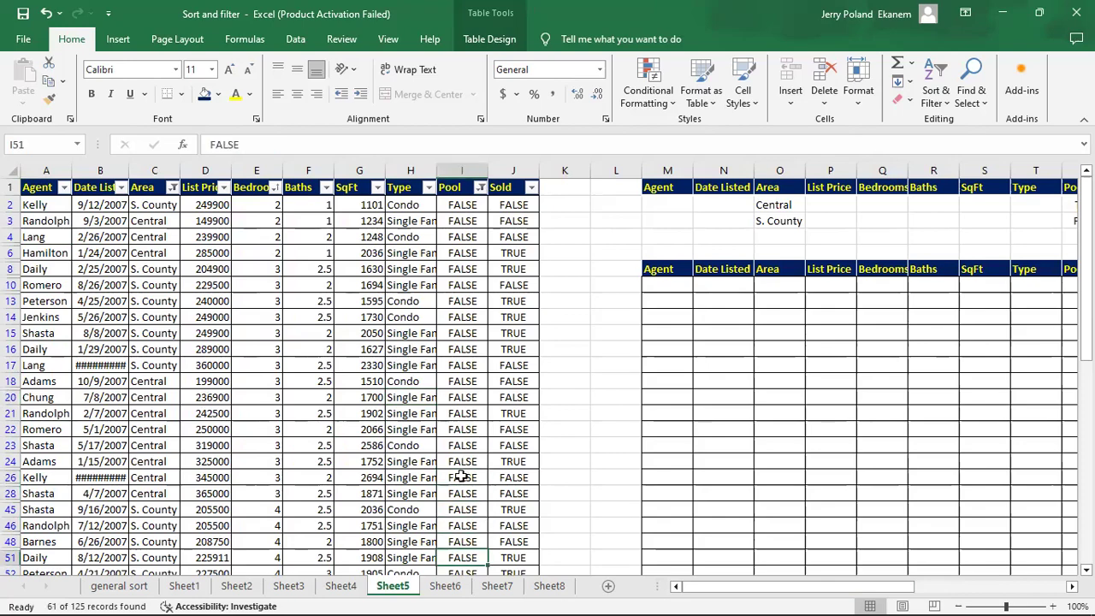
key(Up)
key(Up)
key(Up)
key(Up)
key(Up)
key(Up)
key(Up)
key(Up)
key(Up)
key(Up)
key(Up)
key(Up)
key(Up)
key(Up)
key(Up)
key(Up)
key(Up)
key(Up)
key(Up)
key(Up)
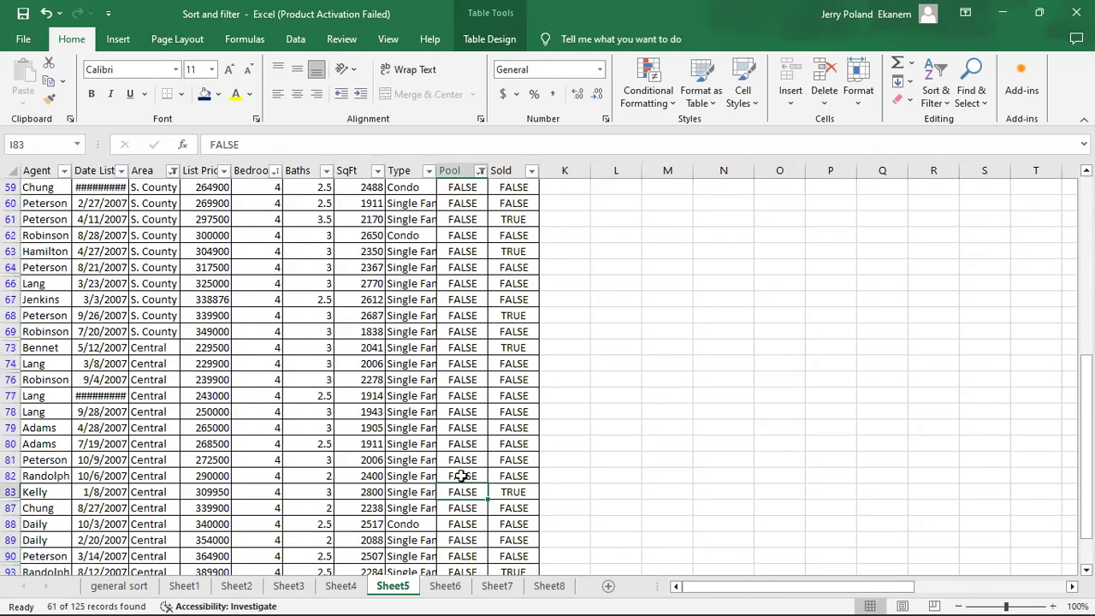
key(Up)
key(Up)
key(Up)
key(Up)
key(Up)
key(Up)
key(Up)
key(Up)
key(Up)
key(Up)
key(Up)
key(Up)
key(Up)
key(Up)
key(Up)
key(Up)
key(Up)
key(Up)
key(Up)
key(Up)
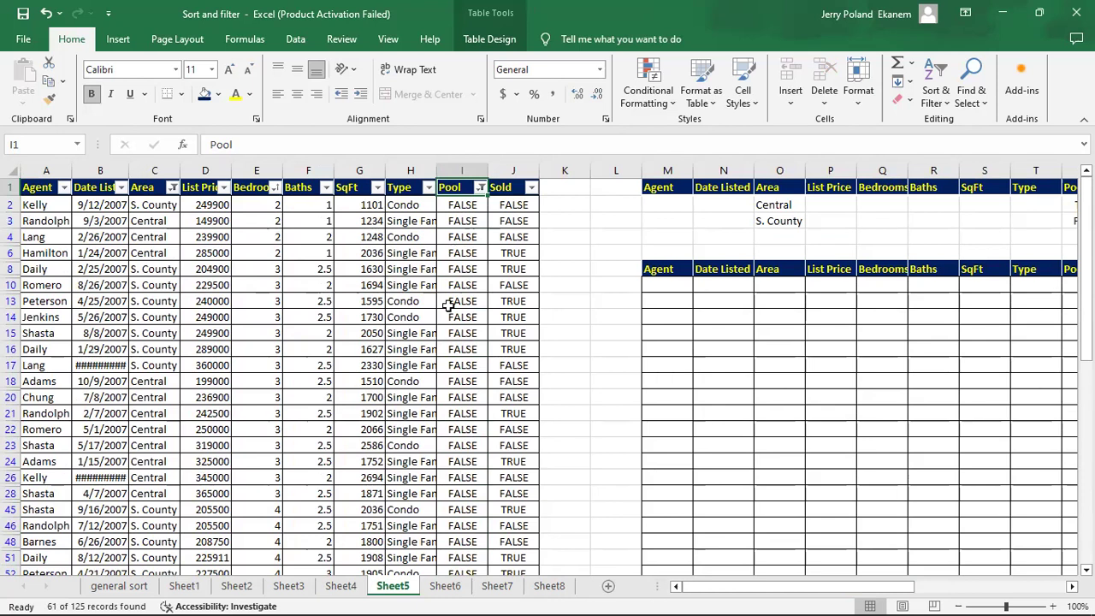
click(481, 319)
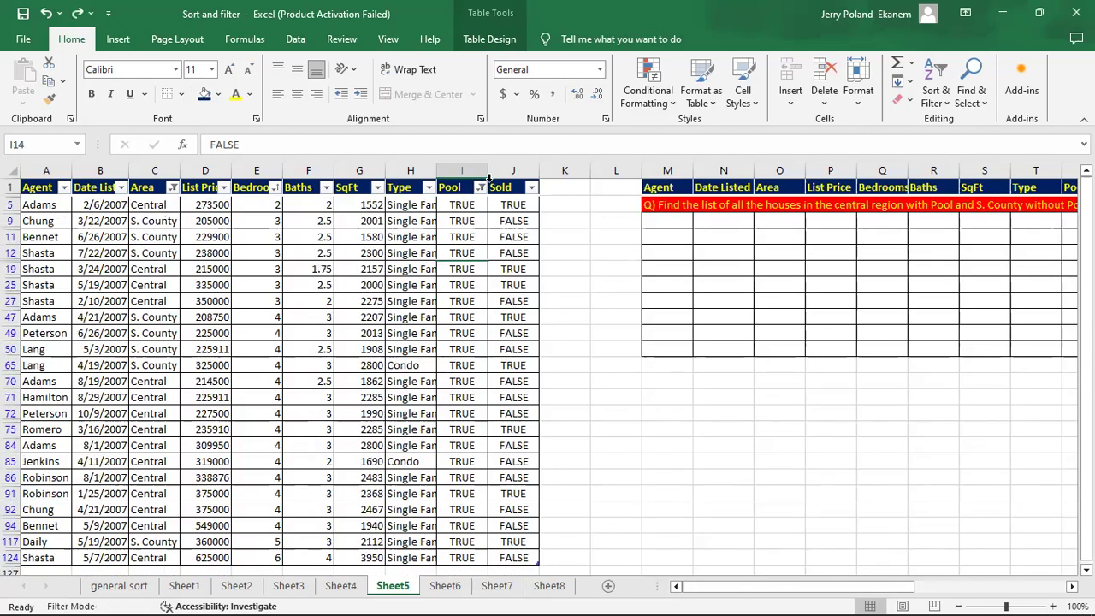
Set the Pool filter to include both FALSE and TRUE listings.
click(480, 187)
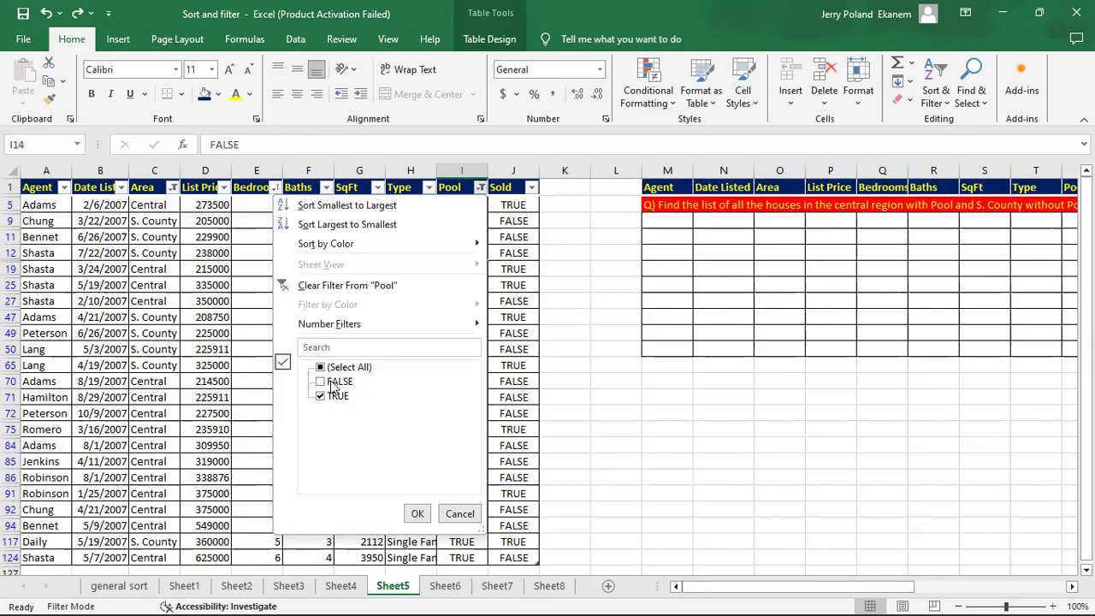
click(321, 382)
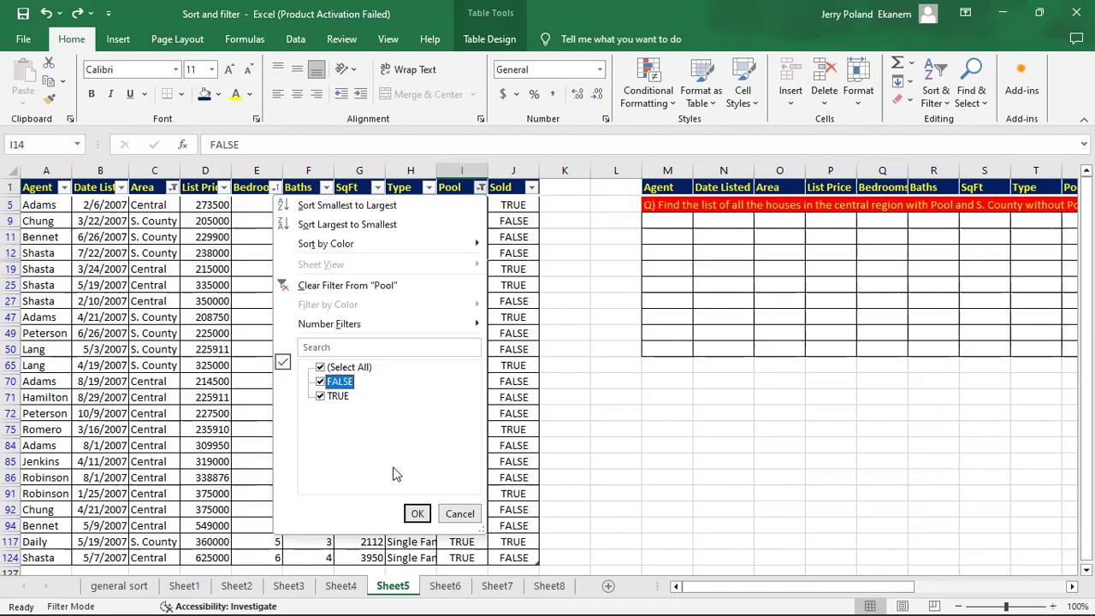
click(418, 514)
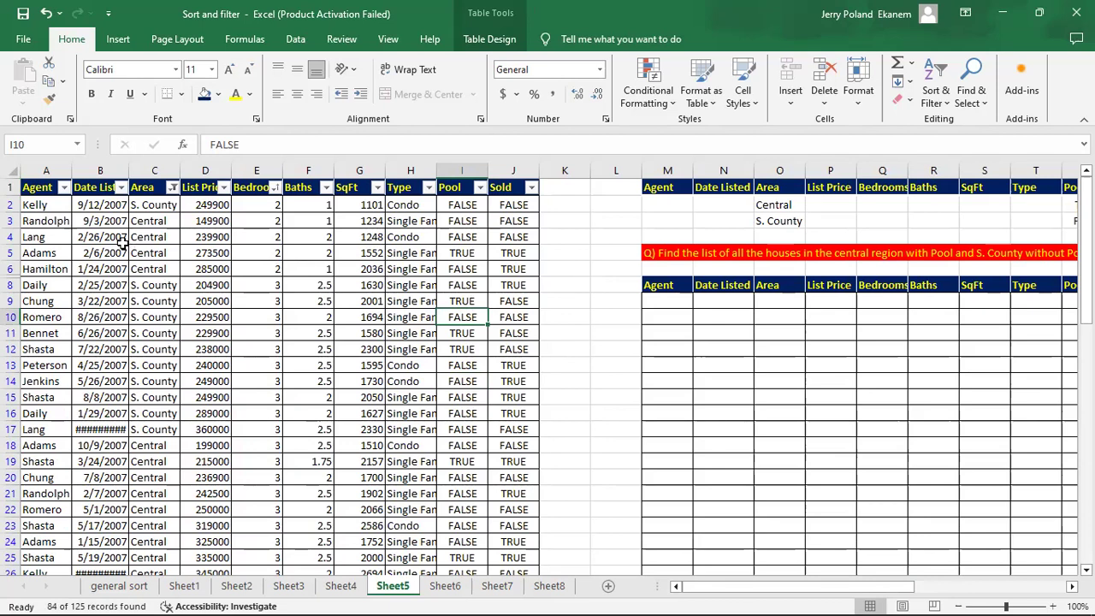
Compare the Area and Pool values of the Central listings in rows 3 to 6 with the question's pool condition.
click(144, 221)
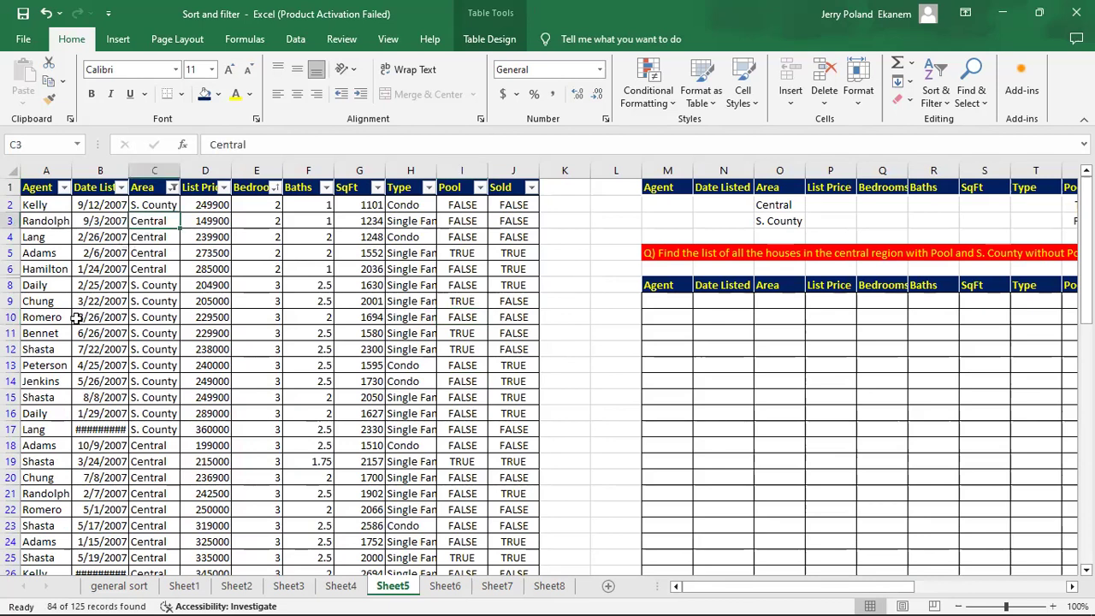
key(Right)
key(Right)
key(Right)
key(Right)
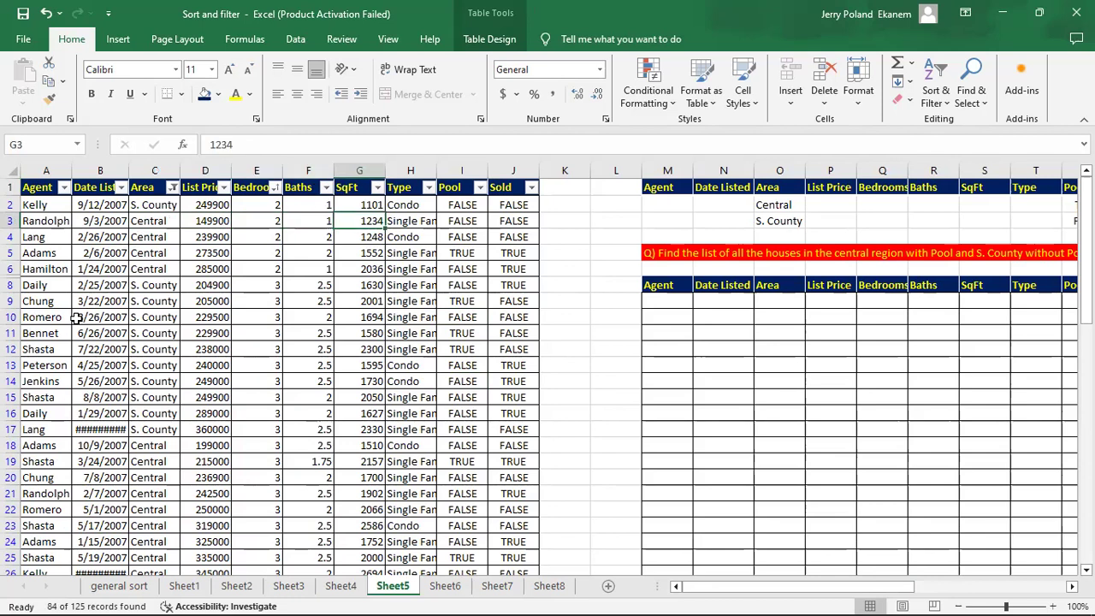
key(Right)
key(Right)
key(Left)
key(Right)
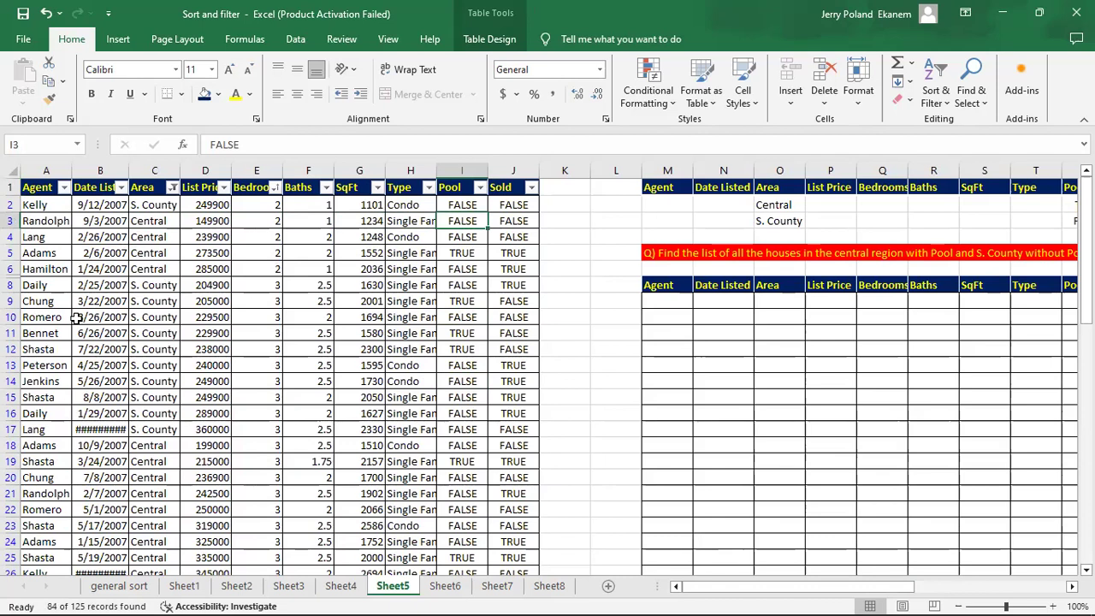
key(Left)
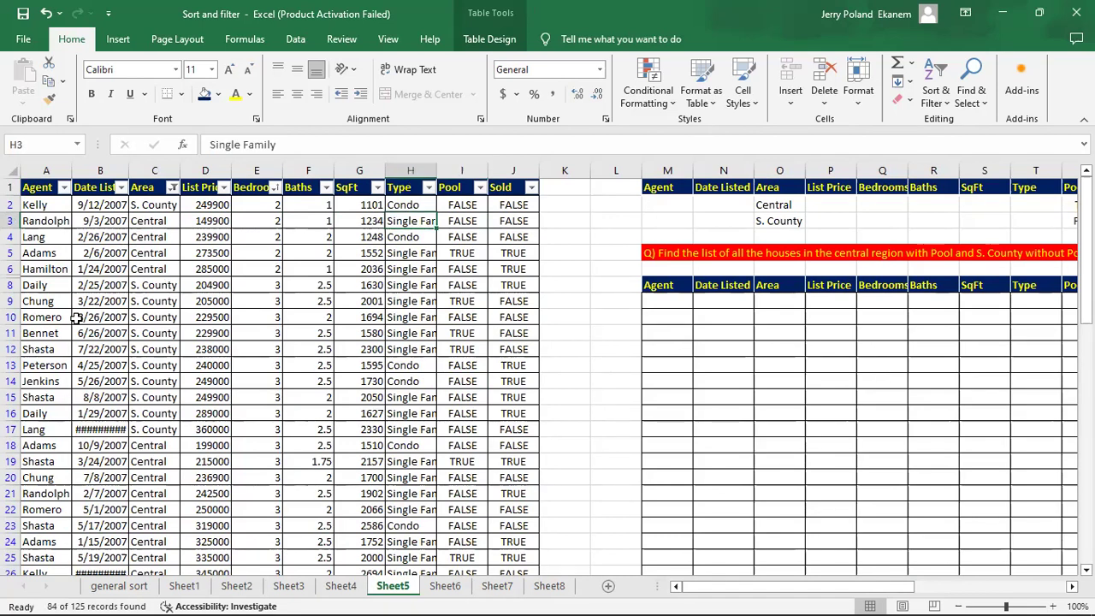
key(Right)
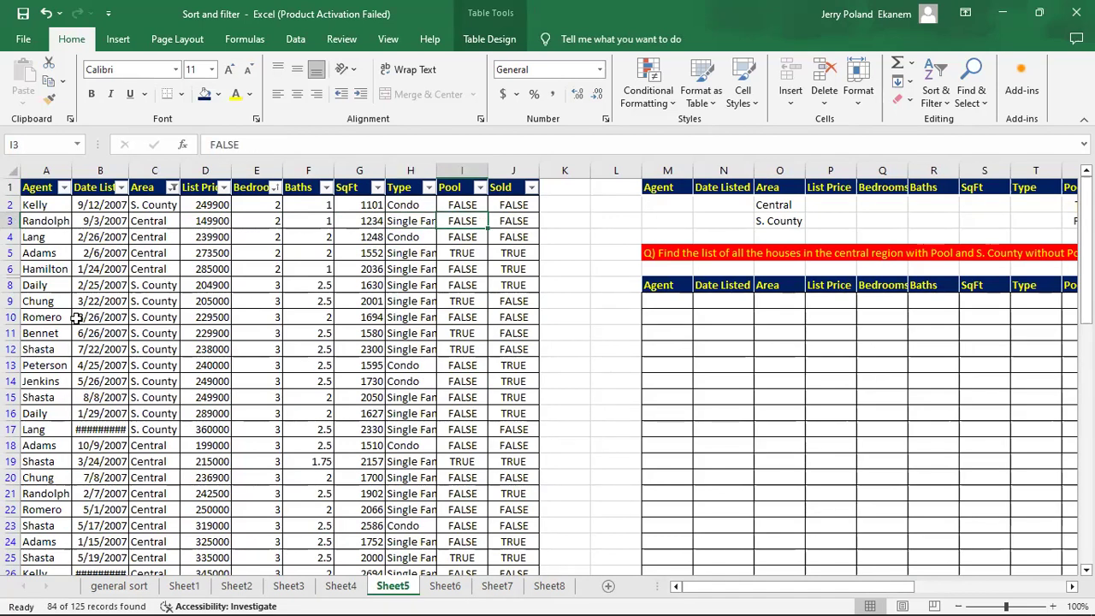
key(Left)
key(Left)
key(Left)
key(Left)
key(Left)
key(Right)
key(Right)
key(Right)
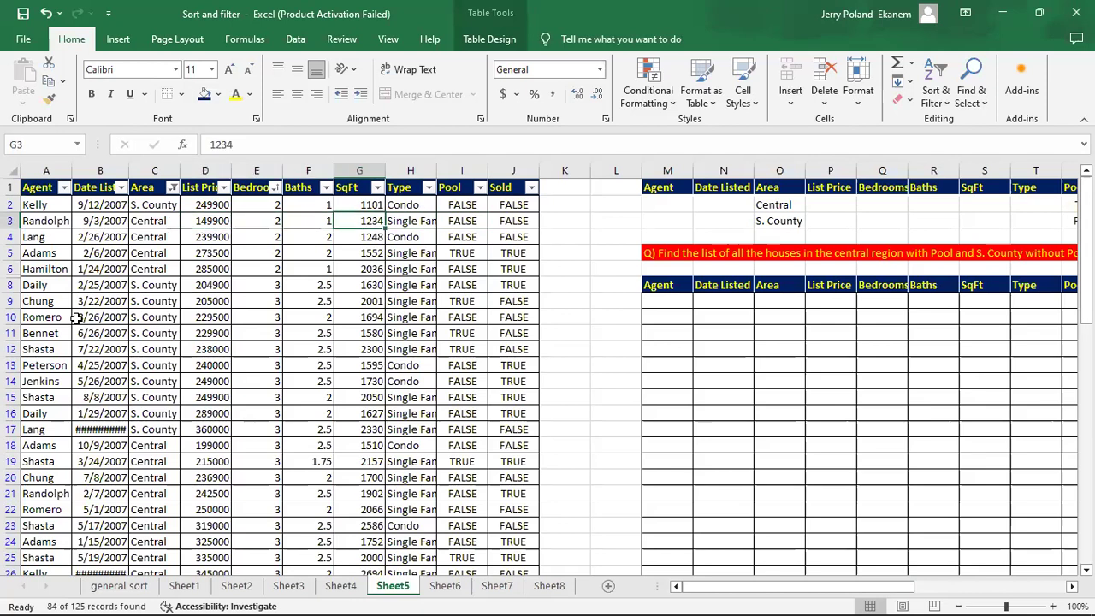
key(Right)
key(Right)
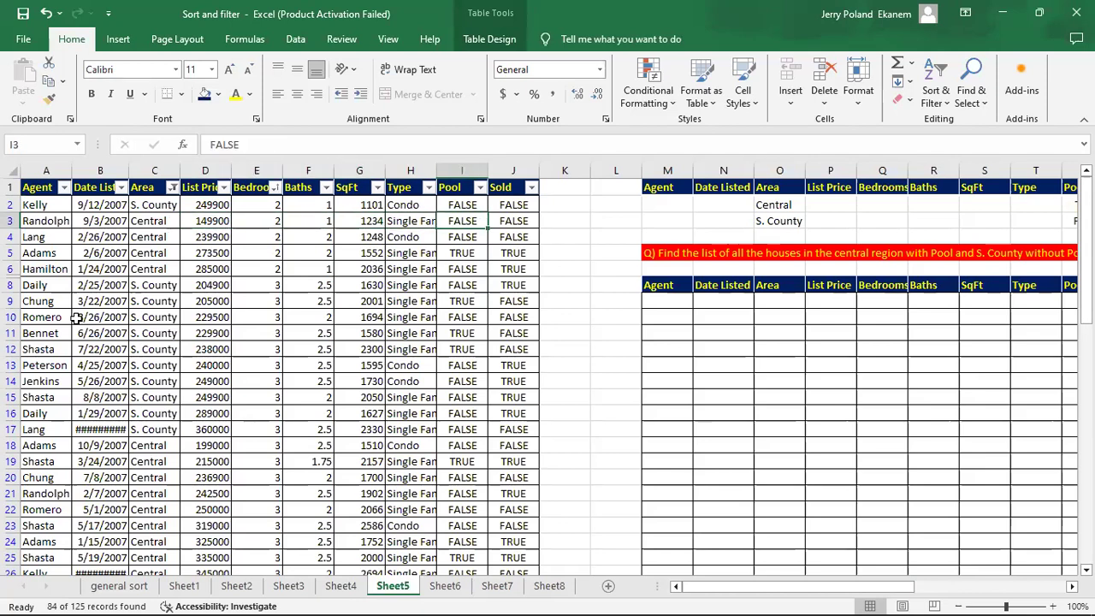
key(Down)
key(Down)
key(Down)
key(Up)
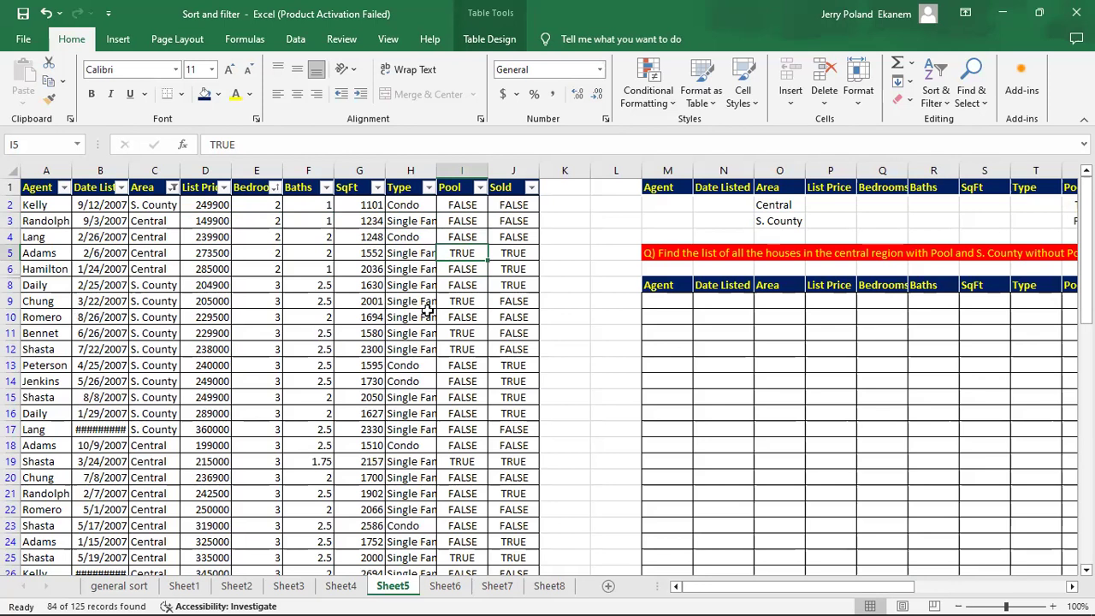
Compare the Area and Pool values of the S. County listings in rows 8 and 9 with the no-pool condition.
click(160, 285)
key(Right)
key(Right)
key(Right)
key(Right)
key(Right)
key(Right)
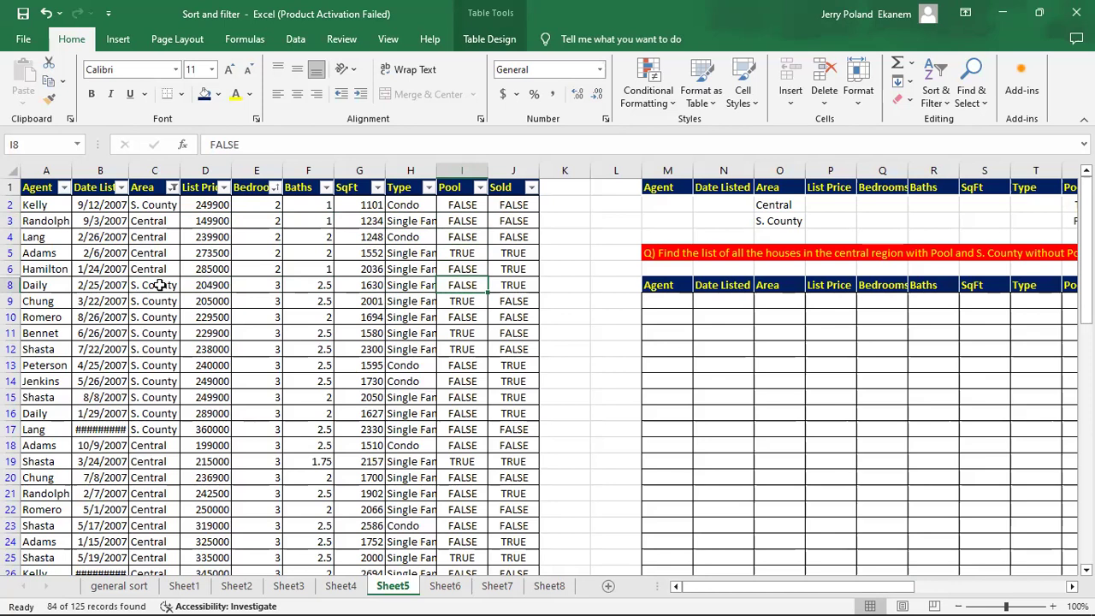
key(Down)
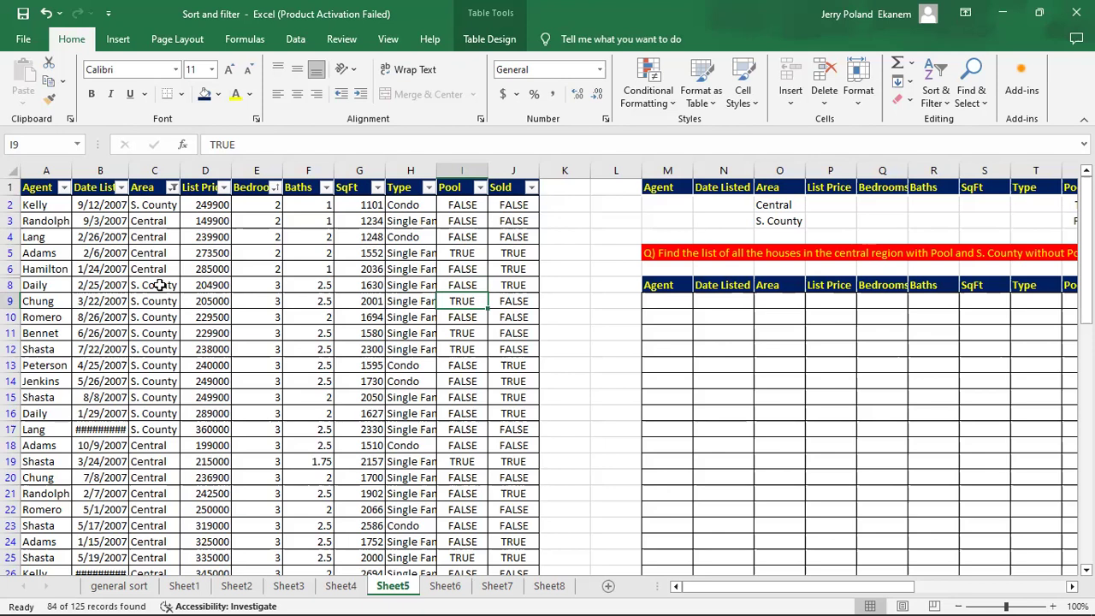
Undo the Pool filters and the S. County addition, and turn off filtering for the listings table in columns A to J.
key(ctrl+z)
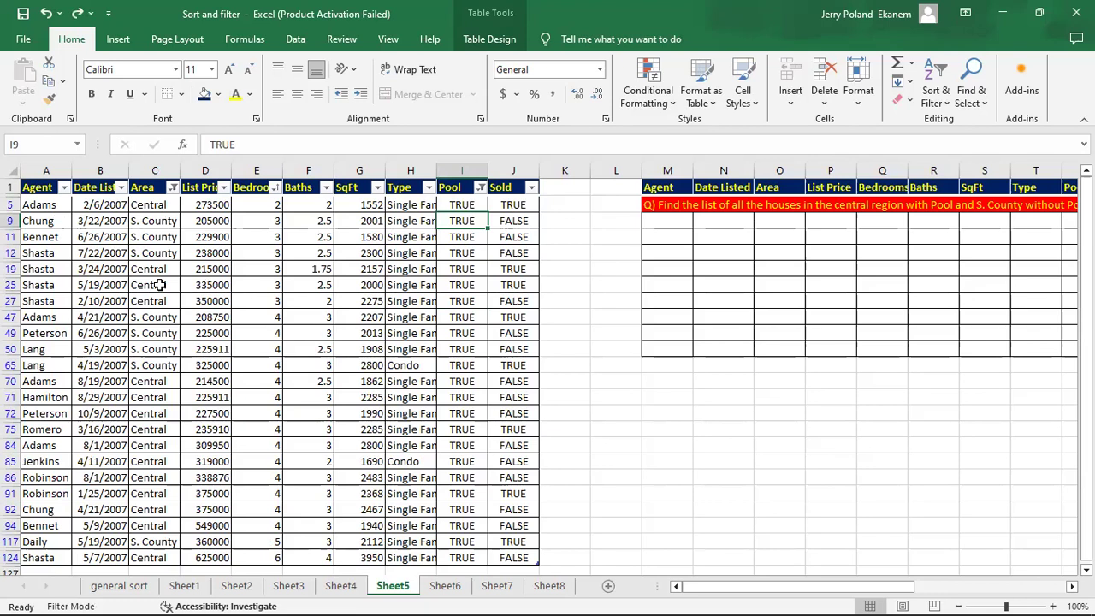
key(ctrl+y)
key(ctrl+z)
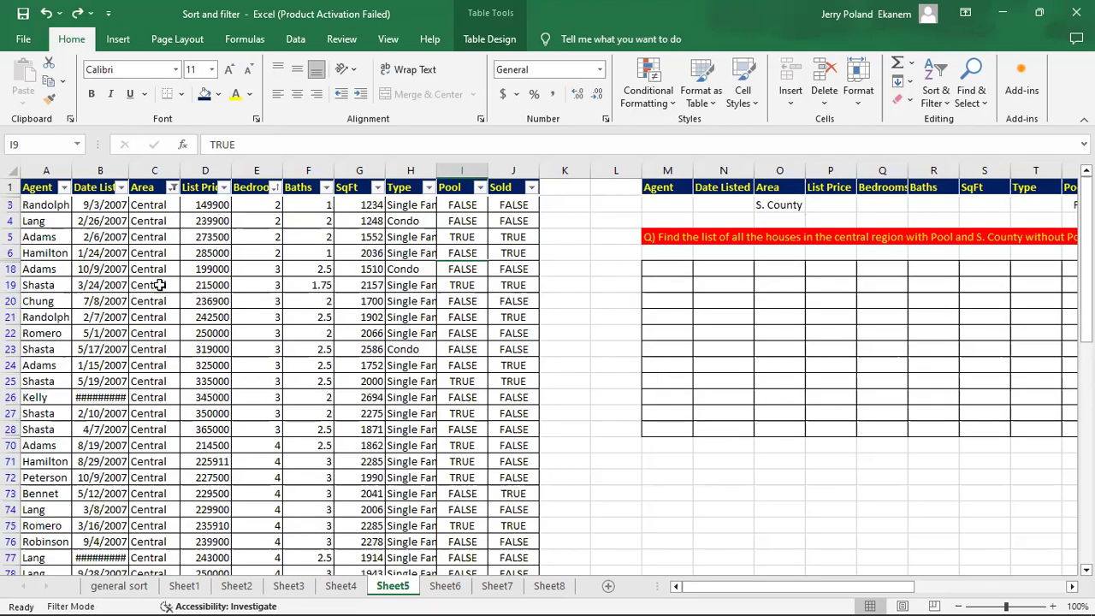
click(938, 96)
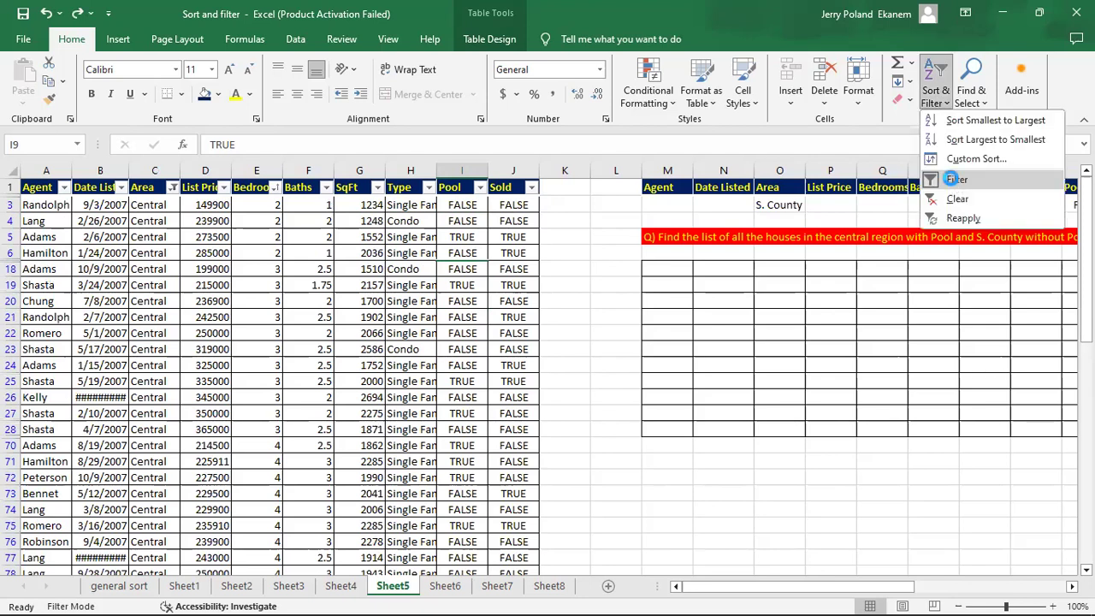
click(951, 179)
click(440, 364)
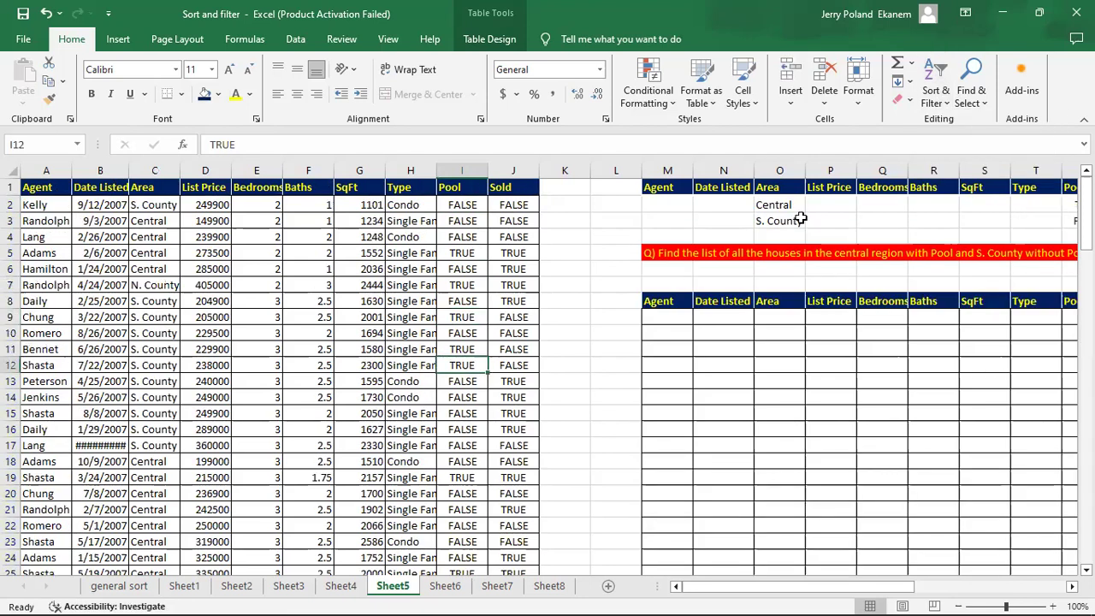
Clear all the criteria headers from Agent to Sold in M1:V1 above the question.
drag(782, 590, 933, 590)
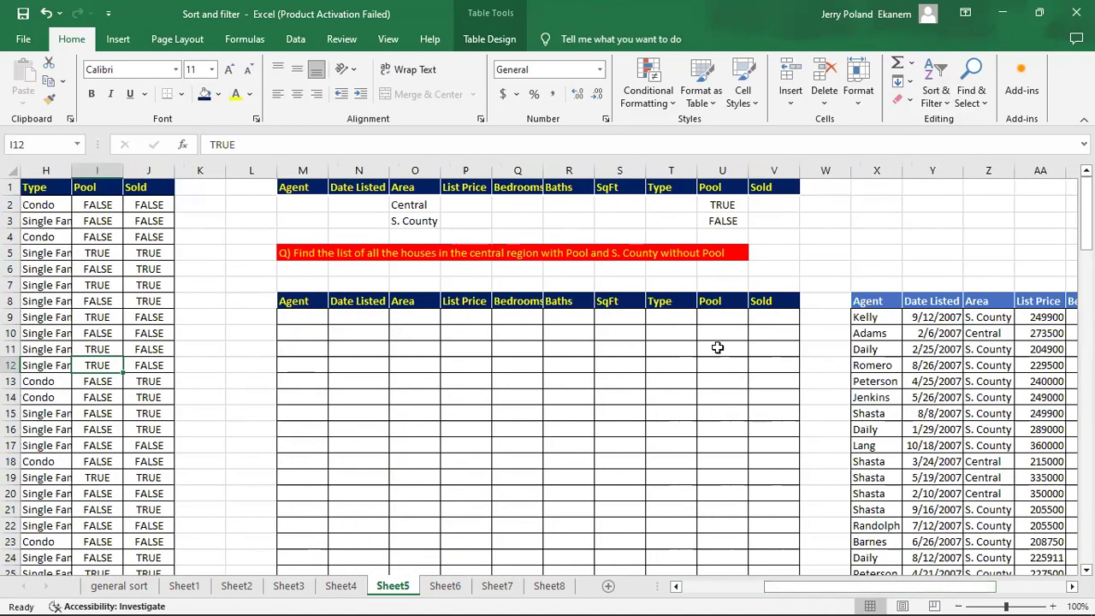
click(953, 81)
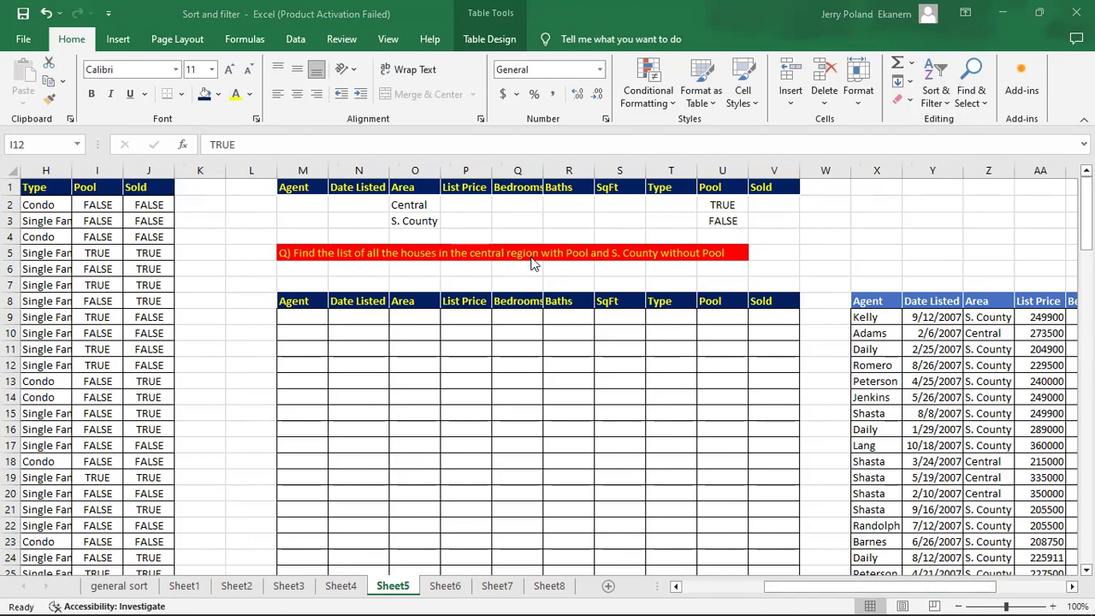
click(304, 187)
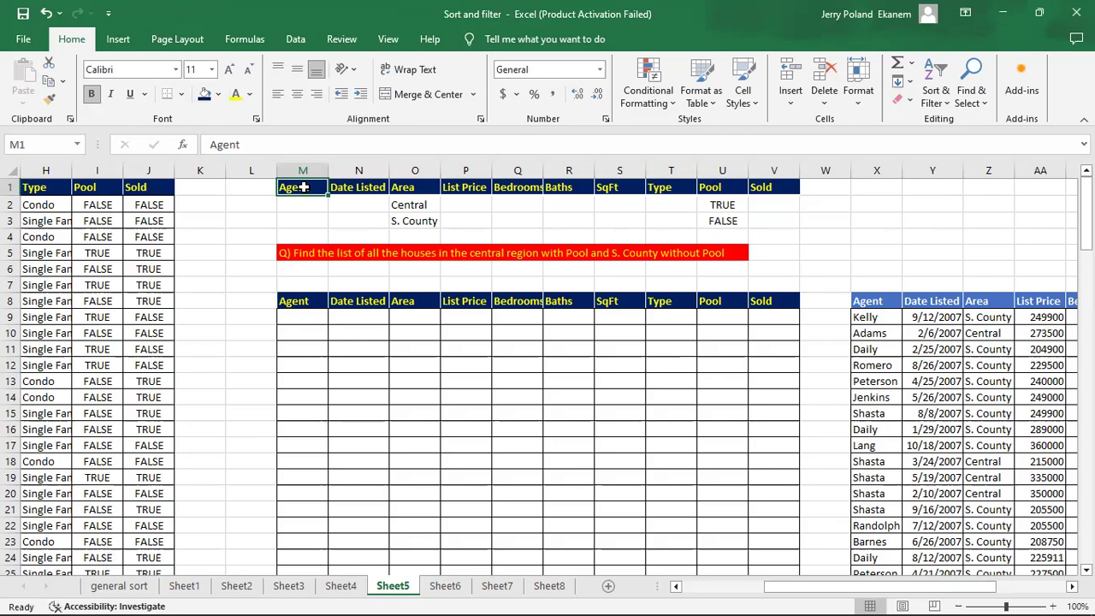
key(BackSpace)
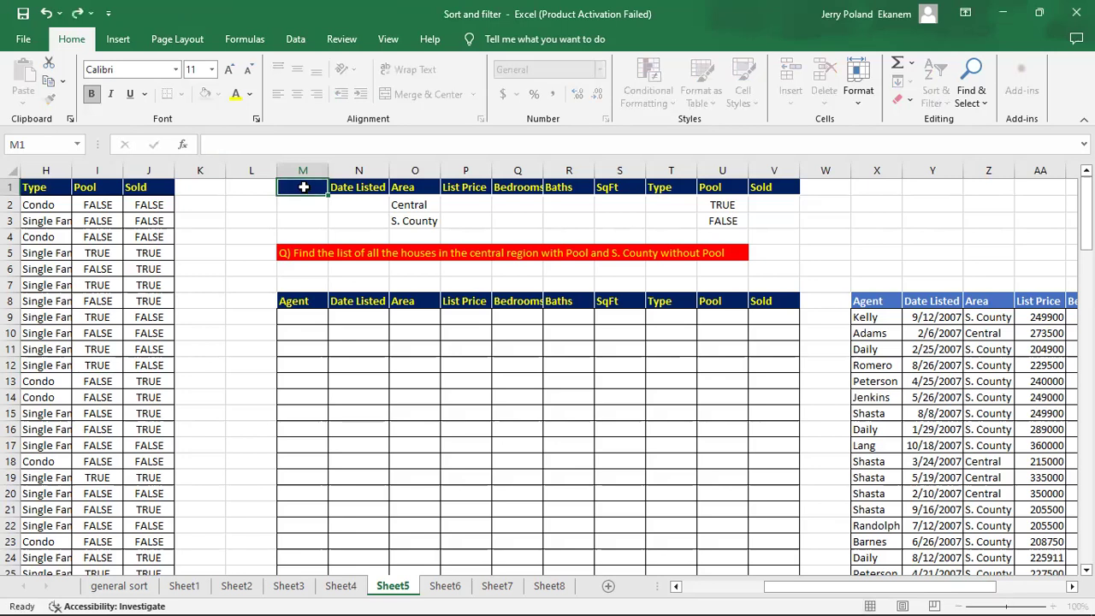
key(Return)
click(319, 187)
drag(326, 194, 796, 190)
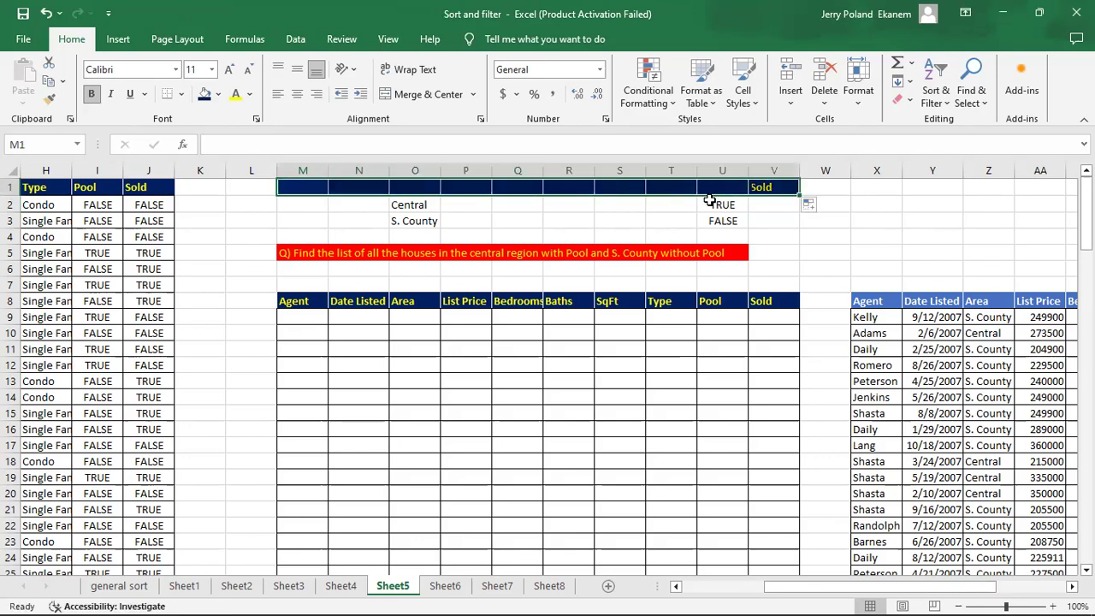
Delete the two Area criteria in O2:O3 and the two Pool criteria in U2:U3.
click(407, 205)
key(BackSpace)
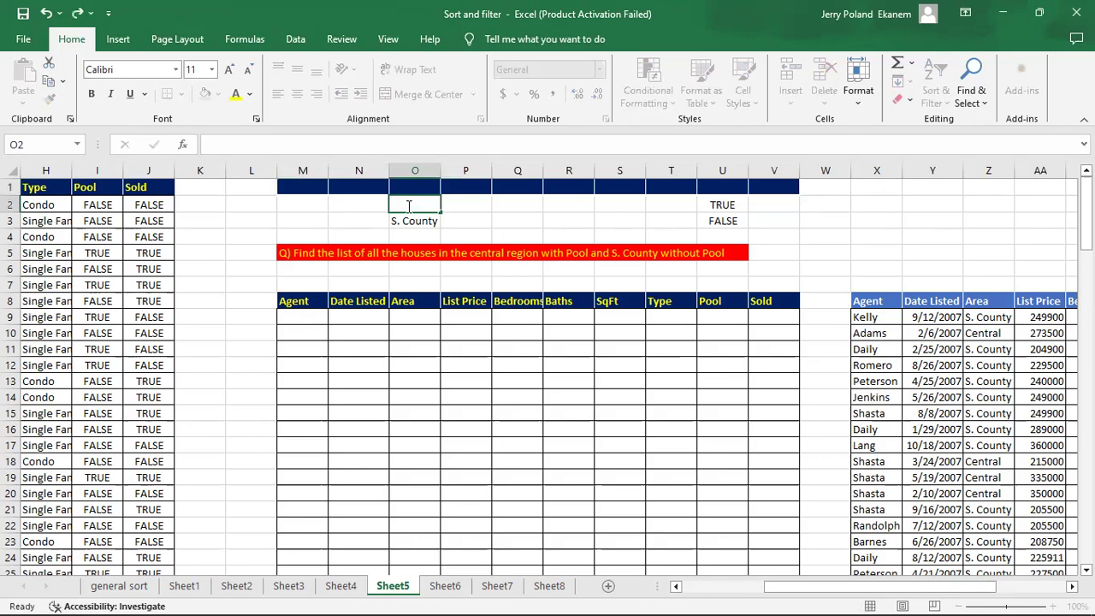
key(Return)
key(BackSpace)
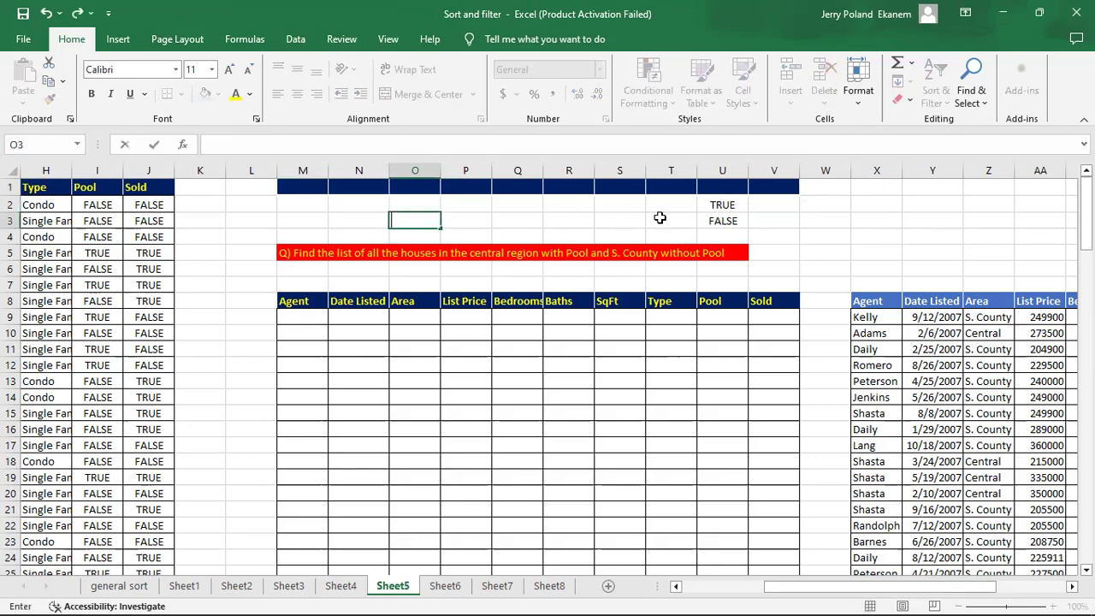
double_click(725, 205)
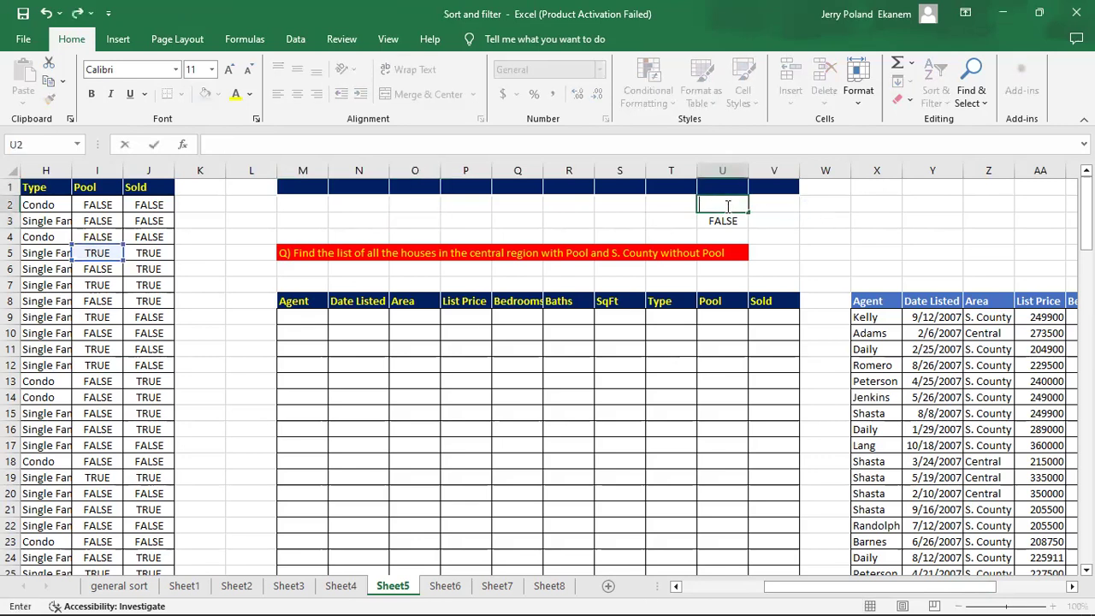
key(Return)
key(BackSpace)
key(Return)
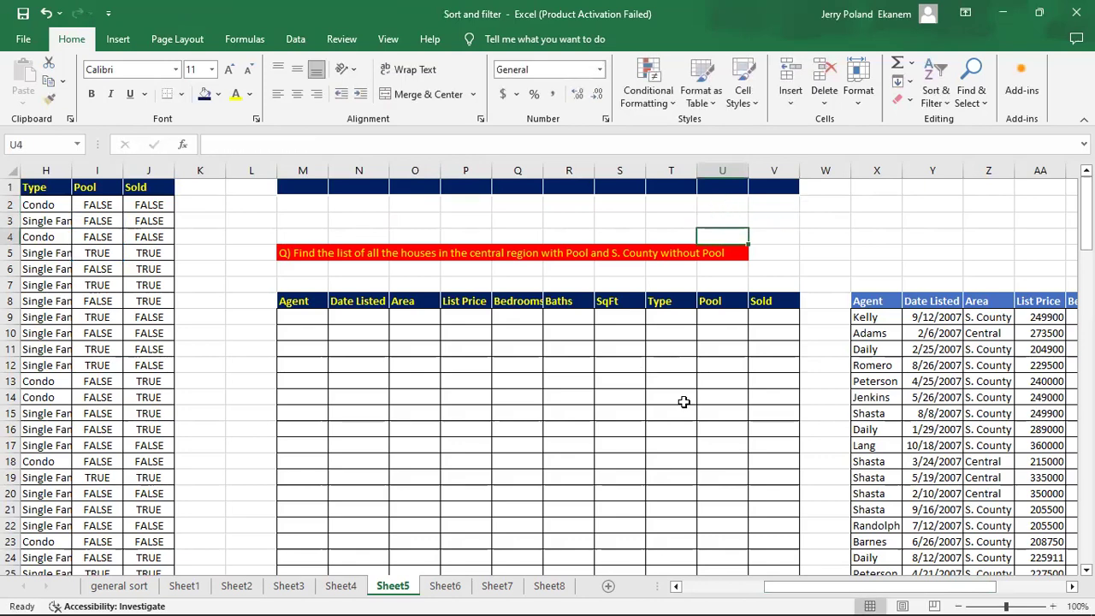
Copy the listings table's header row A1:J1 into the criteria header row starting at M1.
drag(817, 589, 718, 589)
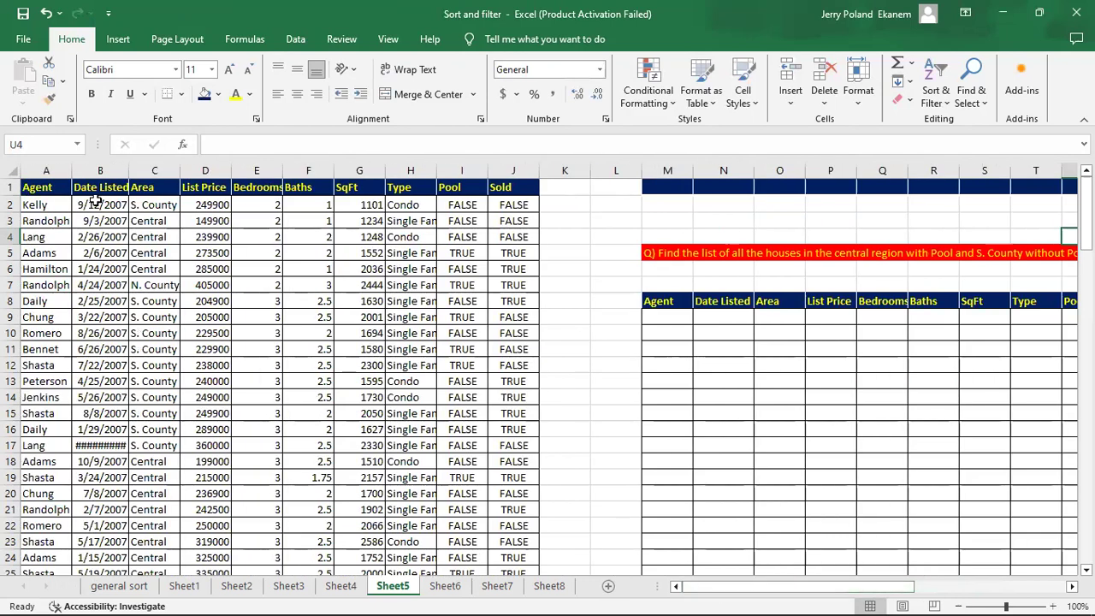
click(26, 185)
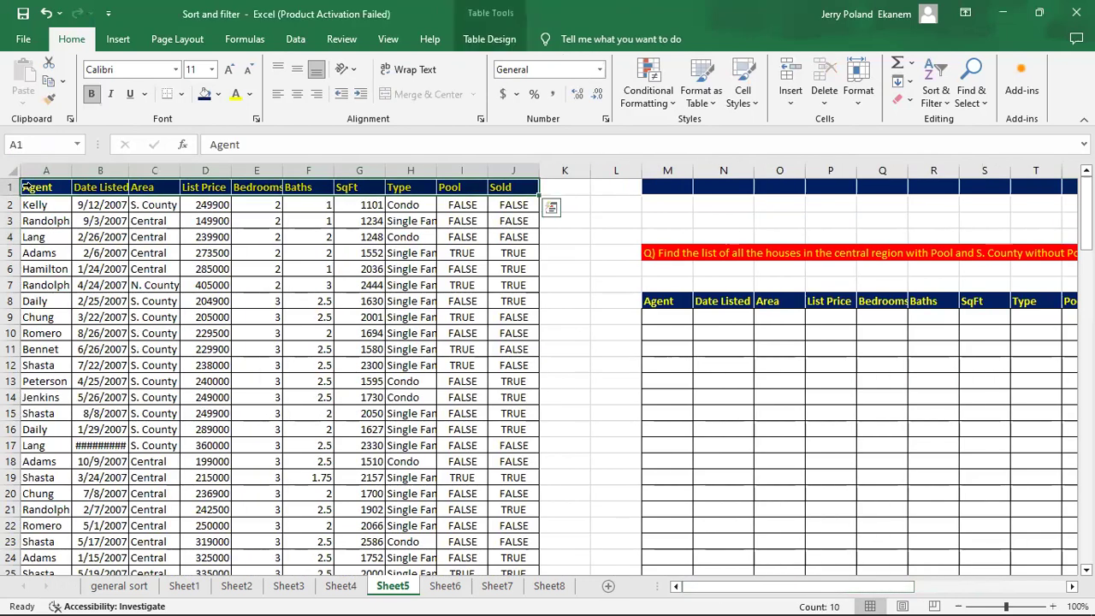
key(ctrl+c)
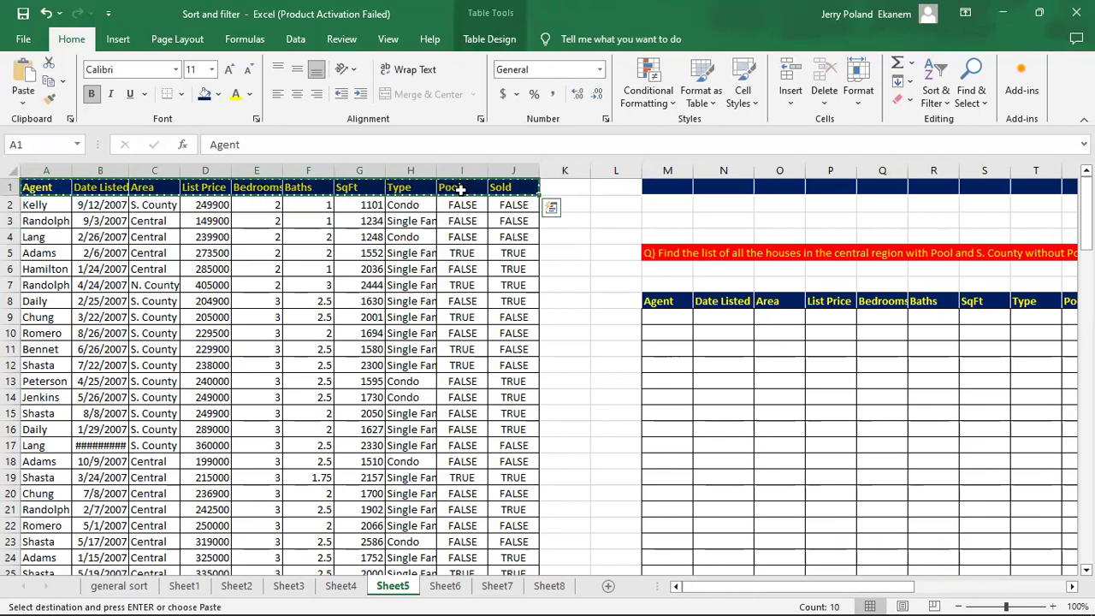
click(663, 184)
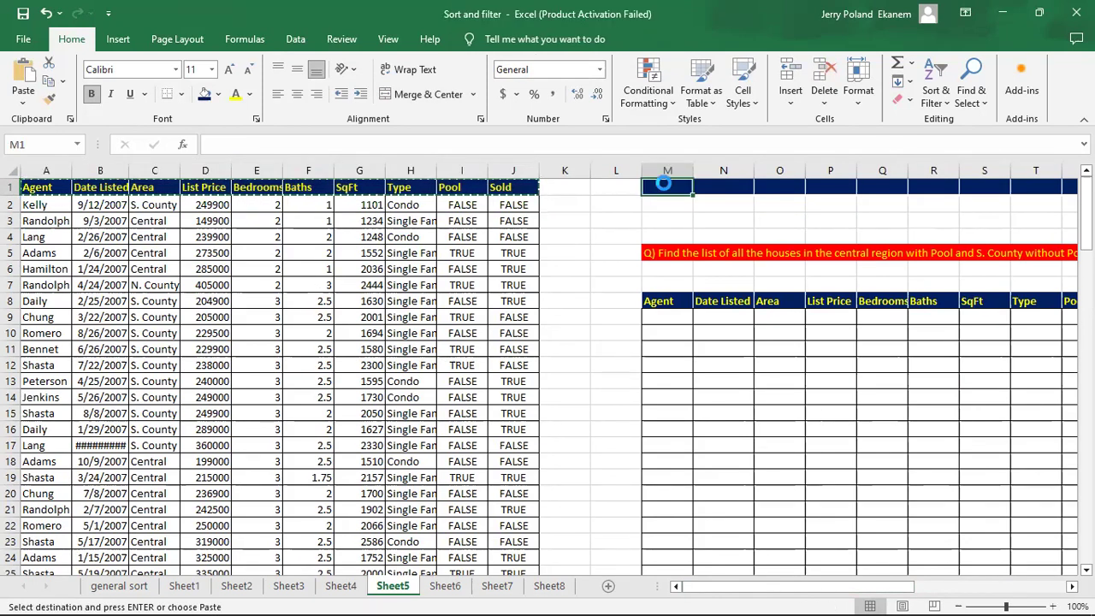
key(ctrl+v)
Enter the Central criterion under Area in O2 as a reference to listing cell C3.
drag(884, 587, 988, 596)
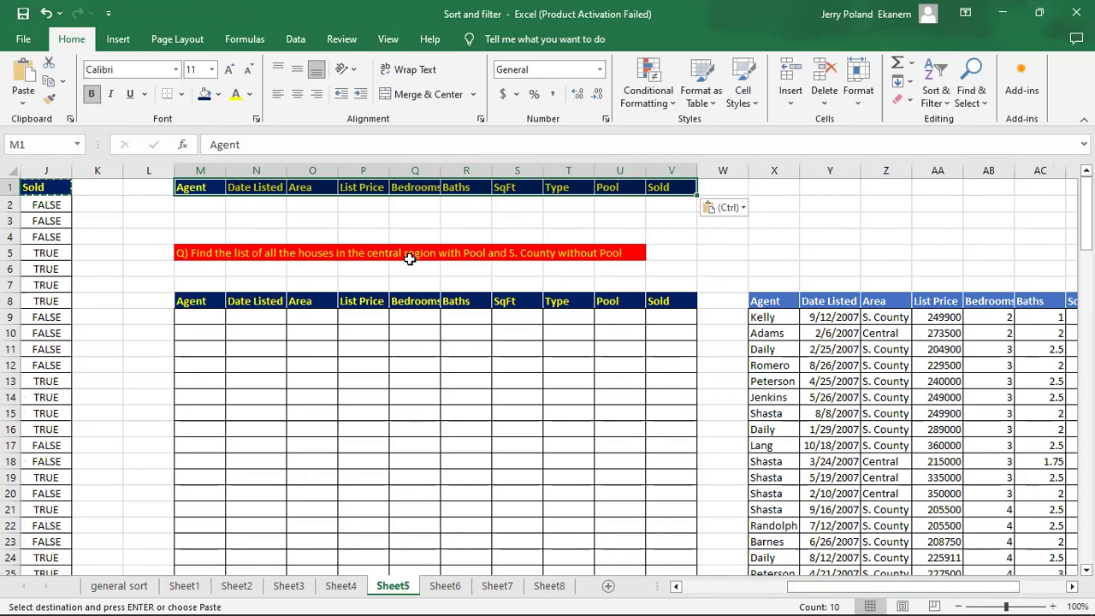
click(304, 204)
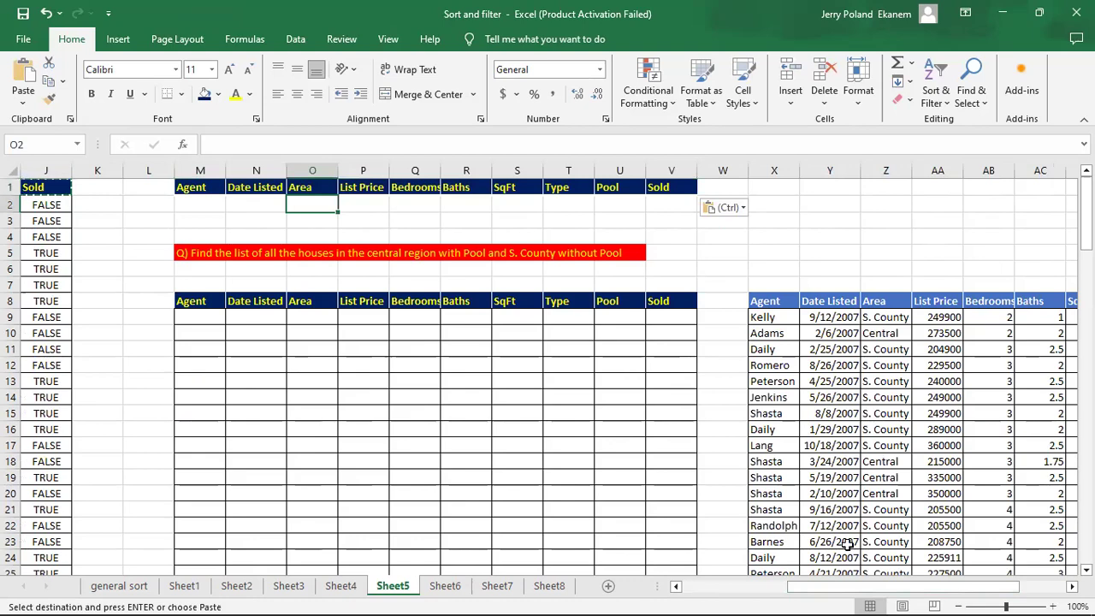
drag(836, 590, 727, 588)
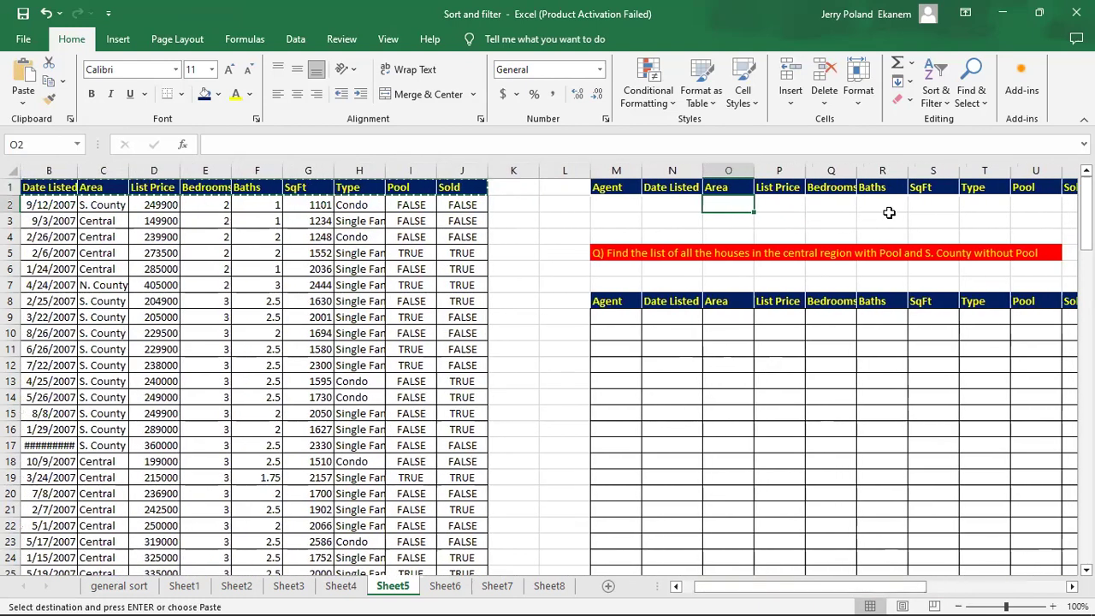
text(=)
click(95, 220)
key(Return)
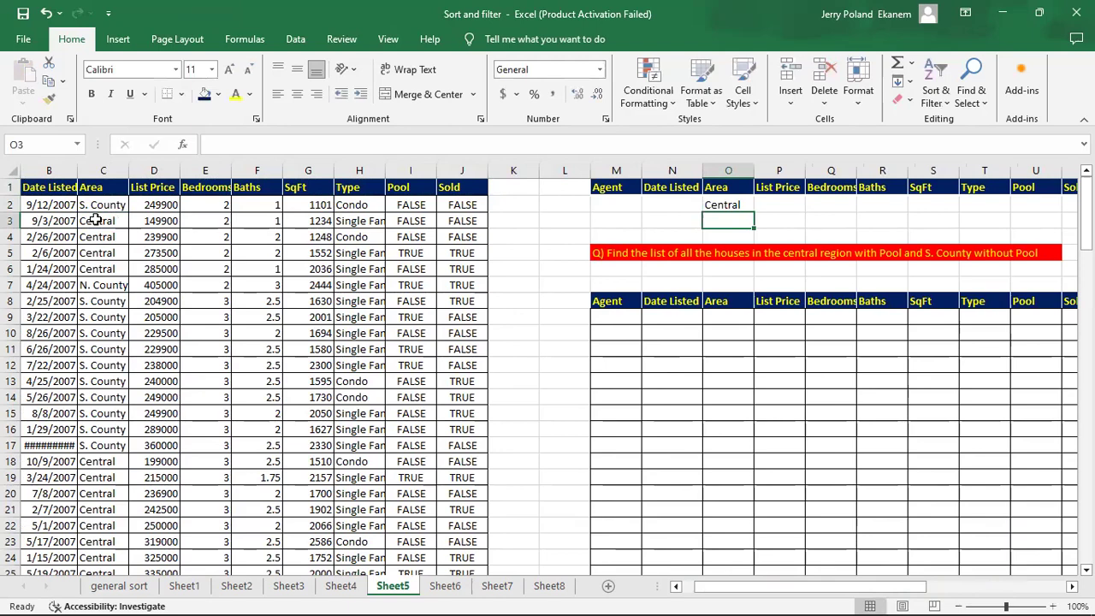
Enter the TRUE criterion under Pool in U2 with the formula =I5.
drag(869, 589, 900, 591)
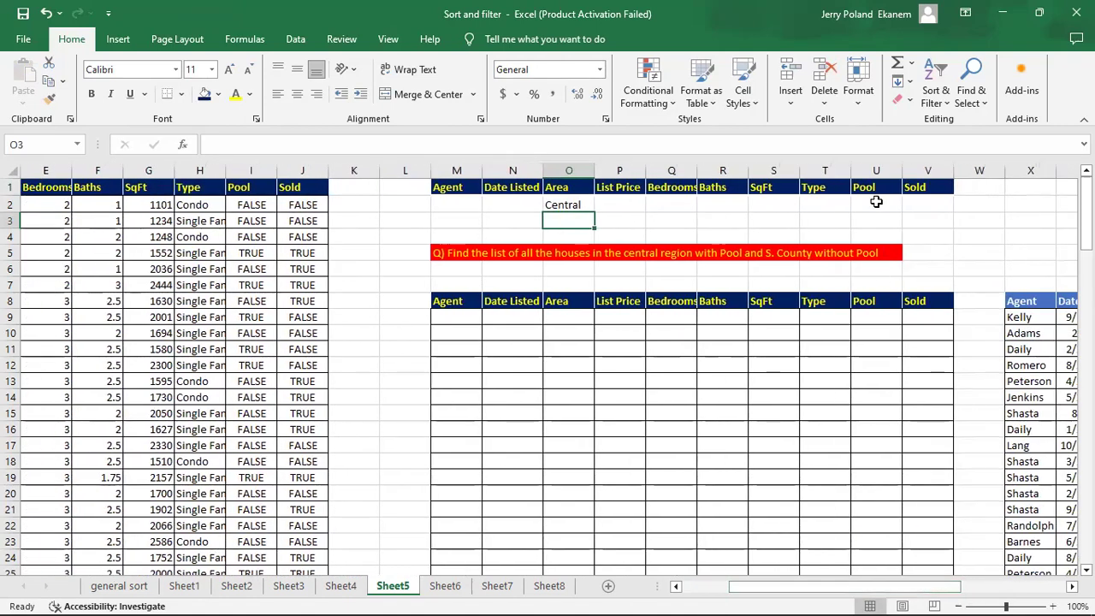
click(876, 204)
text(=)
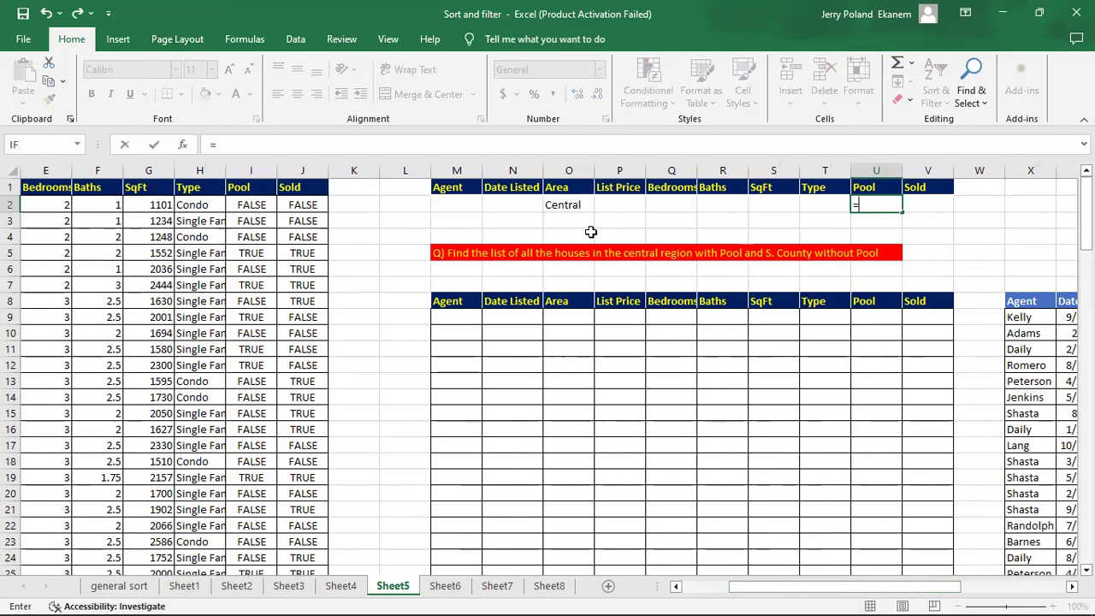
click(246, 251)
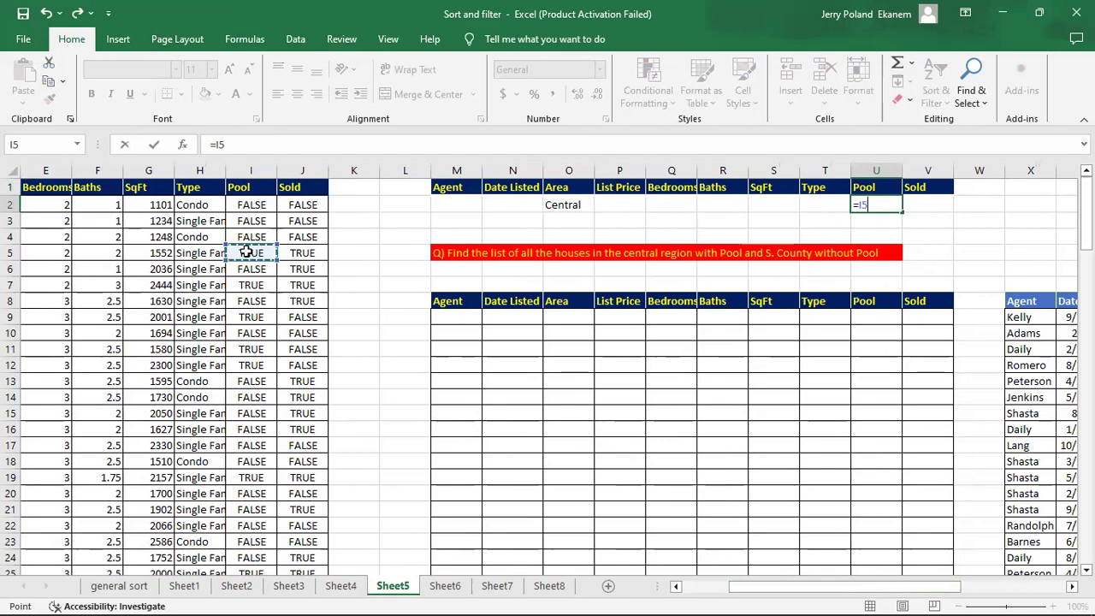
key(Return)
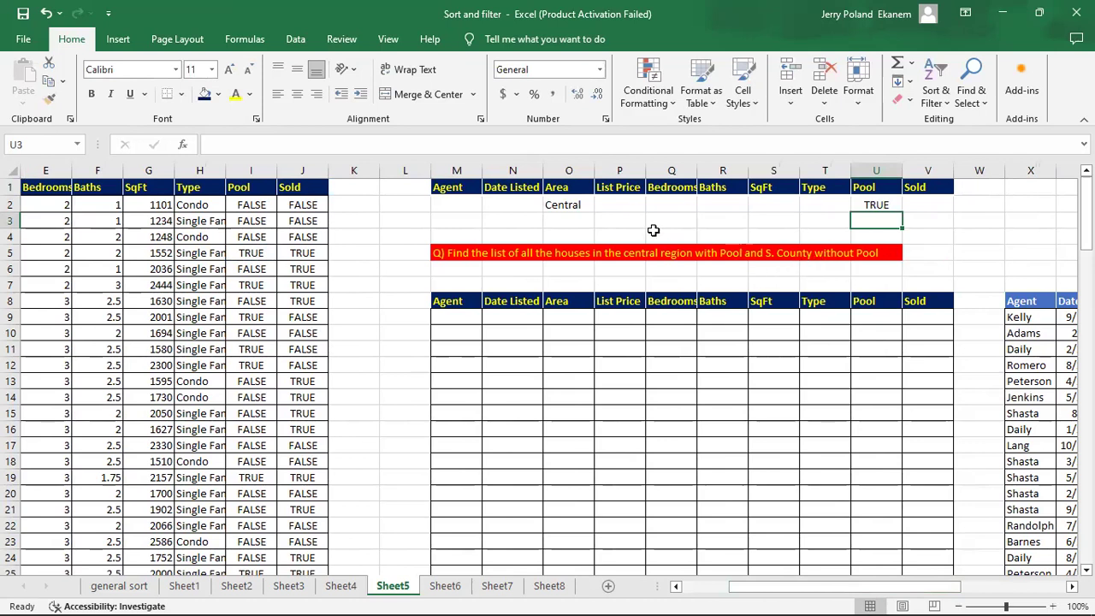
Enter the S. County criterion under Area in O3 as a reference to listing cell C9.
click(562, 218)
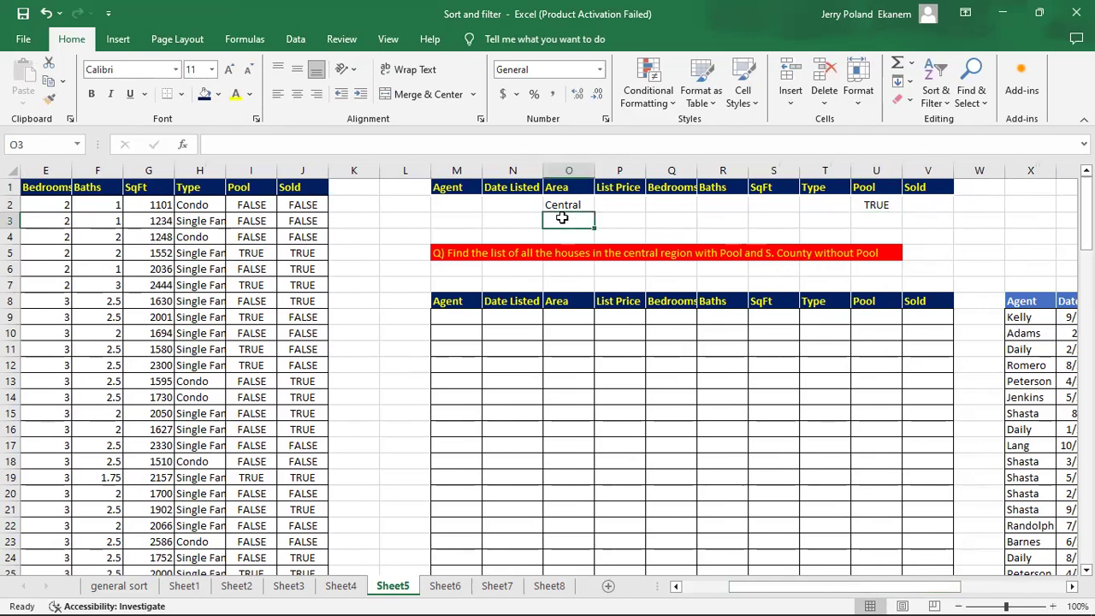
text(=)
drag(770, 592, 674, 588)
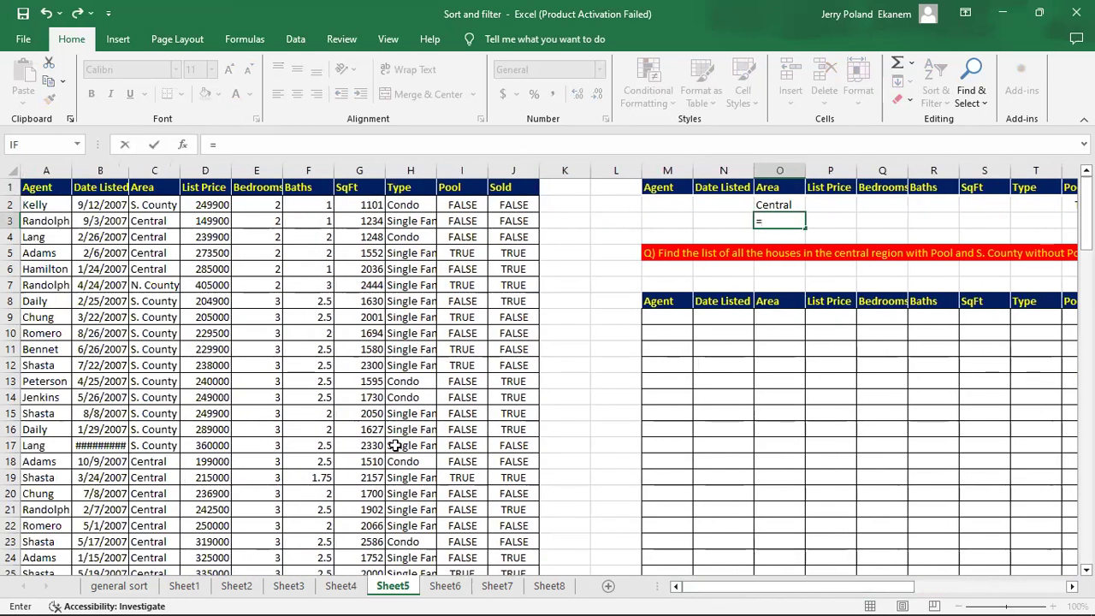
click(163, 317)
key(Return)
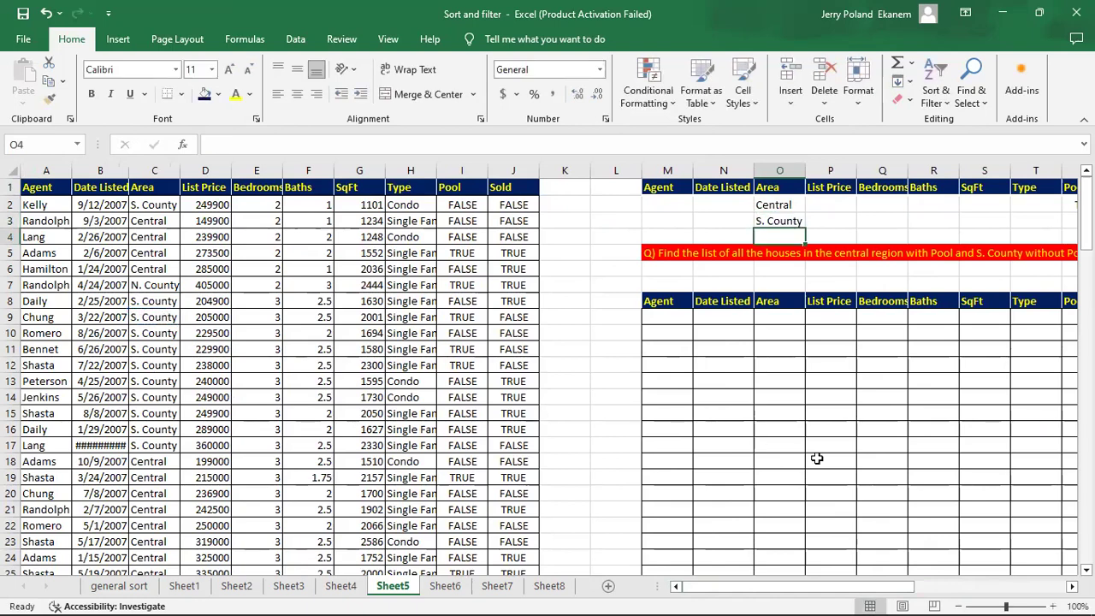
Enter the FALSE criterion under Pool in U3 as a reference to listing cell I14.
drag(838, 594, 898, 594)
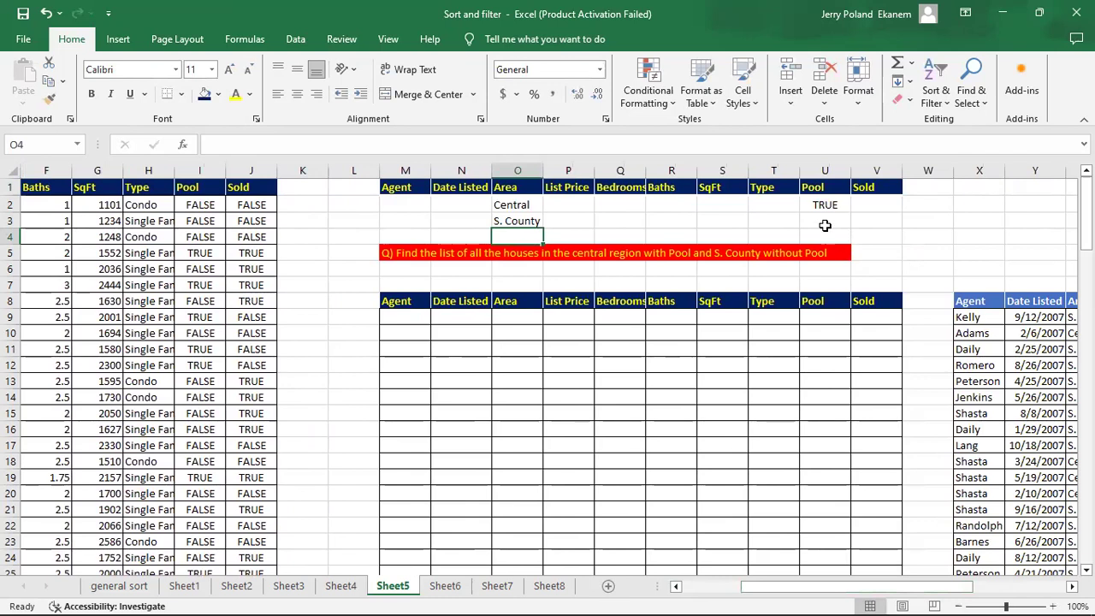
click(823, 223)
text(=)
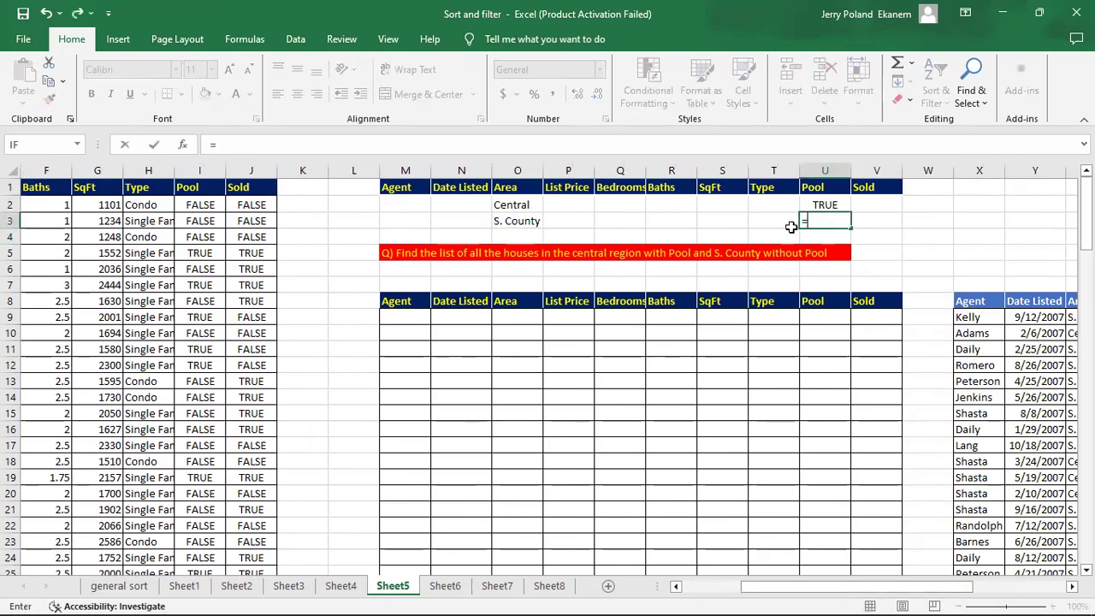
click(205, 396)
key(Return)
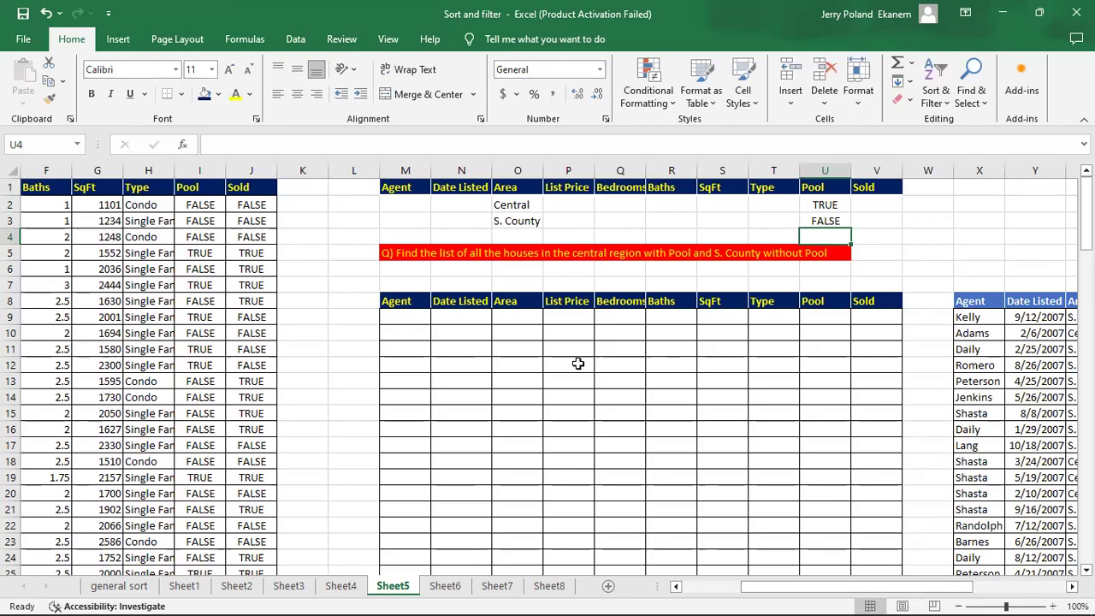
Run an Advanced Filter on A1:J126 with criteria range M1:V3, copying the matching listings to M8:V8.
click(300, 40)
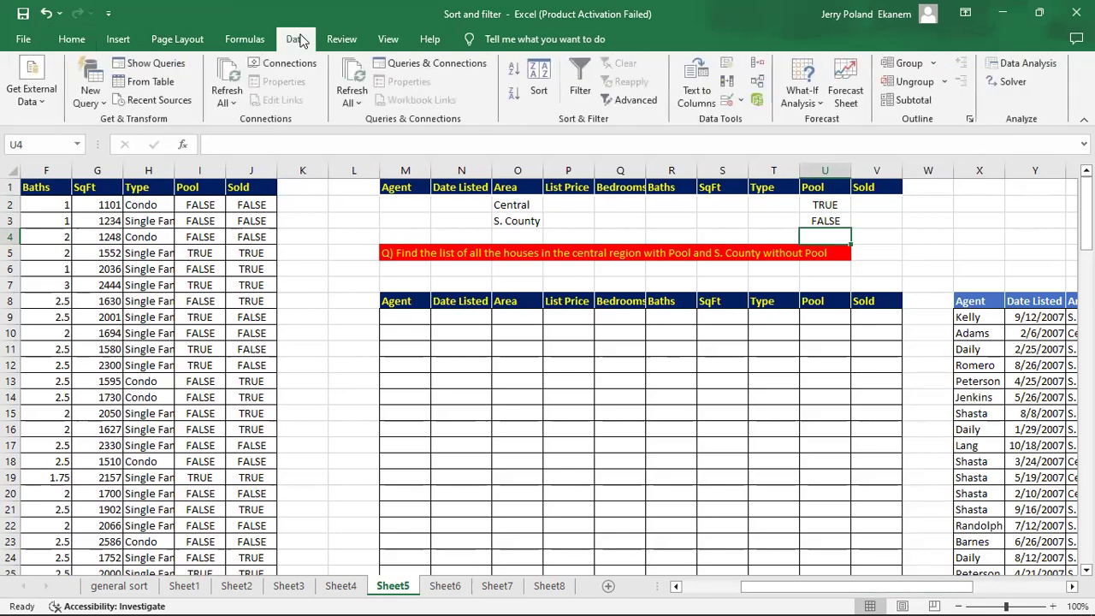
click(636, 101)
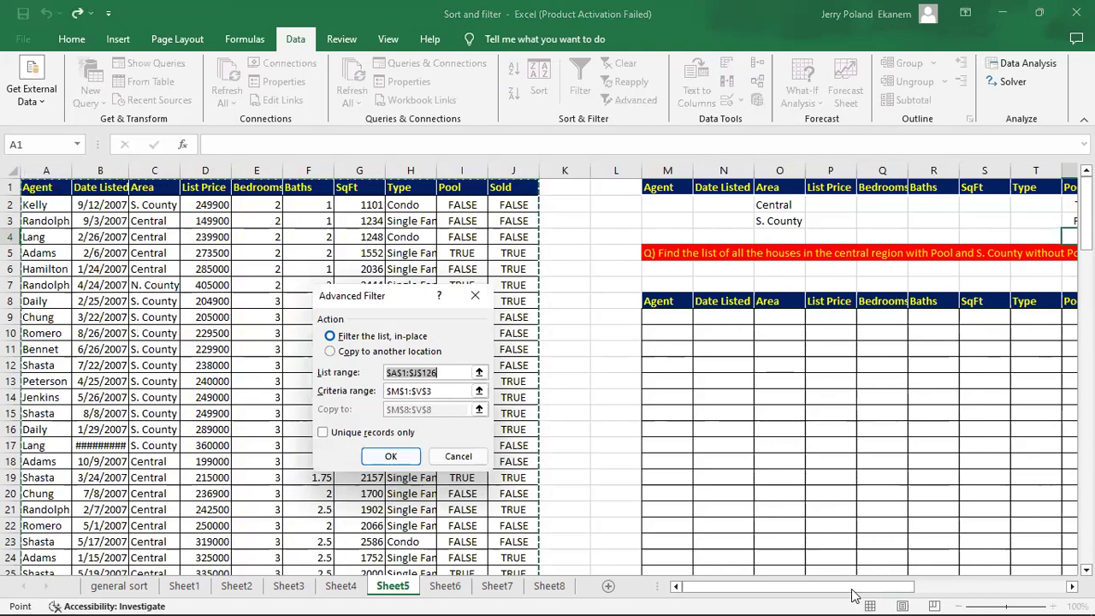
drag(853, 592, 887, 591)
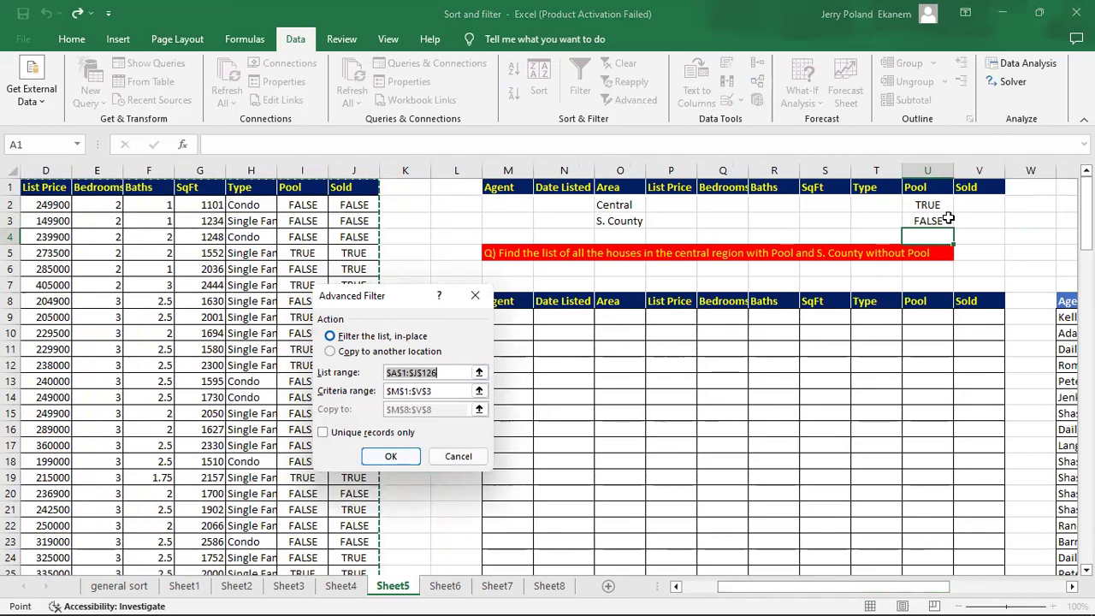
click(330, 352)
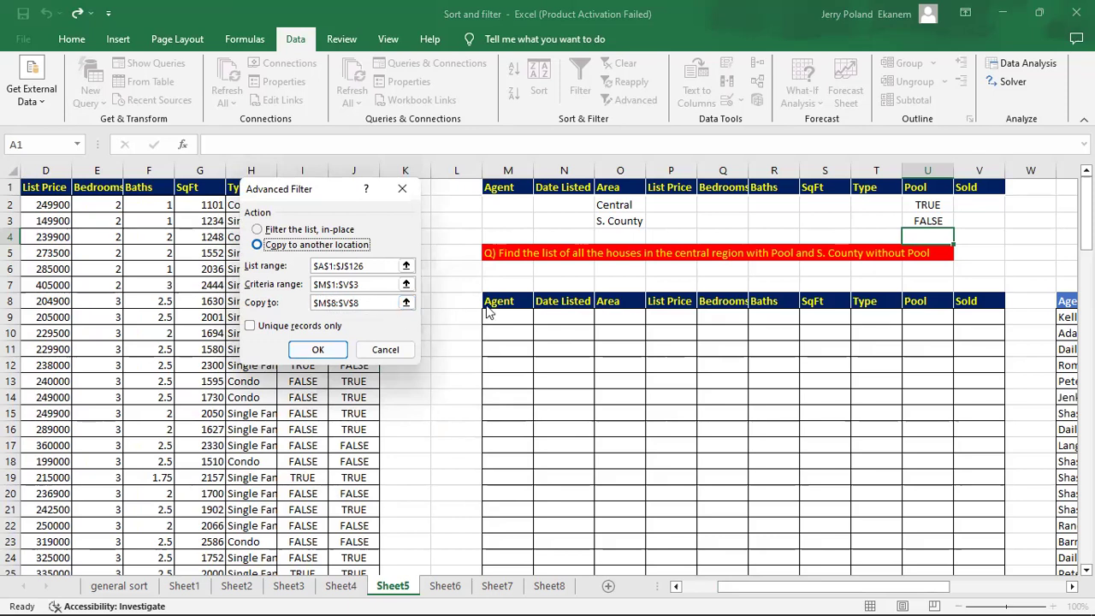
click(318, 351)
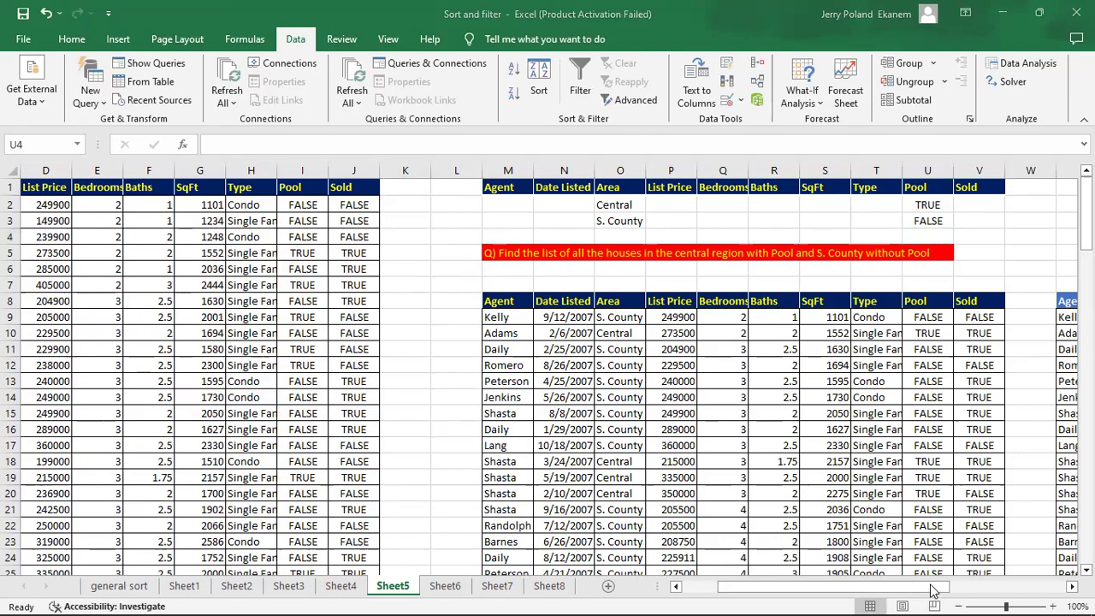
drag(948, 590, 967, 590)
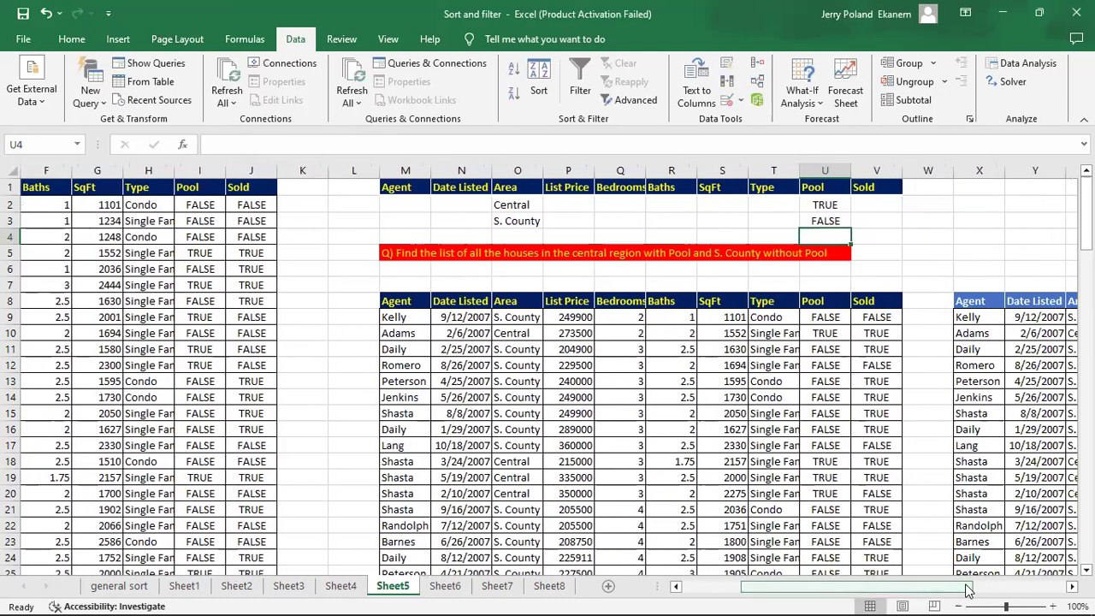
click(434, 330)
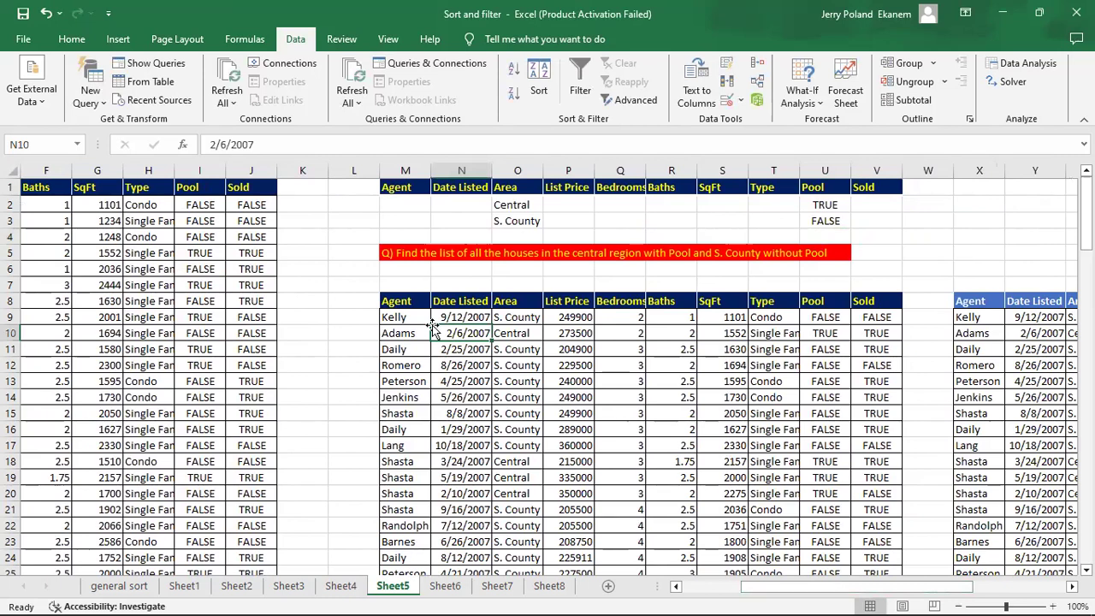
key(Left)
key(Left)
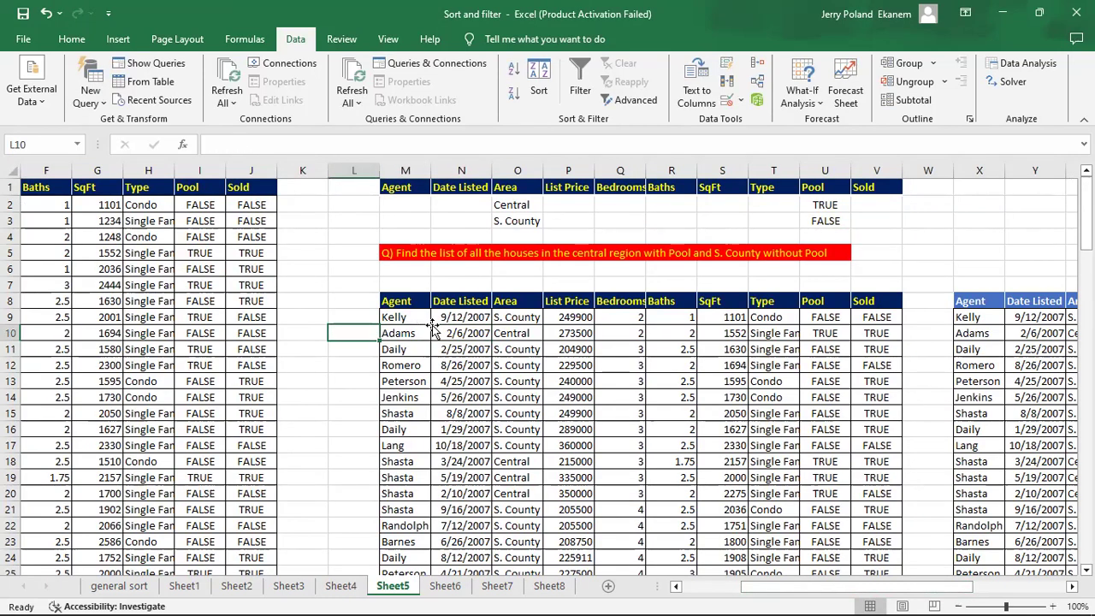
Examine the Area and Pool values of the Central listing in row 10 of the filtered results.
key(Right)
key(Right)
key(Right)
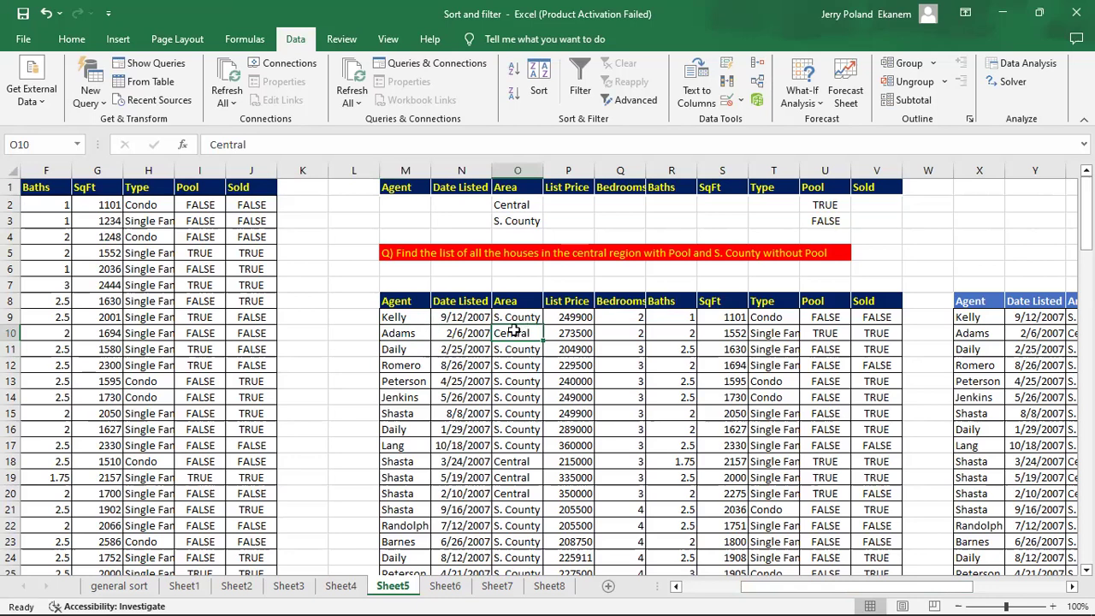
key(Right)
key(Right)
key(Right)
key(Right)
key(Right)
key(Right)
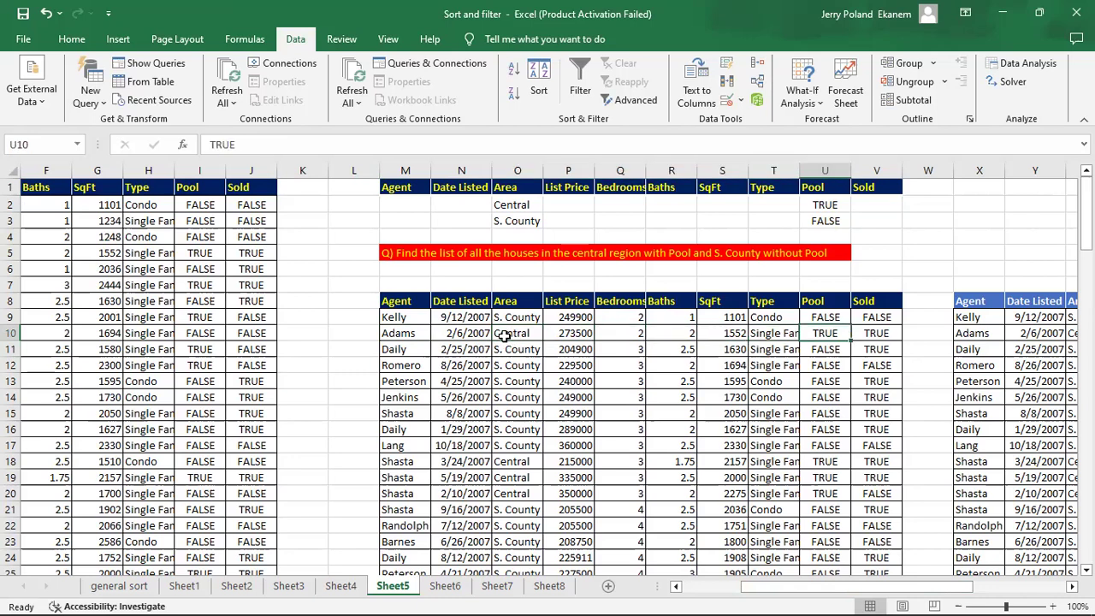
Look through the Pool column of the filtered results and return to its first record in U9.
key(Down)
key(Down)
key(Down)
key(Down)
key(Down)
key(Down)
key(Down)
key(Down)
key(Down)
key(Down)
key(Down)
key(Down)
key(Down)
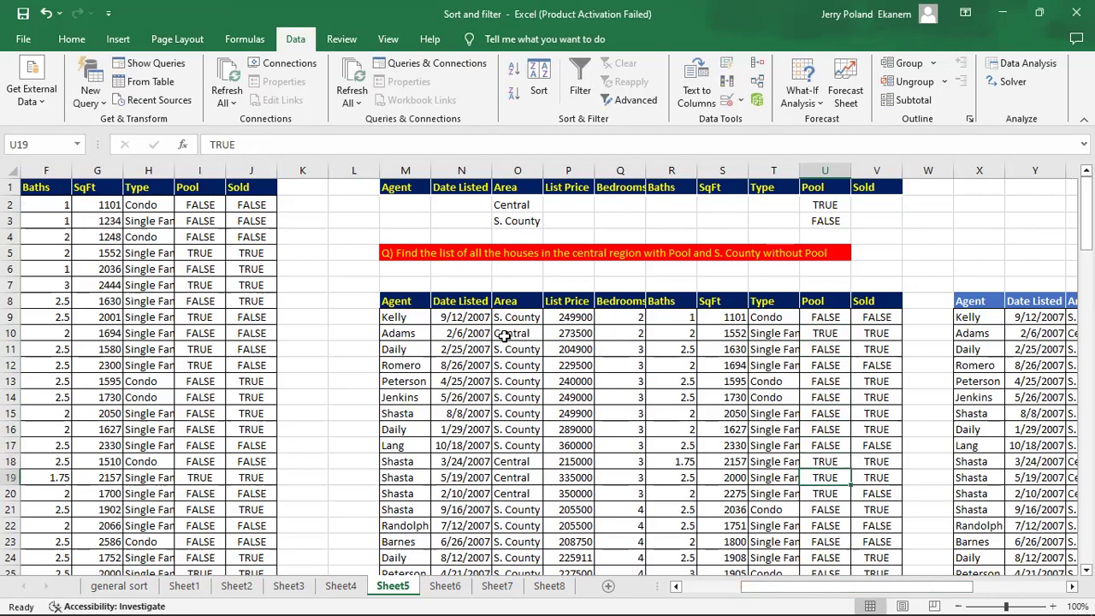
key(Down)
key(Down)
key(Down)
key(Down)
key(Down)
key(Down)
key(Down)
key(Down)
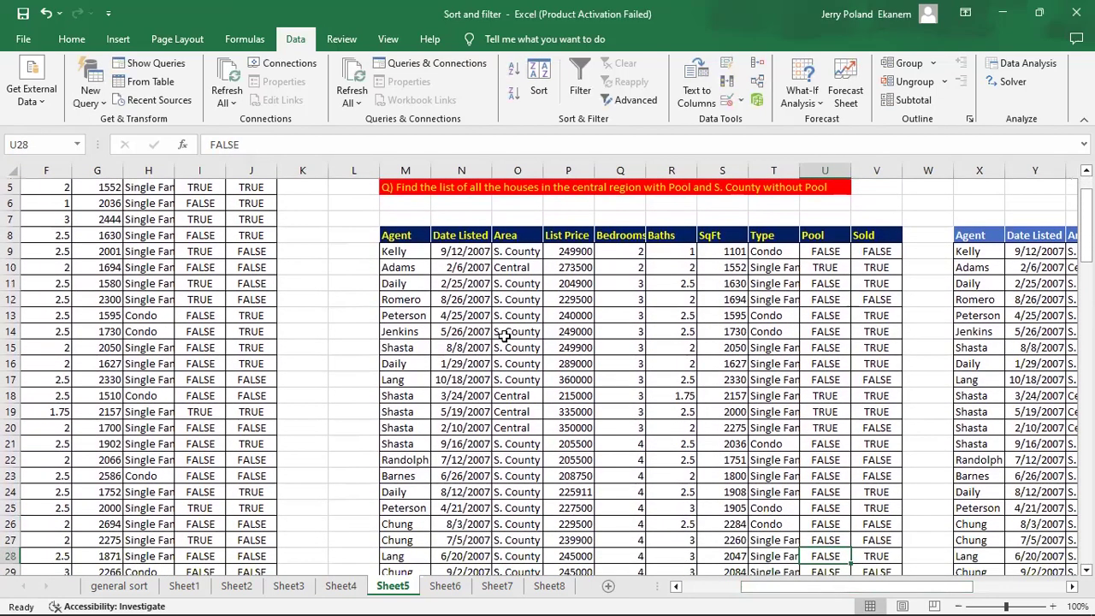
key(Down)
key(Down)
key(Down)
key(Down)
key(Down)
key(Down)
key(Down)
key(Down)
key(Down)
key(Down)
key(Down)
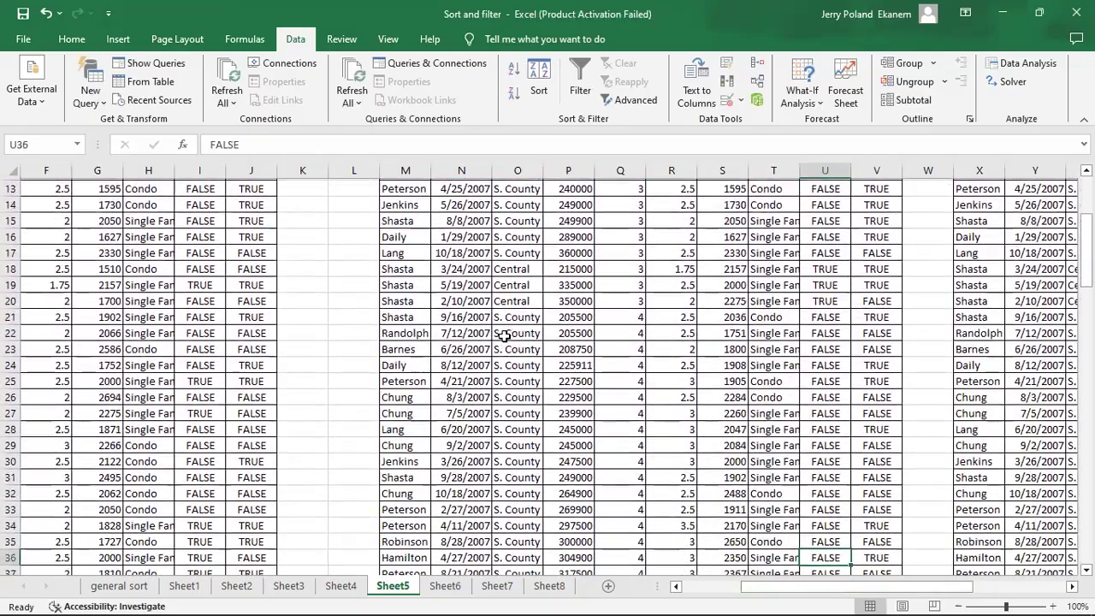
key(Down)
key(Down)
key(Down)
key(Up)
key(Up)
key(Up)
key(Up)
key(Up)
key(Up)
key(Up)
key(Up)
key(Up)
key(Up)
key(Up)
key(Up)
key(Up)
key(Up)
key(Up)
key(Up)
key(Up)
key(Up)
key(Up)
key(Up)
key(Up)
key(Up)
key(Up)
key(Up)
key(Up)
key(Up)
key(Up)
key(Up)
key(Up)
key(Up)
key(Up)
key(Up)
key(Up)
key(Up)
key(Up)
key(Up)
key(Up)
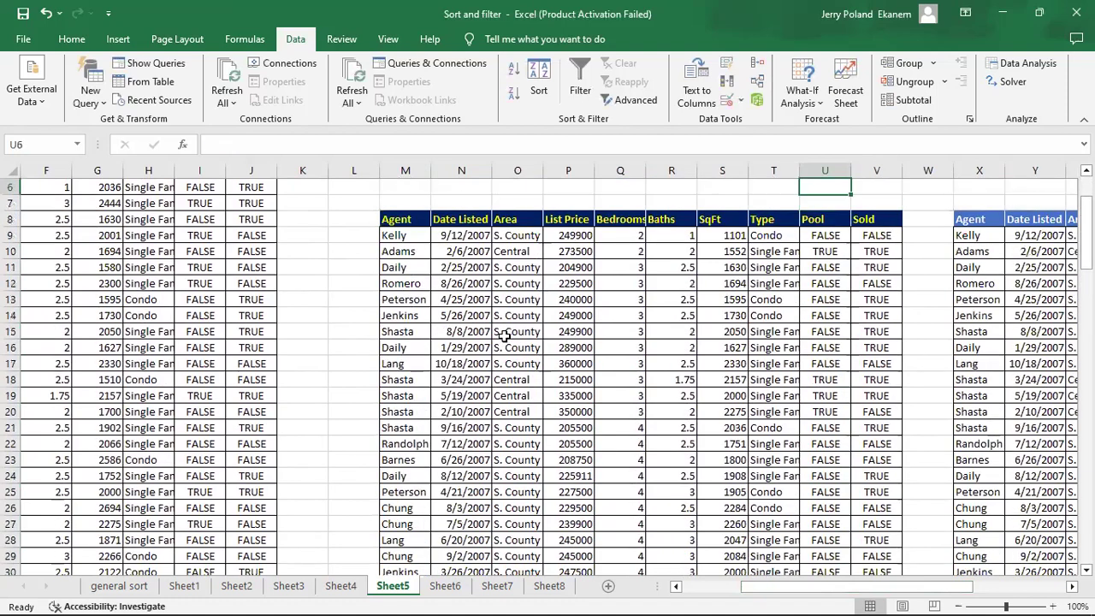
key(Down)
key(Down)
key(Down)
key(Down)
key(Down)
key(Down)
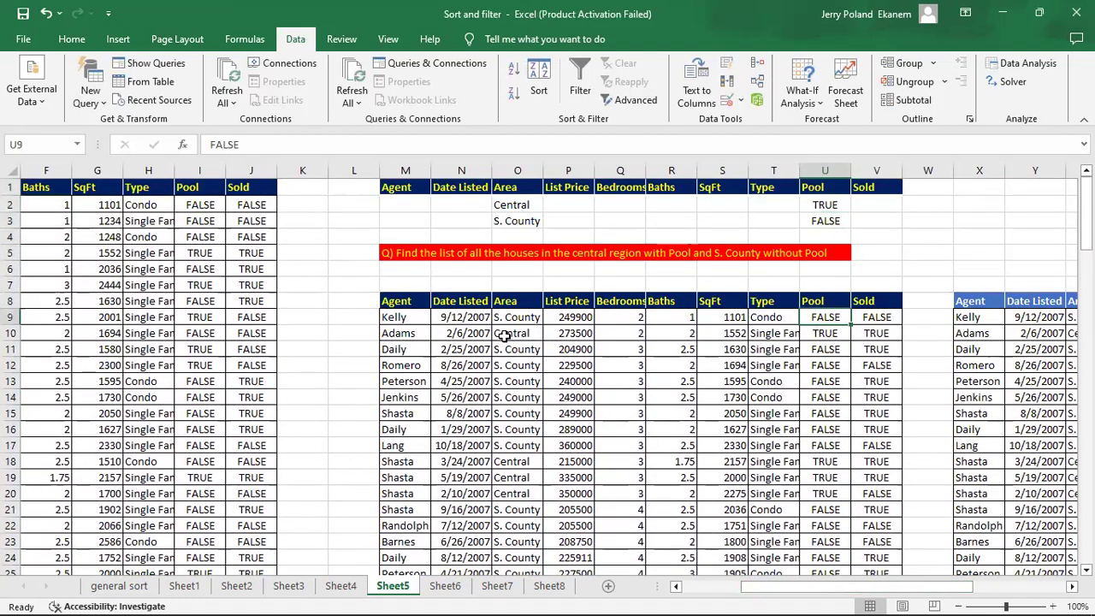
Check the S. County listings in the filtered results against their Pool values, from row 11 downward.
click(512, 349)
key(Right)
key(Right)
key(Right)
key(Right)
key(Right)
key(Right)
key(Down)
key(Down)
key(Down)
key(Down)
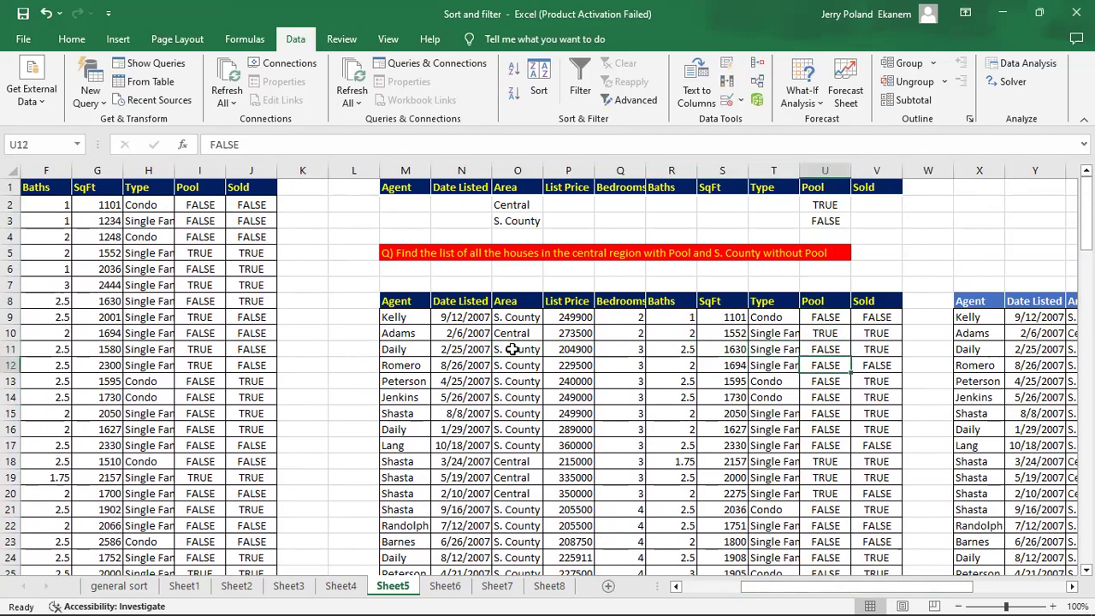
key(Down)
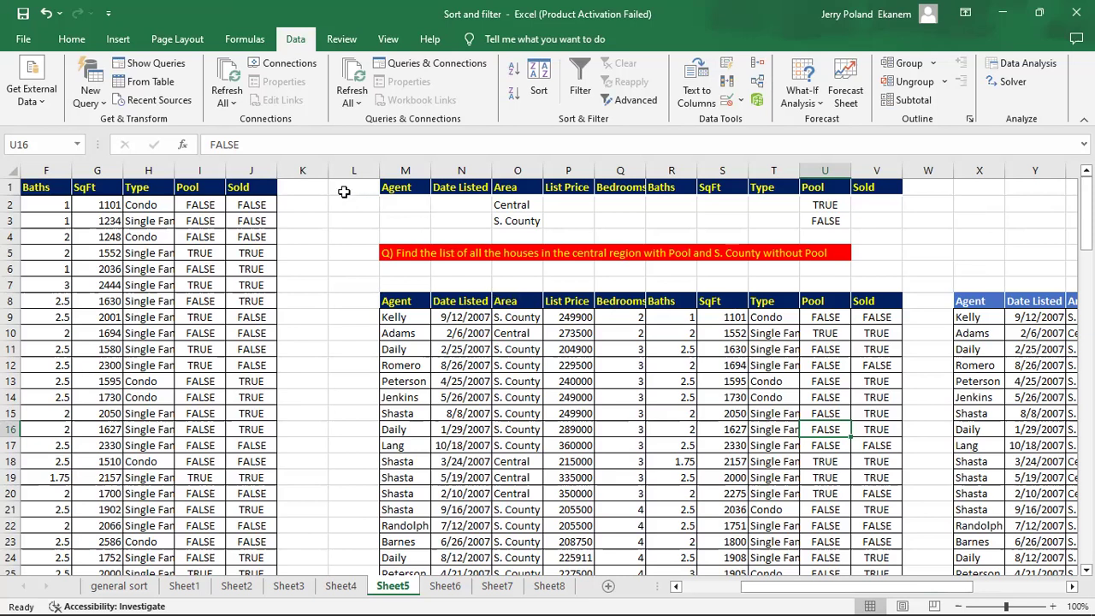
Review the source list and the Advanced Filter ranges for copying to another location, closing the dialog without running the filter.
drag(787, 590, 659, 592)
scroll(285, 347, left, 1)
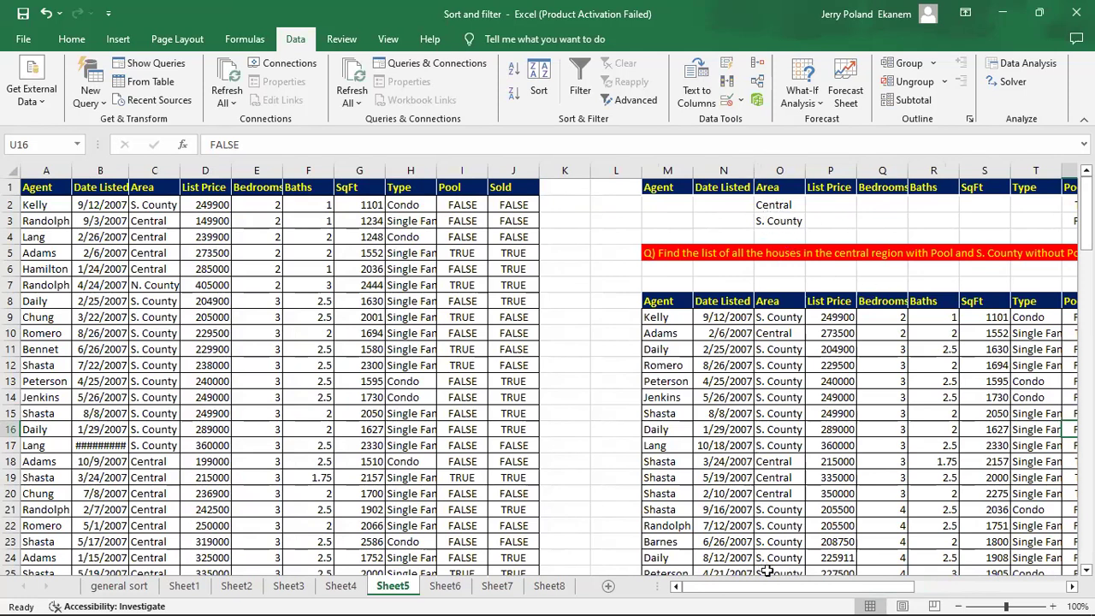
drag(782, 588, 865, 590)
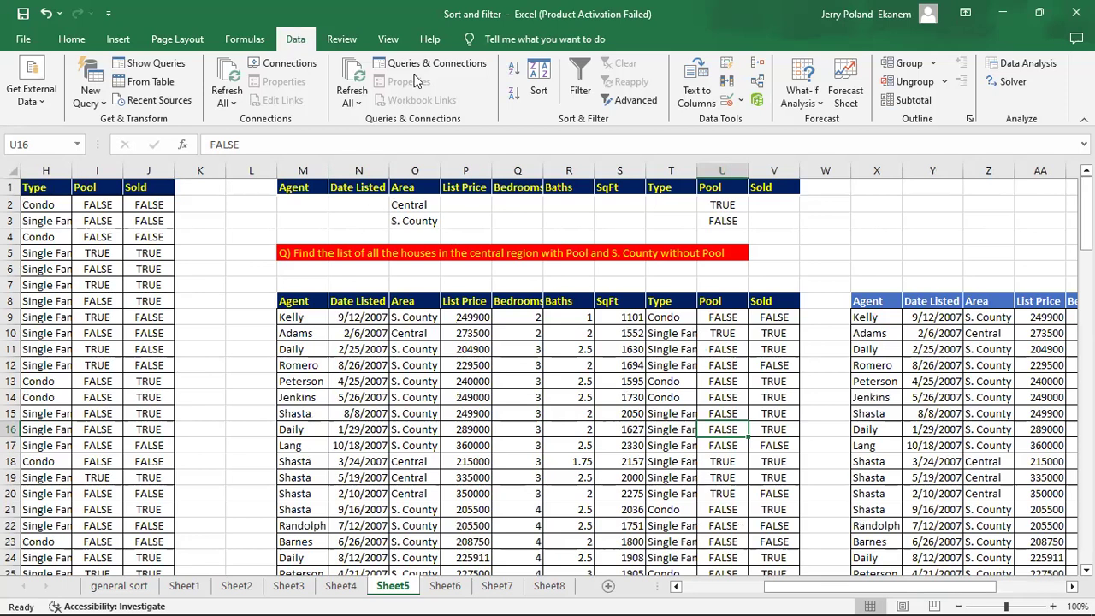
click(634, 101)
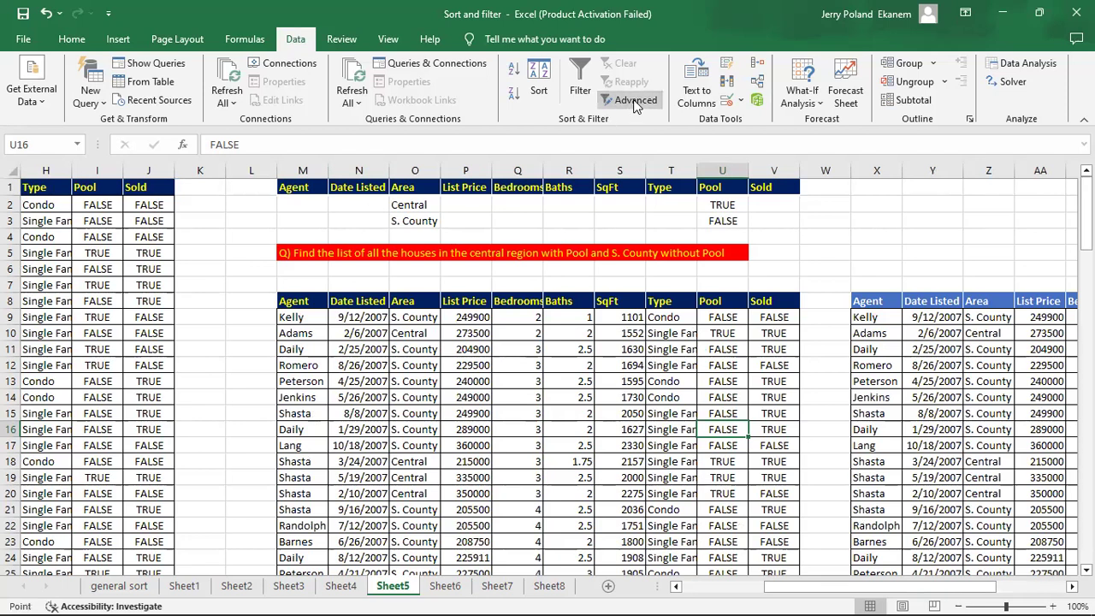
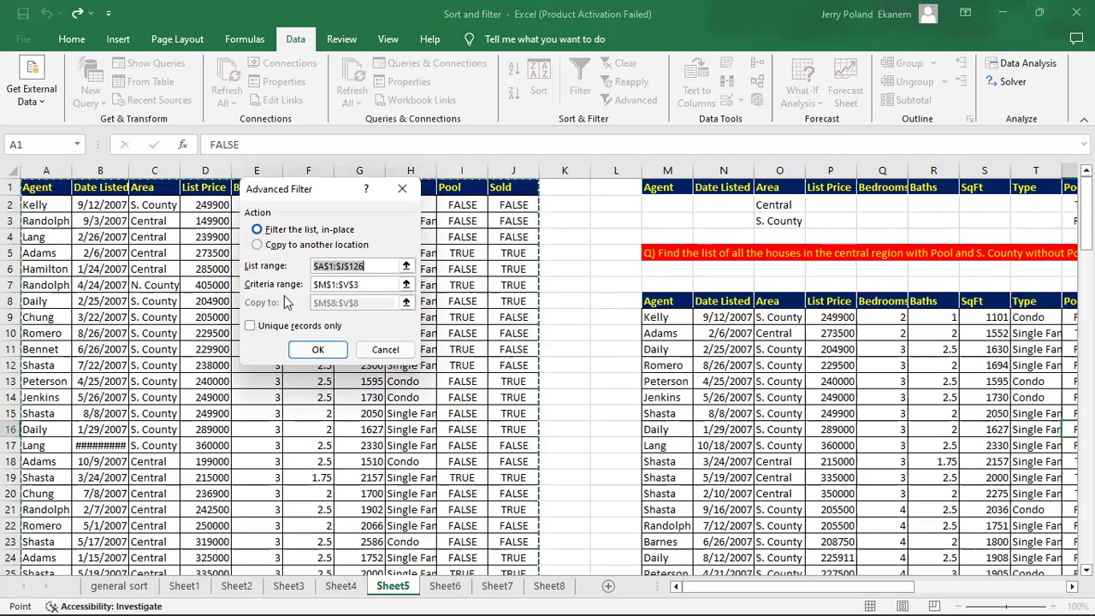
click(256, 246)
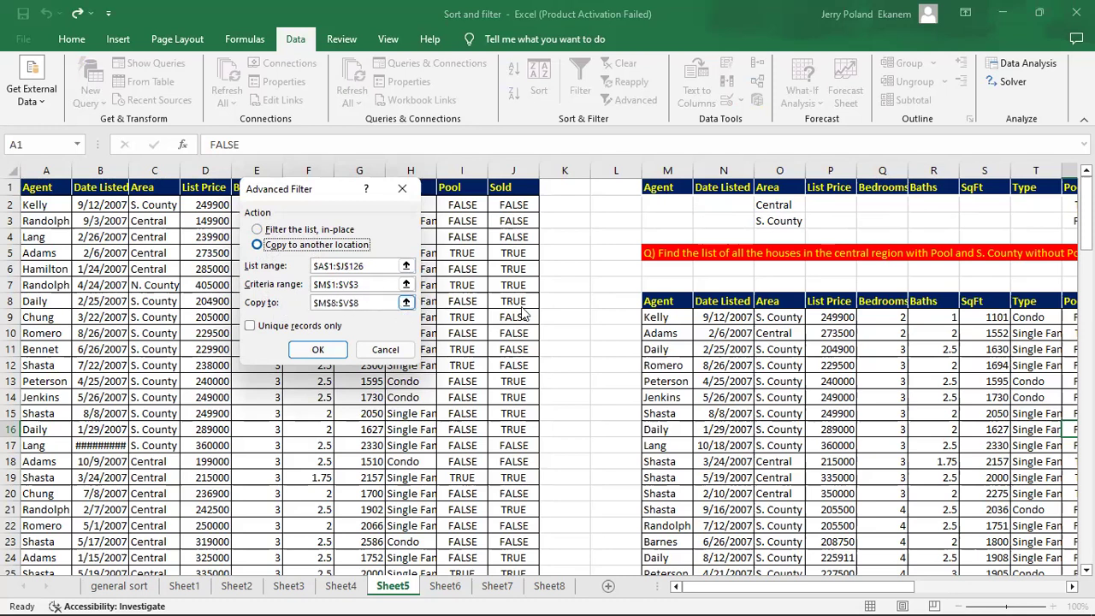
click(385, 349)
click(814, 397)
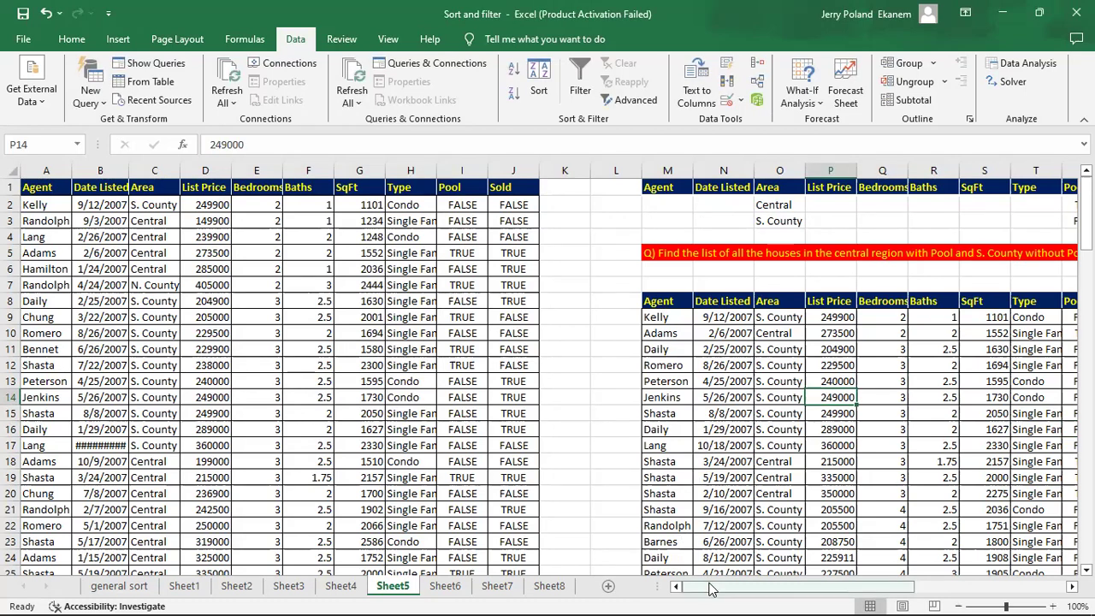
Switch to Sheet6 and clear the Agent heading in cell M1 of the criteria range.
click(445, 589)
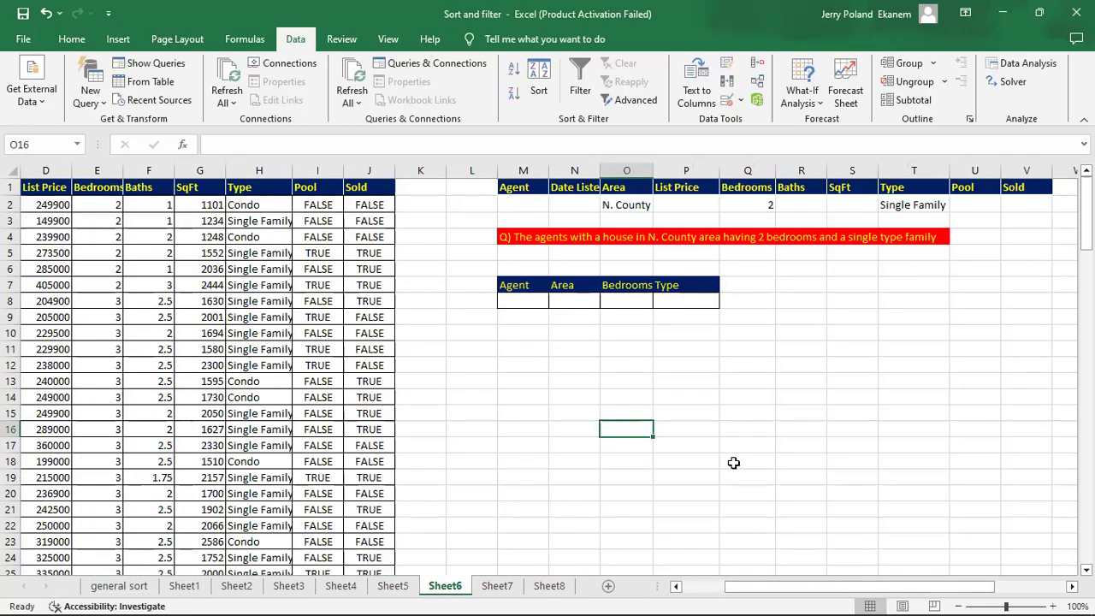
click(557, 426)
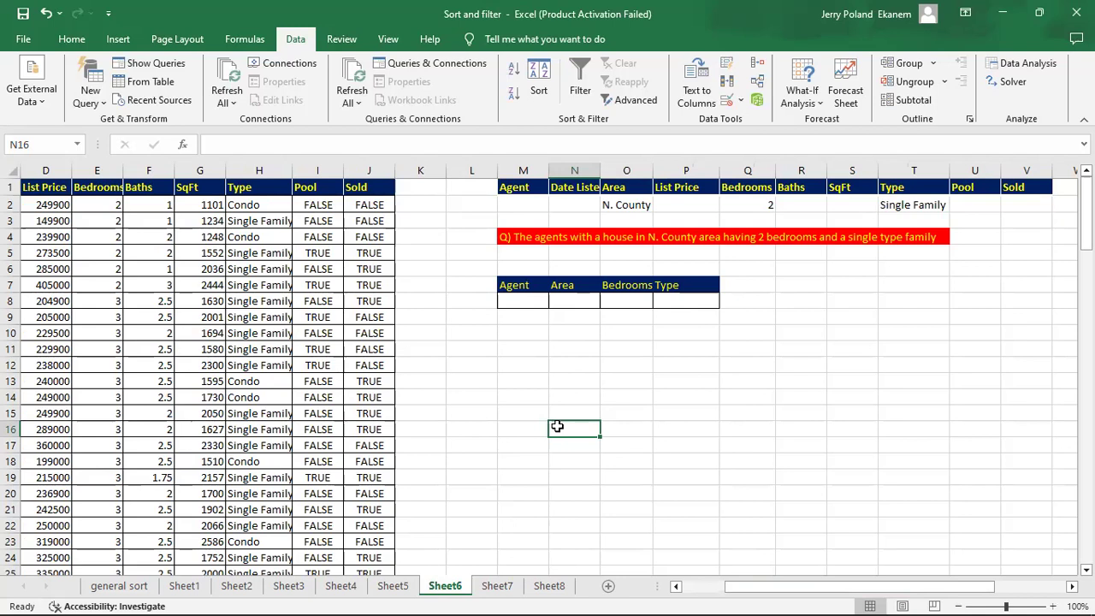
click(523, 187)
key(Delete)
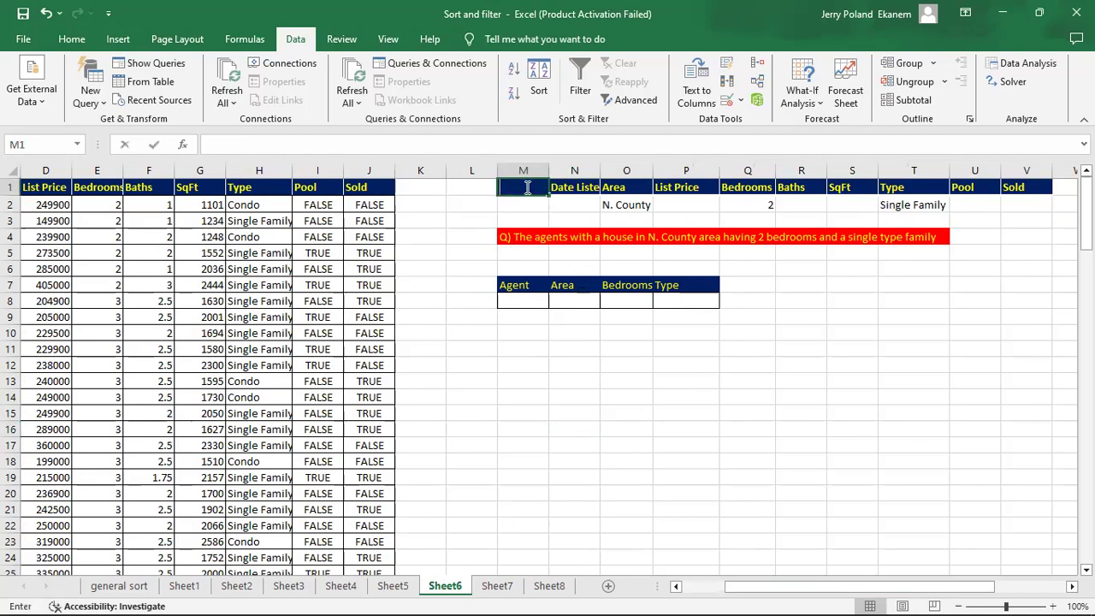
Blank out the criteria header row M1:V1 by filling the empty cell M1 across to V1.
key(Return)
click(517, 185)
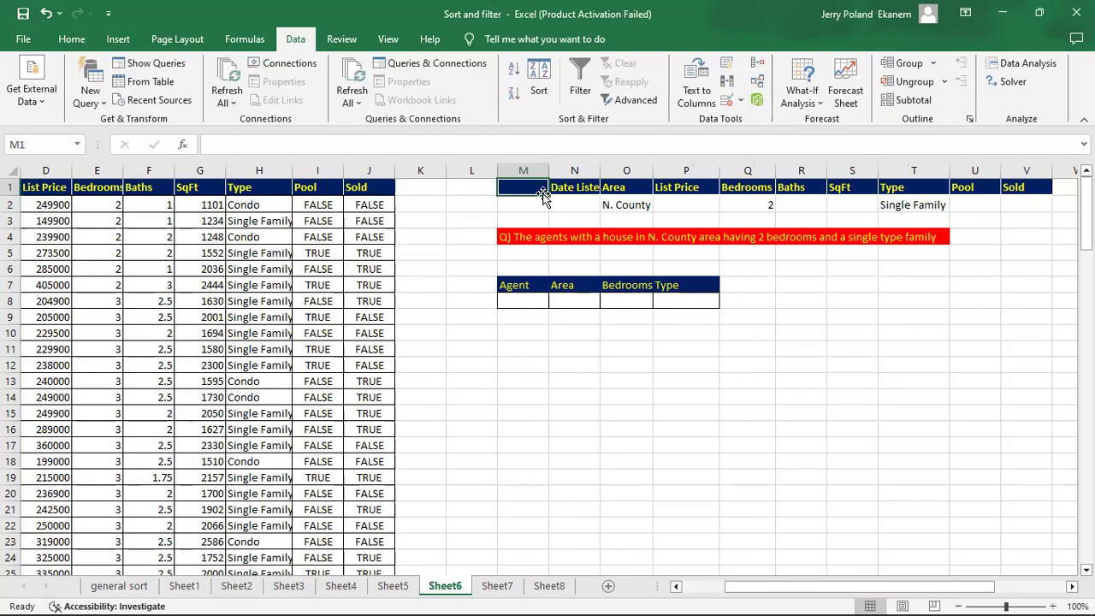
drag(548, 195, 1022, 190)
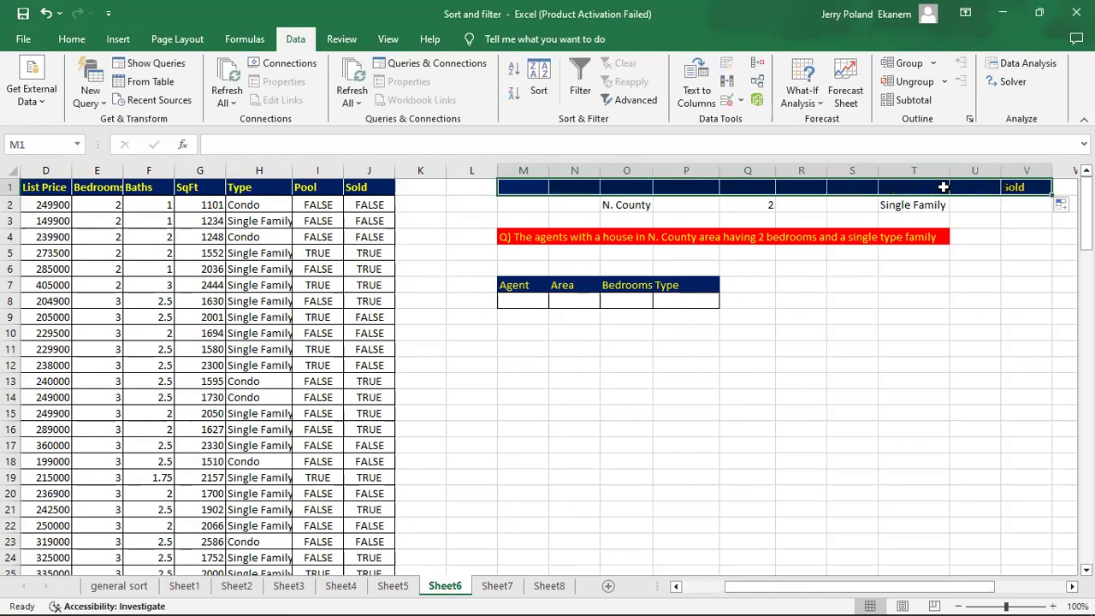
click(742, 222)
Clear the Area, Bedrooms and Type criteria values in cells O2, Q2 and T2.
click(616, 205)
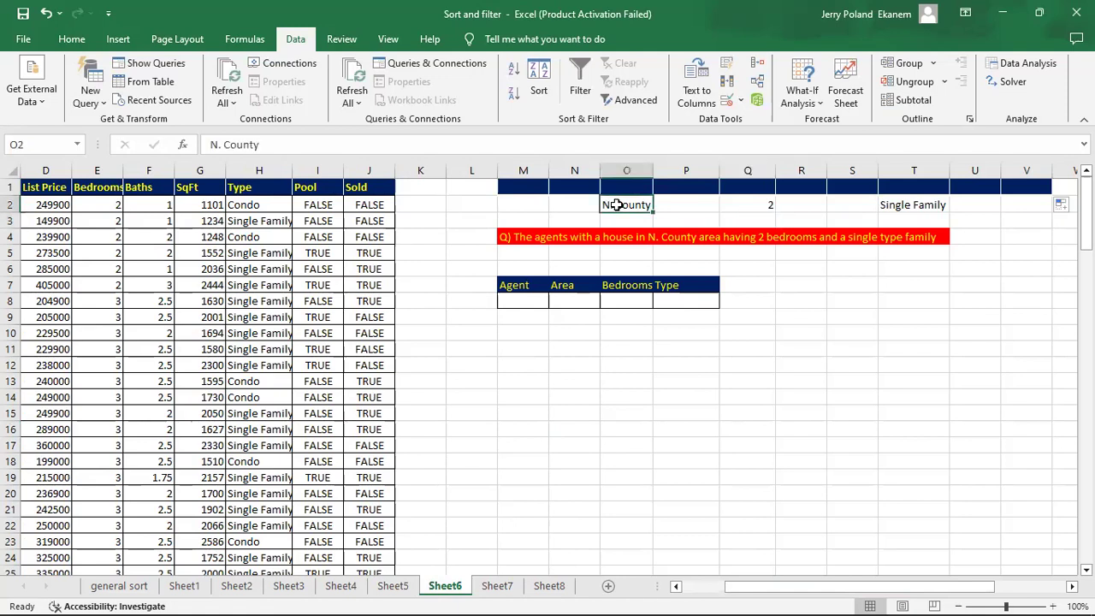
key(BackSpace)
key(Return)
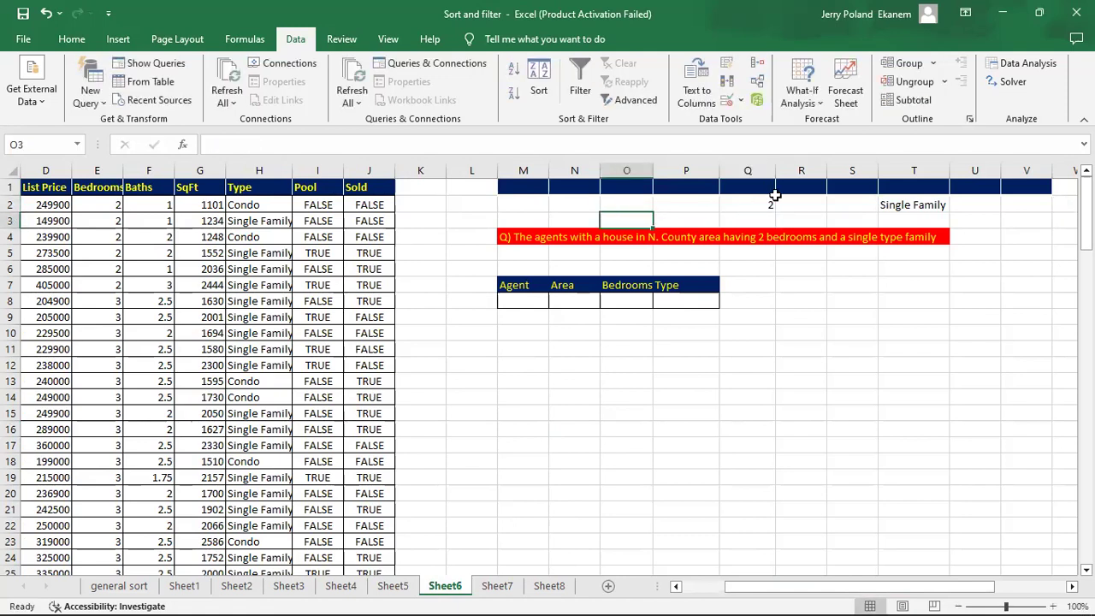
click(761, 200)
key(BackSpace)
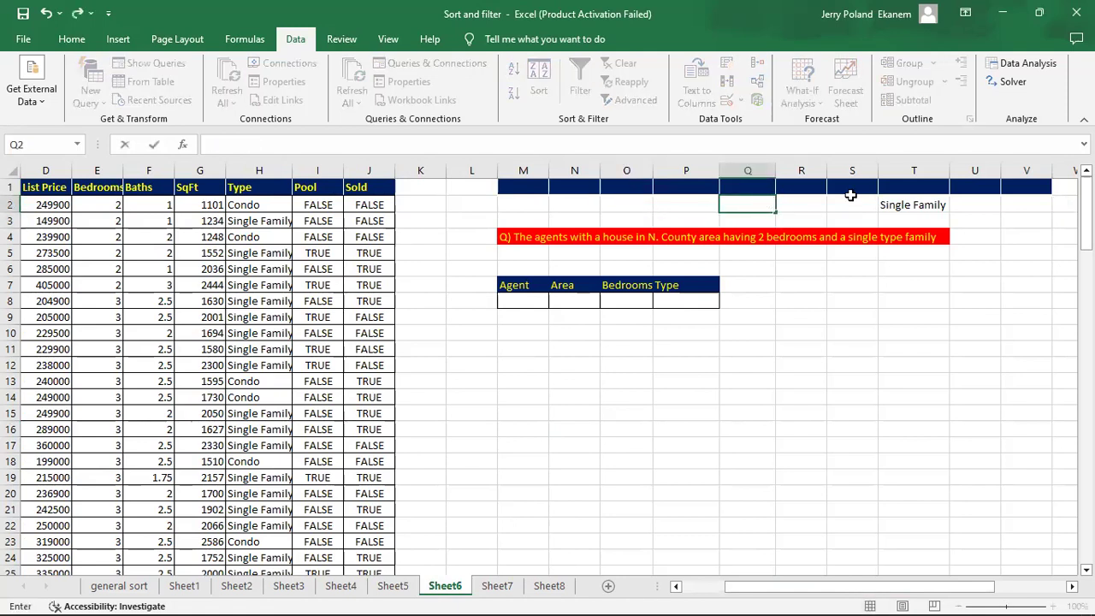
click(902, 206)
key(BackSpace)
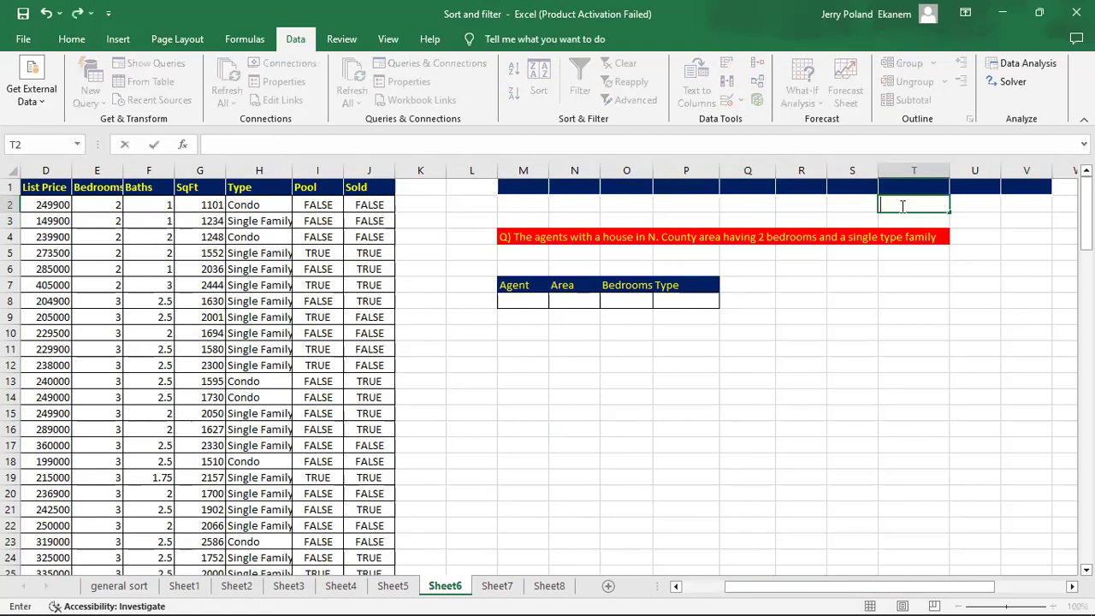
click(857, 335)
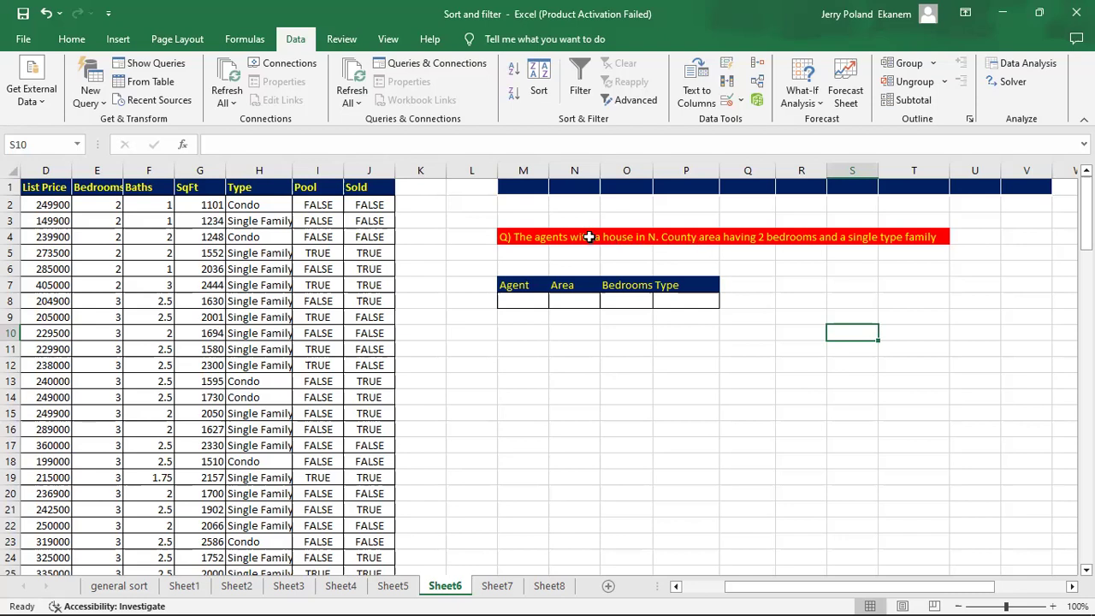
Copy the data table's header row A1:J1 into the criteria header row starting at M1.
drag(813, 591, 655, 583)
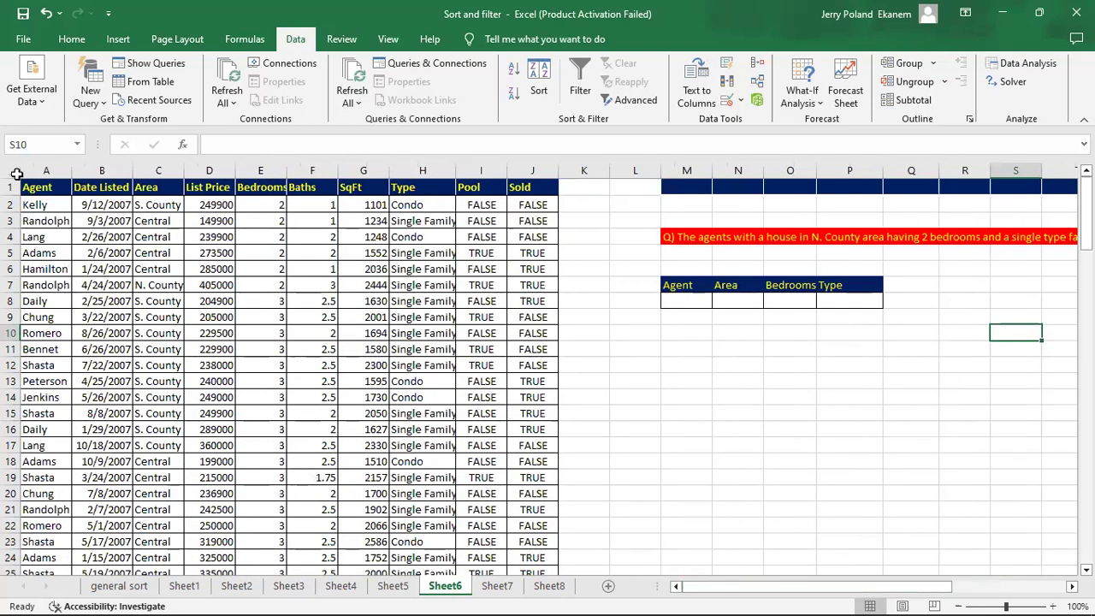
drag(30, 187, 533, 171)
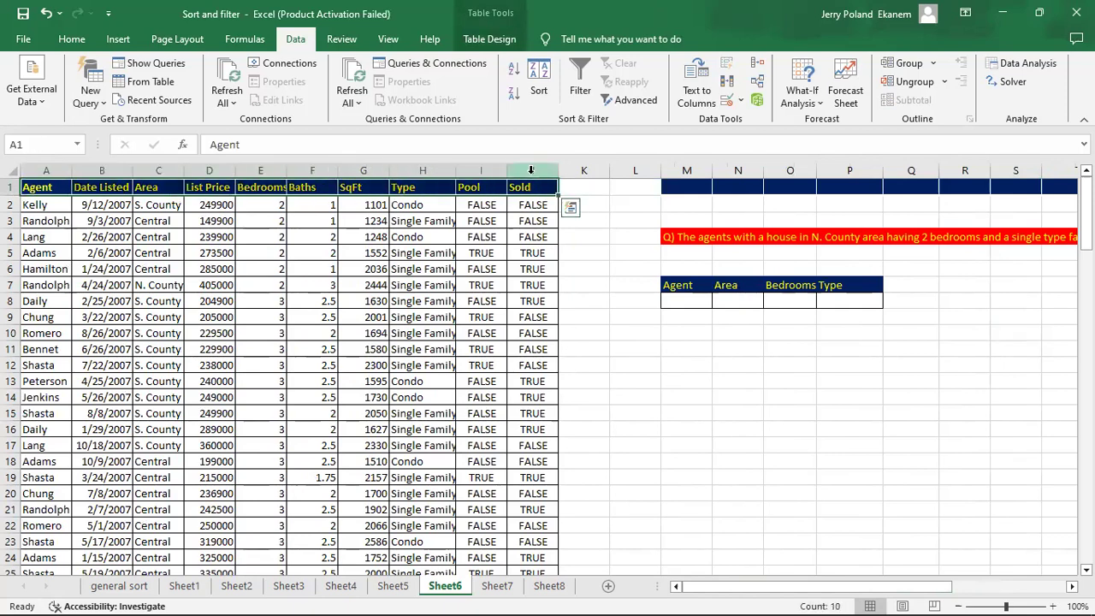
key(ctrl+c)
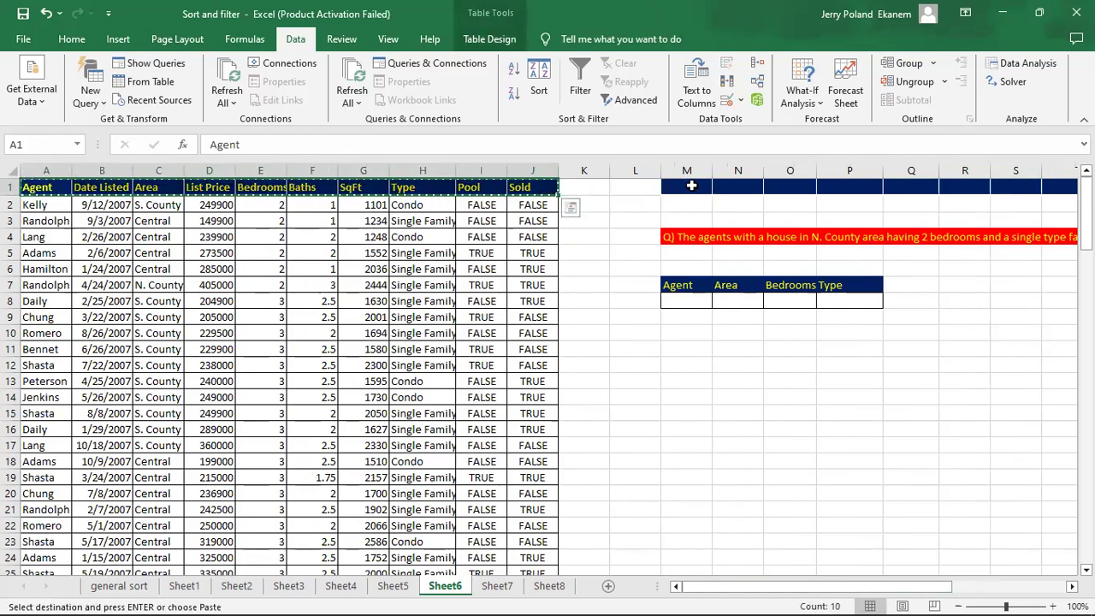
click(691, 184)
key(ctrl+v)
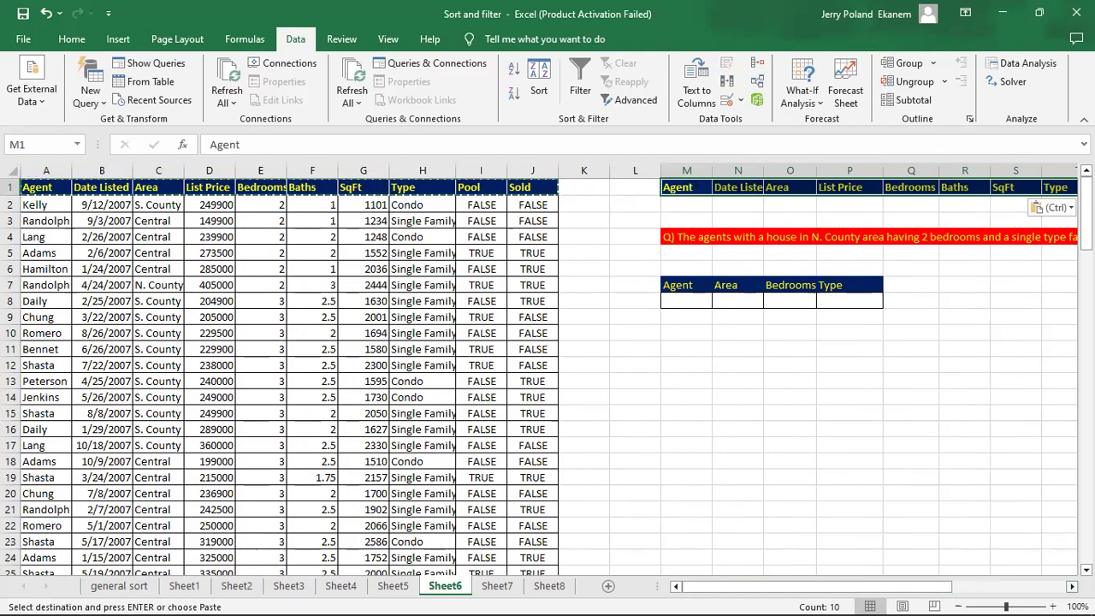
Set the Area criterion in O2 to N. County with the formula =C95.
scroll(547, 368, right, 3)
scroll(998, 548, right, 1)
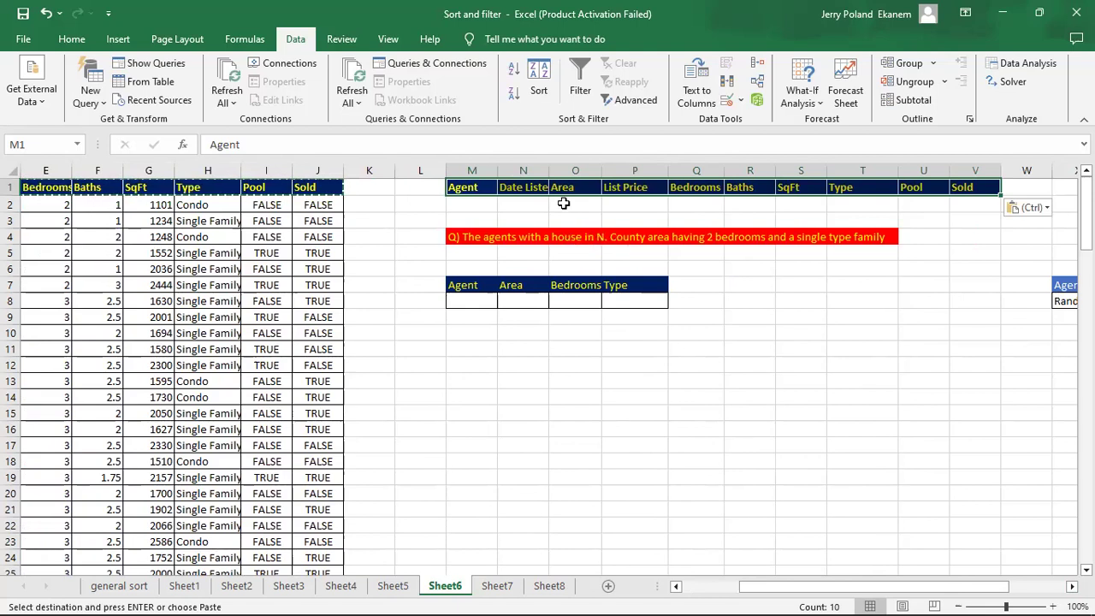
click(564, 203)
text(=)
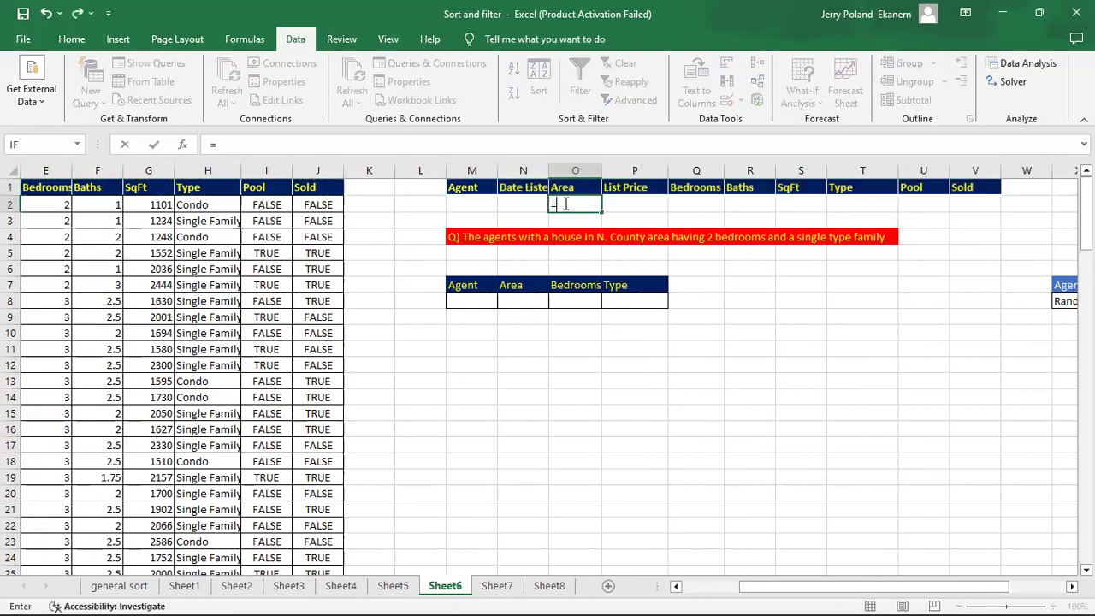
drag(786, 590, 679, 587)
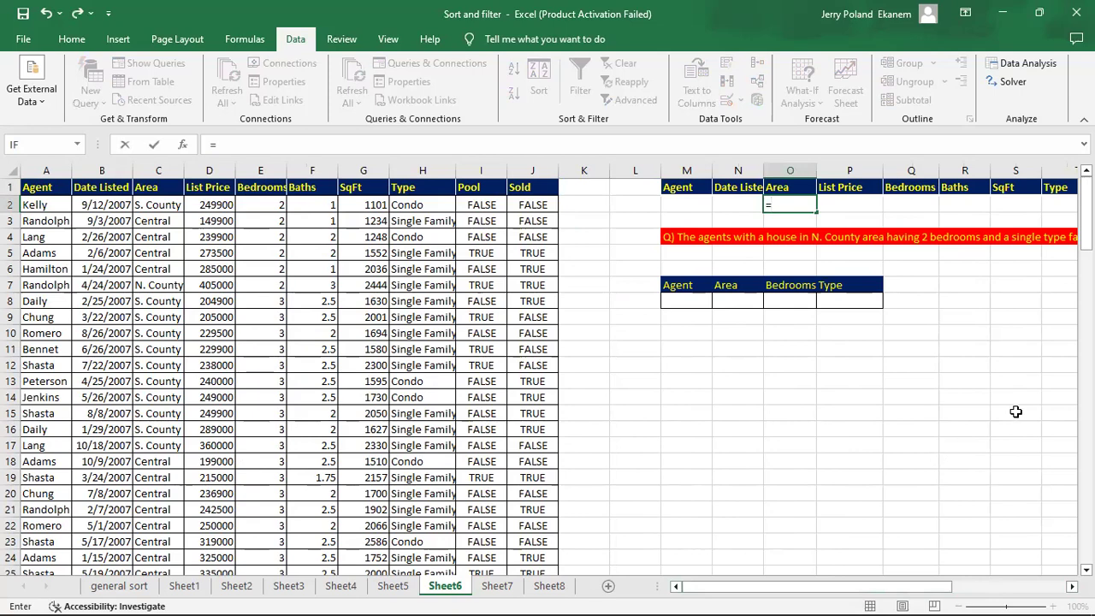
drag(1086, 218, 1087, 472)
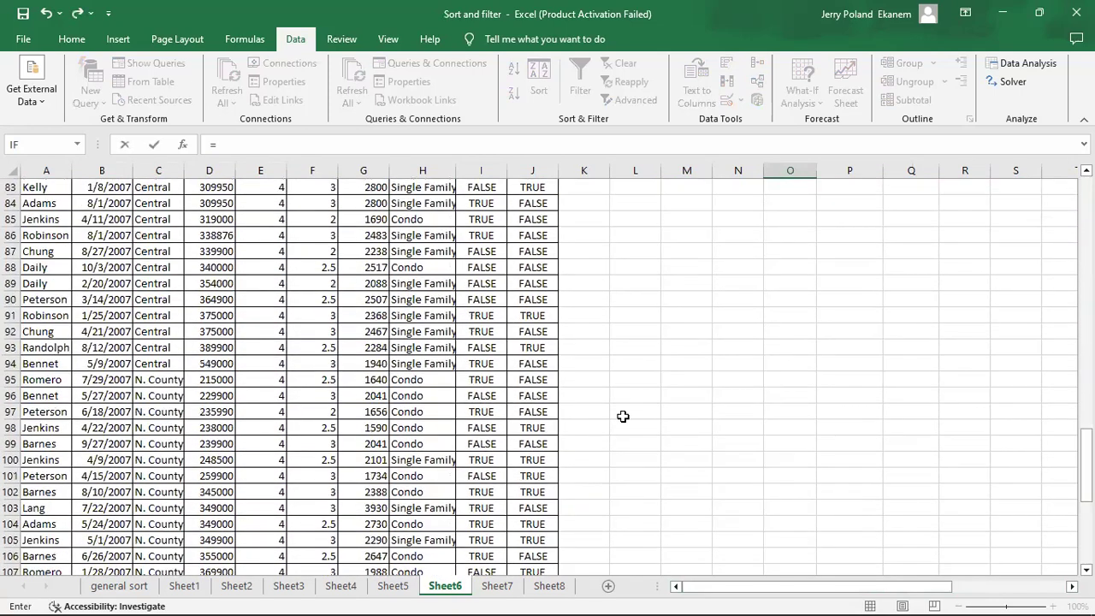
click(164, 382)
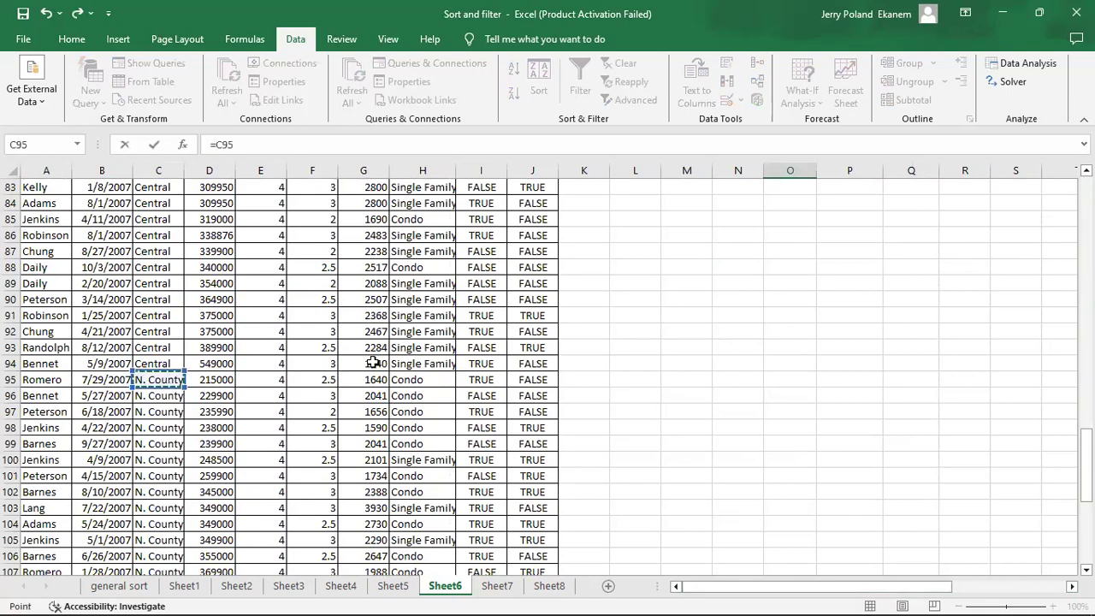
key(Escape)
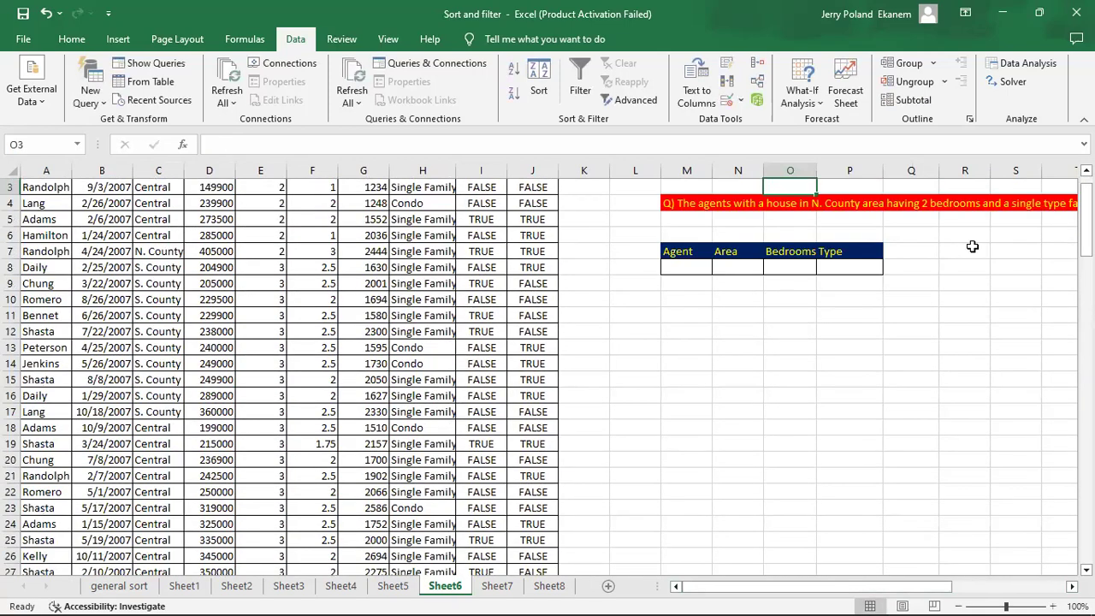
Set the Bedrooms criterion in Q2 to 2.
drag(1086, 245, 1086, 235)
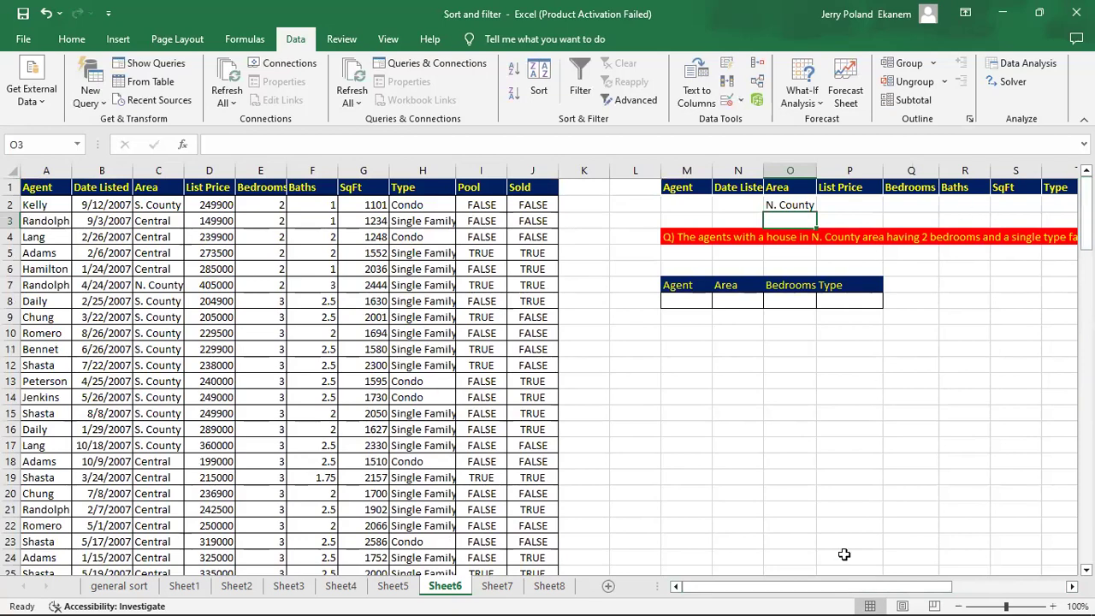
drag(844, 586, 885, 590)
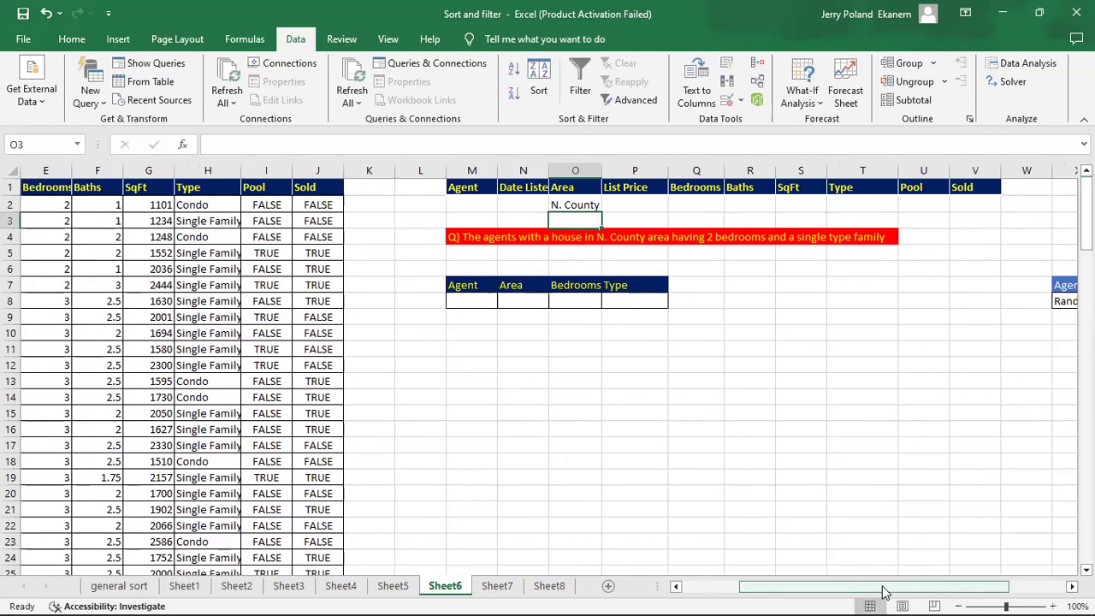
drag(885, 590, 885, 591)
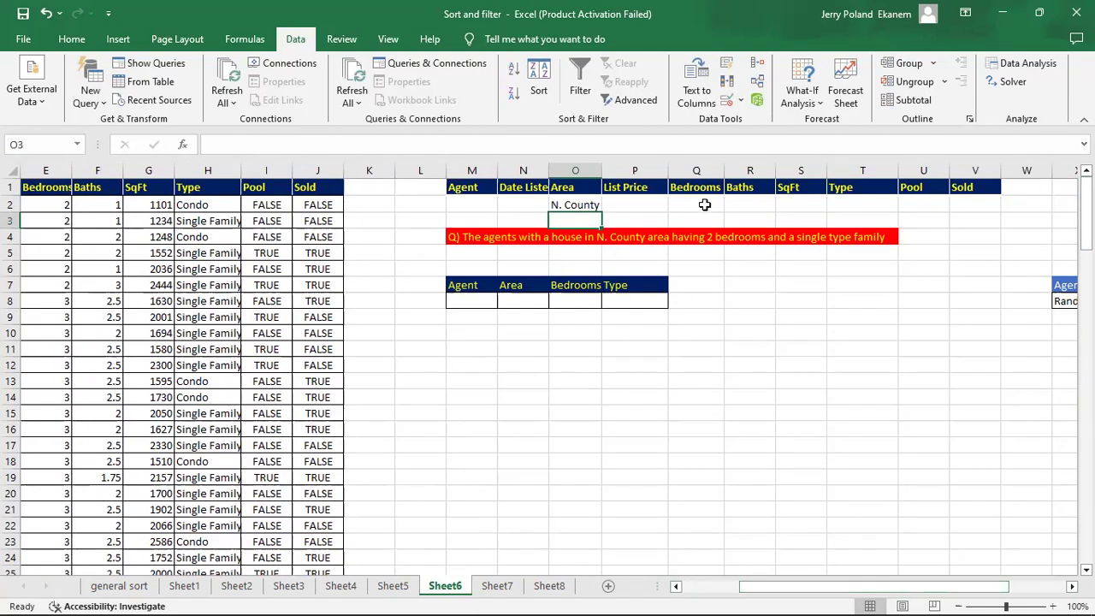
click(705, 205)
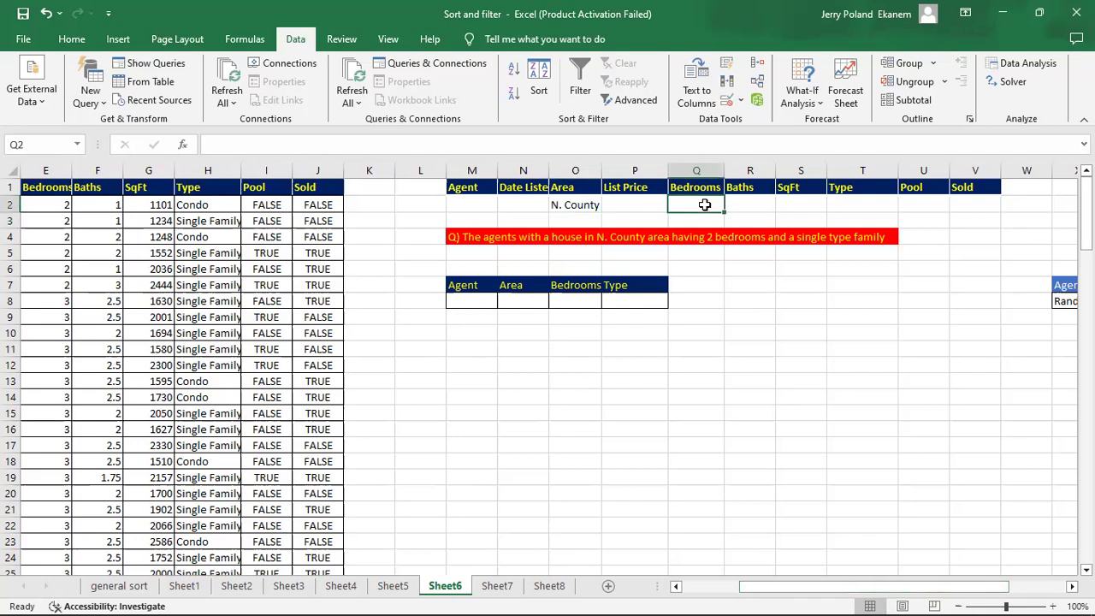
text(2)
key(Return)
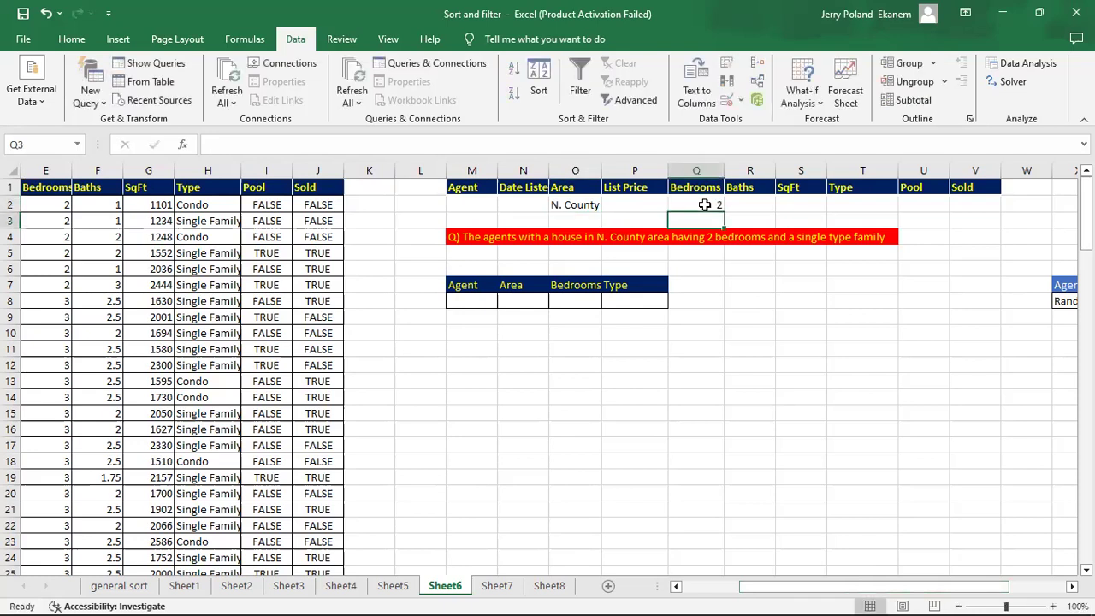
Set the Type criterion in T2 to Single Family by referencing cell H3 of the data table.
click(861, 204)
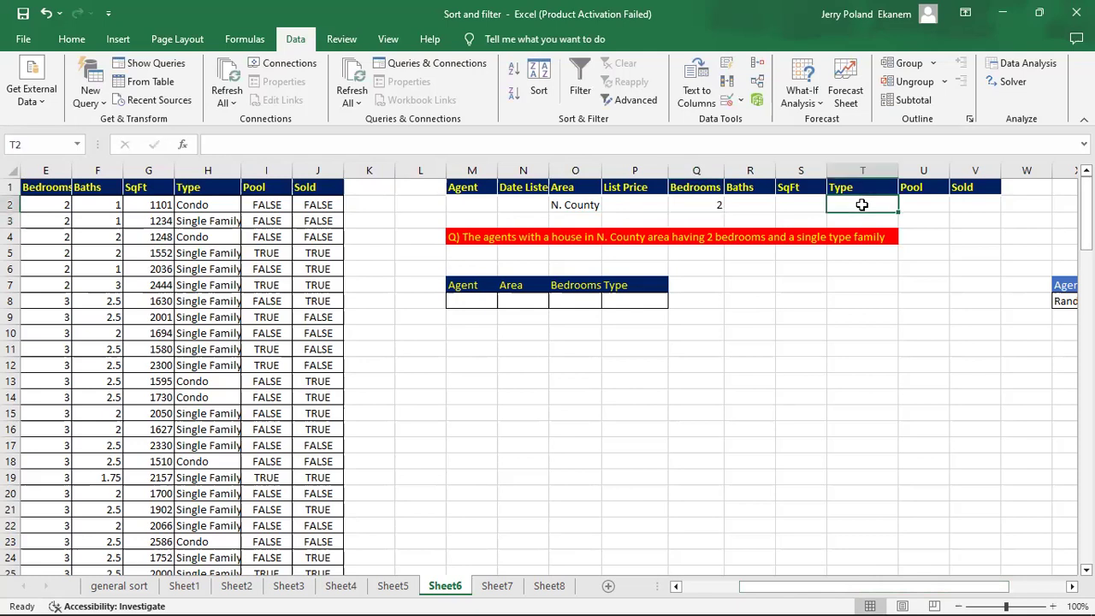
text(=)
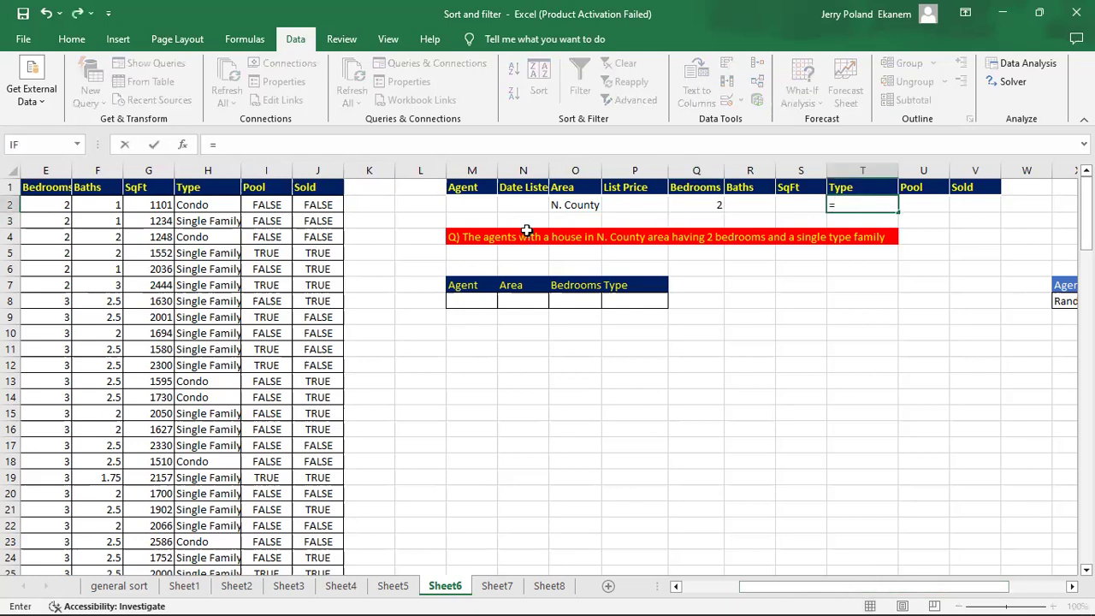
click(203, 220)
key(Return)
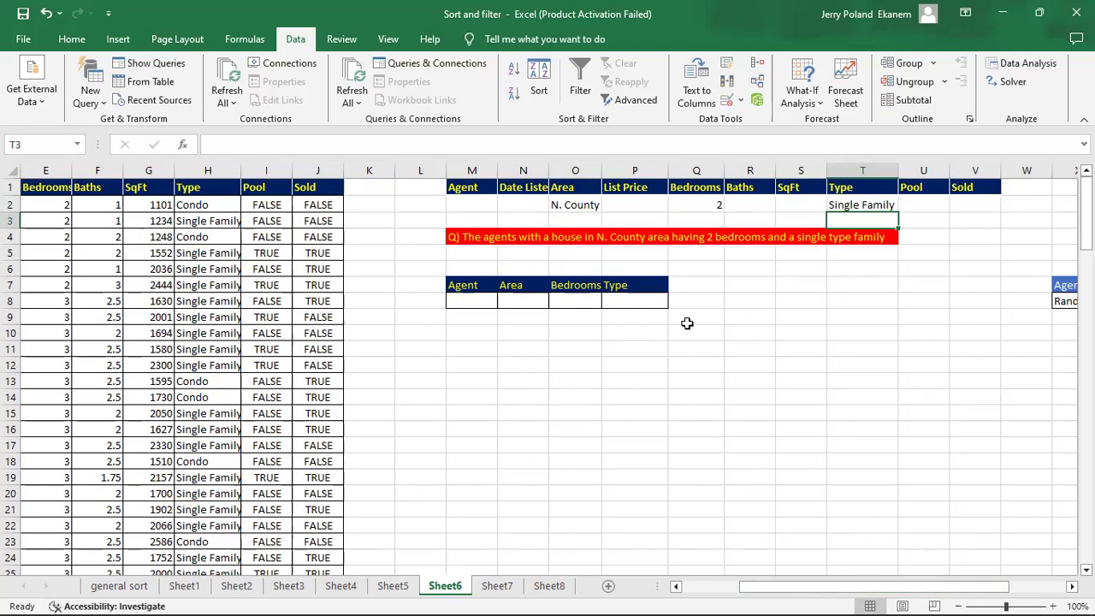
Change the output table's heading in O7 to Bedroom.
click(476, 286)
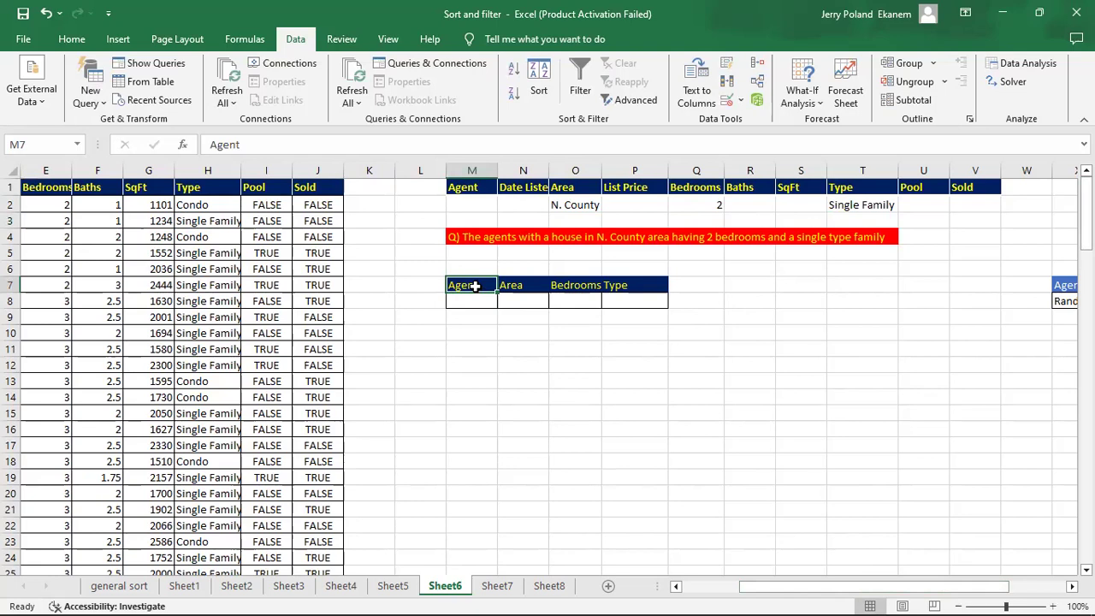
double_click(595, 287)
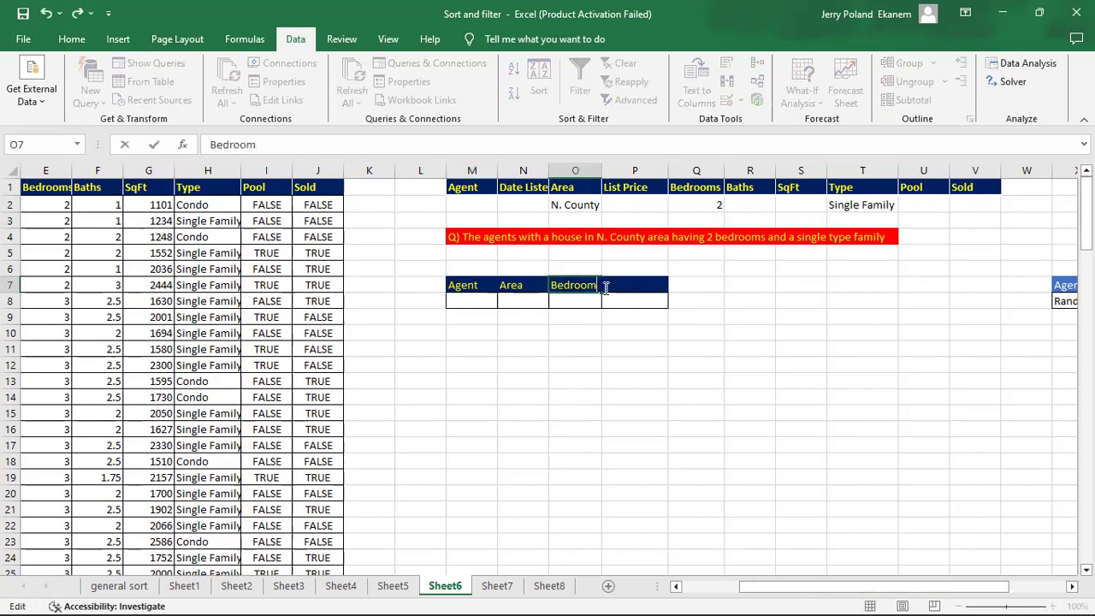
key(Return)
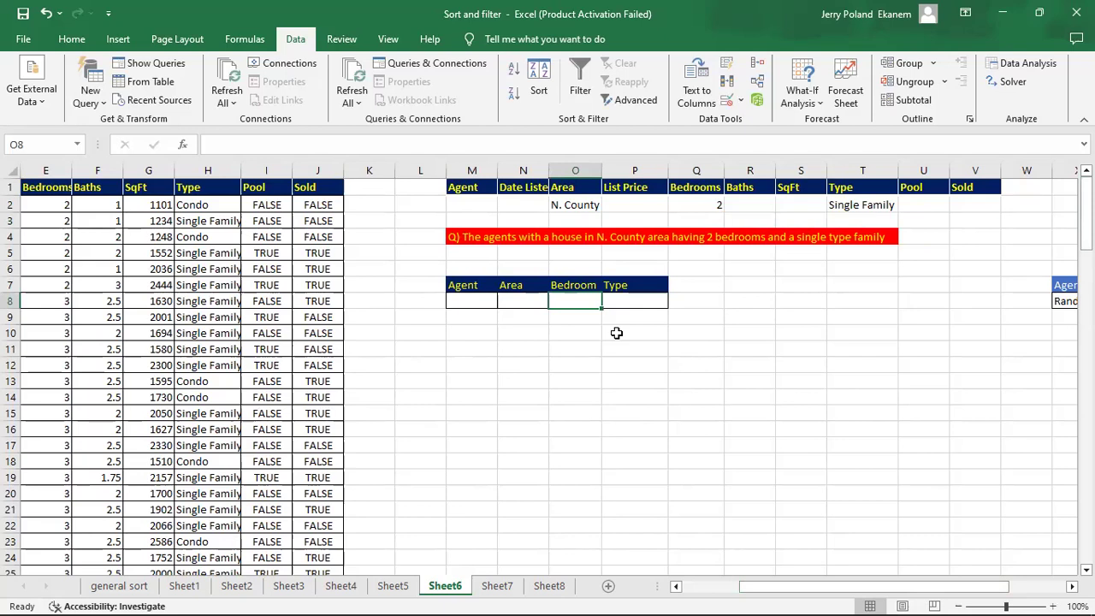
Start an Advanced Filter with list range A1:J126 and criteria range M1:V2.
click(473, 286)
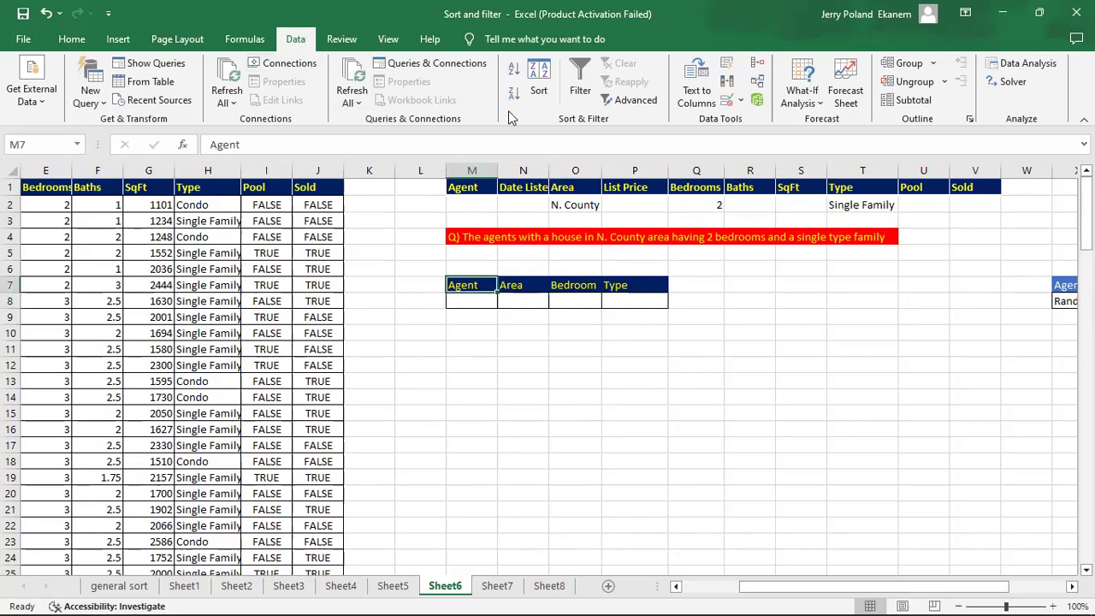
click(635, 101)
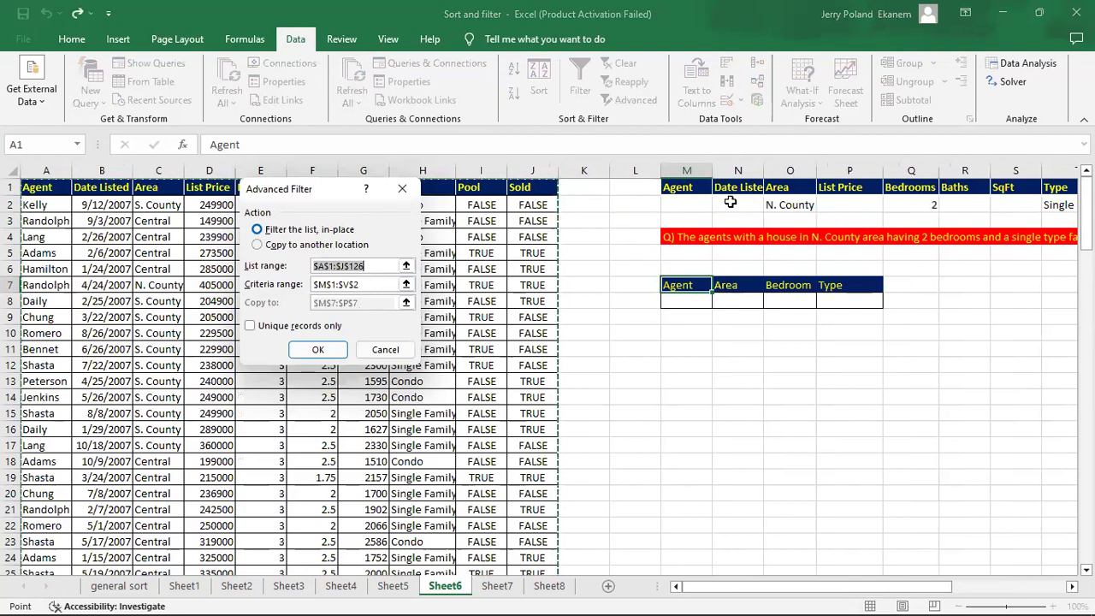
click(406, 284)
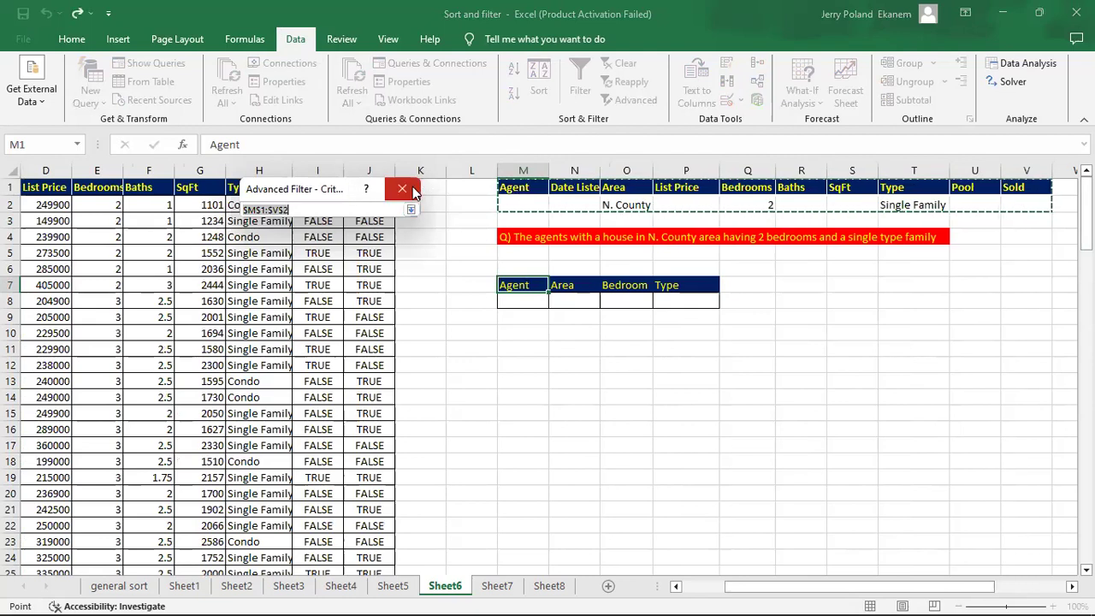
key(Return)
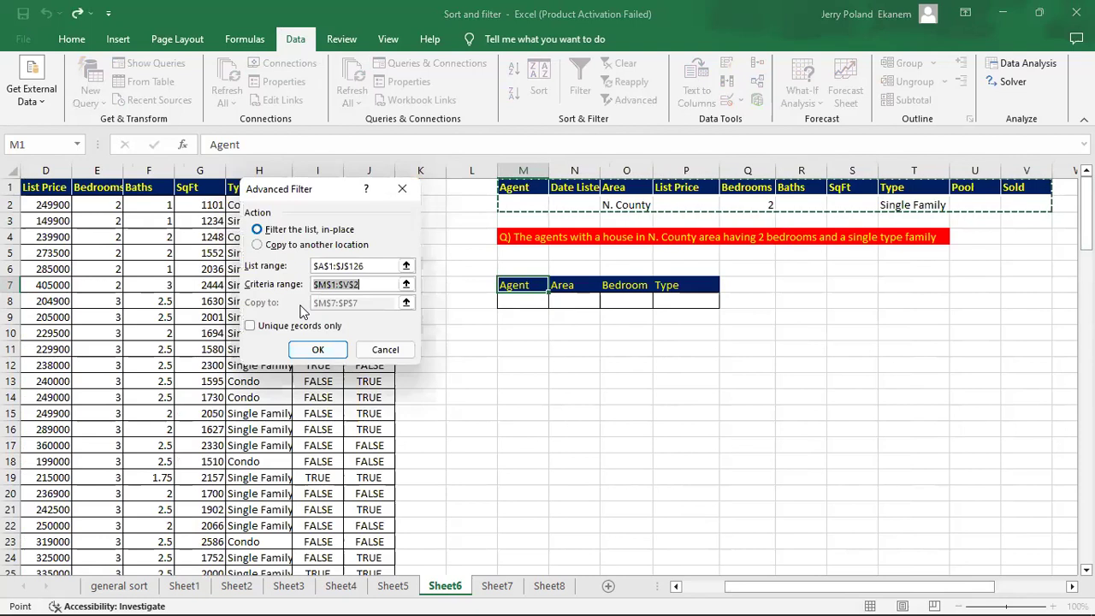
Try to copy the filtered records to another location, with the output headings M7:P7 as the copy-to range.
click(258, 245)
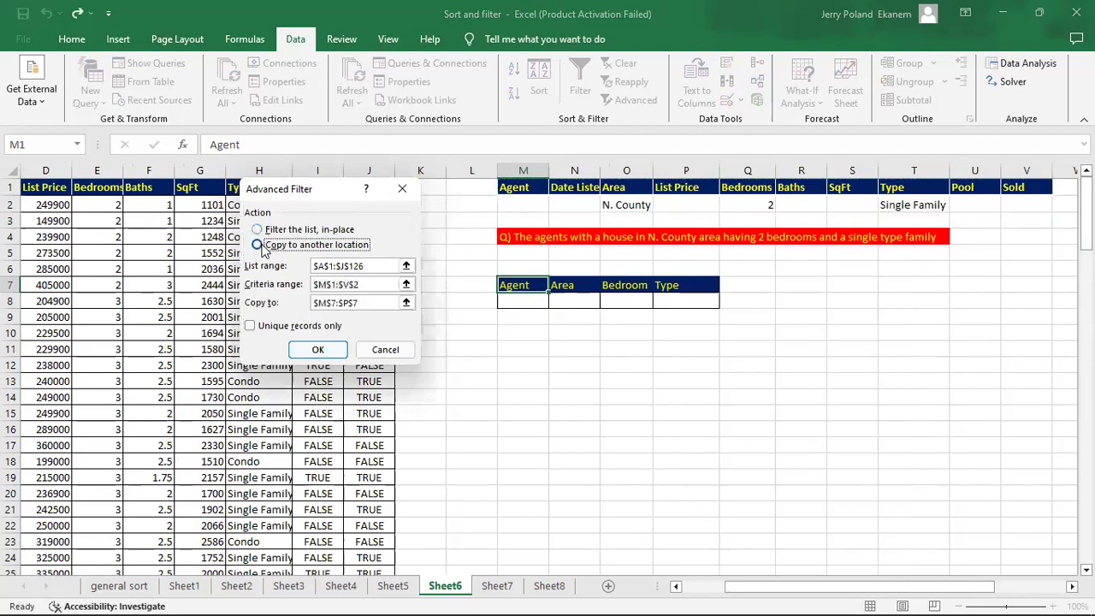
click(327, 304)
click(407, 304)
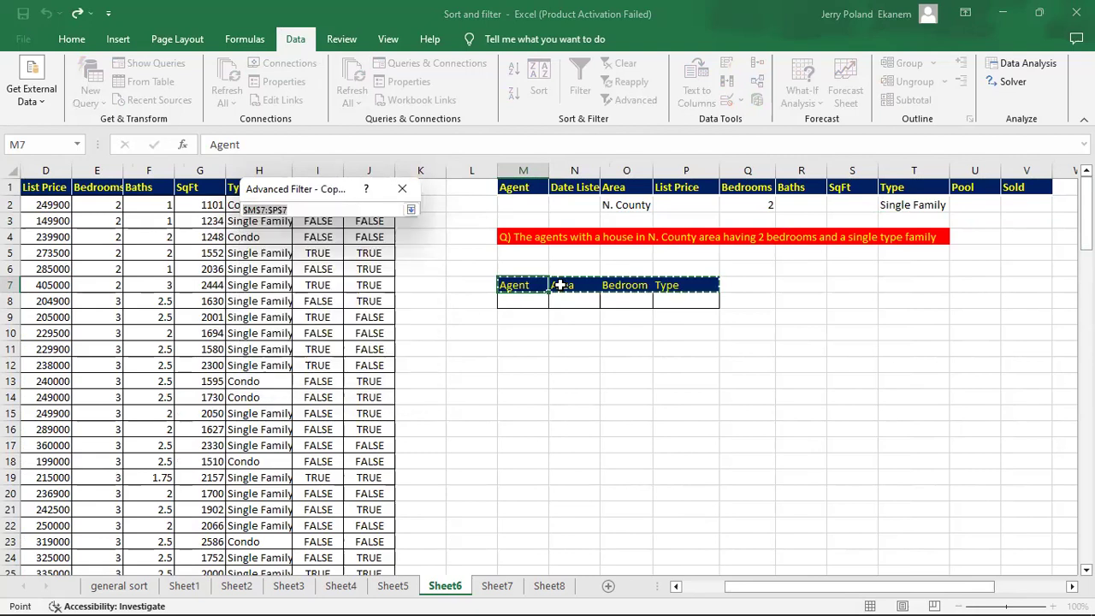
drag(514, 285, 697, 294)
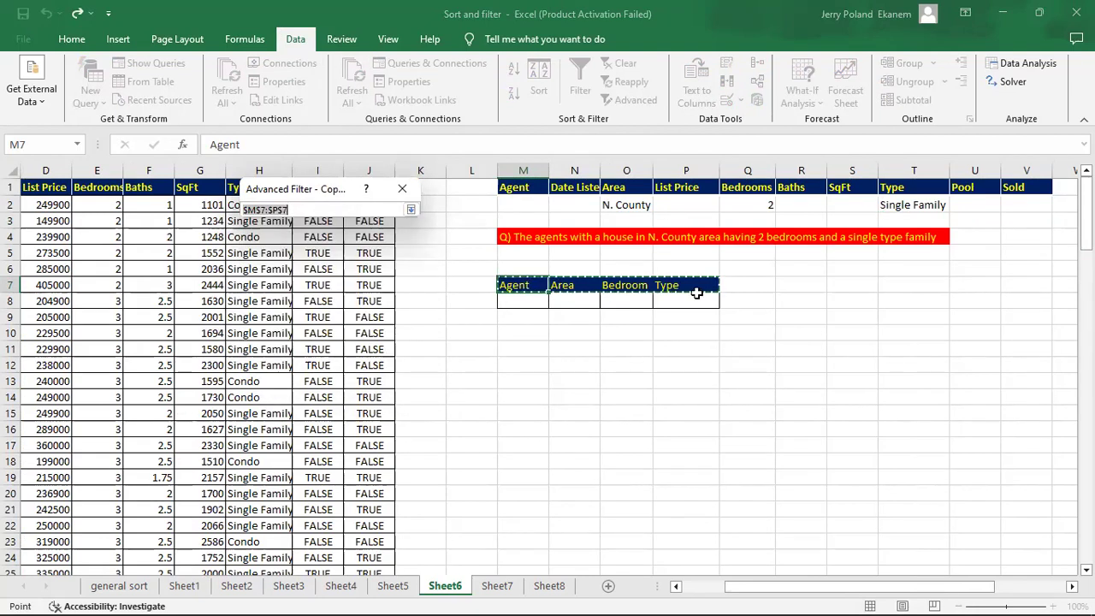
click(409, 207)
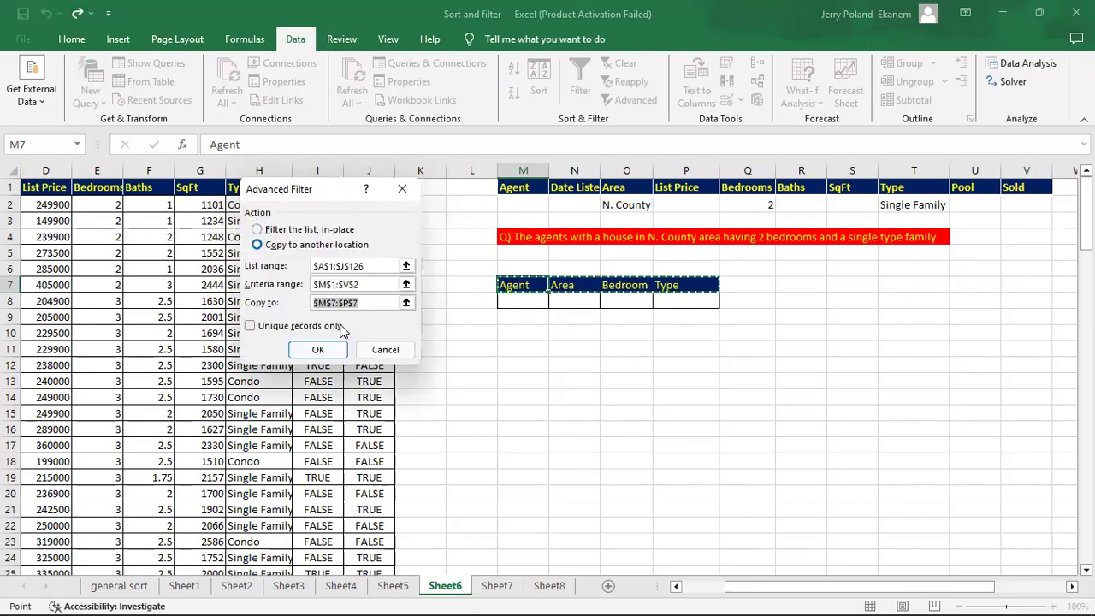
click(319, 351)
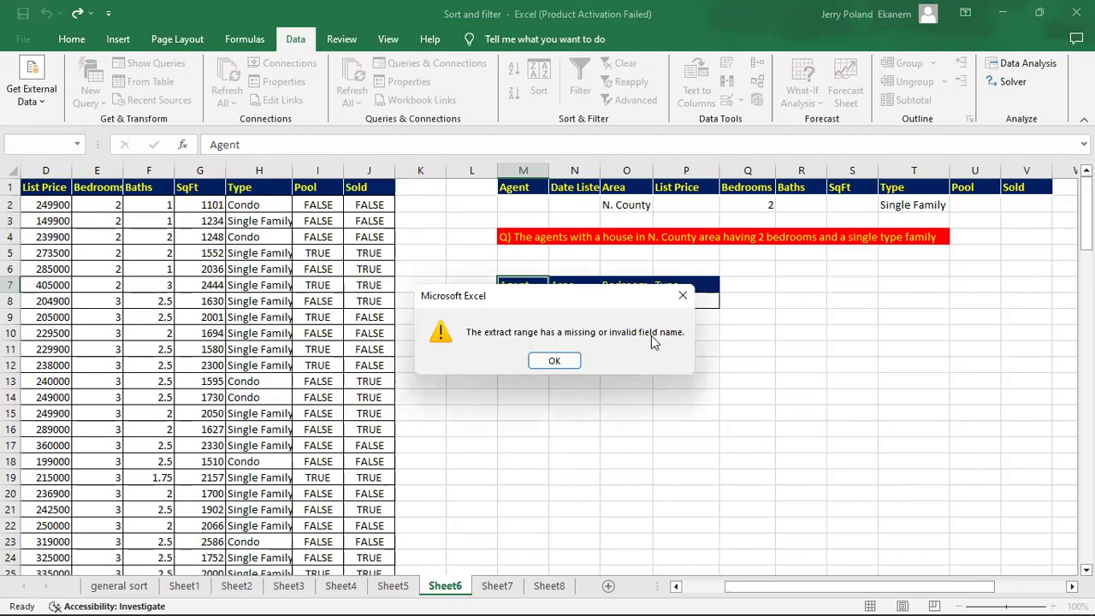
click(561, 362)
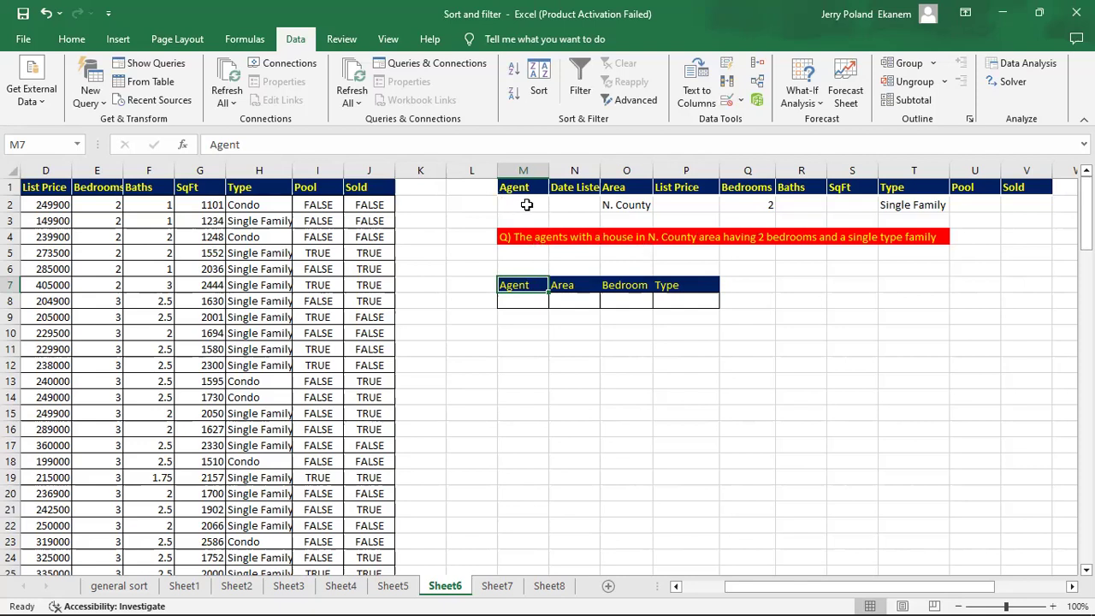
Correct the output table's heading in O7 to Bedrooms so it matches the data table's field name.
click(577, 285)
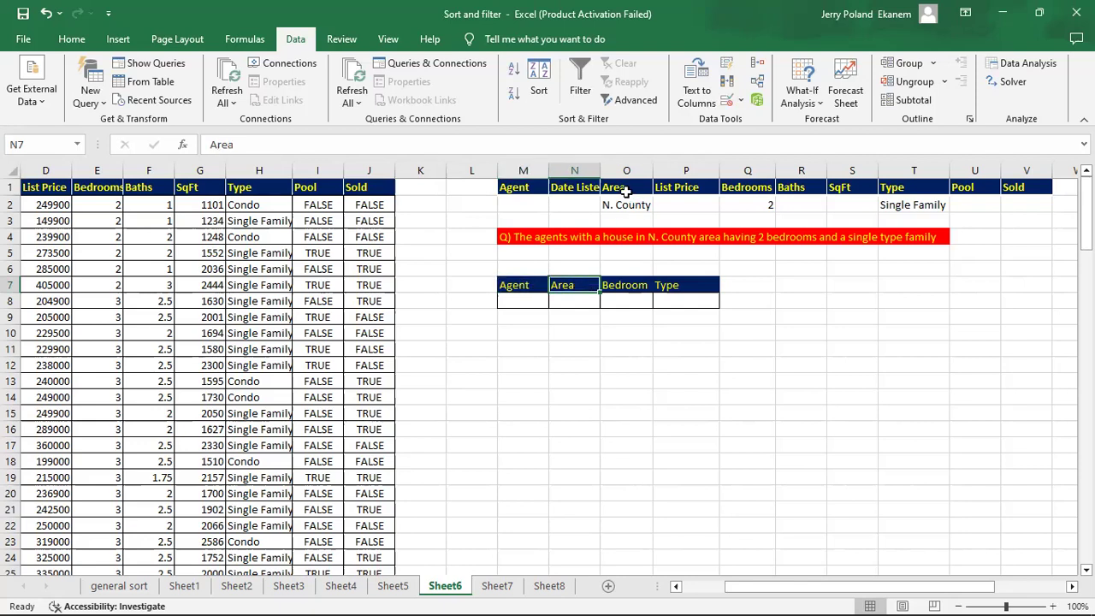
click(636, 285)
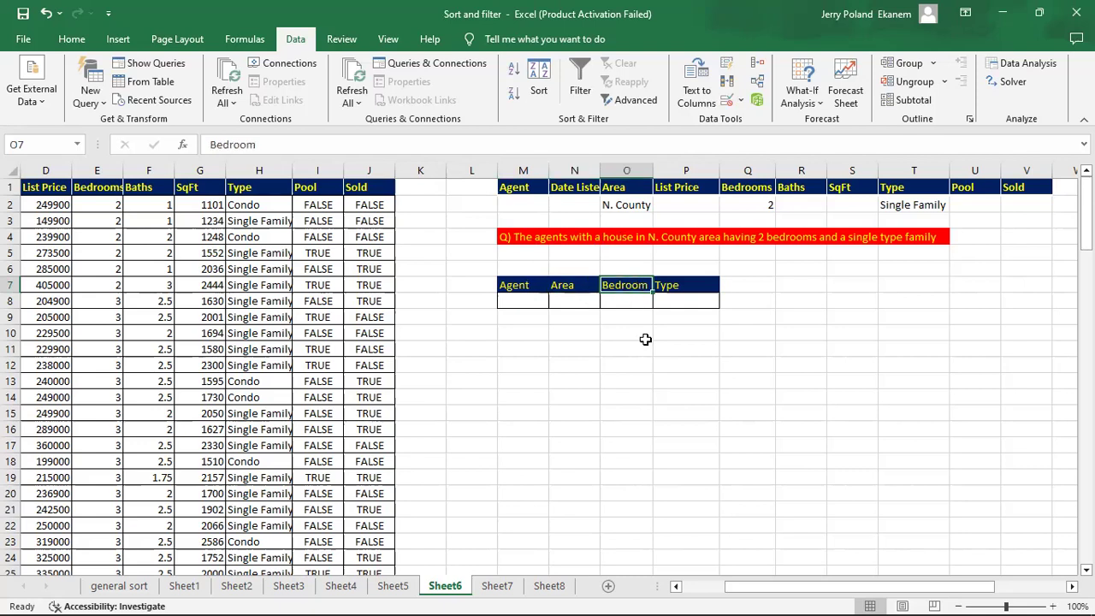
double_click(634, 285)
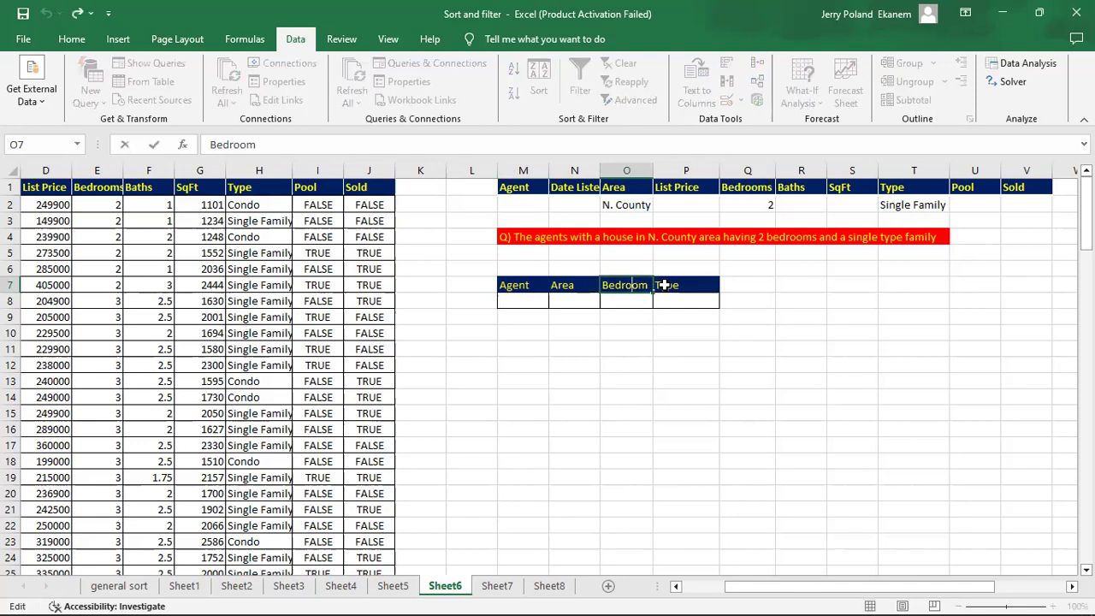
text(s)
key(Return)
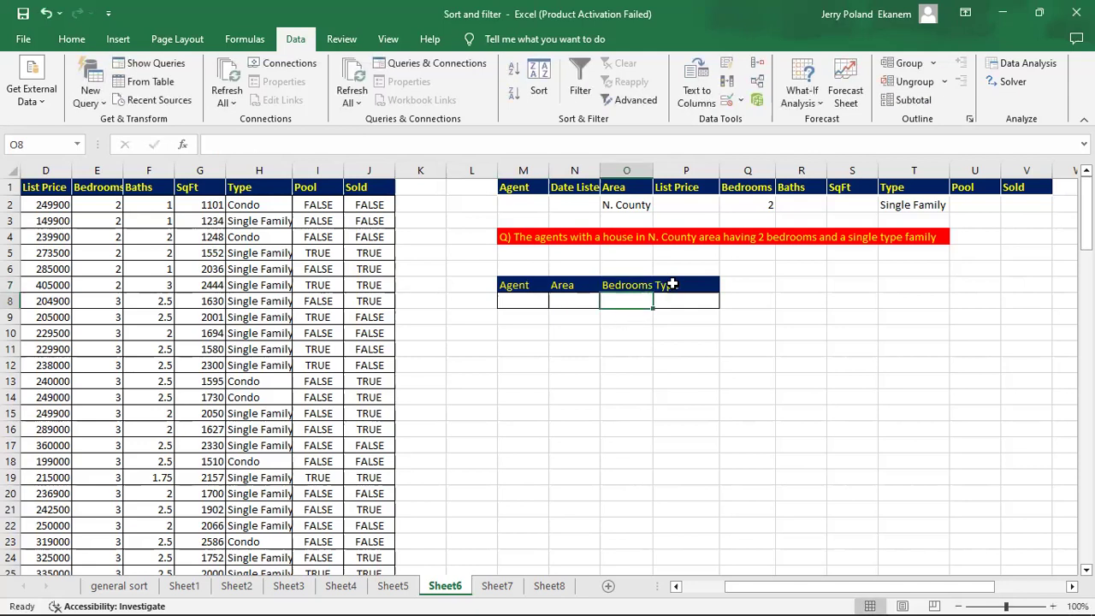
Run the Advanced Filter again on A1:J126 with criteria M1:V2, copying the results to M7:P7.
click(672, 284)
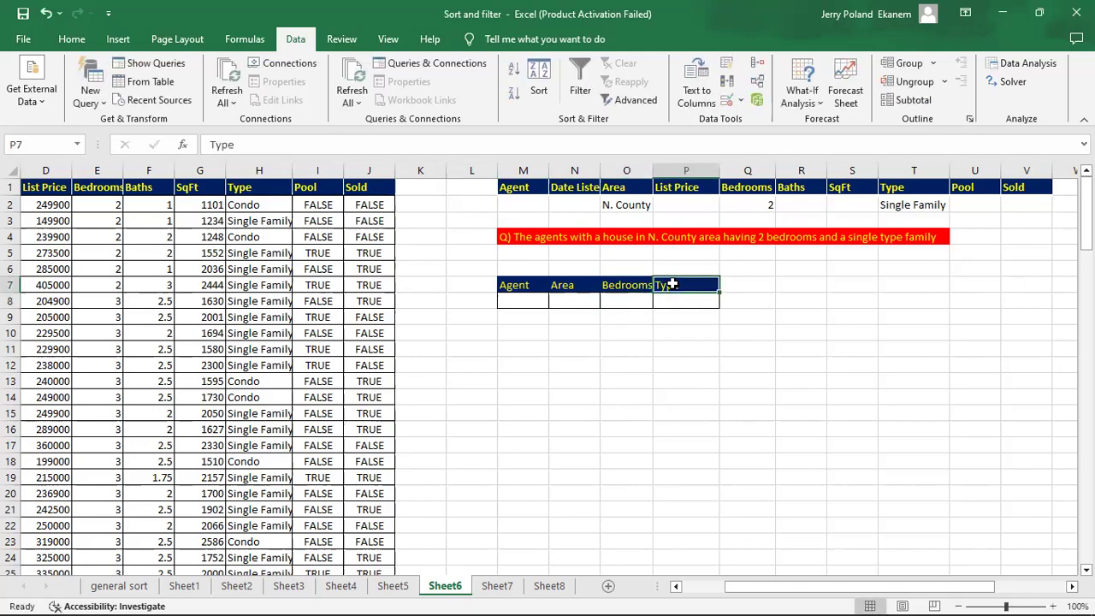
click(575, 287)
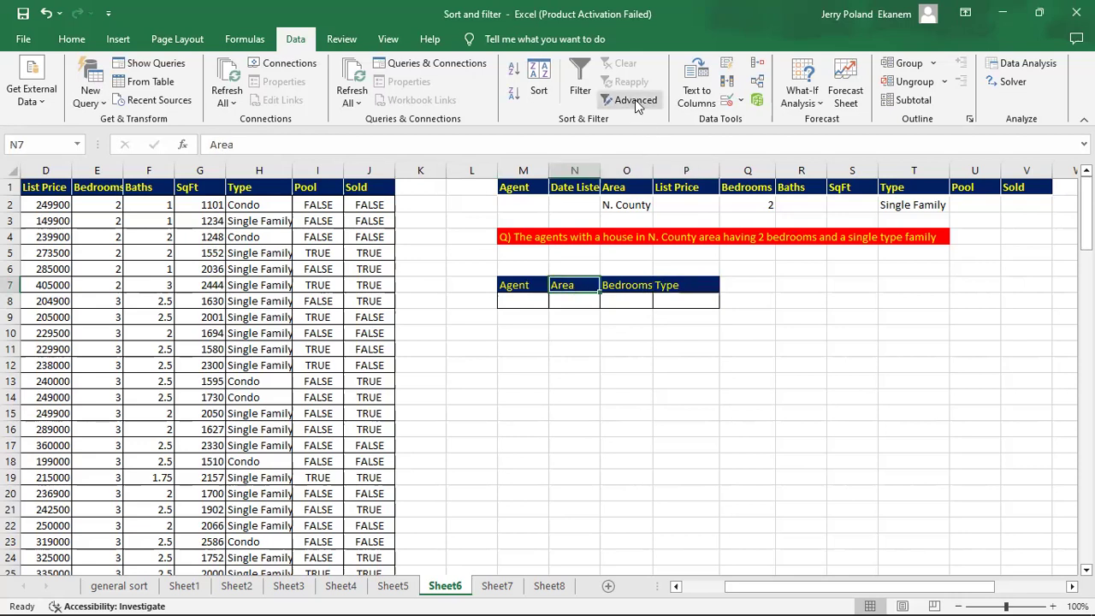
click(521, 292)
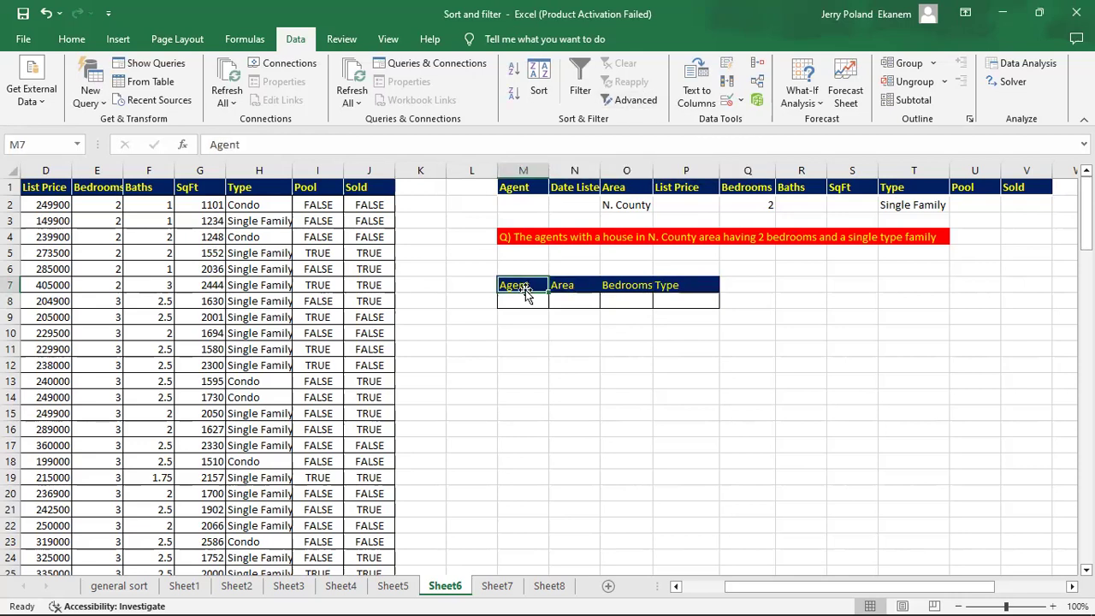
click(638, 101)
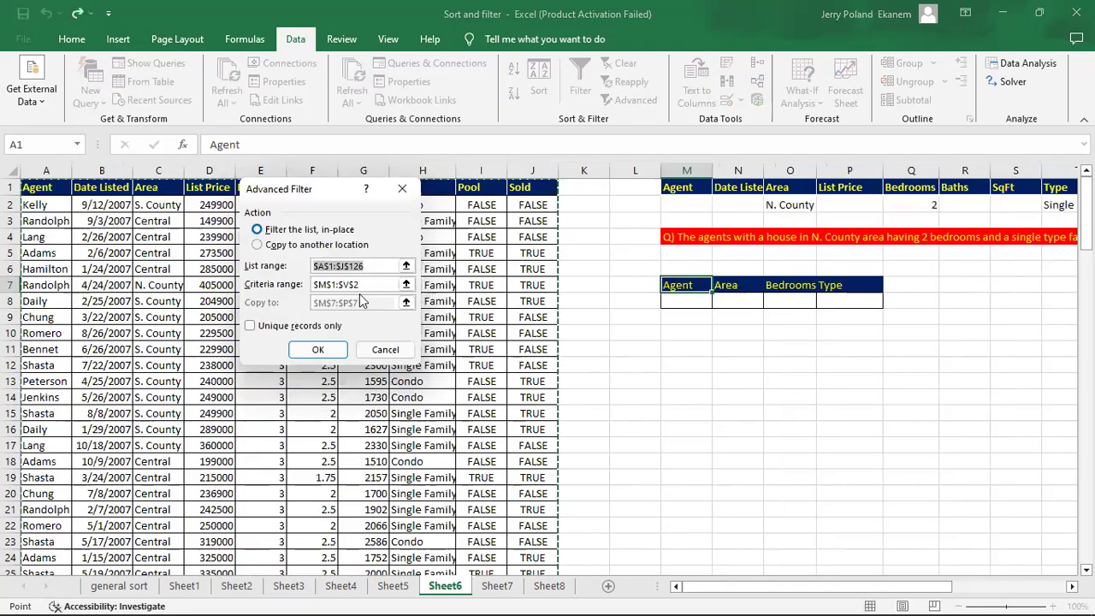
click(259, 246)
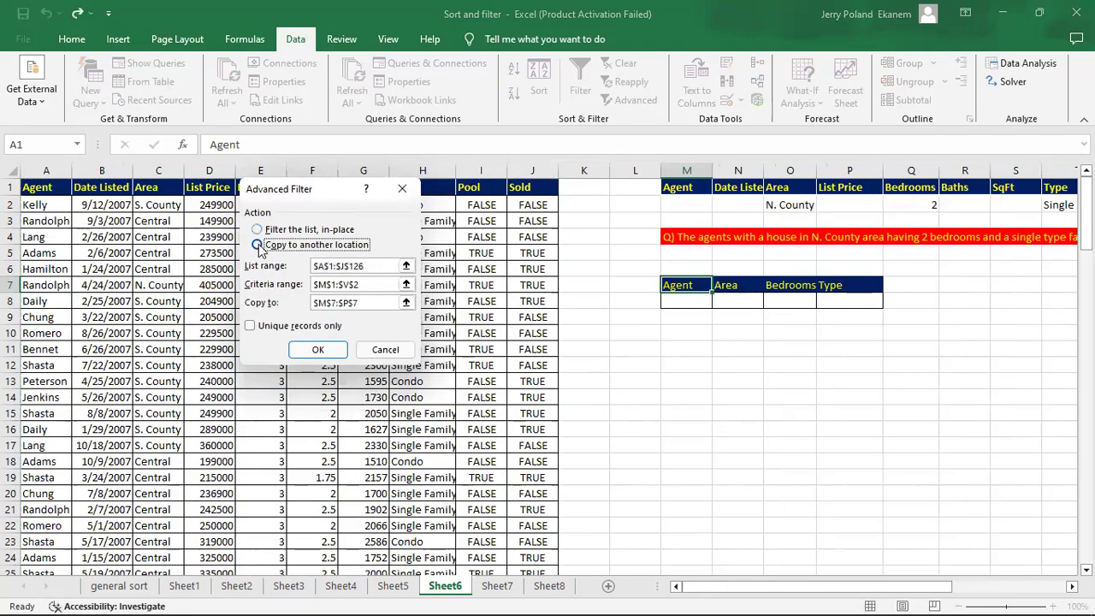
click(318, 350)
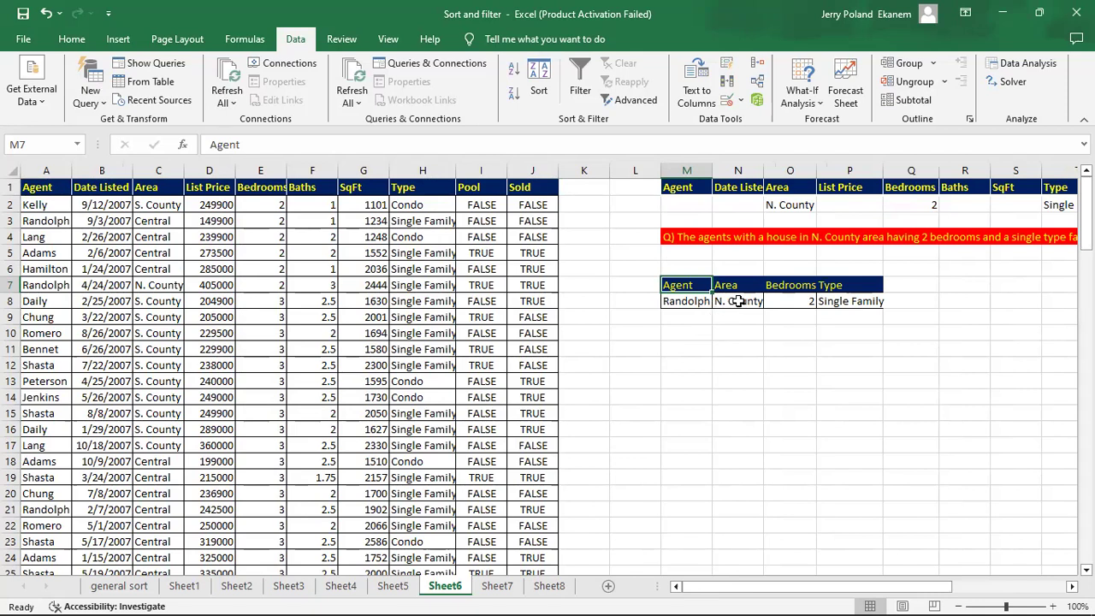
Turn on column filters for the data table on Sheet6.
click(862, 305)
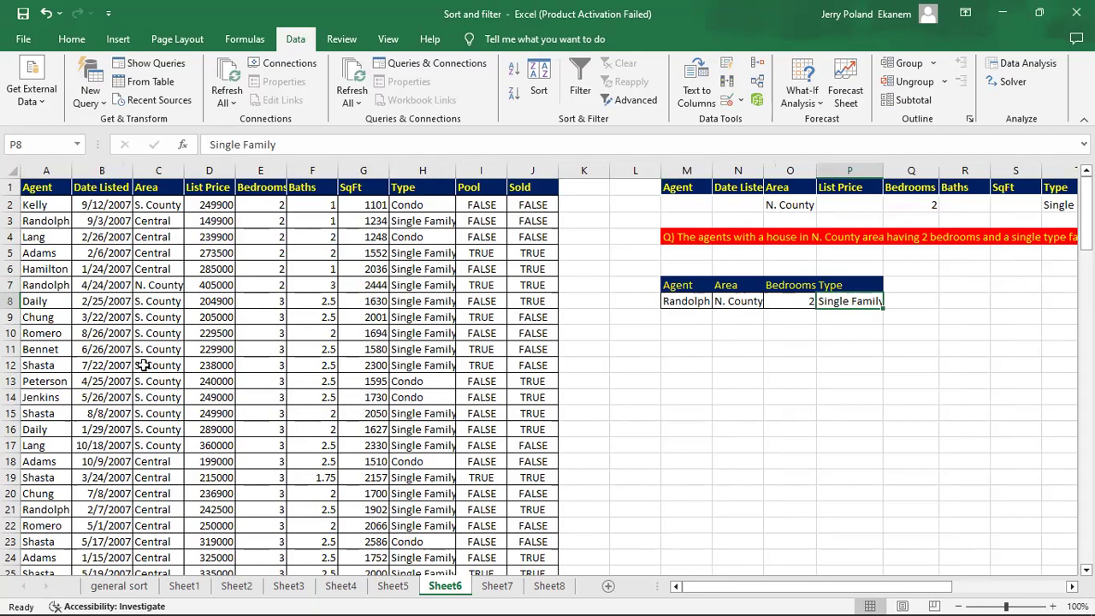
click(52, 394)
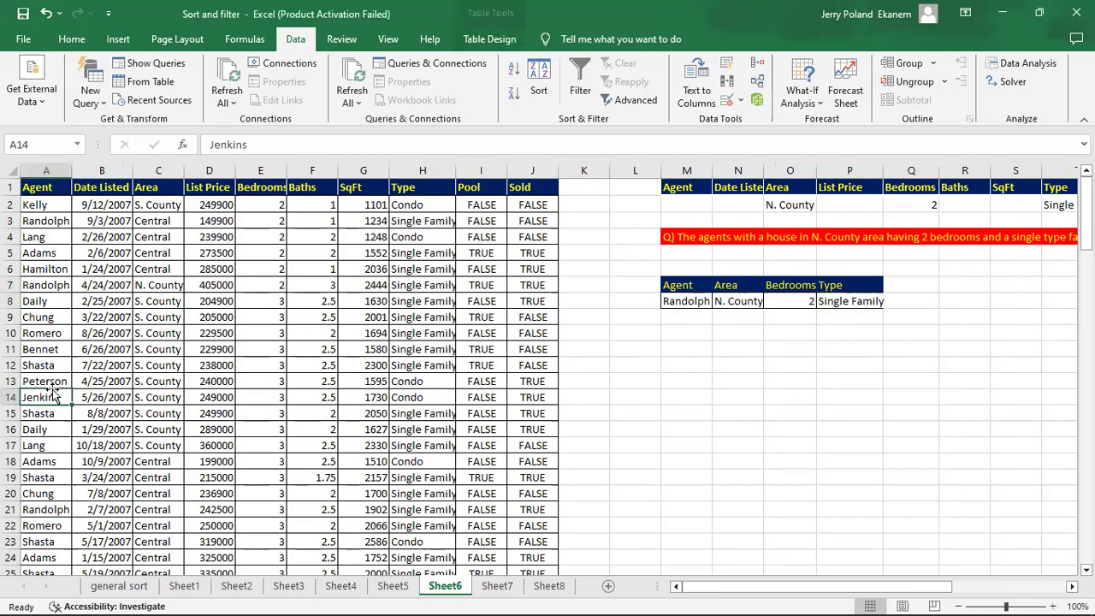
click(117, 288)
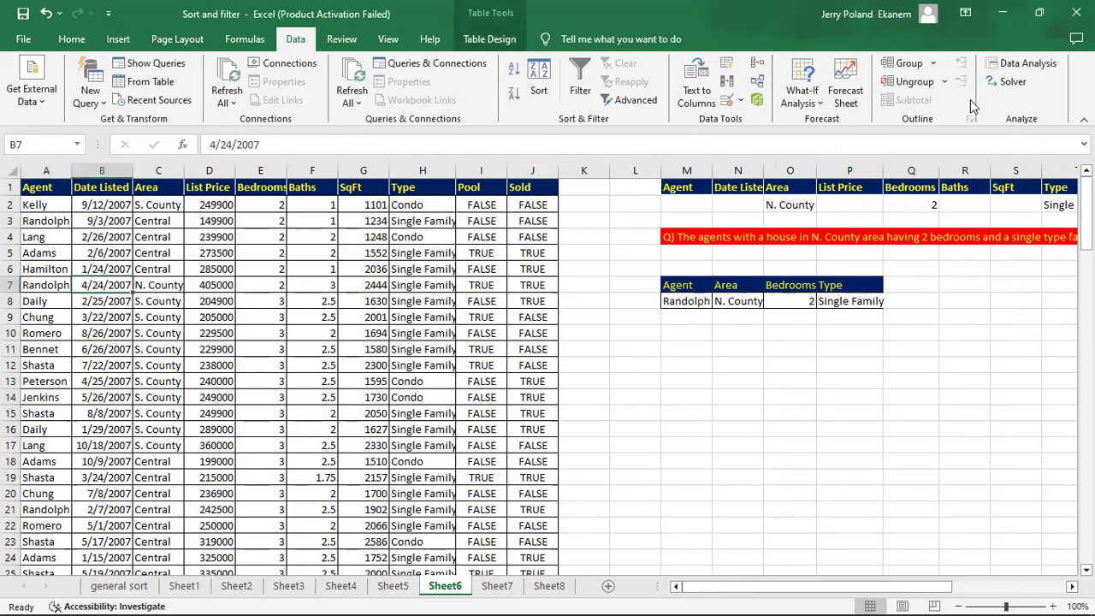
click(71, 39)
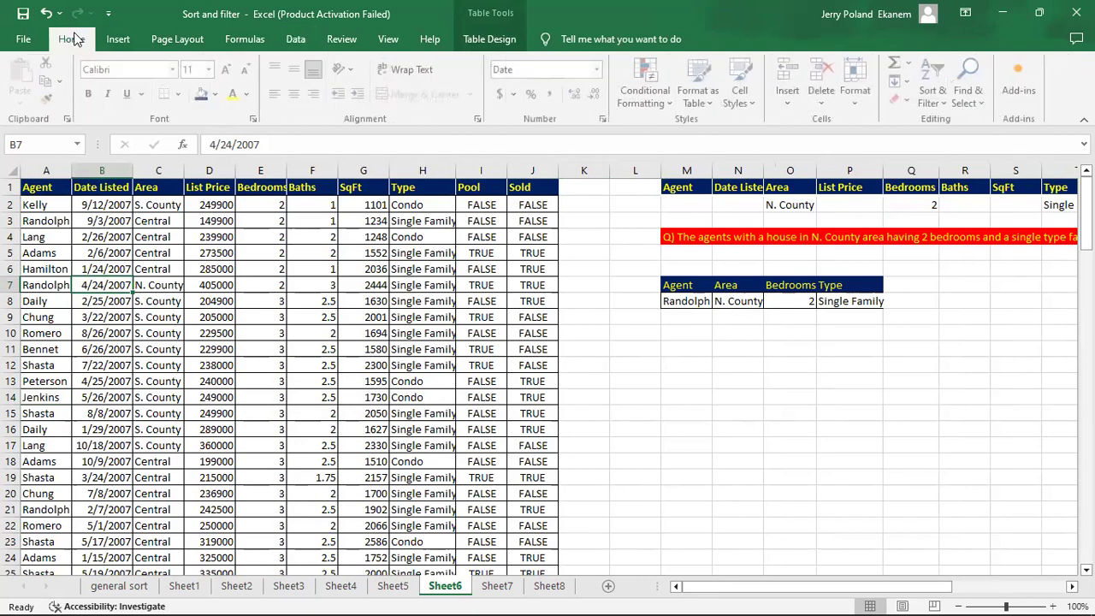
click(941, 99)
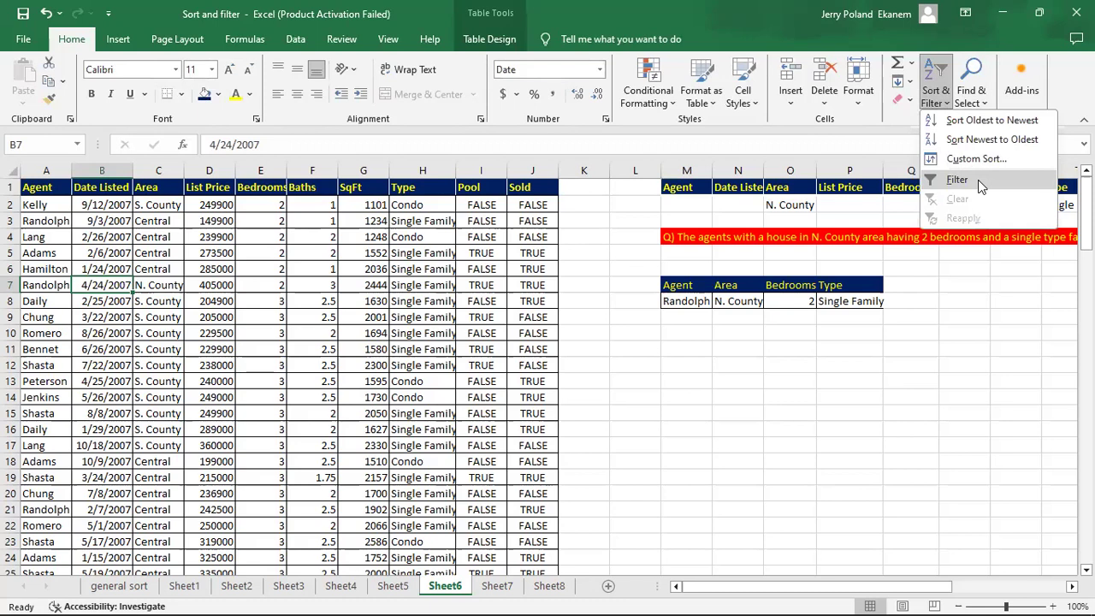
click(978, 180)
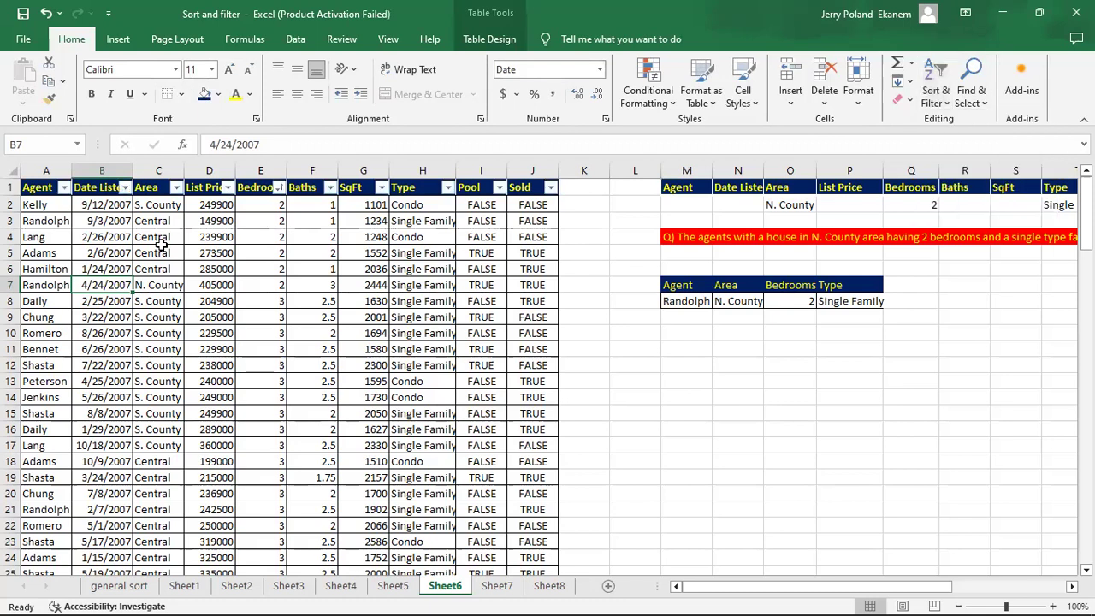
Filter the Agent column by searching for the agent extracted in M8 and showing only that agent's records.
click(64, 188)
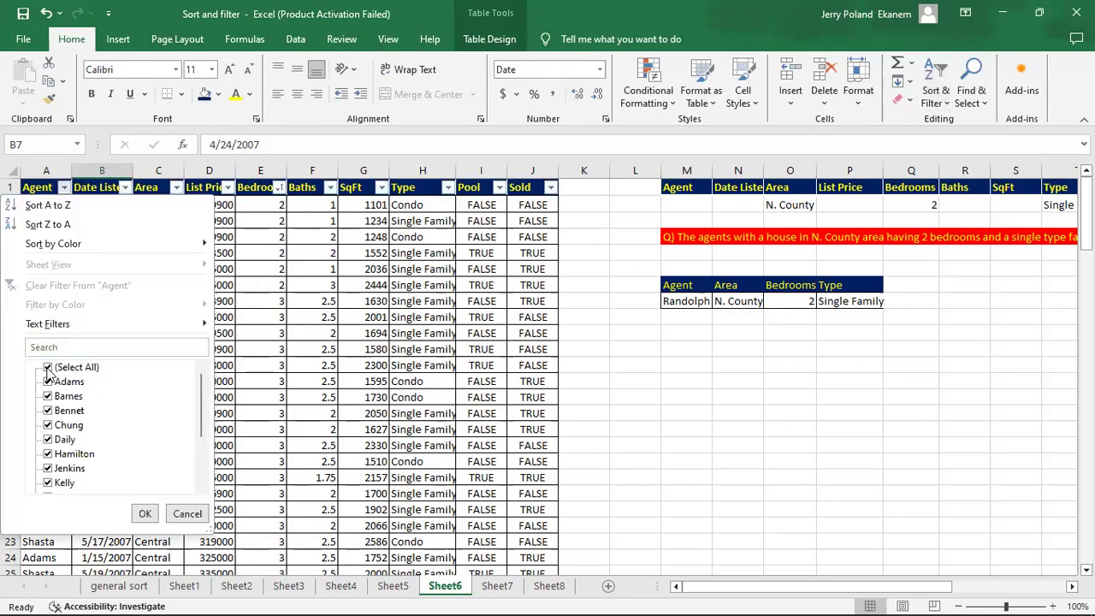
click(48, 368)
click(82, 347)
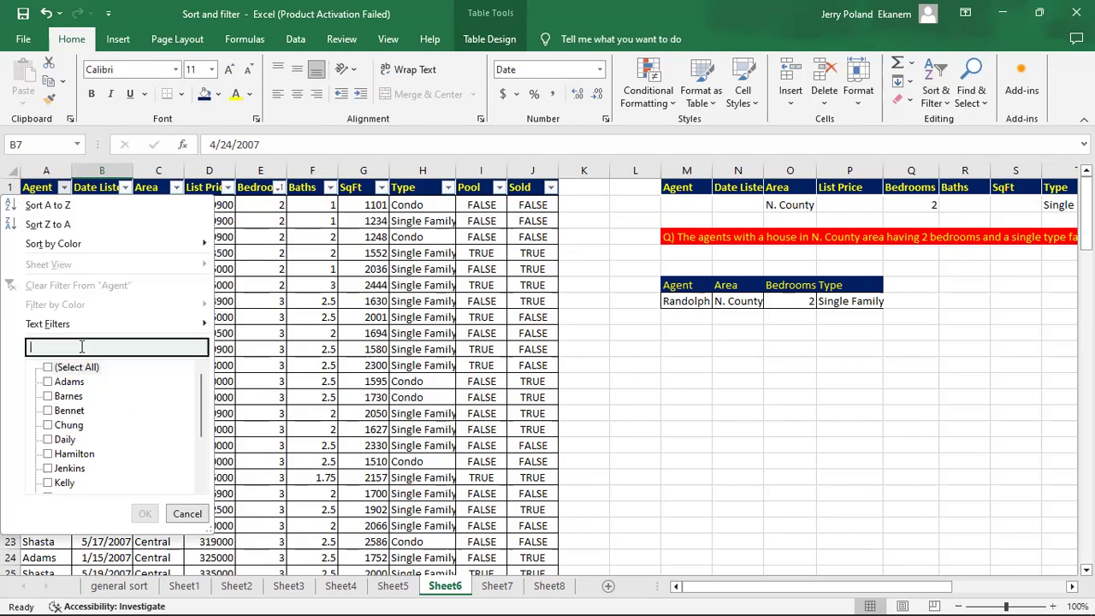
text(ran)
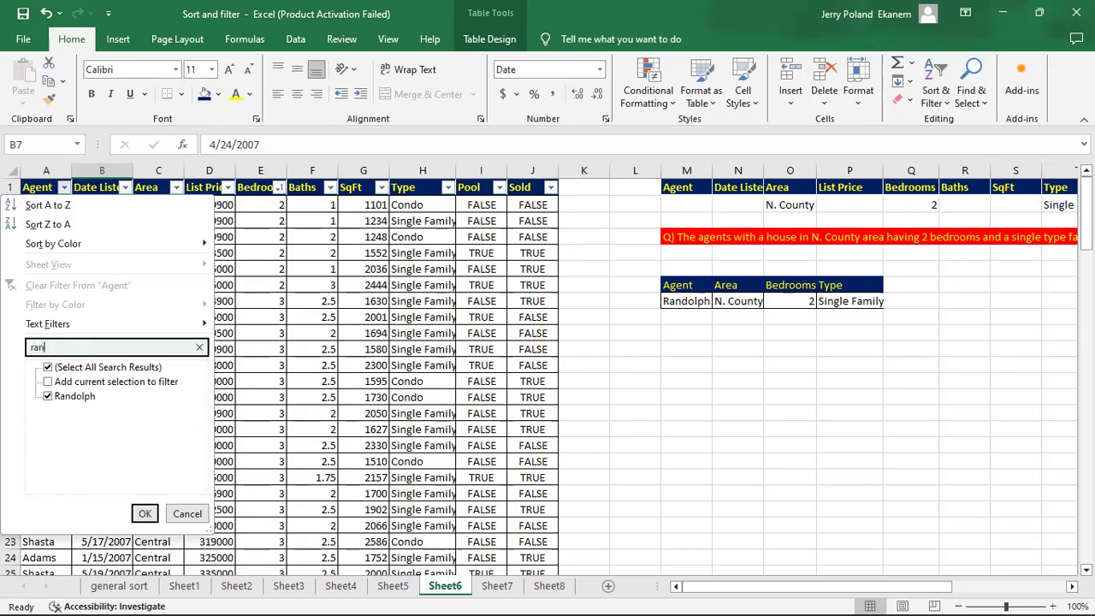
click(48, 368)
click(48, 368)
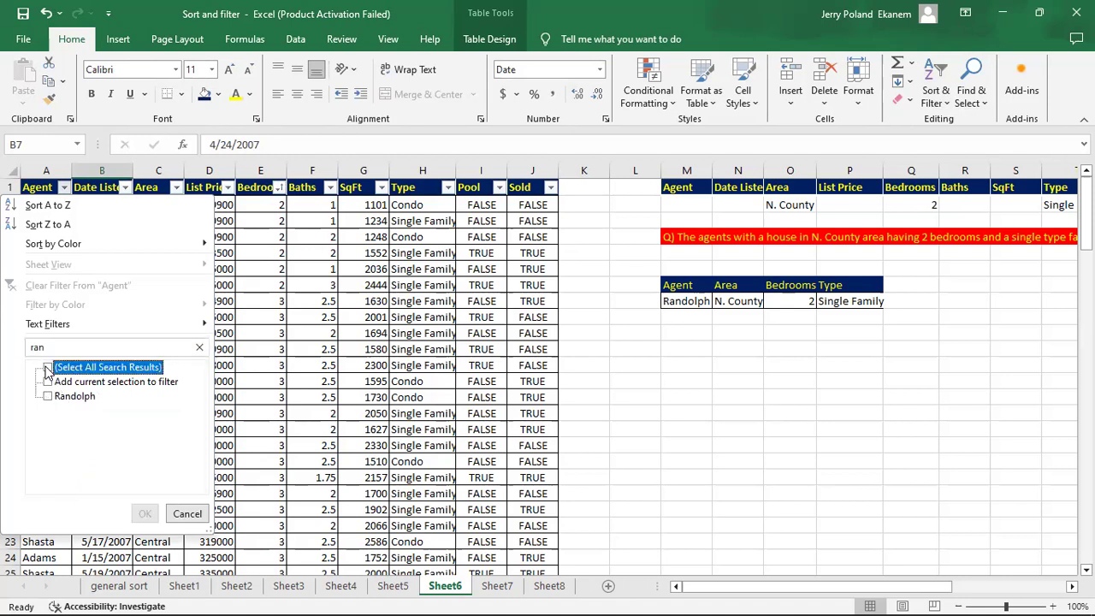
click(48, 397)
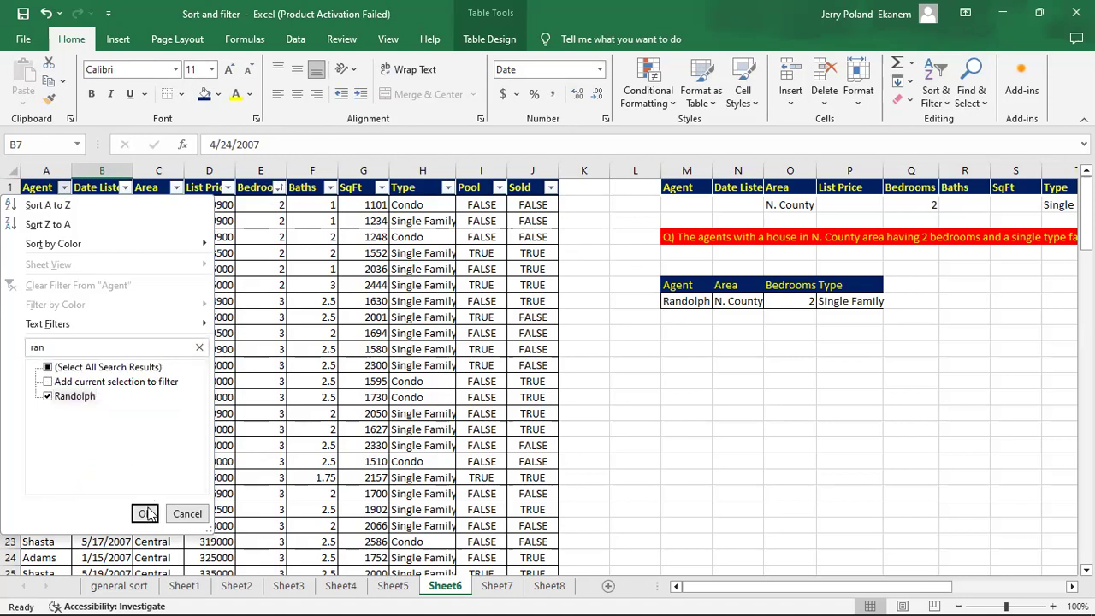
click(145, 514)
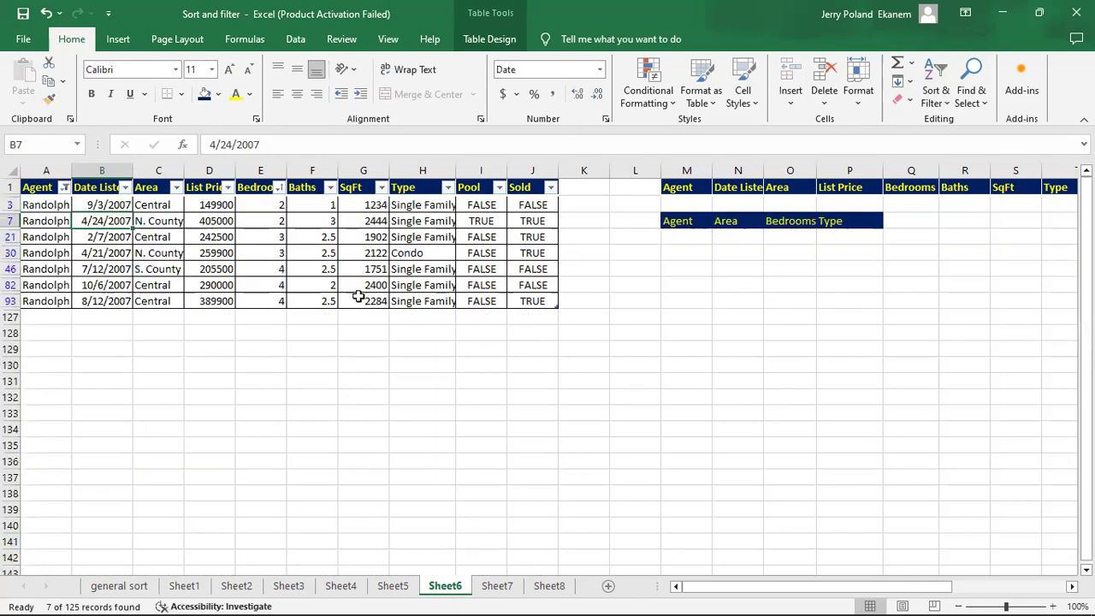
Turn off the data table's column filters to restore all records.
click(305, 285)
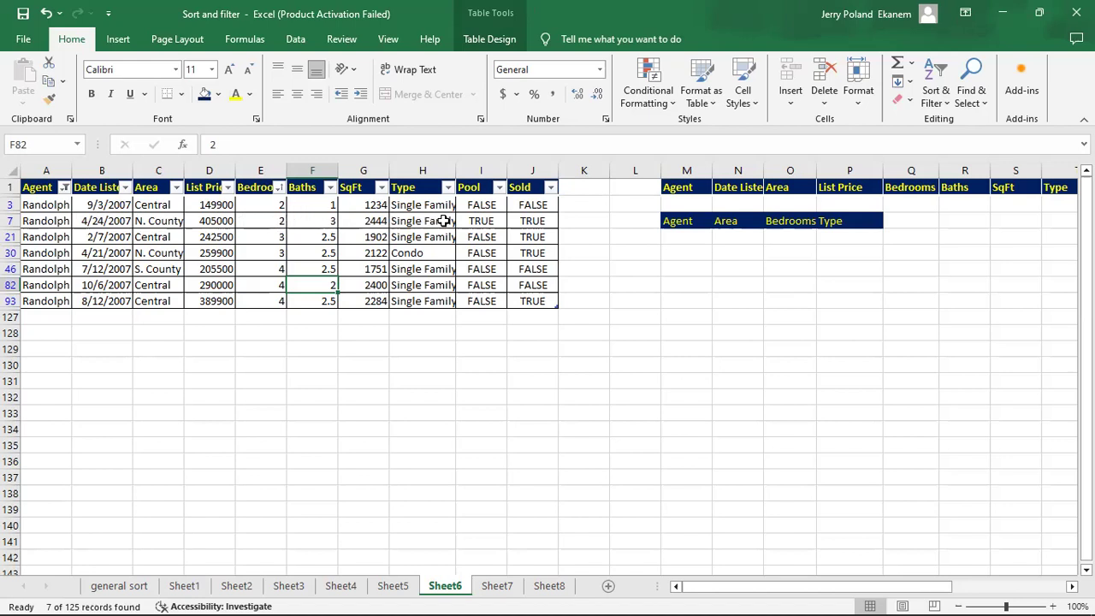
click(941, 101)
click(967, 181)
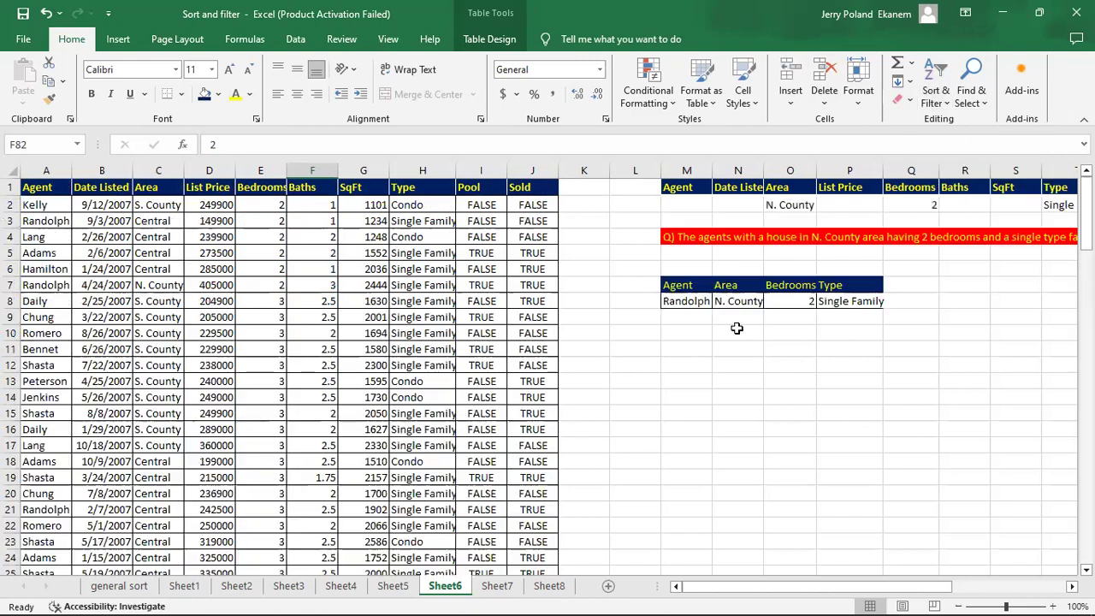
click(663, 382)
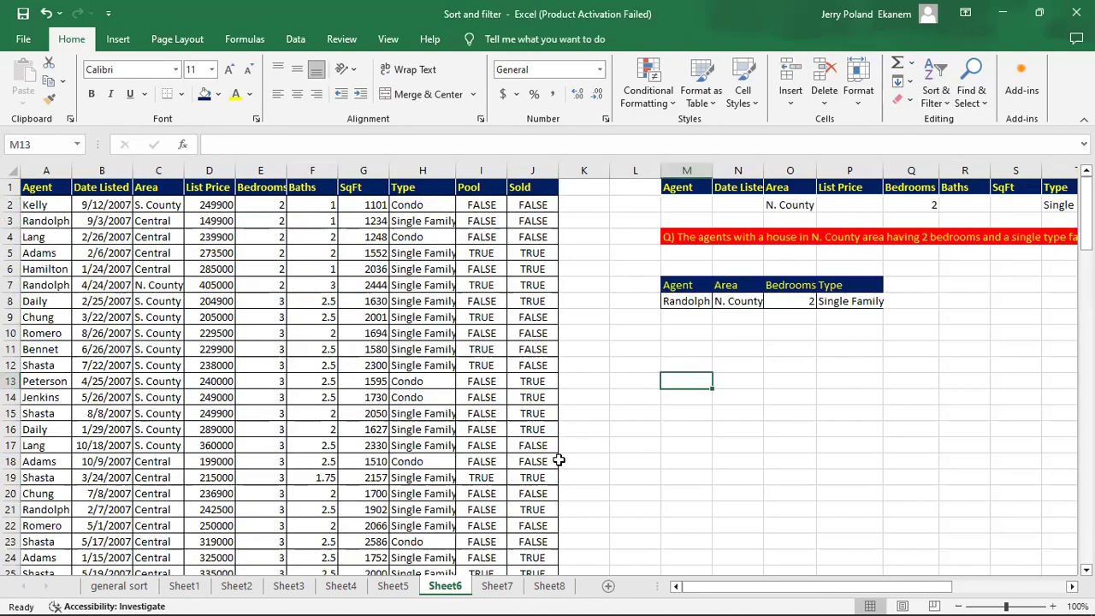
Switch to Sheet7 and go to the first List Price value, D2, in its data table.
click(497, 587)
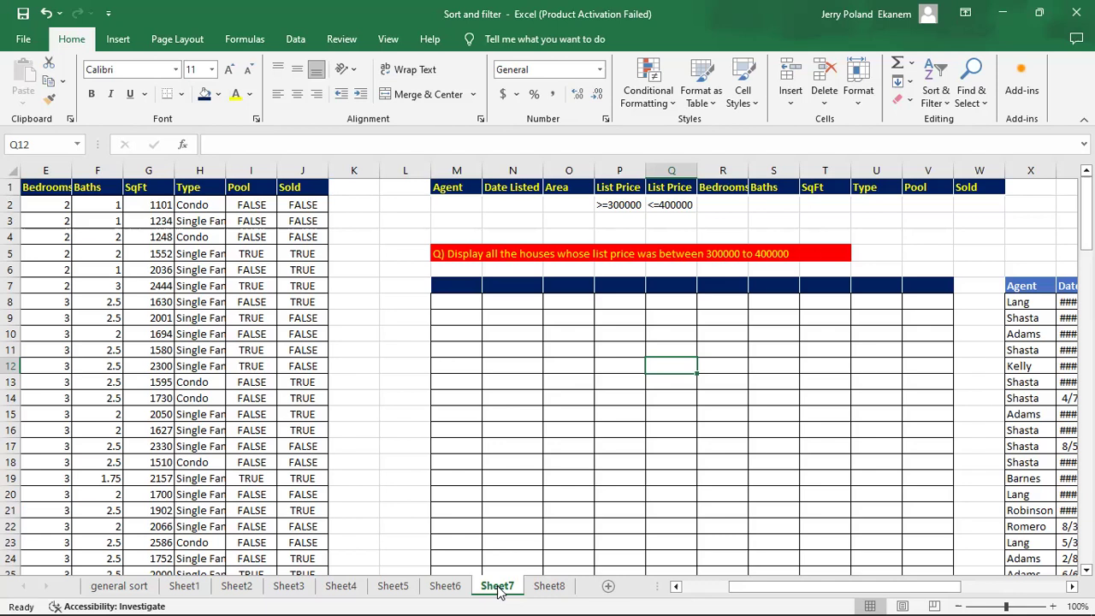
click(723, 425)
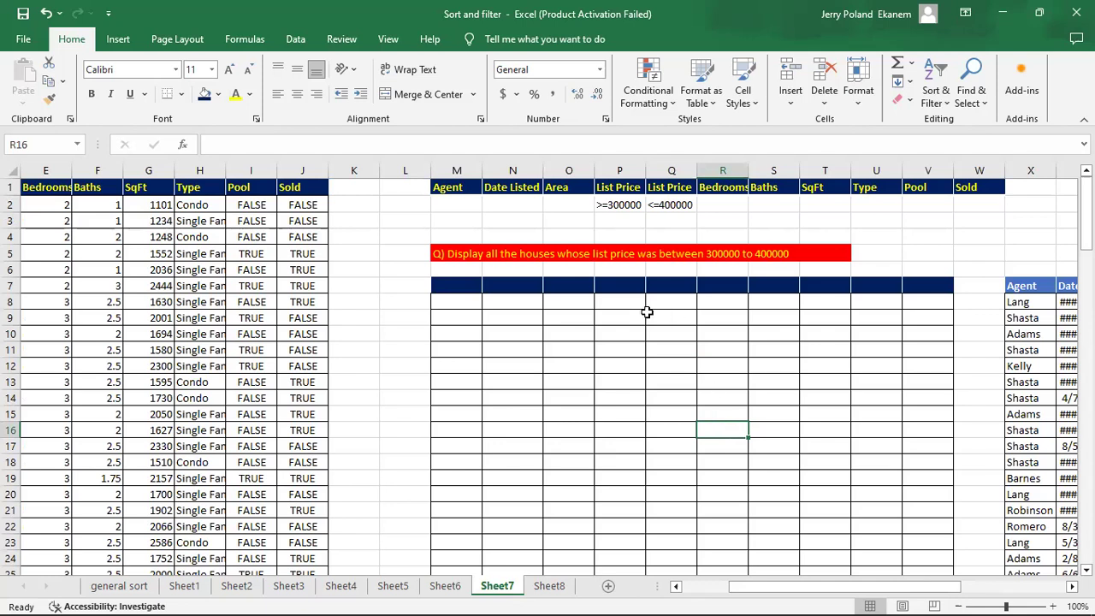
click(571, 296)
key(Left)
key(Left)
key(Left)
key(Left)
key(Left)
key(Left)
key(Left)
key(Left)
key(Left)
key(Left)
key(Left)
key(Left)
key(Left)
key(Left)
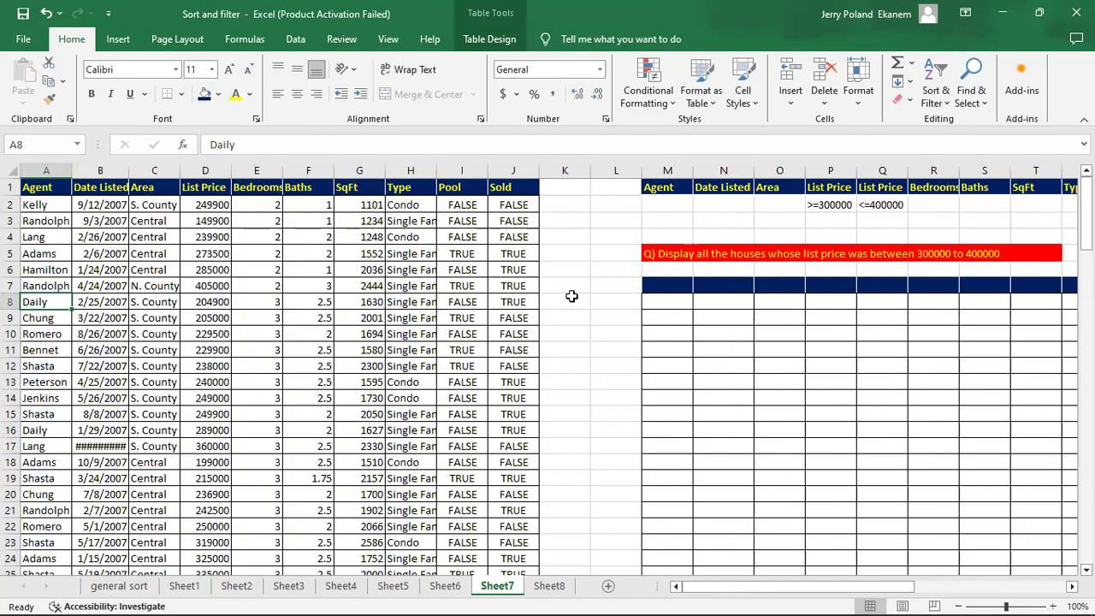
click(214, 207)
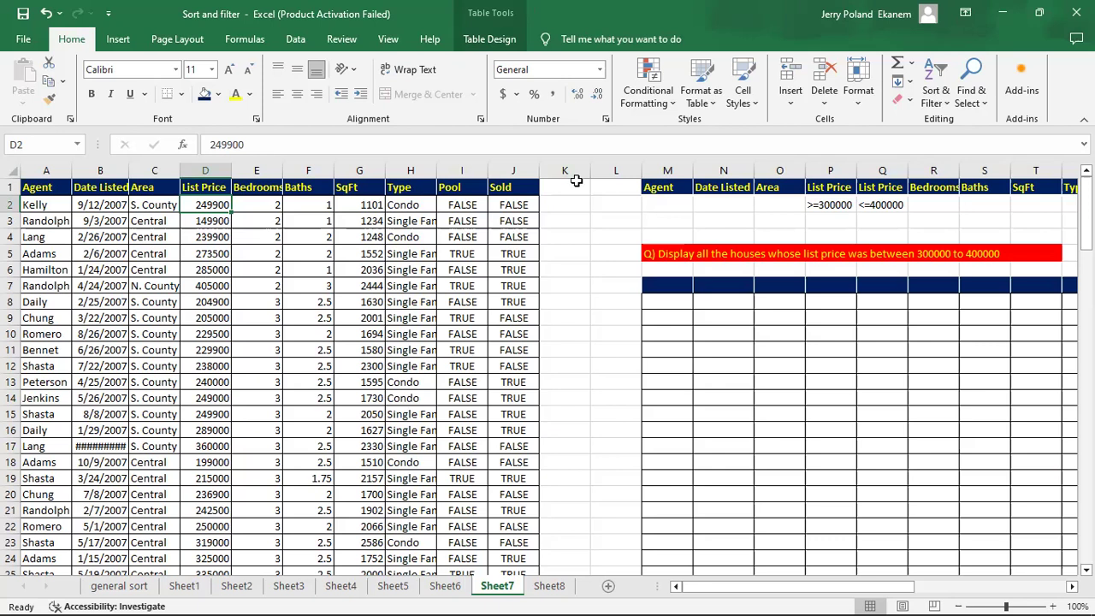
Try to filter the Sheet7 data table's List Price column for values greater than or equal to 300000, entering 400000 as the second value.
click(940, 100)
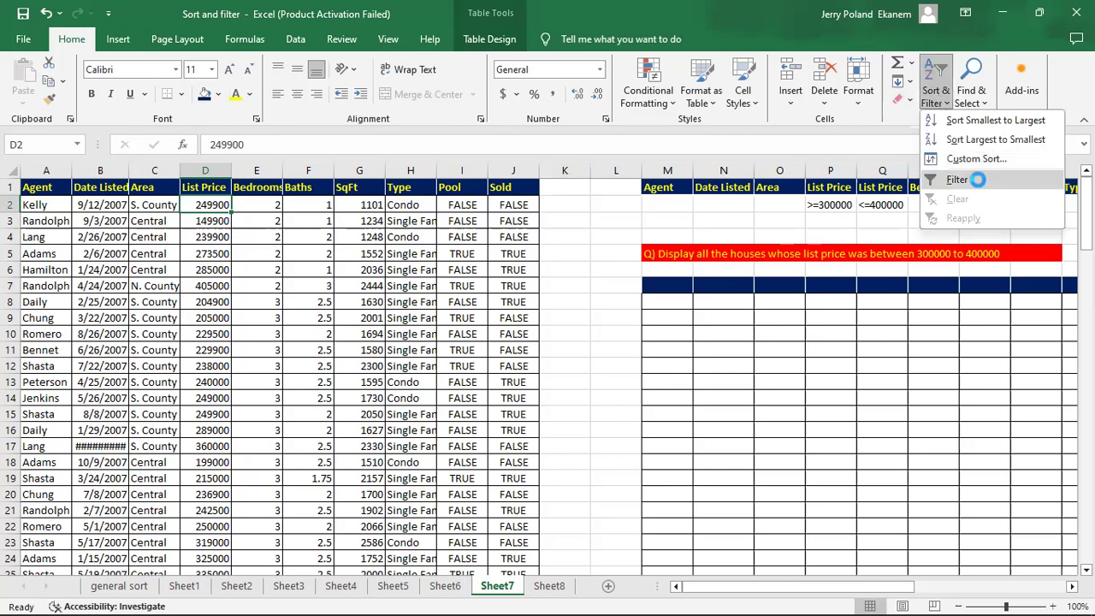
click(955, 179)
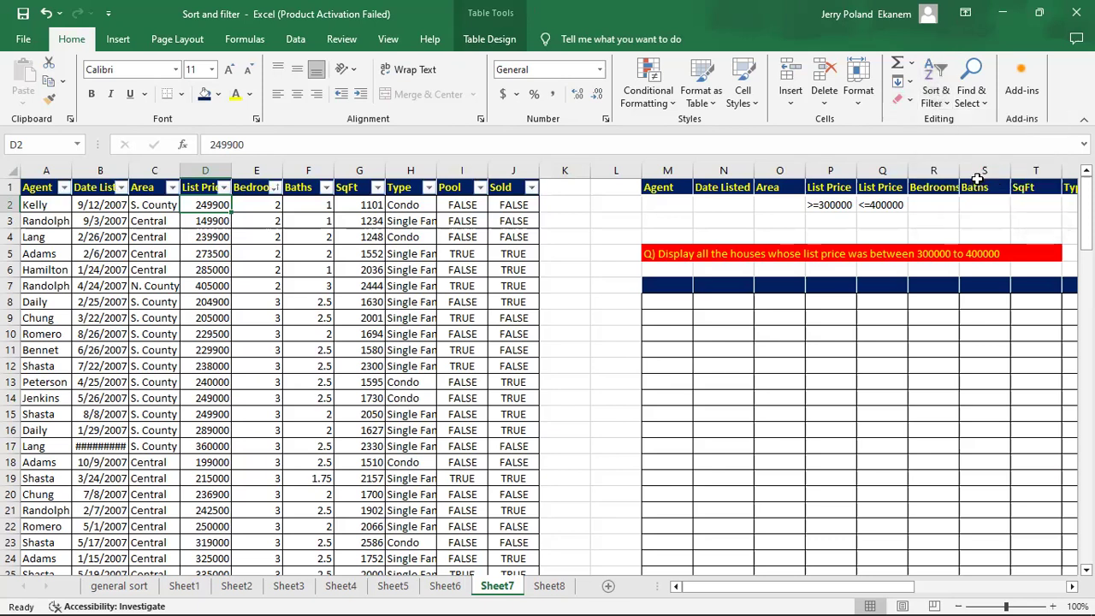
click(225, 189)
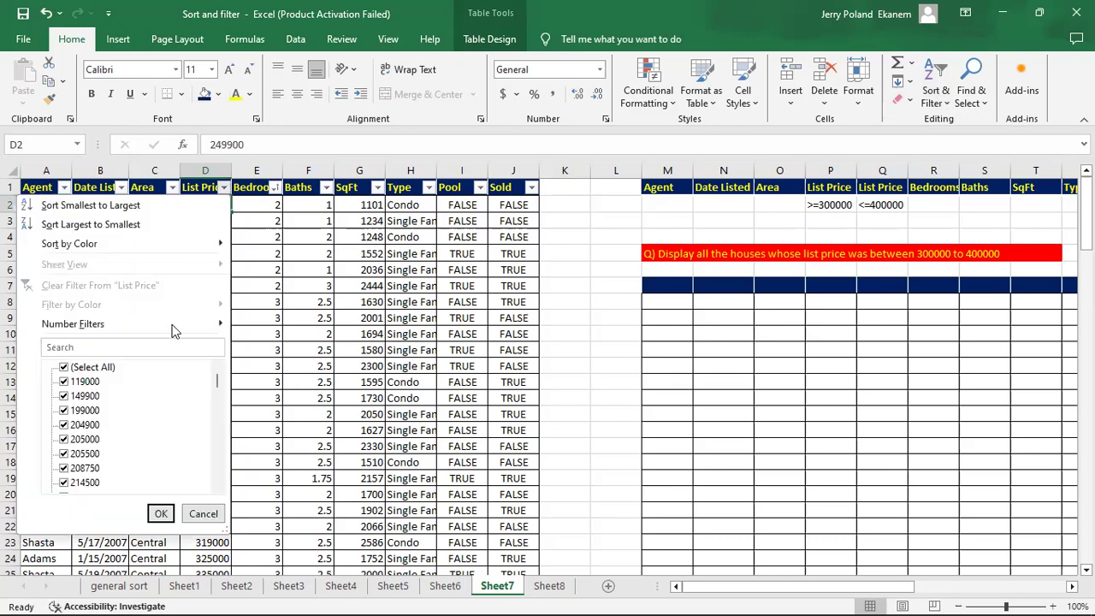
mouse_move(144, 323)
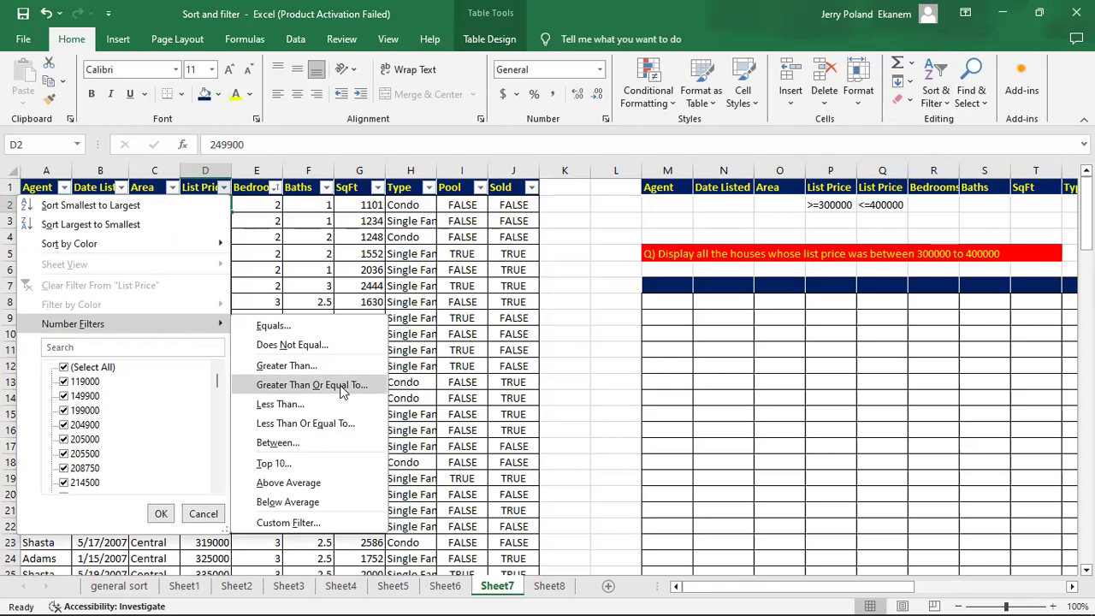
click(311, 385)
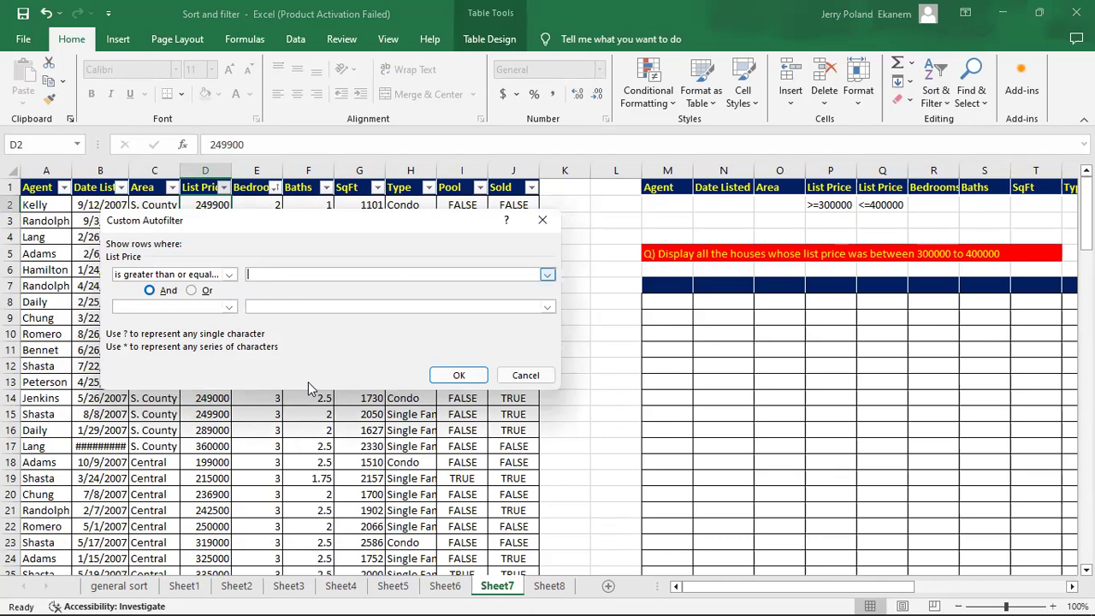
text(300000)
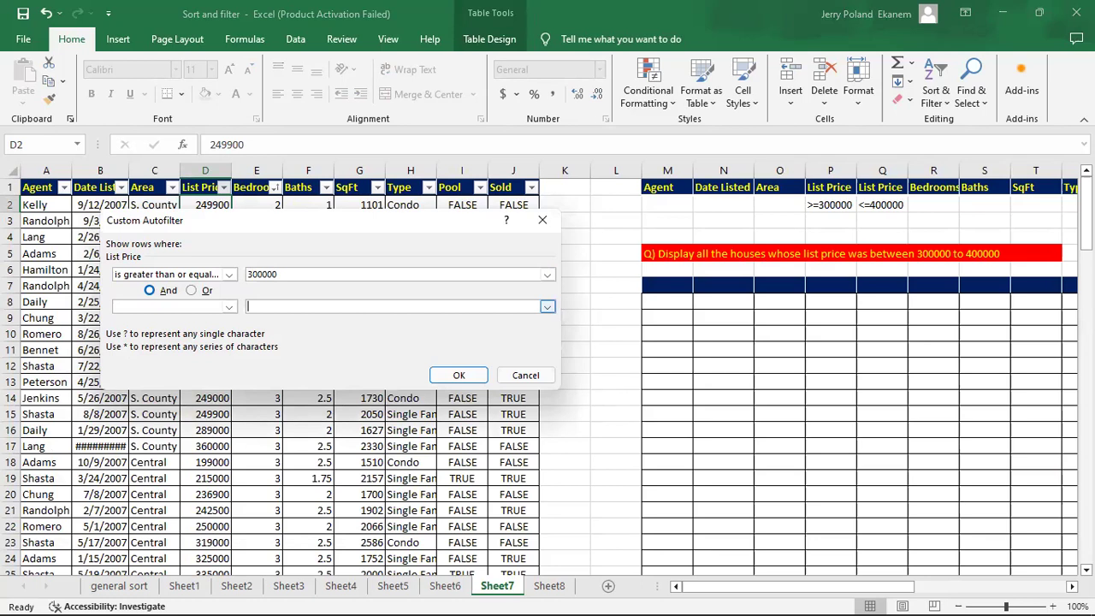
text(400000)
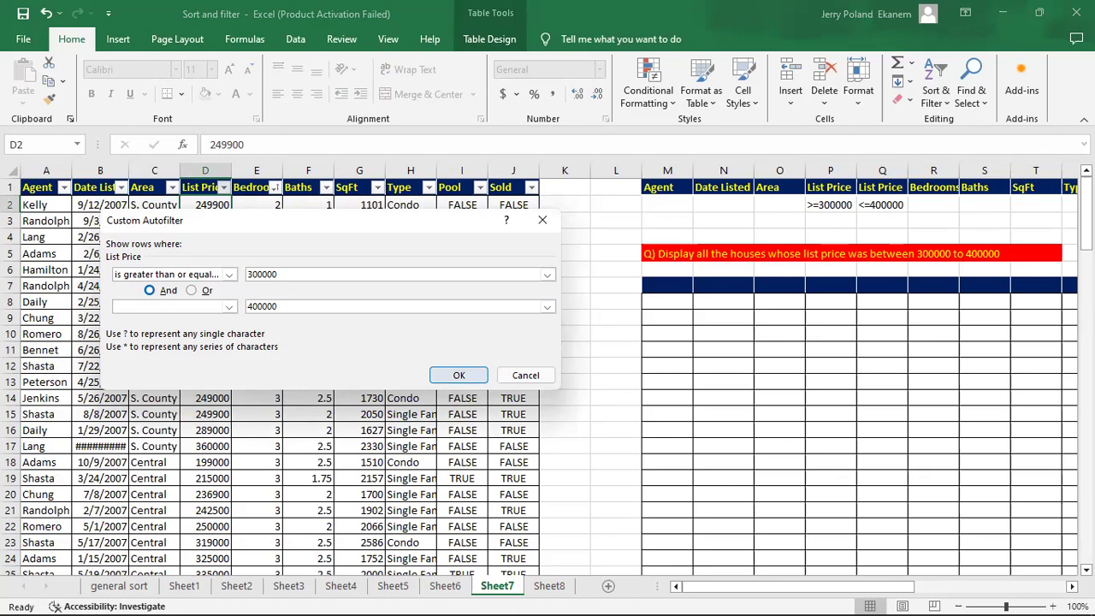
click(458, 374)
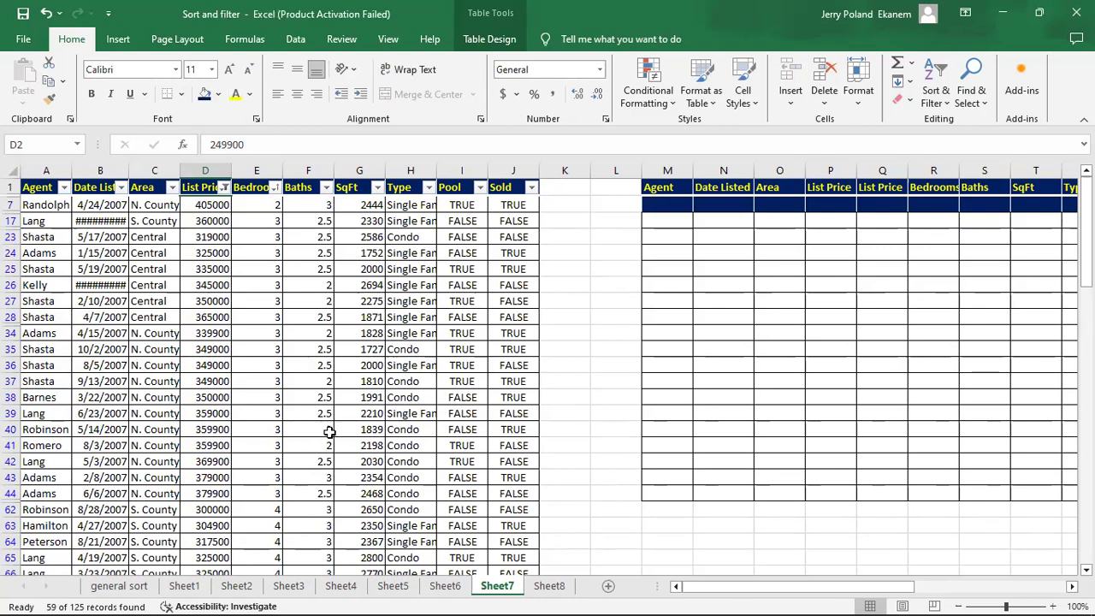
drag(1087, 244, 1086, 522)
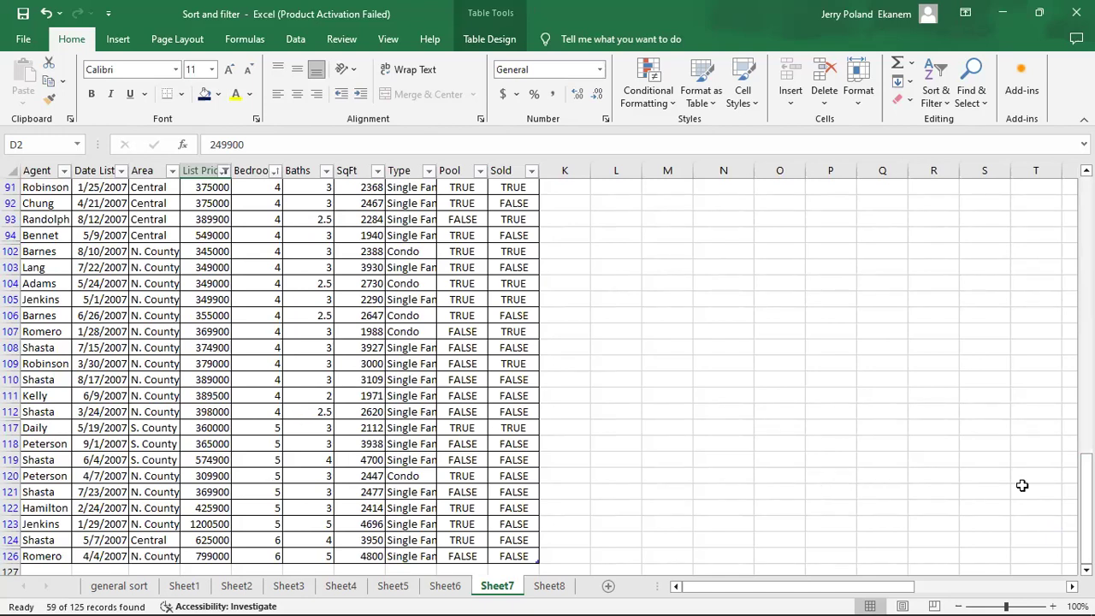
drag(1086, 503, 1086, 214)
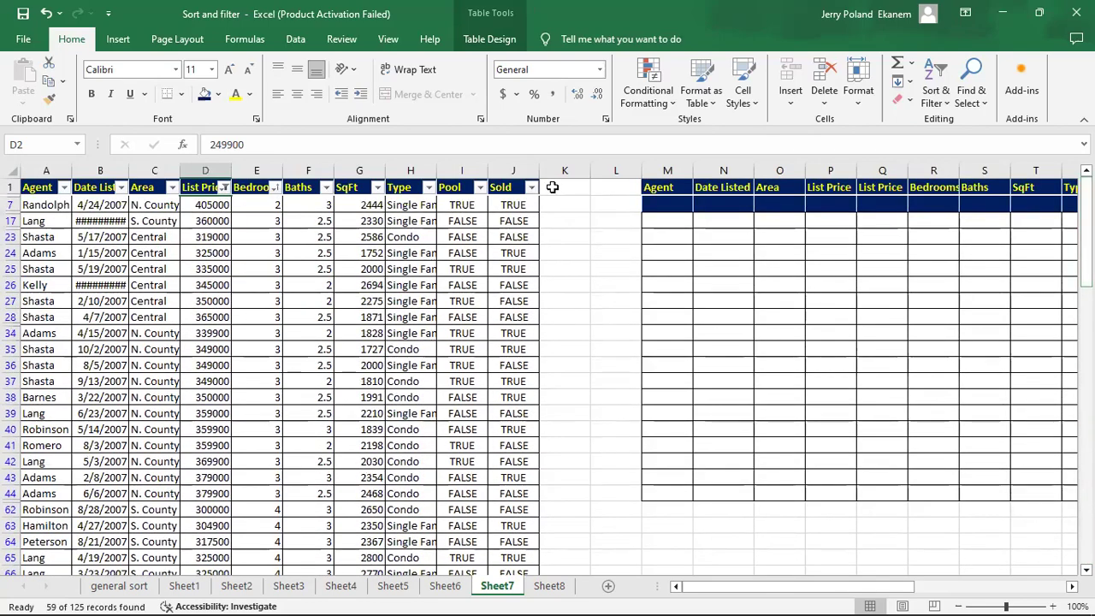
Undo the List Price filter and turn off the data table's column filters.
click(221, 186)
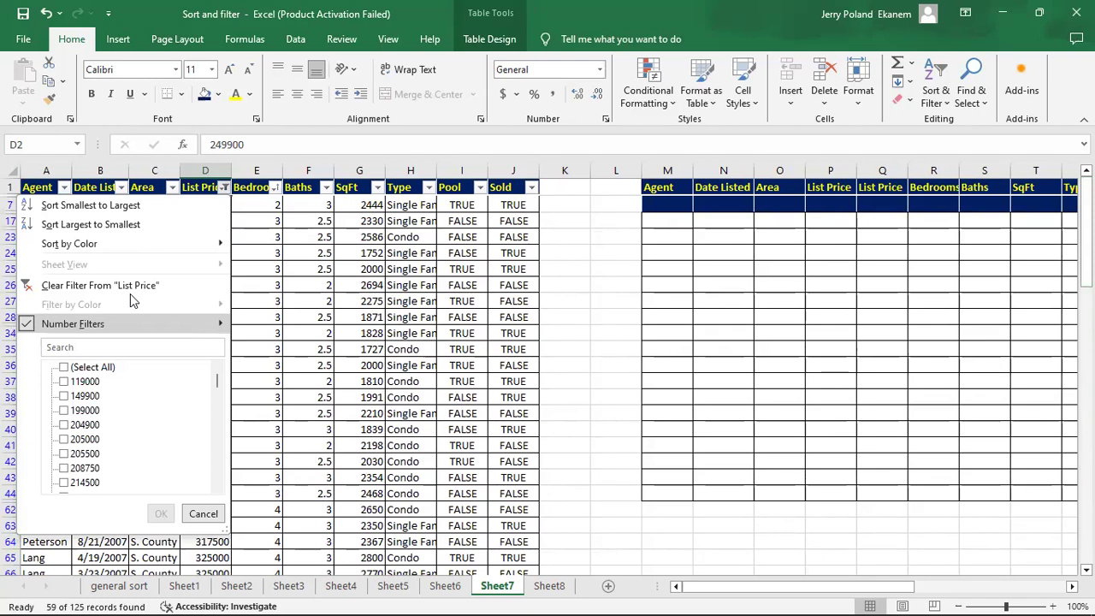
key(Escape)
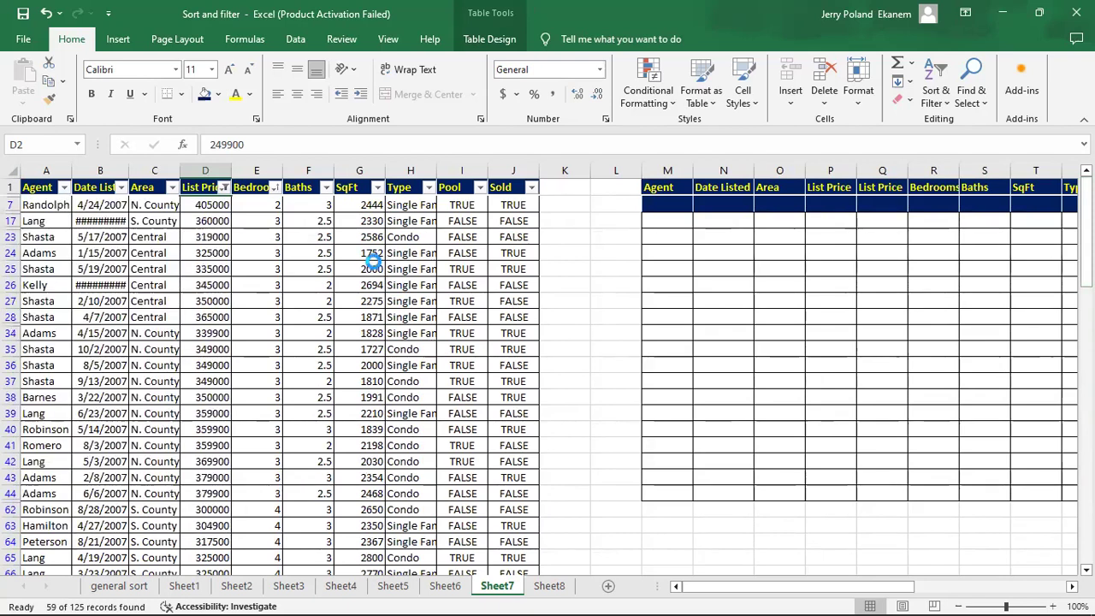
key(ctrl+z)
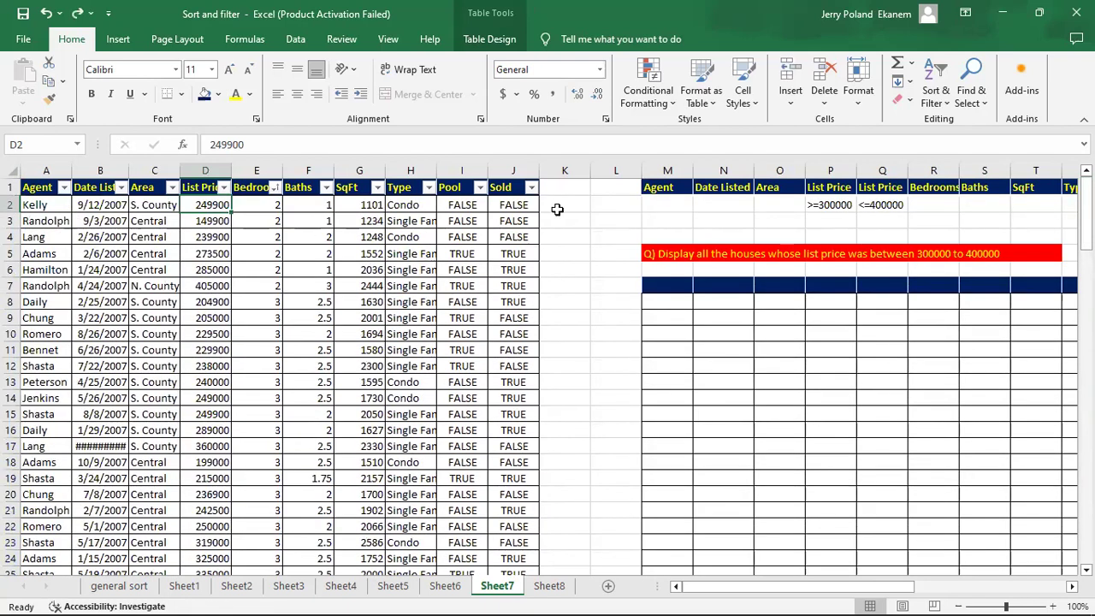
click(941, 96)
click(950, 179)
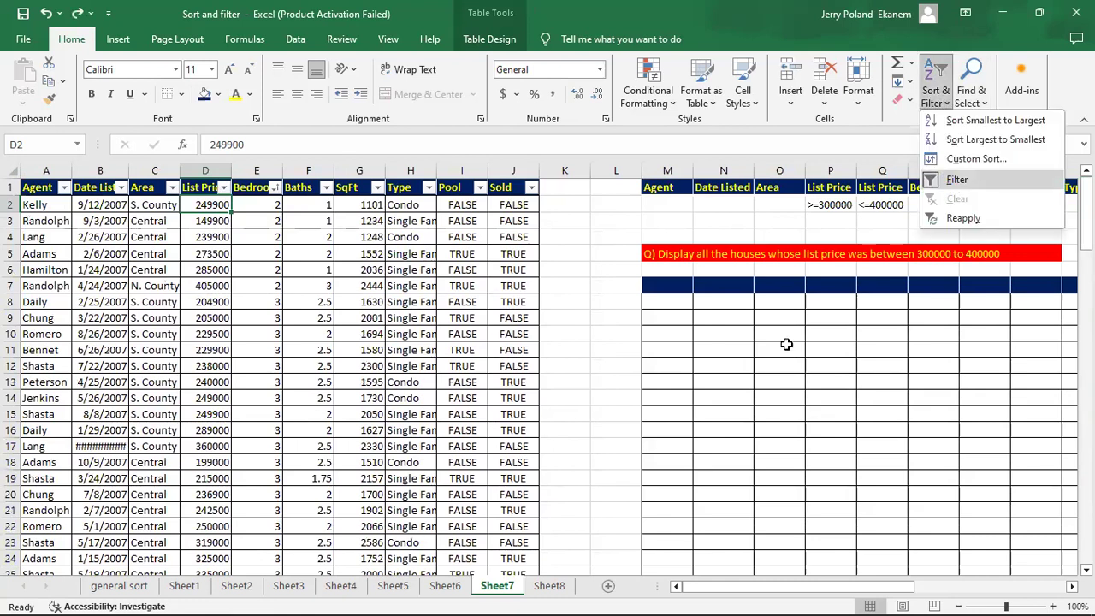
click(786, 343)
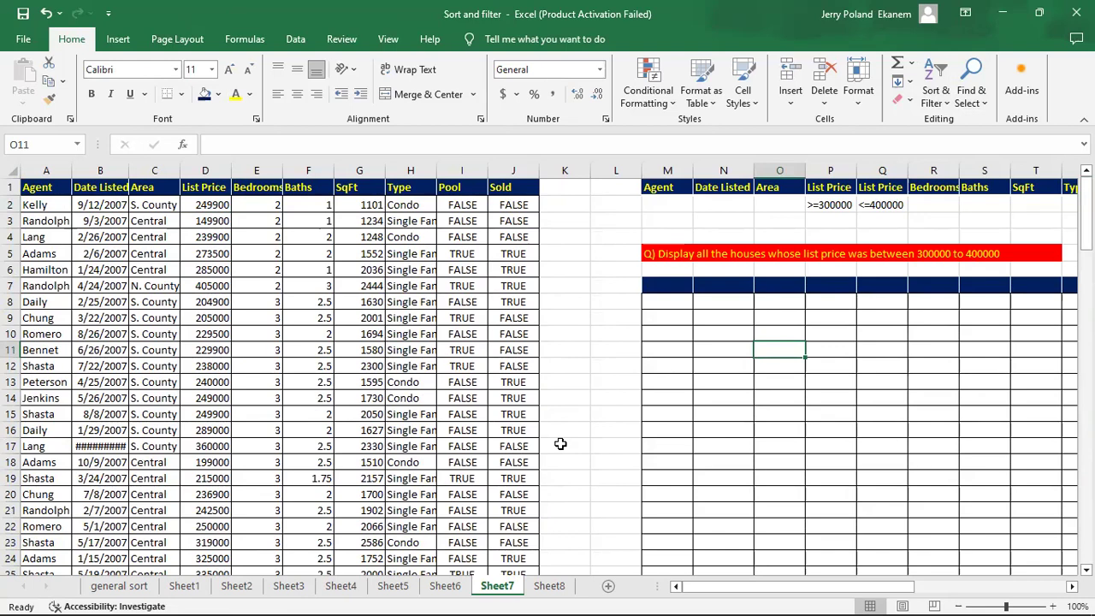
Look over the result areas on Sheet7 and go through the data table's column headers, starting at Agent.
drag(814, 589, 958, 587)
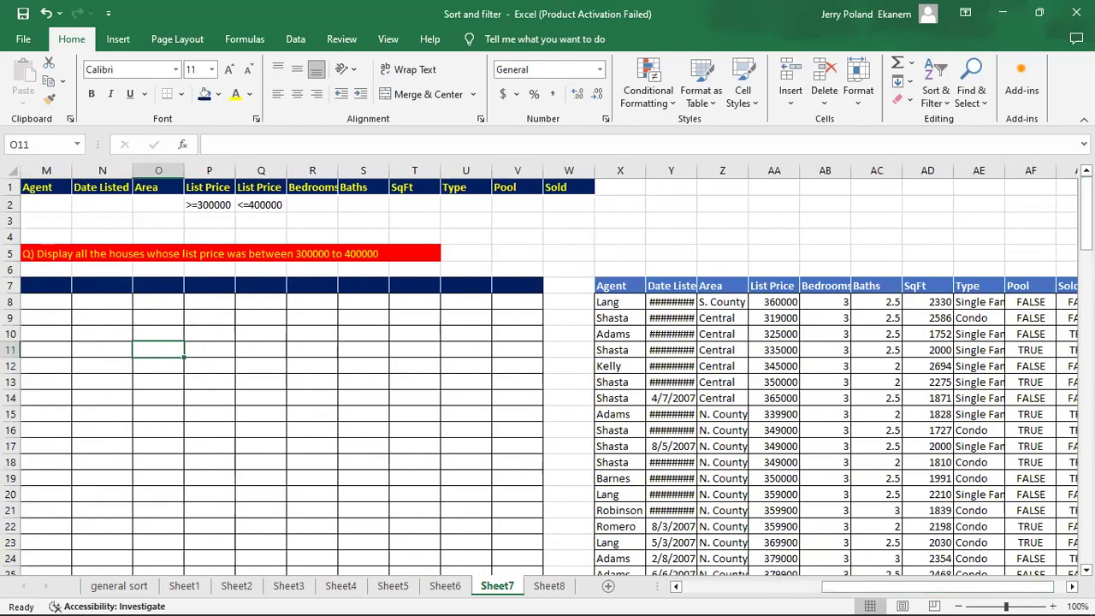
mouse_move(1086, 213)
mouse_down()
mouse_move(1086, 392)
mouse_move(1087, 203)
mouse_up()
drag(860, 587, 763, 589)
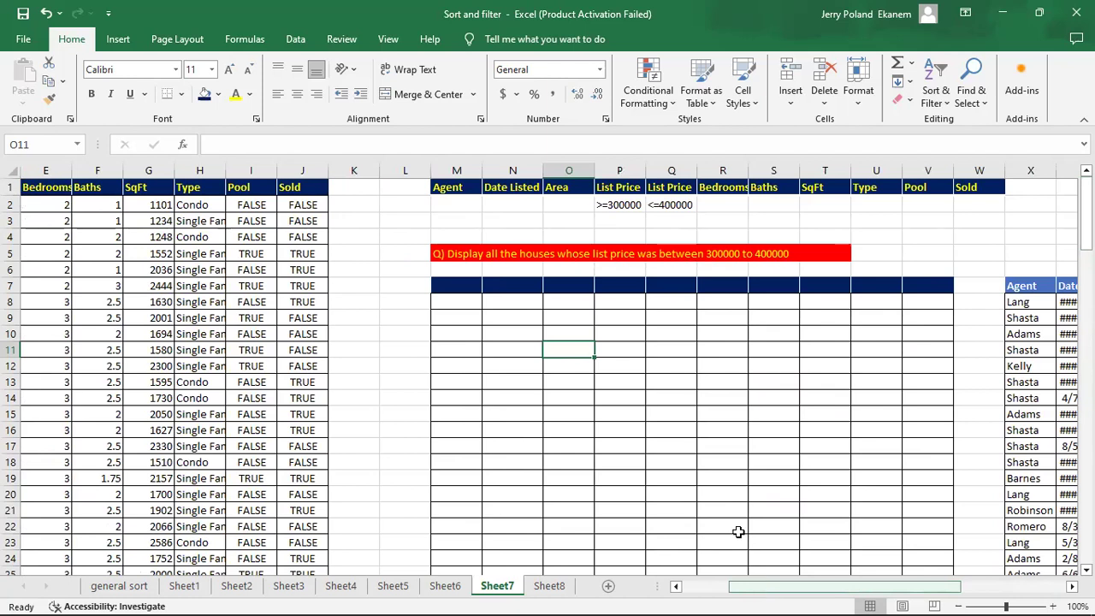
drag(768, 595, 103, 261)
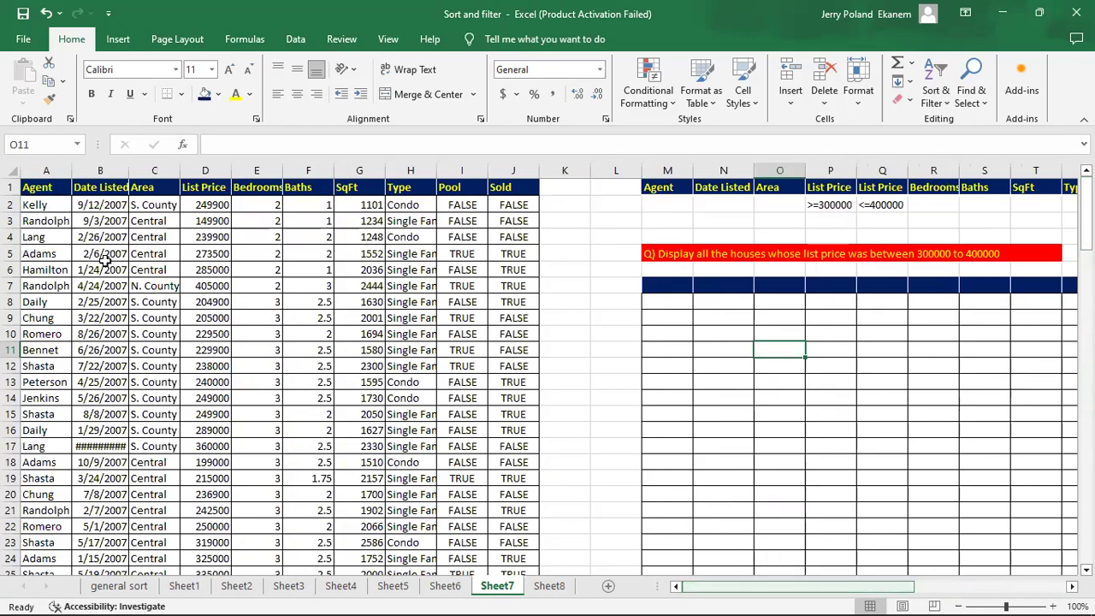
click(47, 190)
key(Right)
key(Right)
key(Right)
key(Right)
key(Right)
key(Right)
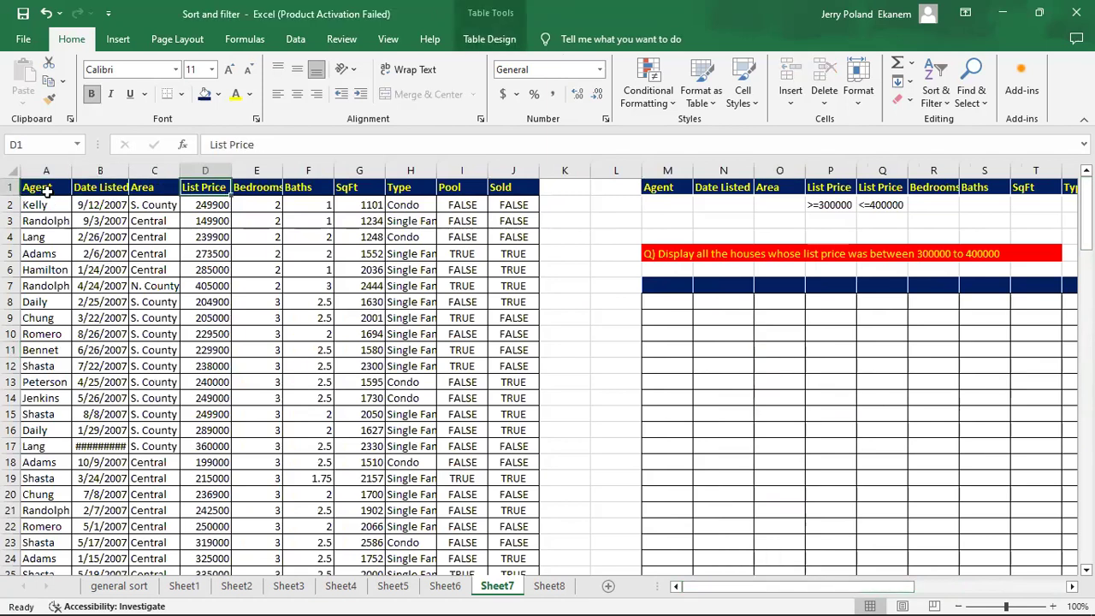
key(Right)
key(Right)
key(Right)
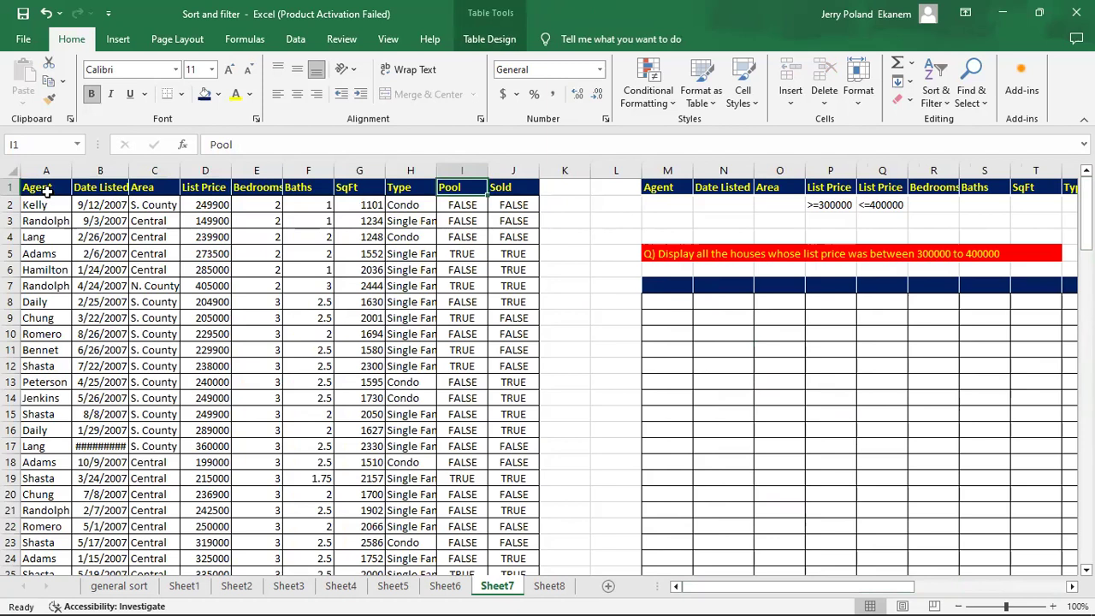
Go through the criteria range's headers from Agent in M1 to Sold in W1.
click(665, 187)
key(Right)
key(Right)
key(Right)
key(Right)
key(Right)
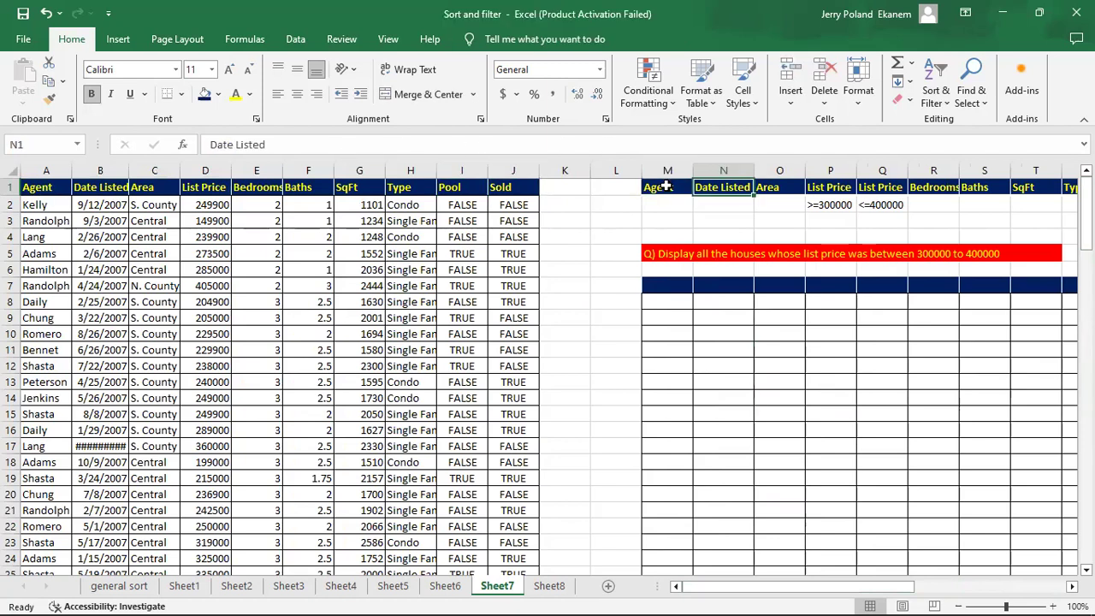
key(Right)
key(Right)
key(Right)
key(Right)
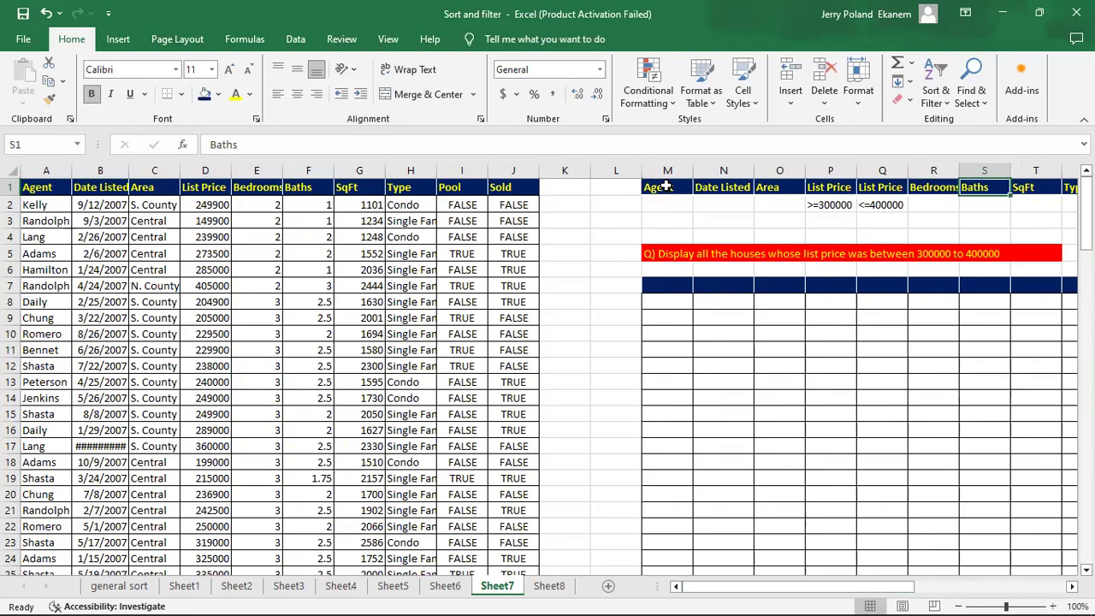
key(Right)
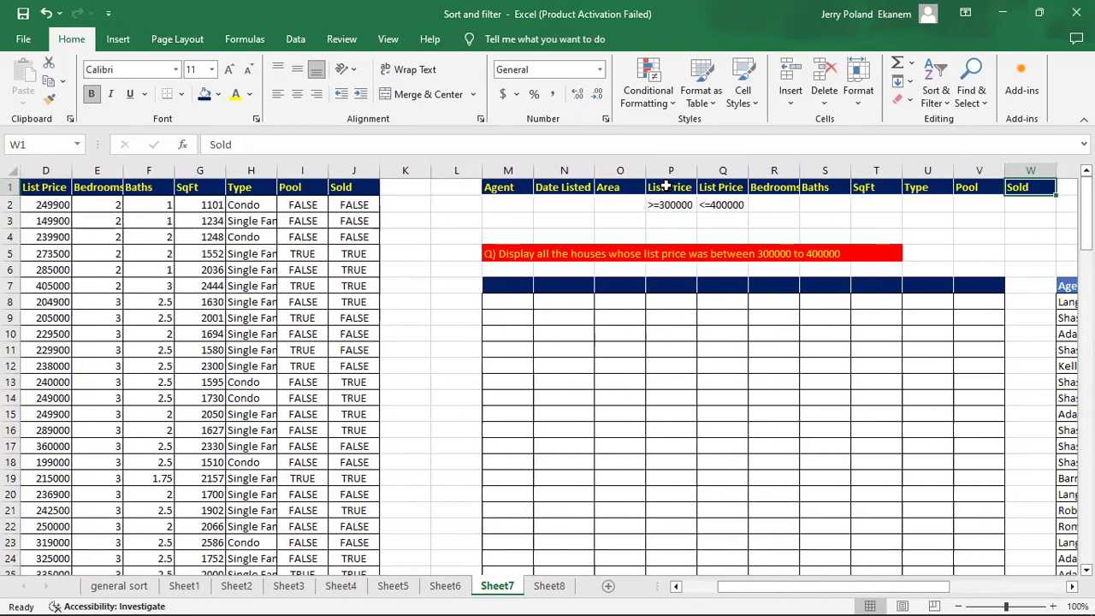
Examine the two List Price criteria headers in P1 and Q1 and the conditions in P2 and Q2.
click(676, 187)
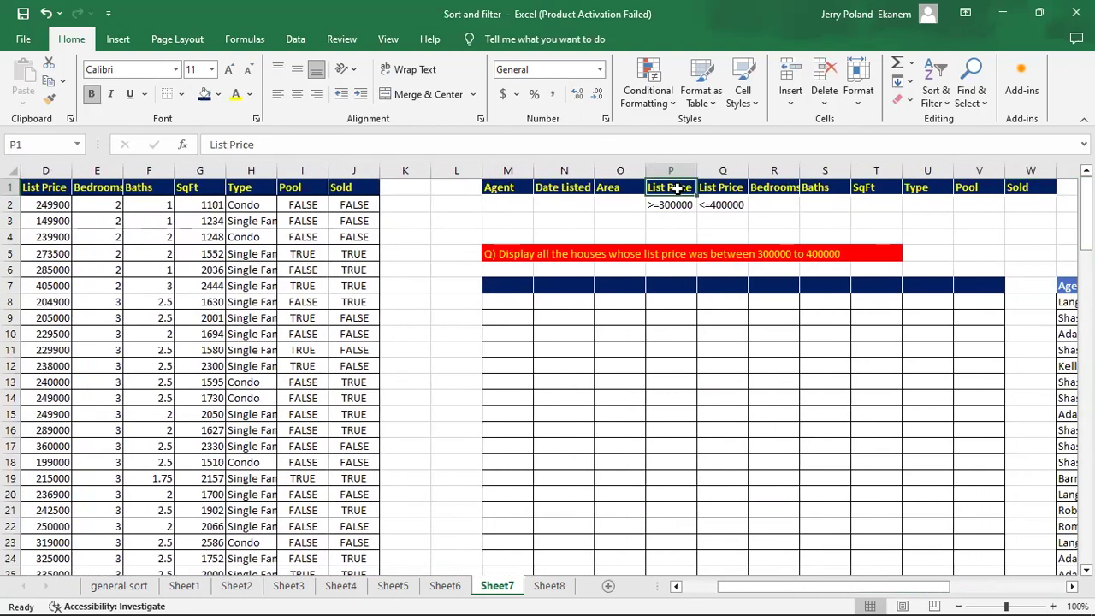
click(723, 188)
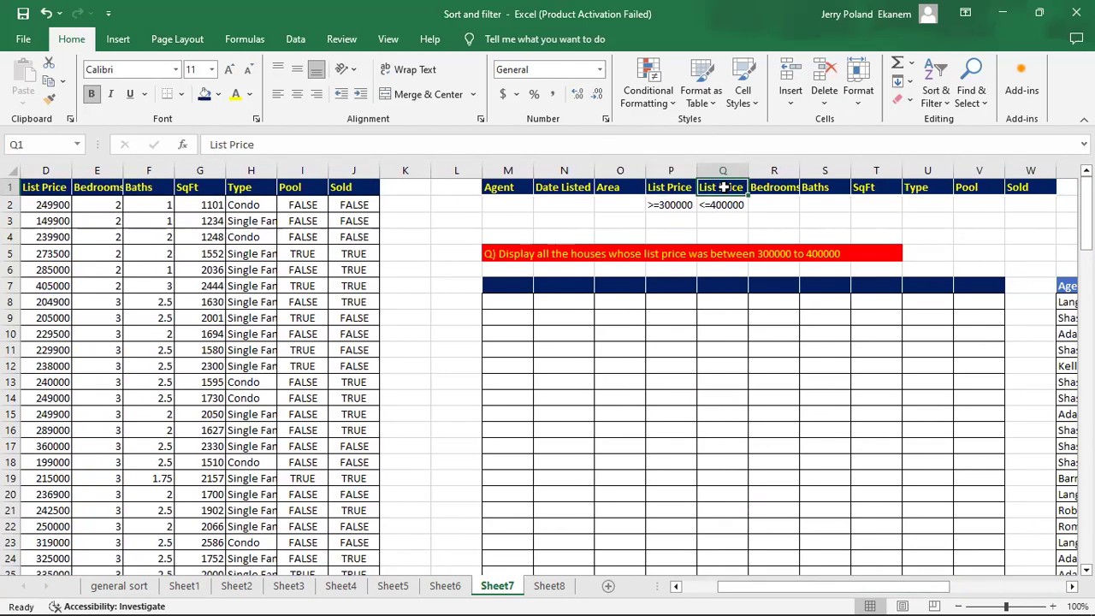
click(660, 204)
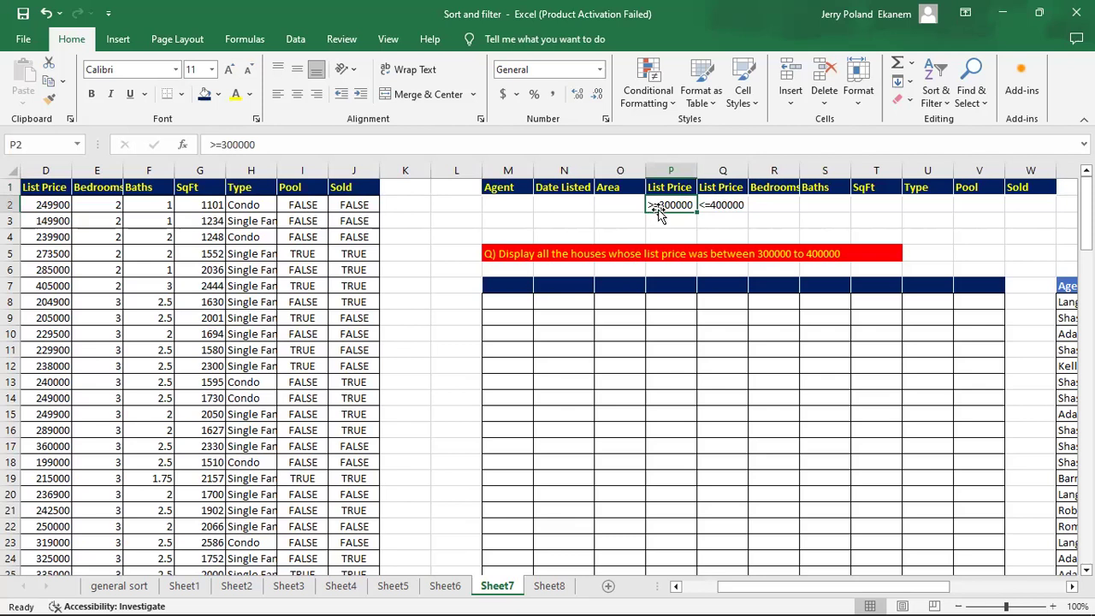
click(738, 207)
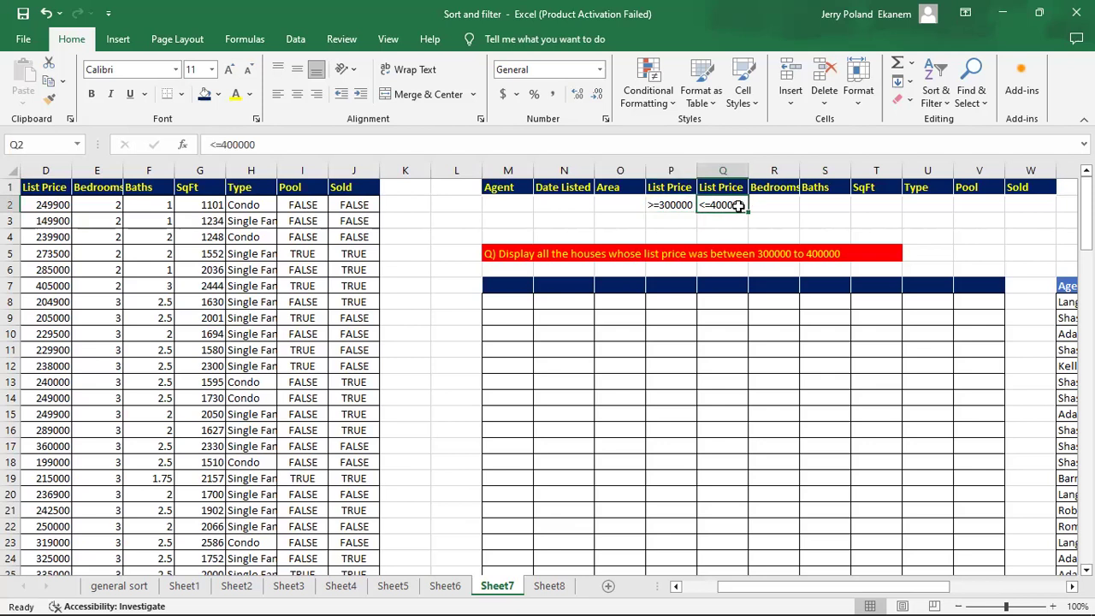
click(665, 205)
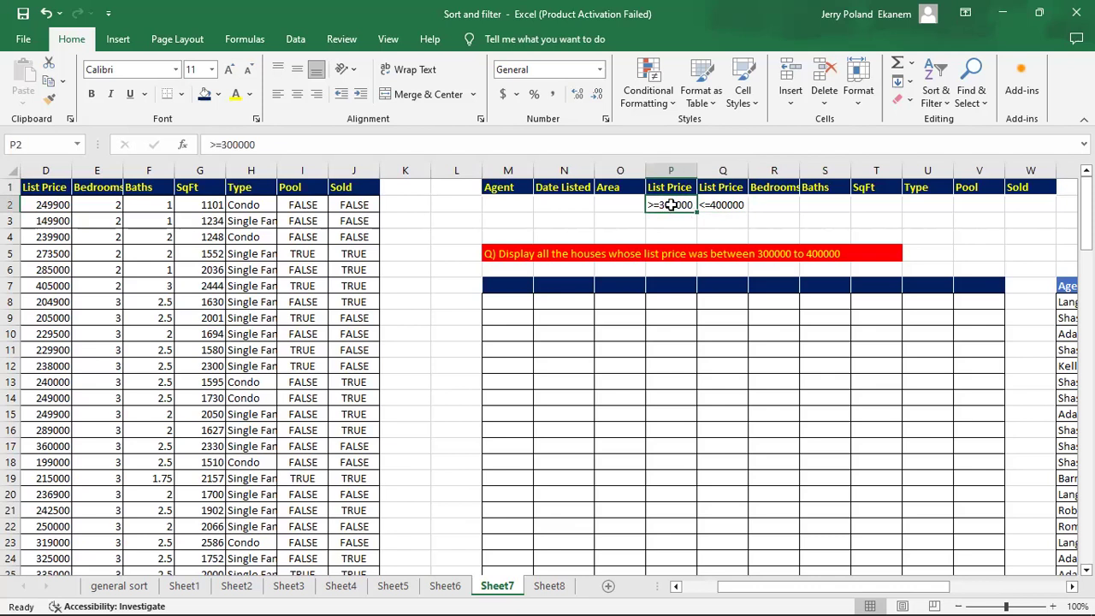
click(718, 206)
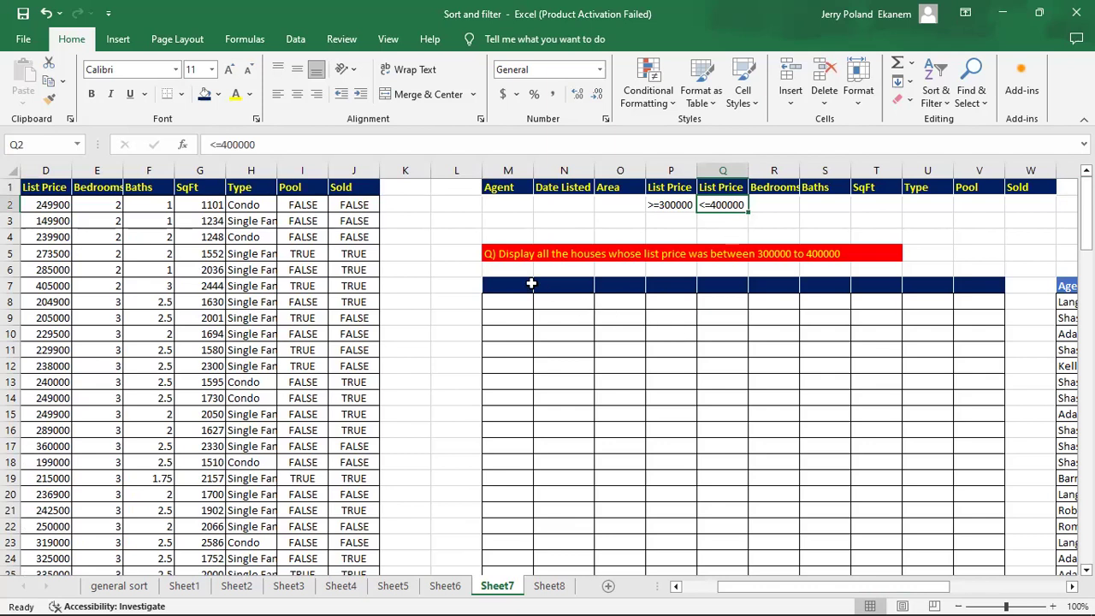
Run an Advanced Filter that copies records from A1:J126 matching criteria M1:W2 into the output headers M7:V7.
click(501, 289)
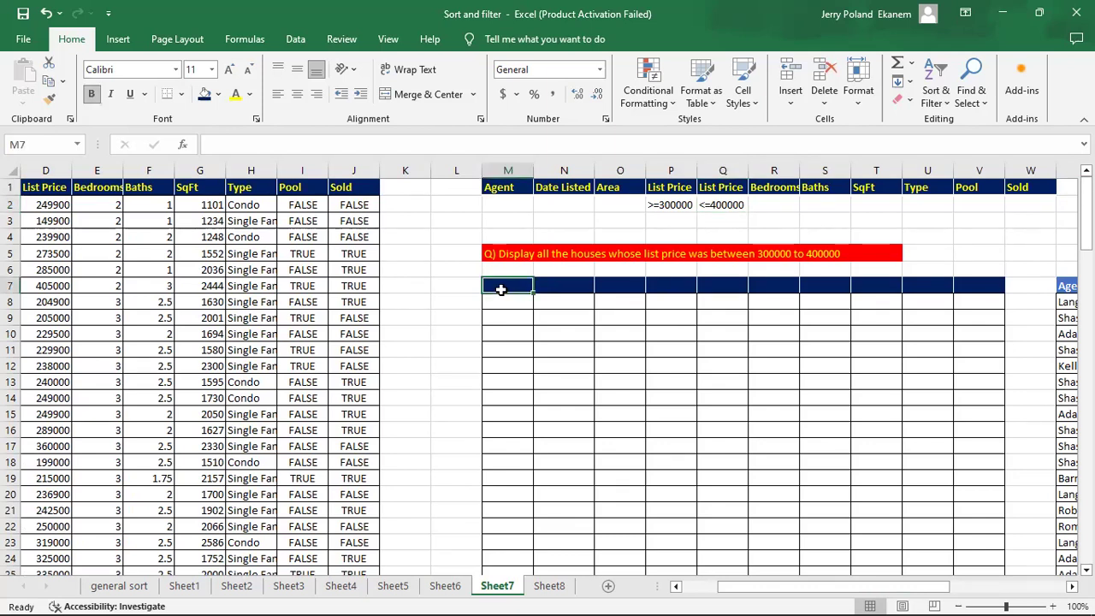
click(298, 39)
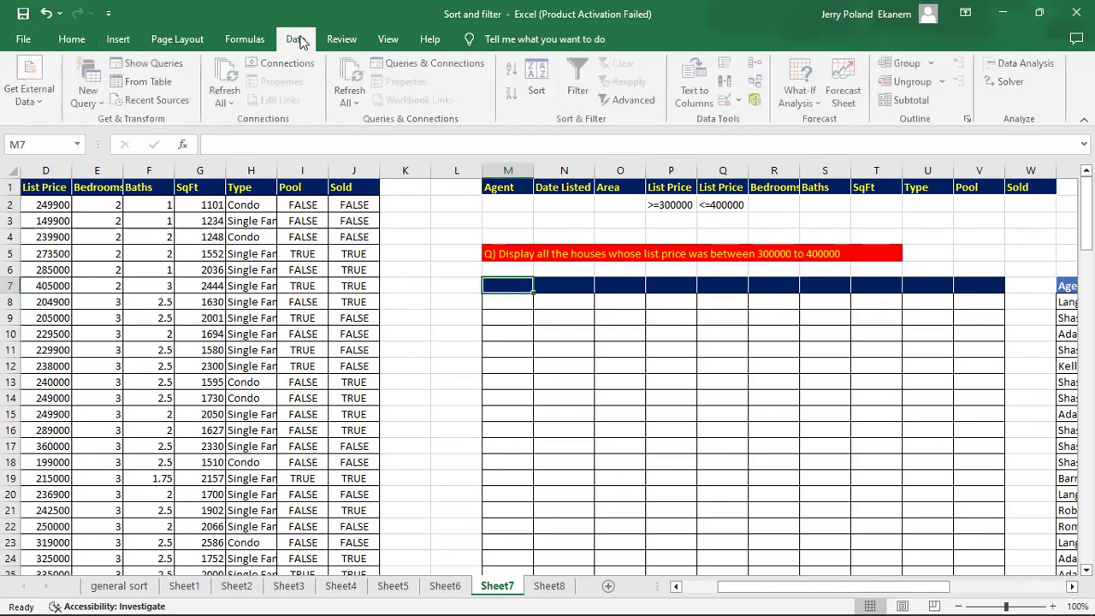
click(655, 101)
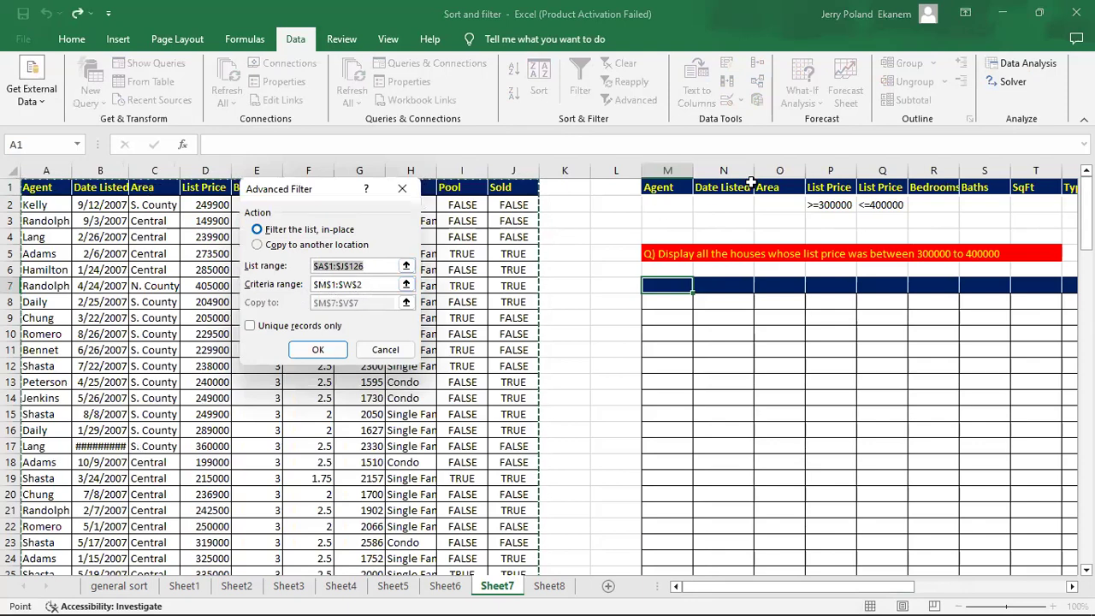
click(408, 288)
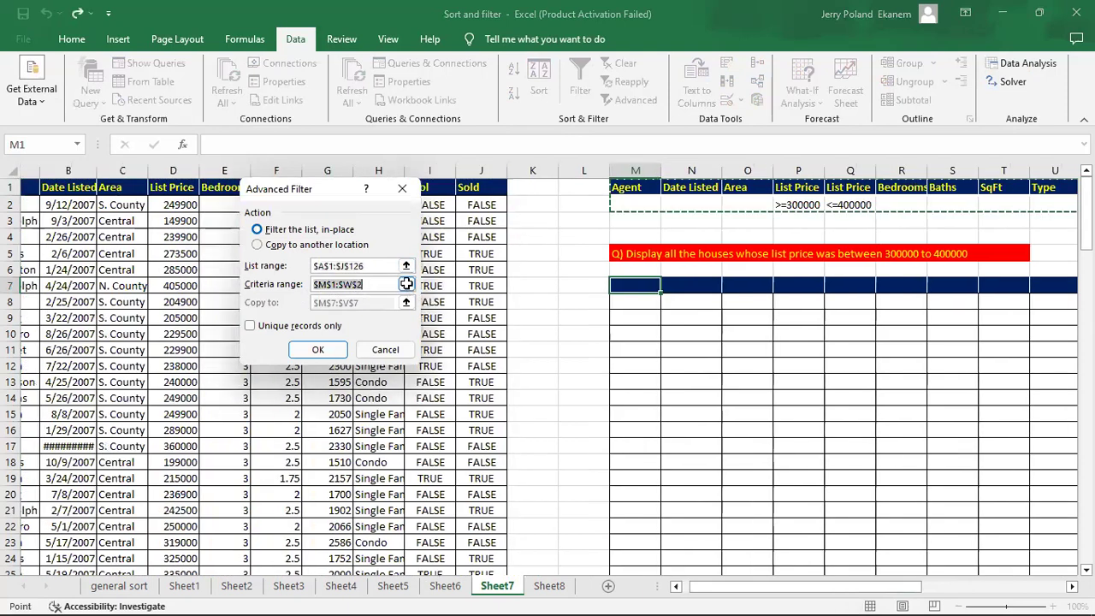
click(407, 286)
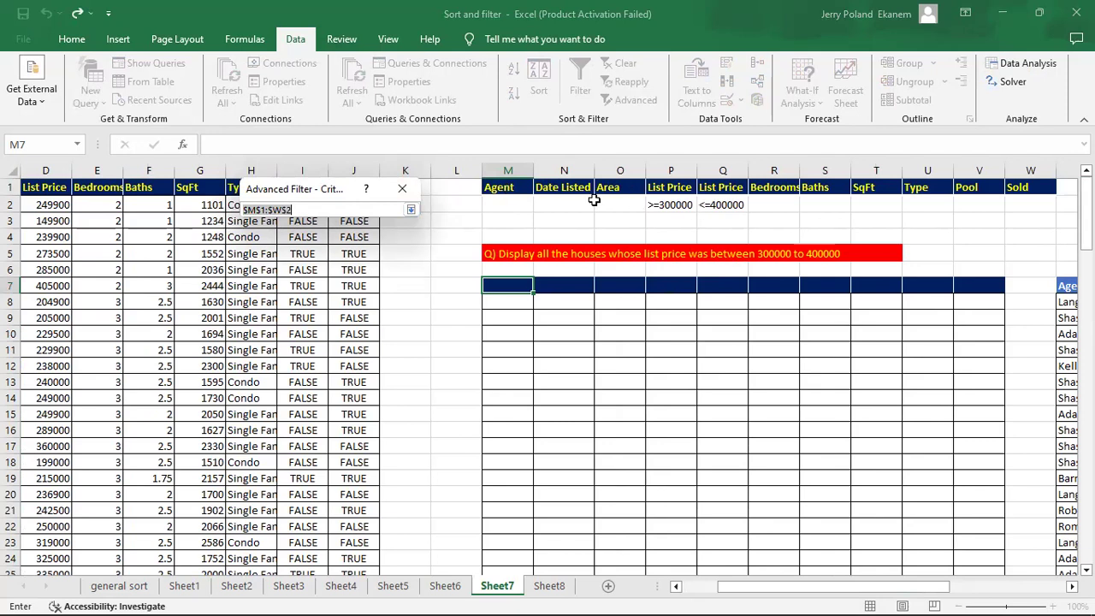
click(405, 192)
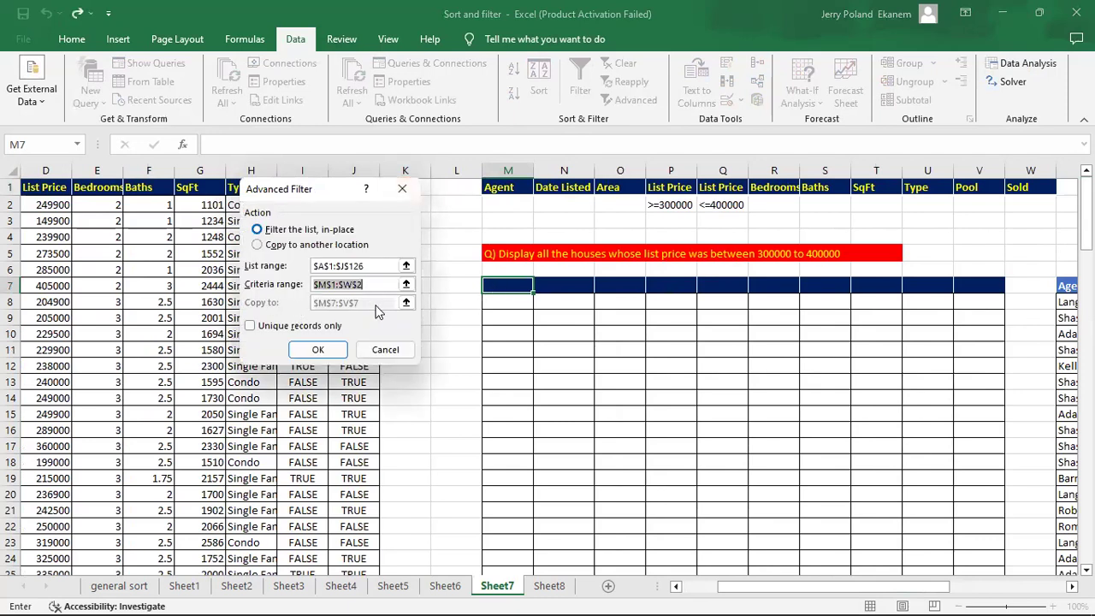
click(259, 245)
click(325, 350)
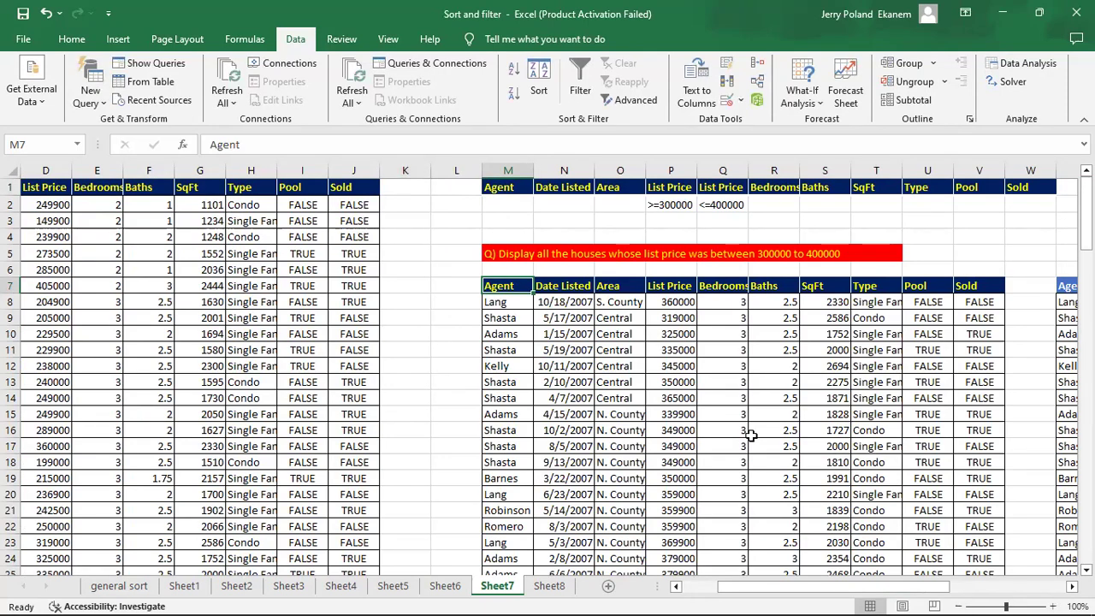
Look over the list prices of the extracted houses in column P of the output range.
drag(844, 589, 866, 589)
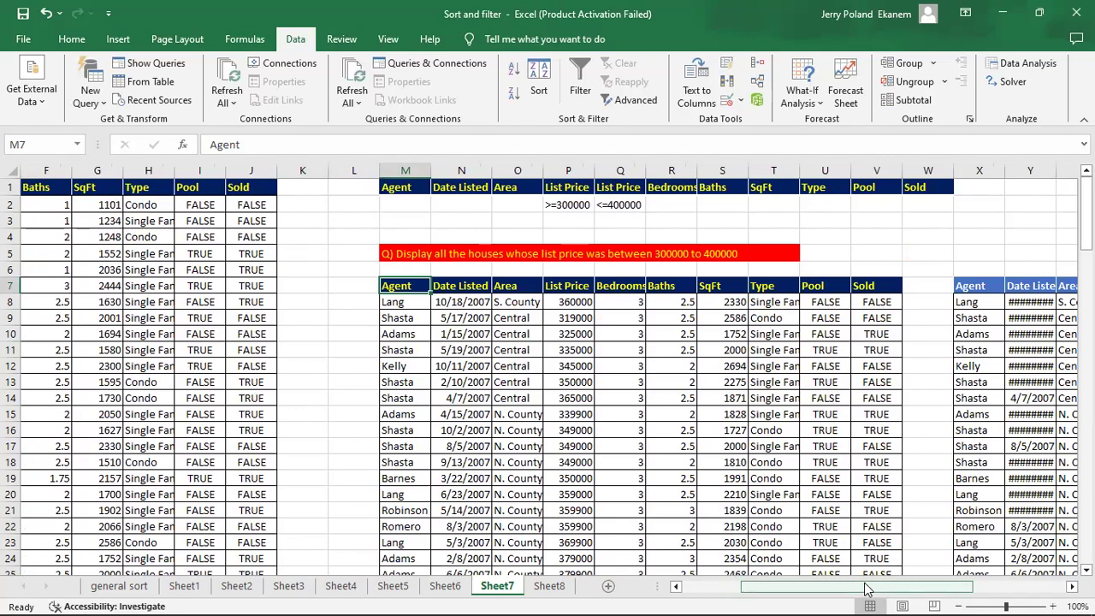
click(572, 301)
mouse_move(1086, 212)
mouse_down()
mouse_move(1087, 334)
mouse_move(1086, 209)
mouse_up()
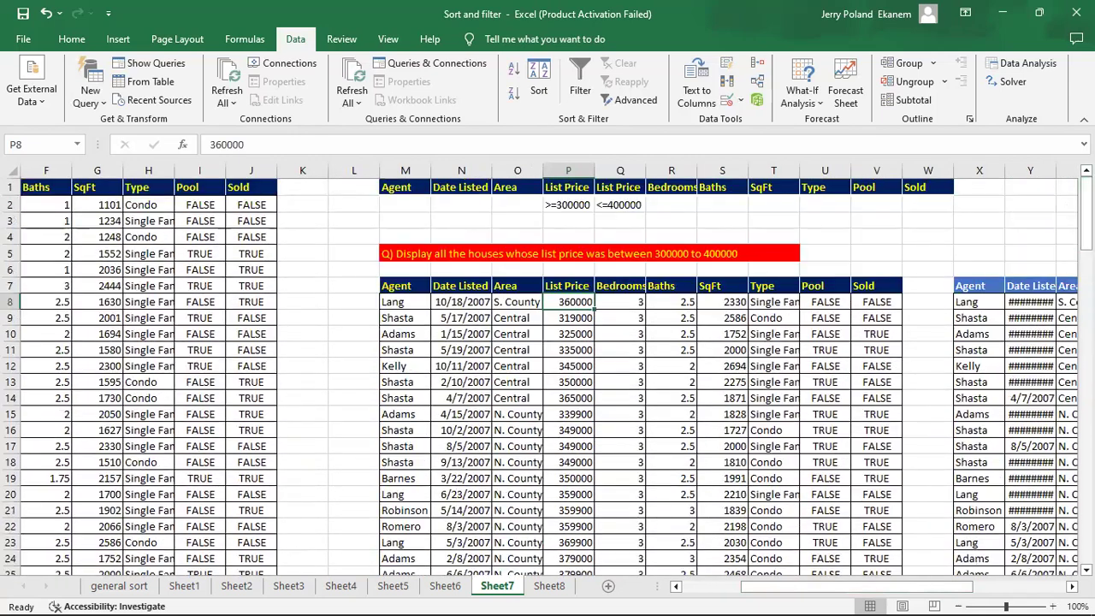
click(571, 366)
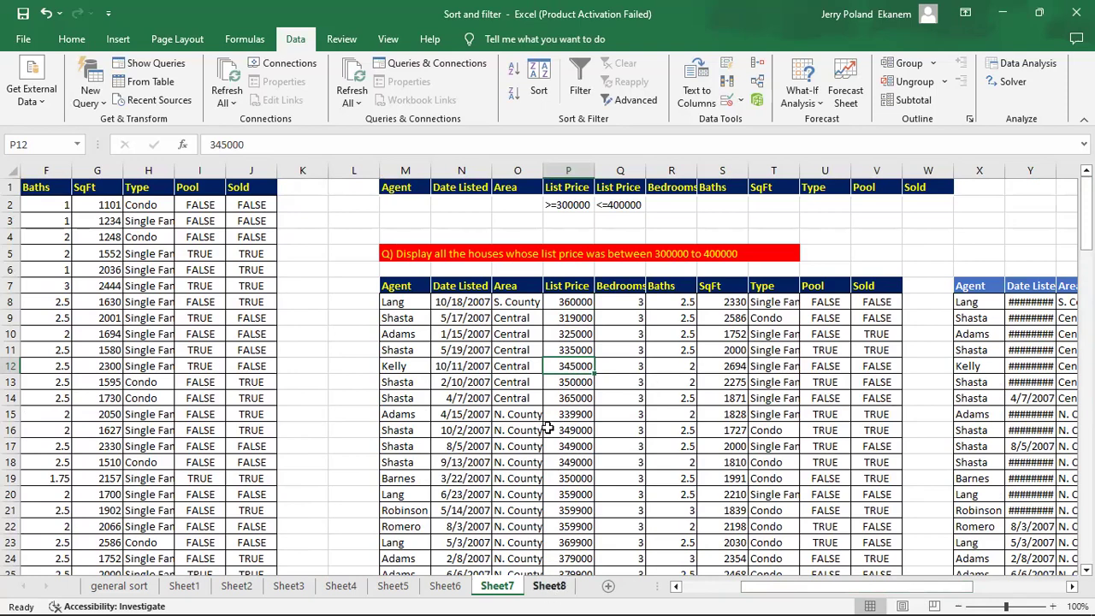
Switch to Sheet8 and bring its criteria range and question into view, glancing back at Sheet7 once.
click(553, 589)
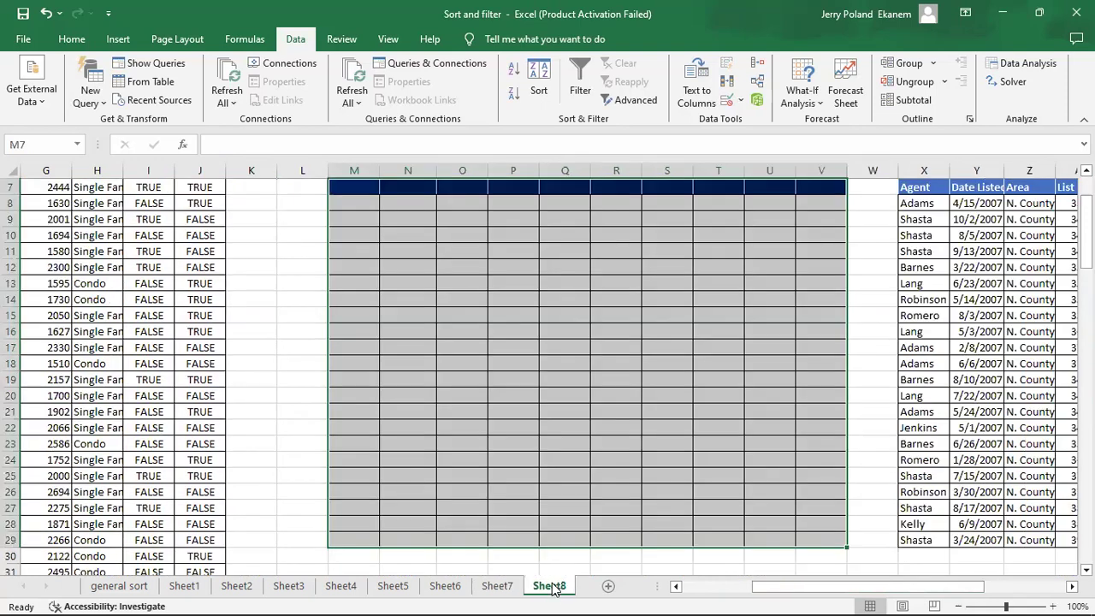
click(535, 417)
key(Up)
key(Up)
key(Up)
key(Up)
key(Up)
key(Up)
key(Up)
key(Up)
key(Up)
key(Up)
key(Up)
key(Up)
key(Up)
key(Up)
key(Up)
key(Up)
key(Up)
key(Up)
key(Up)
key(Up)
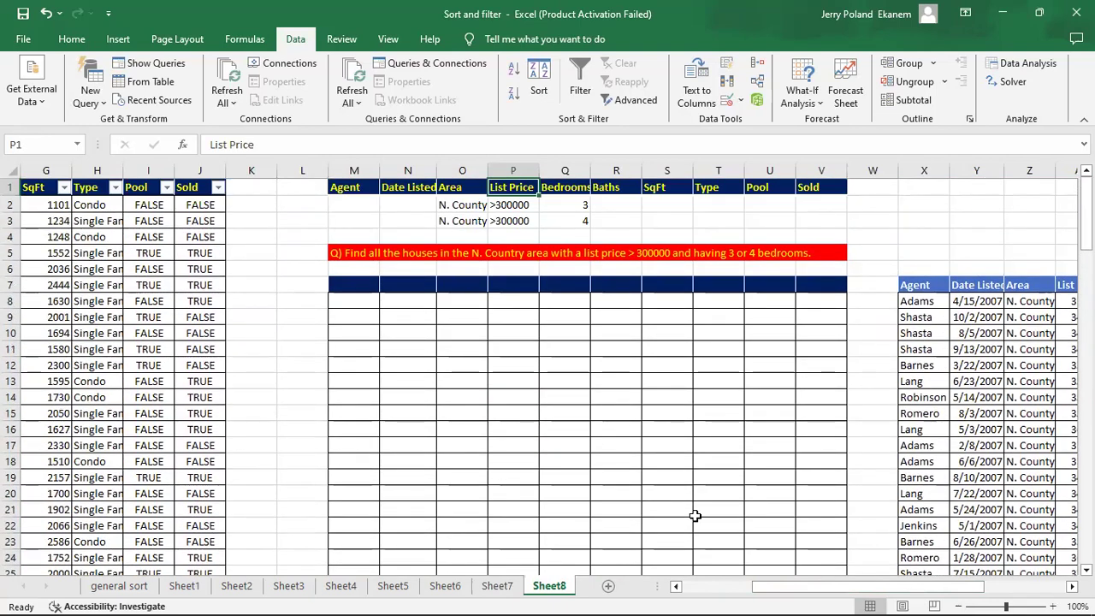
click(500, 586)
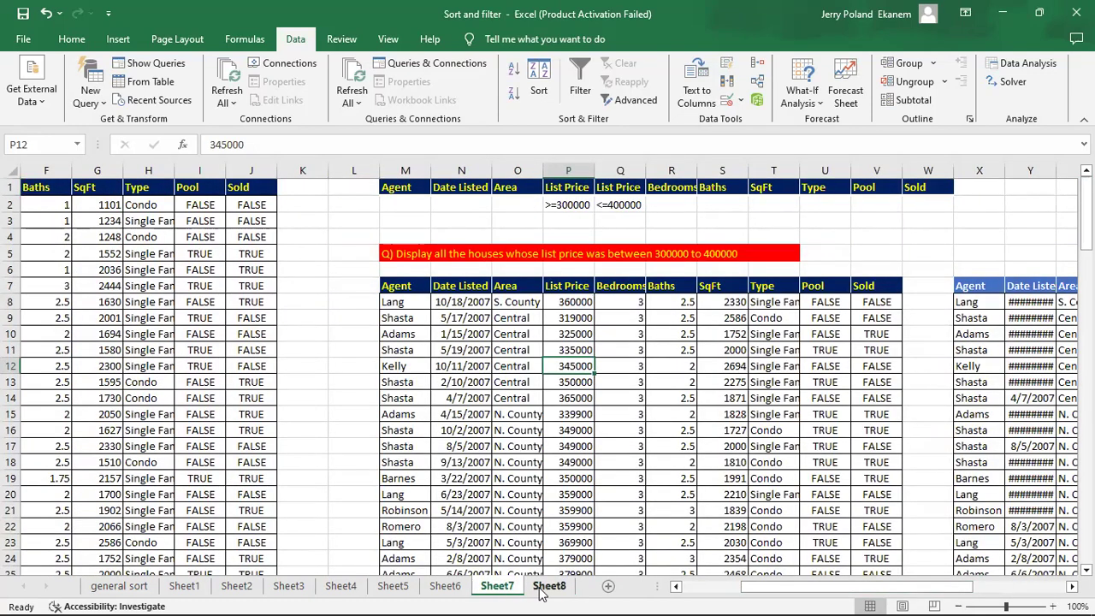
click(542, 588)
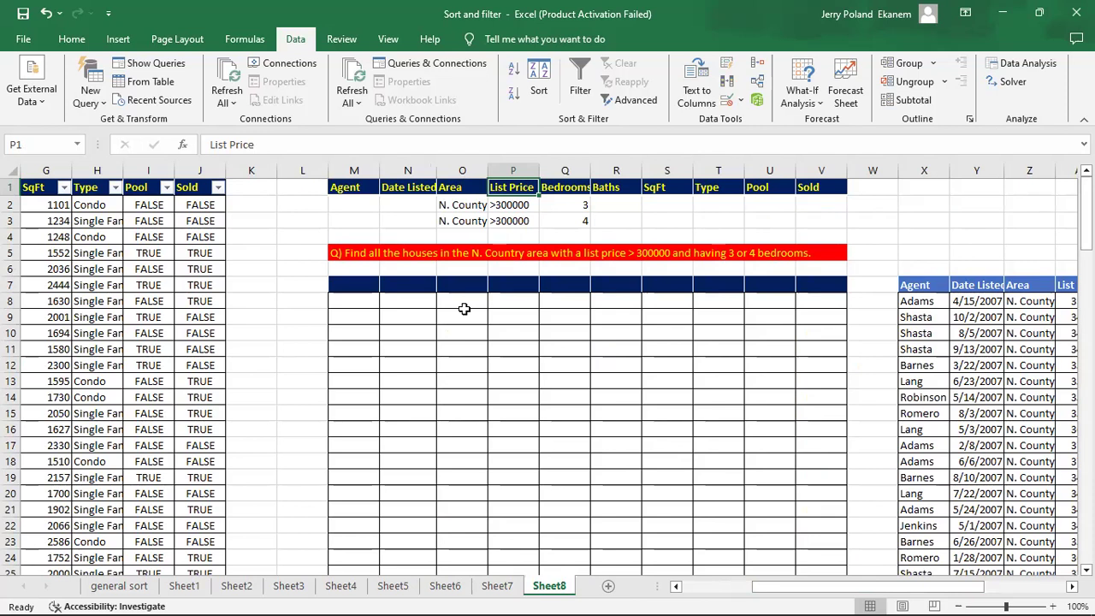
Try filtering the Sheet8 data table to list prices greater than 300000, and undo that filter.
click(372, 331)
key(Left)
key(Left)
key(Left)
key(Left)
key(Left)
key(Left)
key(Left)
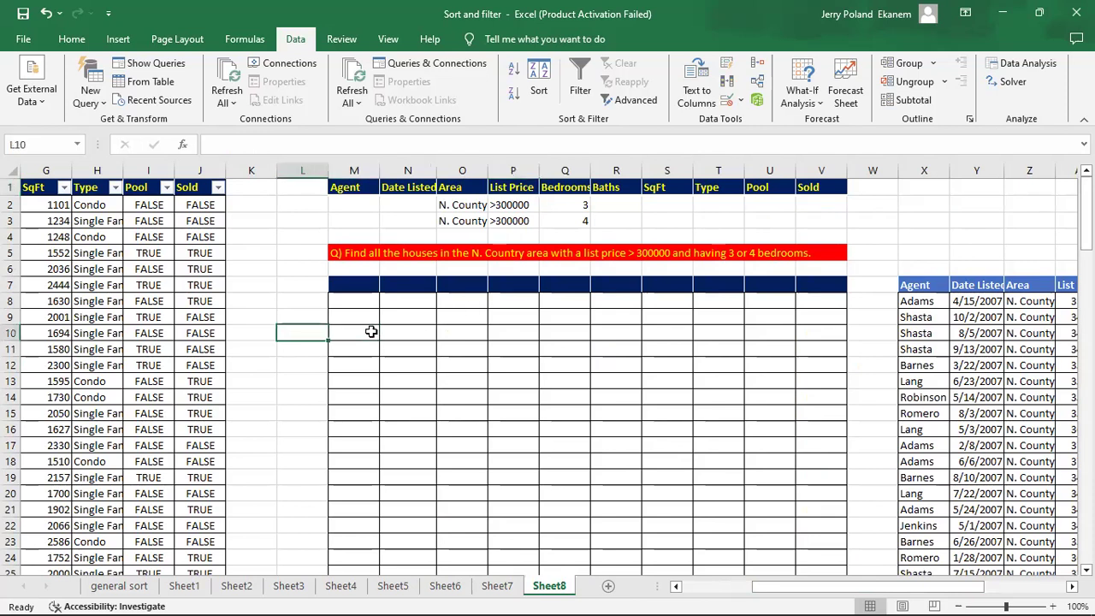
key(Left)
key(Left)
key(Left)
key(Left)
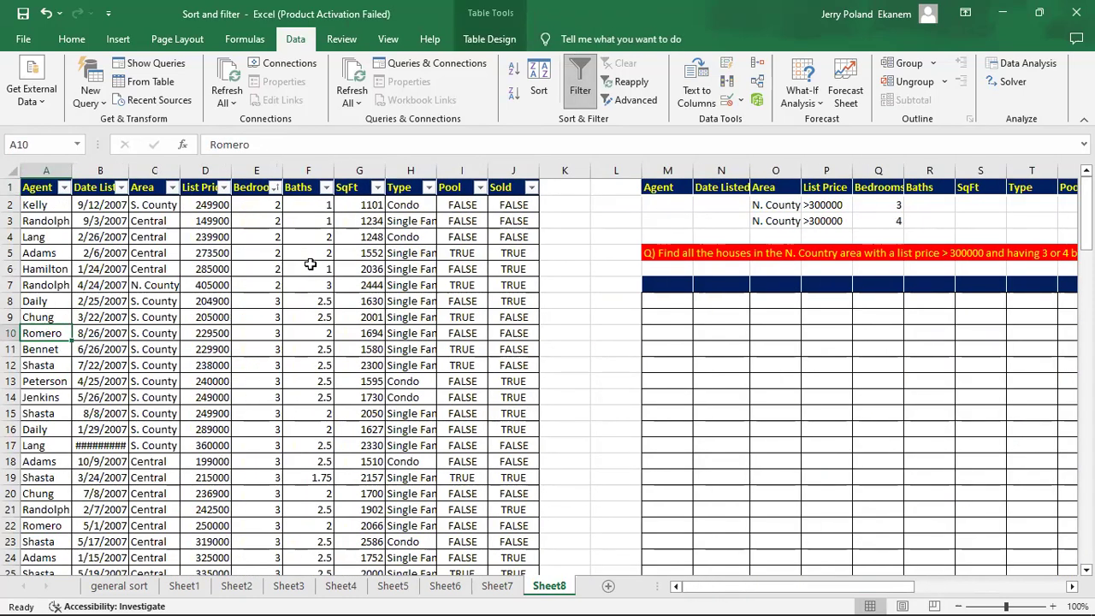
click(225, 189)
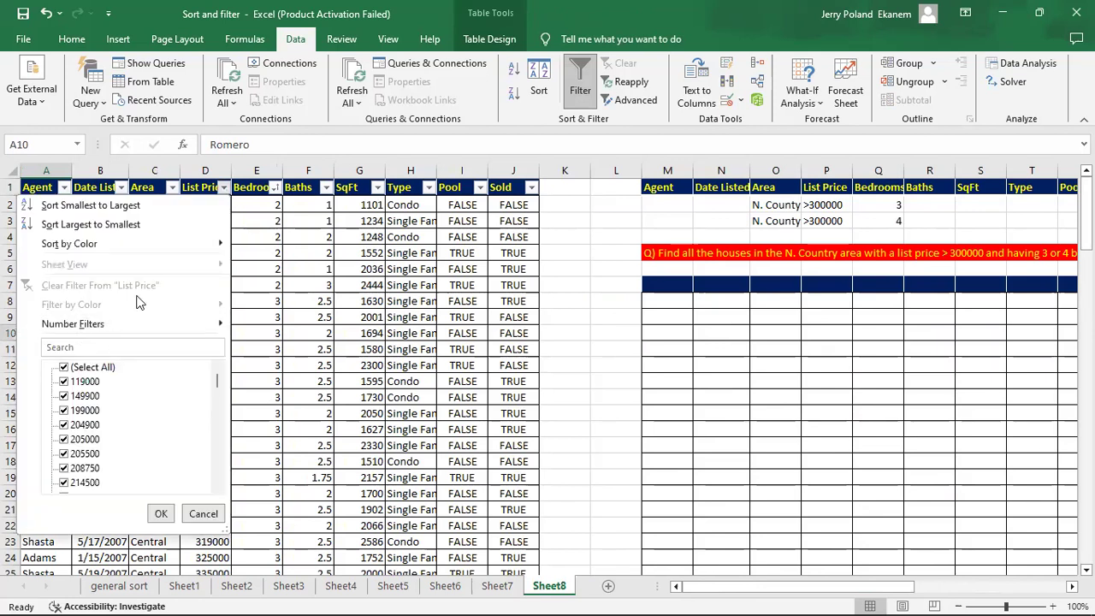
mouse_move(157, 324)
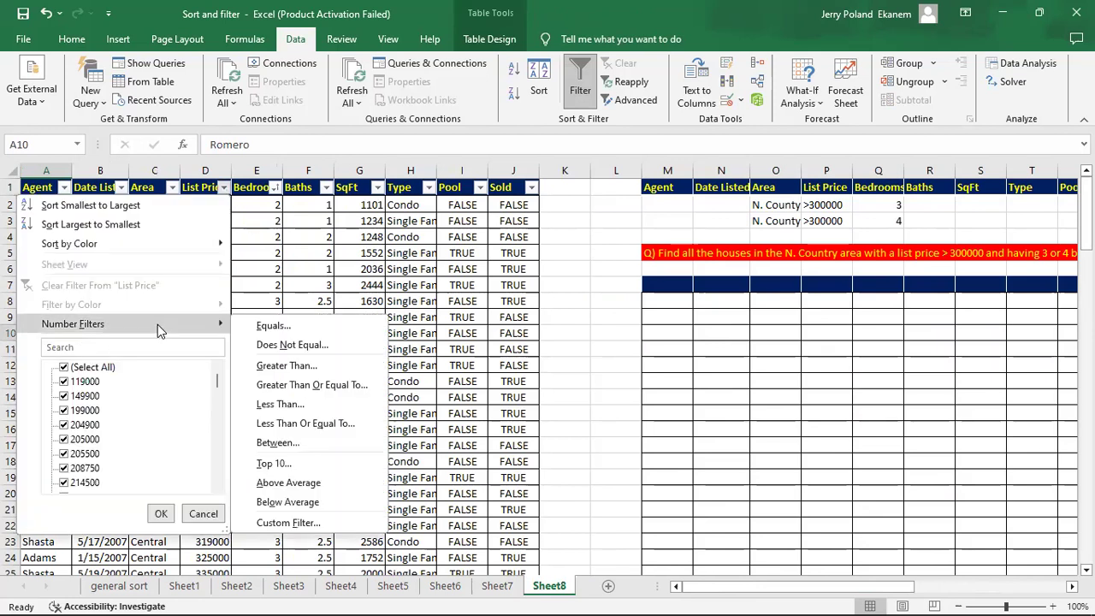
click(288, 366)
text(3)
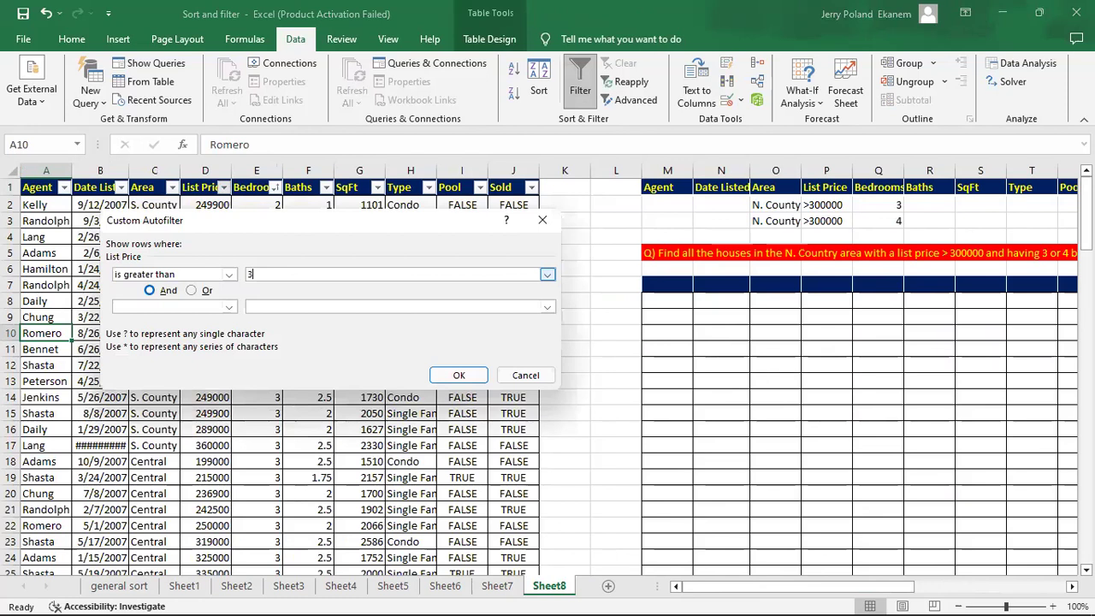
text(00000)
click(459, 375)
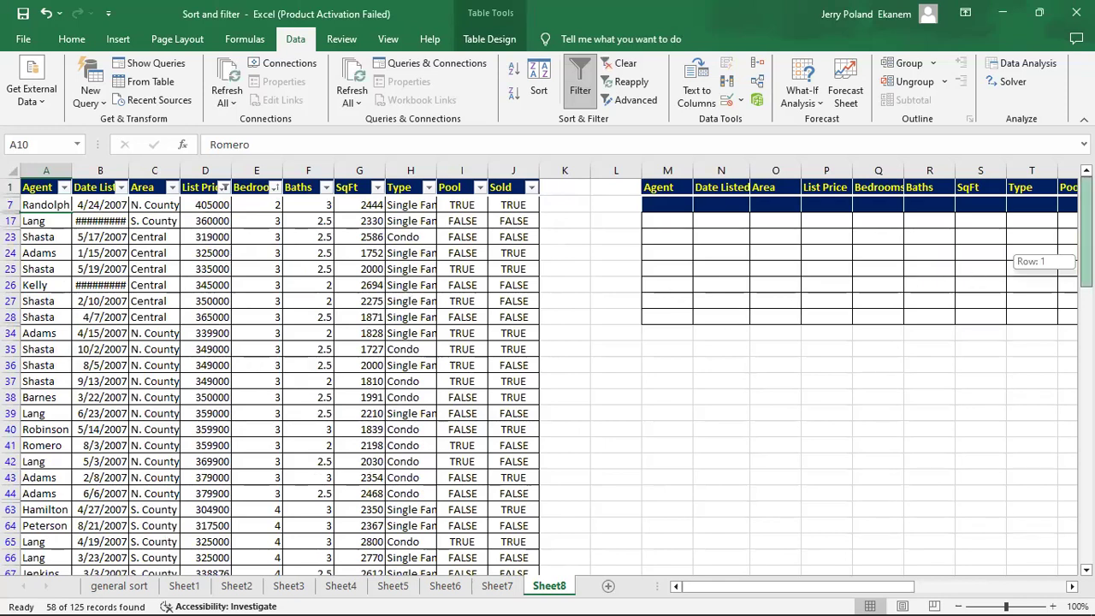
key(ctrl+z)
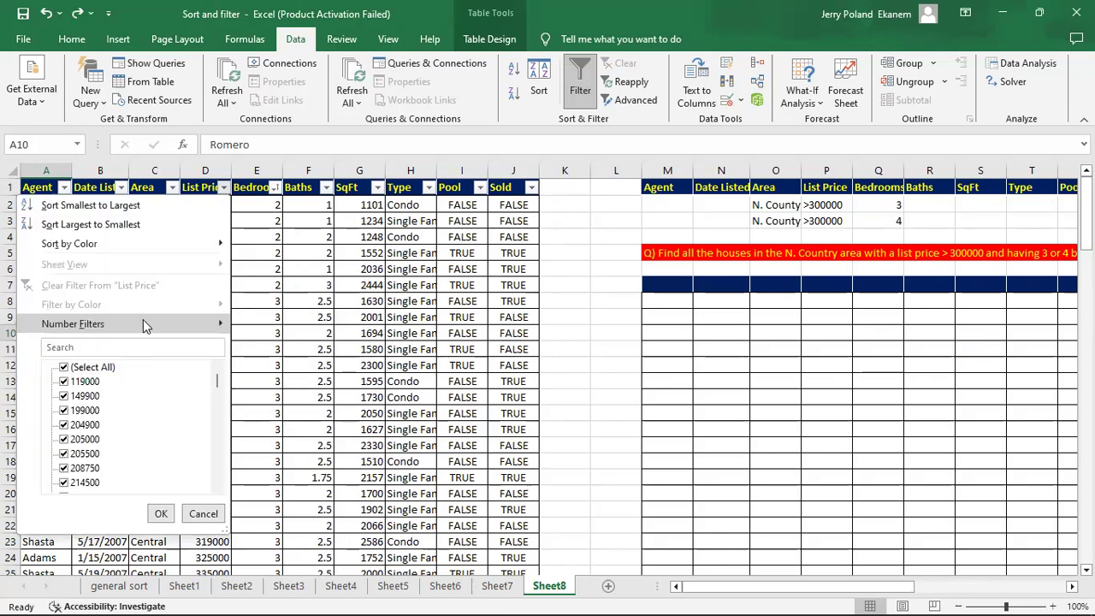
Reapply a number filter to the List Price column for values greater than 300000.
mouse_move(144, 325)
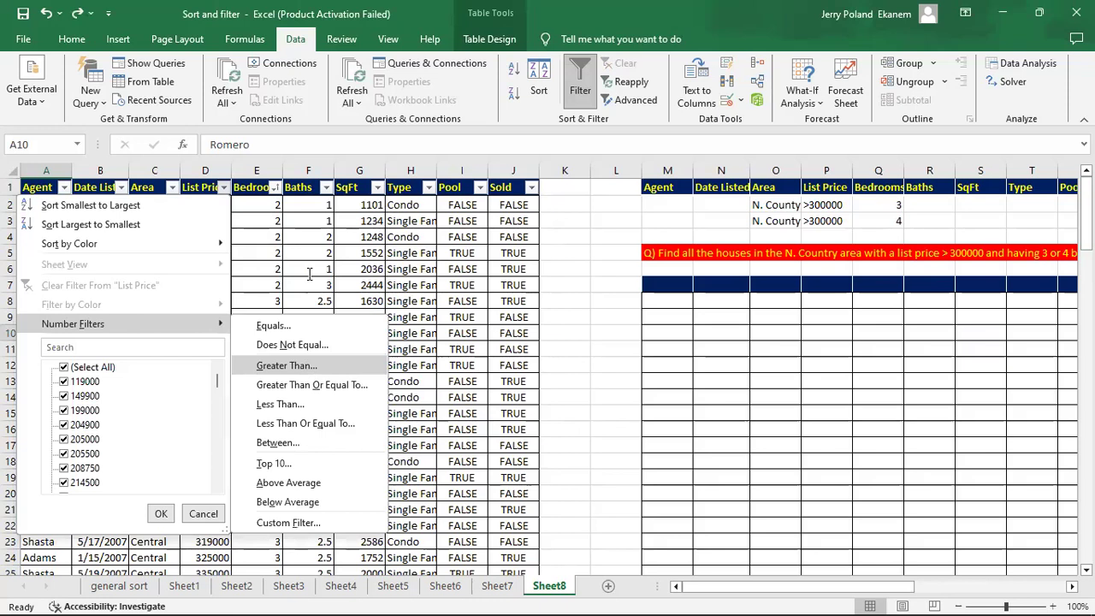
click(287, 365)
text(300000)
key(Return)
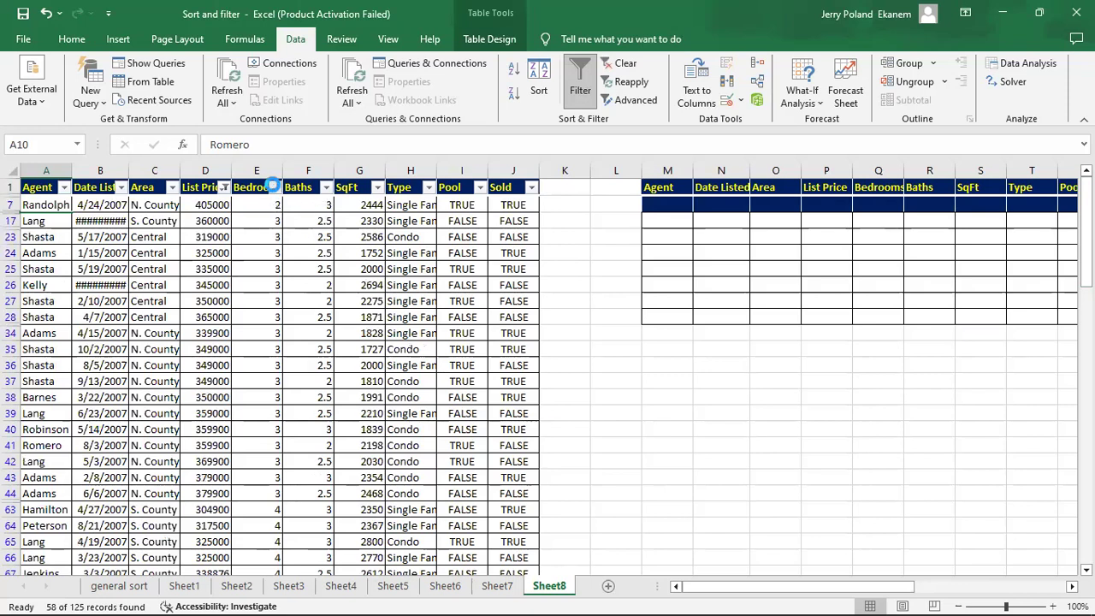
Filter the Bedrooms column to show only houses with 3 or 4 bedrooms.
click(273, 185)
click(115, 367)
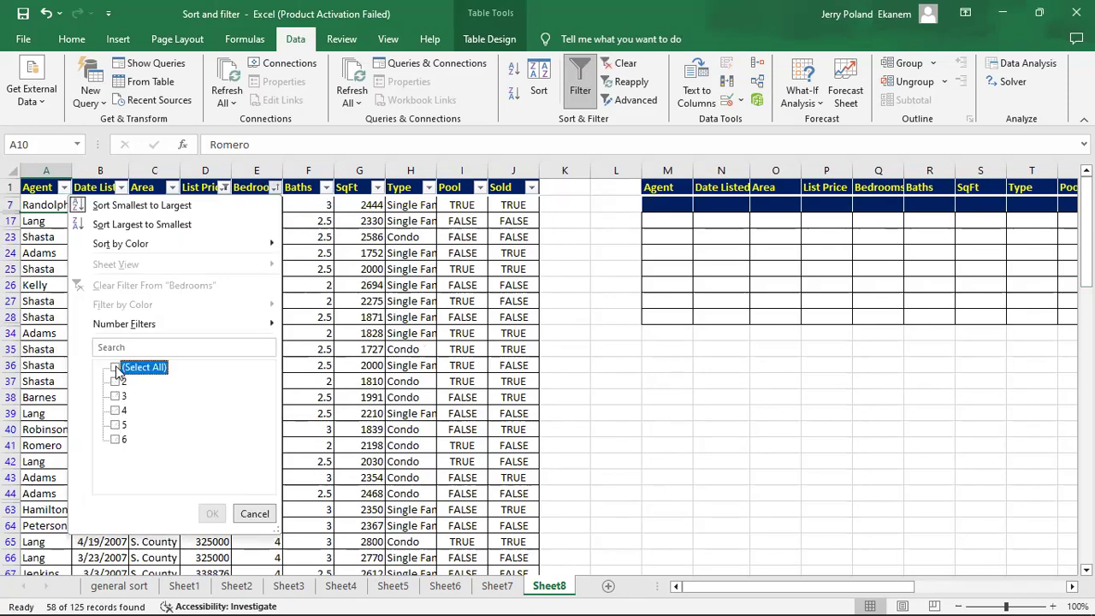
click(118, 412)
click(116, 396)
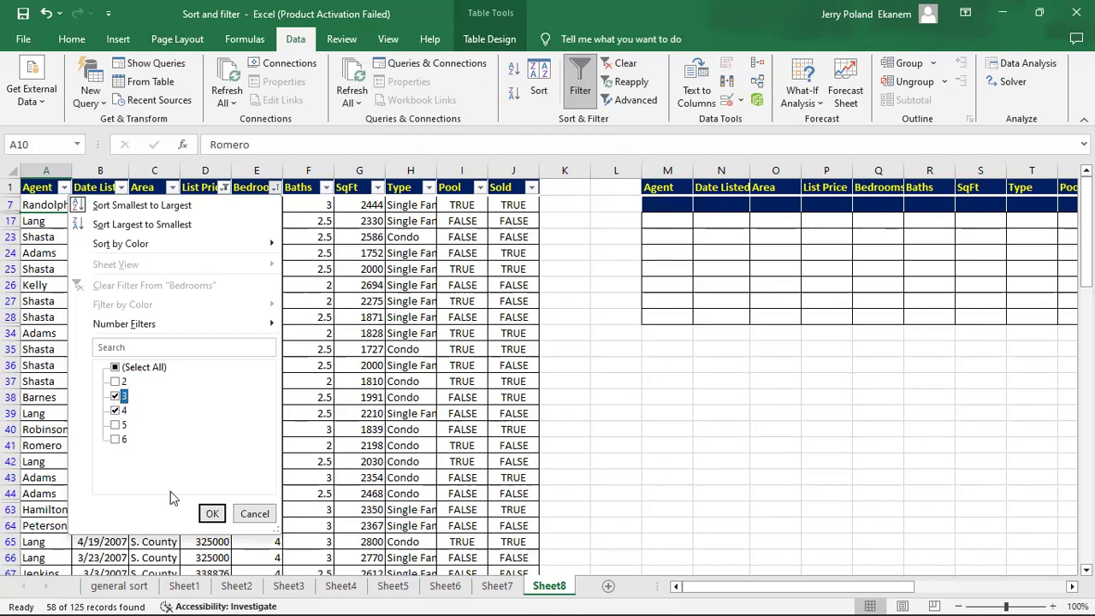
click(213, 516)
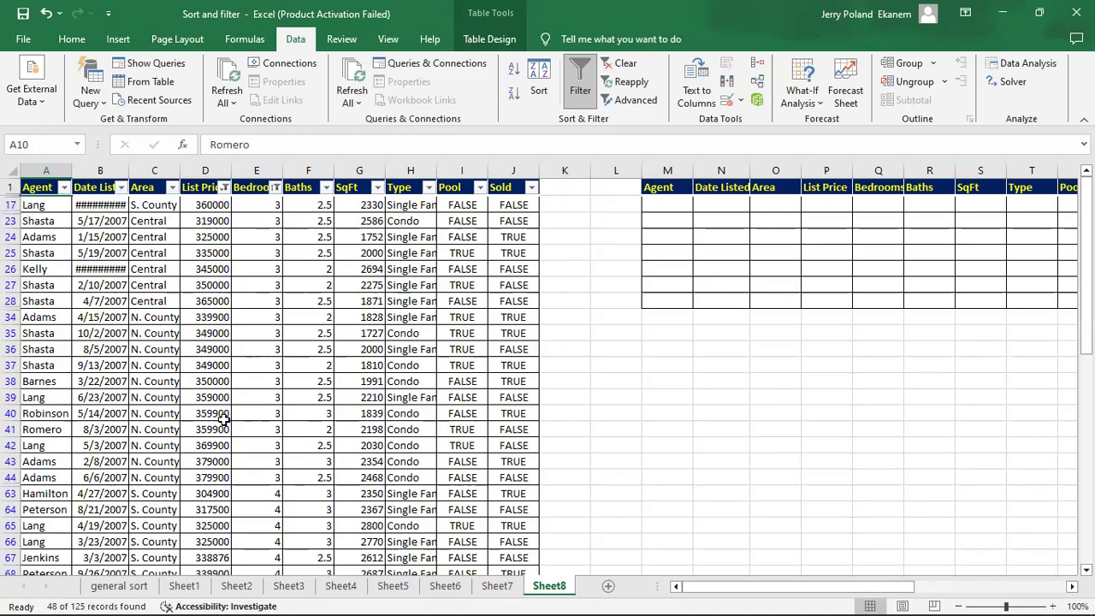
Look through the filtered rows and turn off the data table's column filters.
drag(1086, 265, 1086, 449)
drag(1086, 493, 1086, 305)
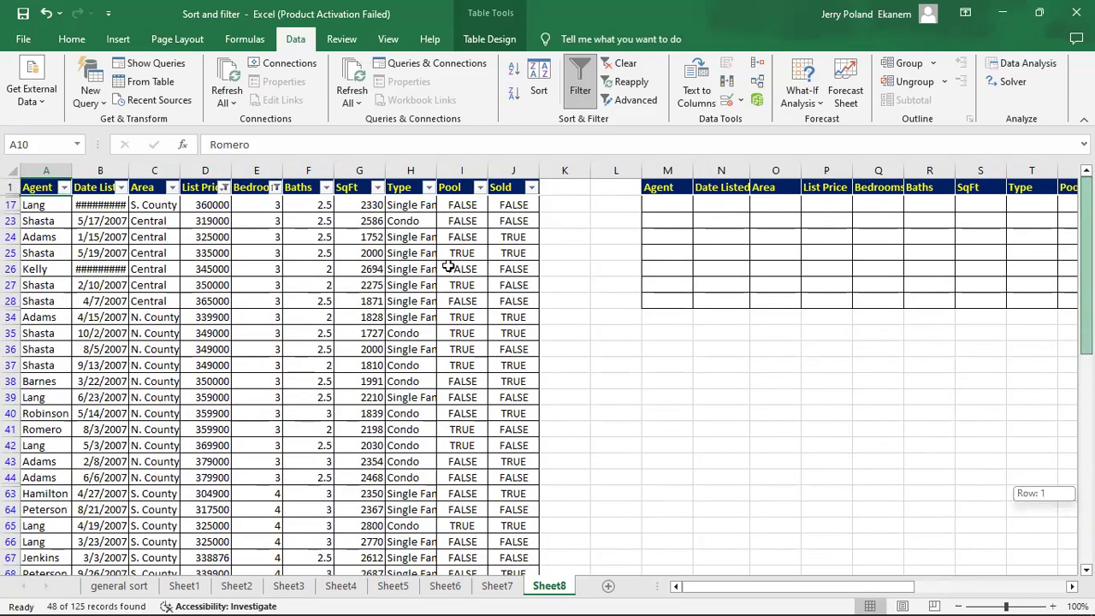
drag(449, 267, 650, 298)
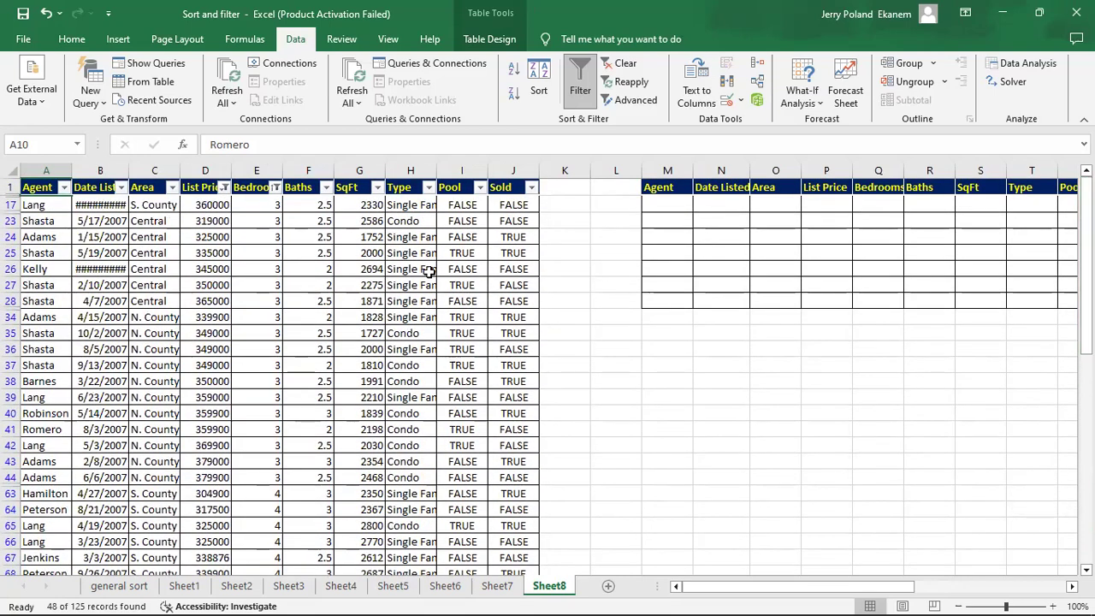
click(173, 284)
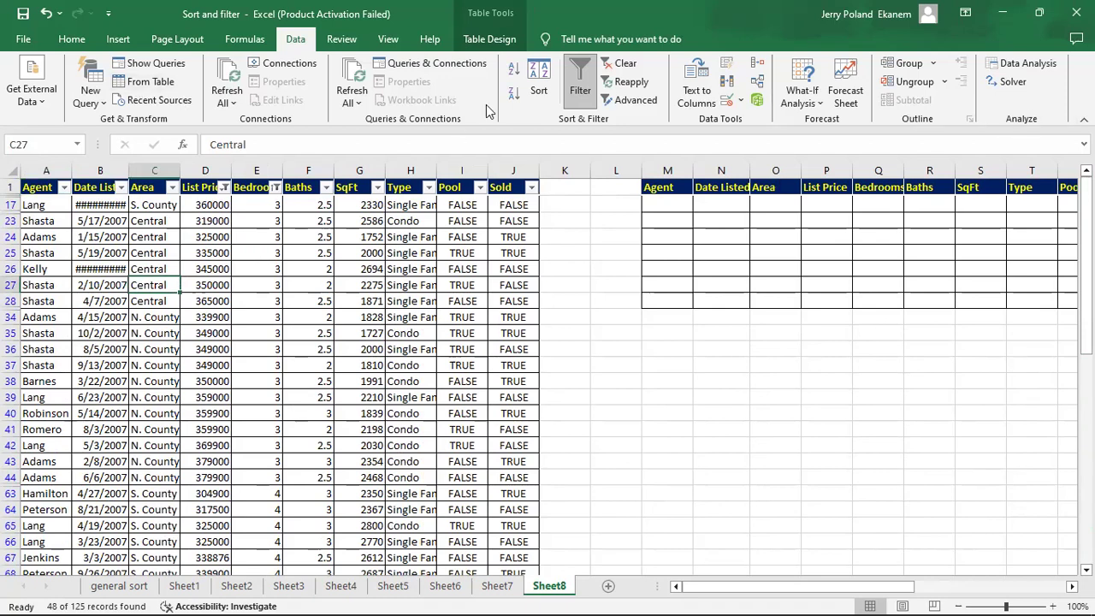
click(582, 83)
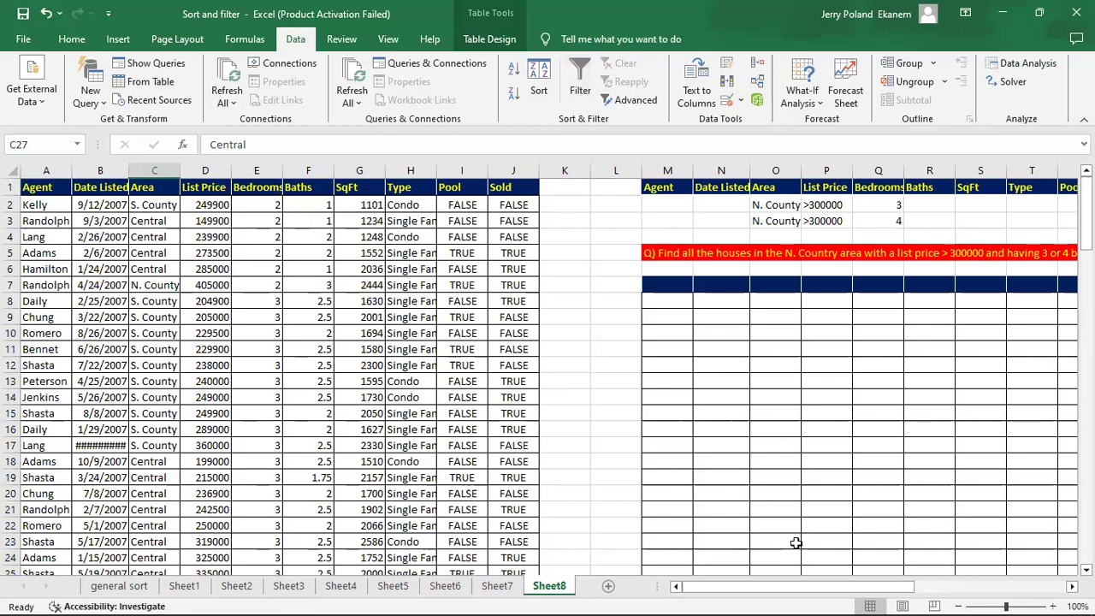
Compare the criteria range's headers, starting at Agent in M1, with the data table's headers on Sheet8.
drag(844, 594, 890, 594)
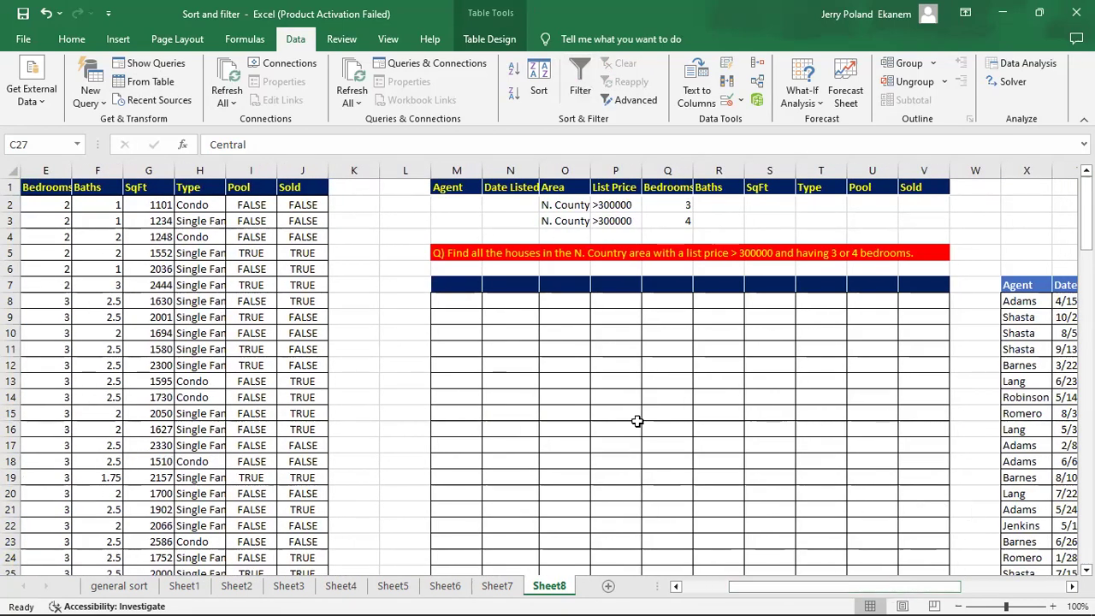
click(582, 345)
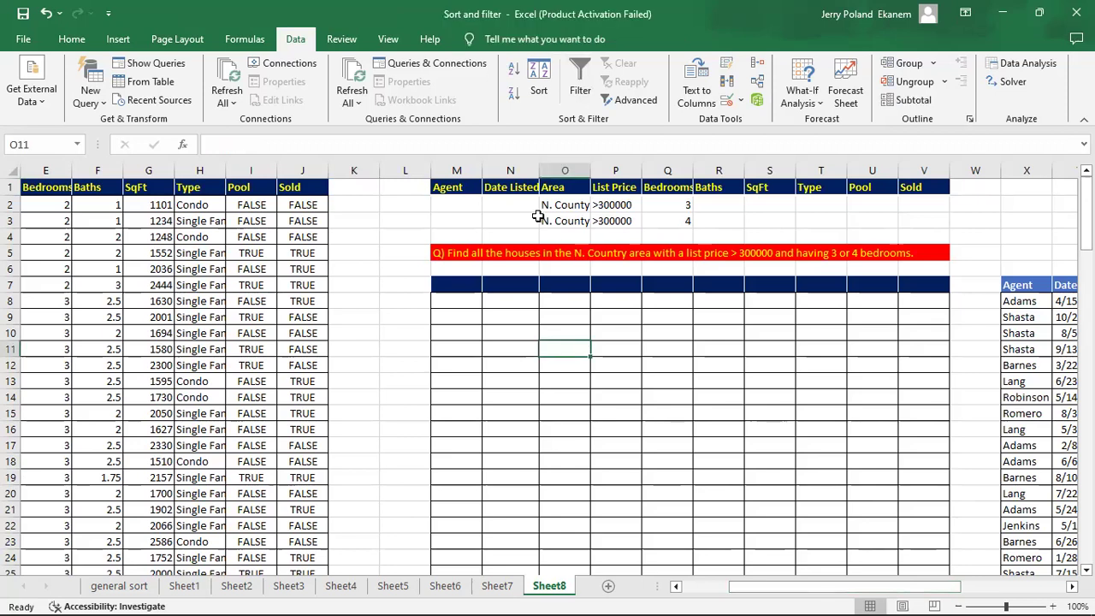
click(447, 187)
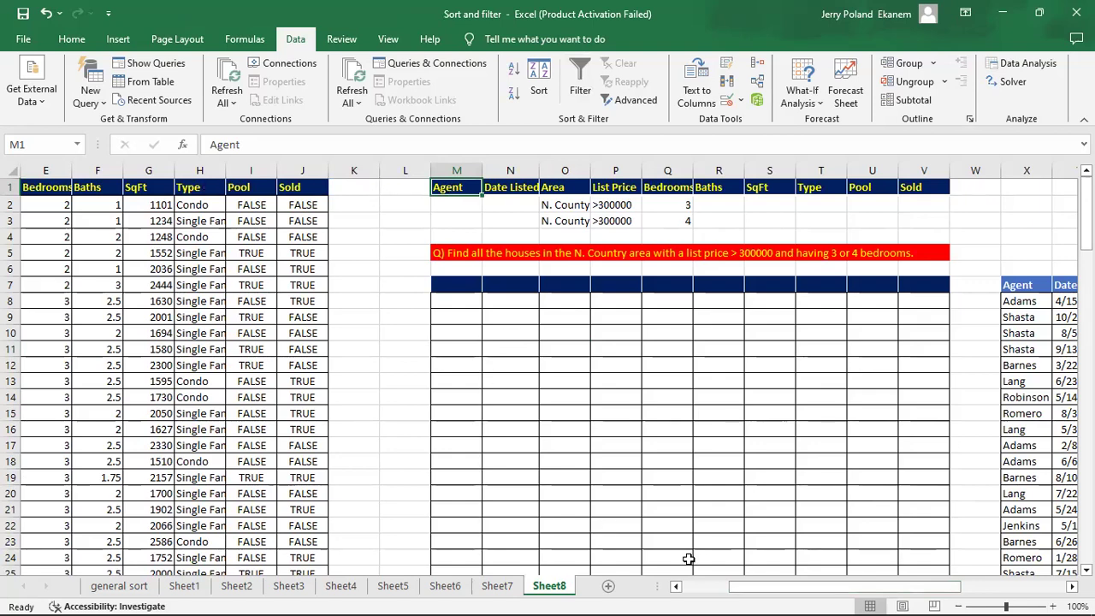
drag(760, 588, 32, 221)
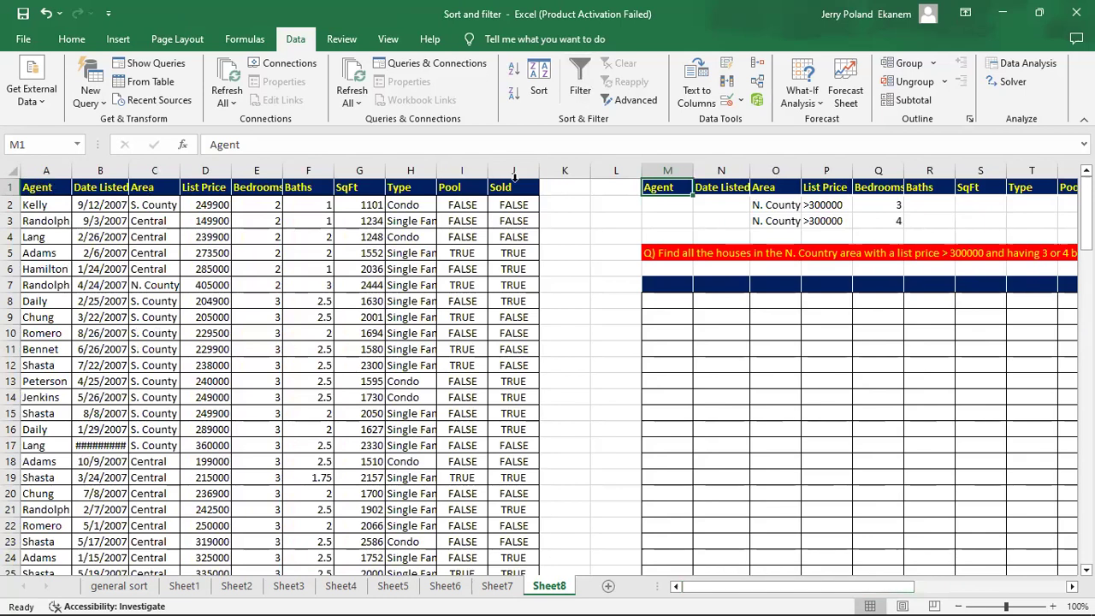
drag(895, 587, 945, 591)
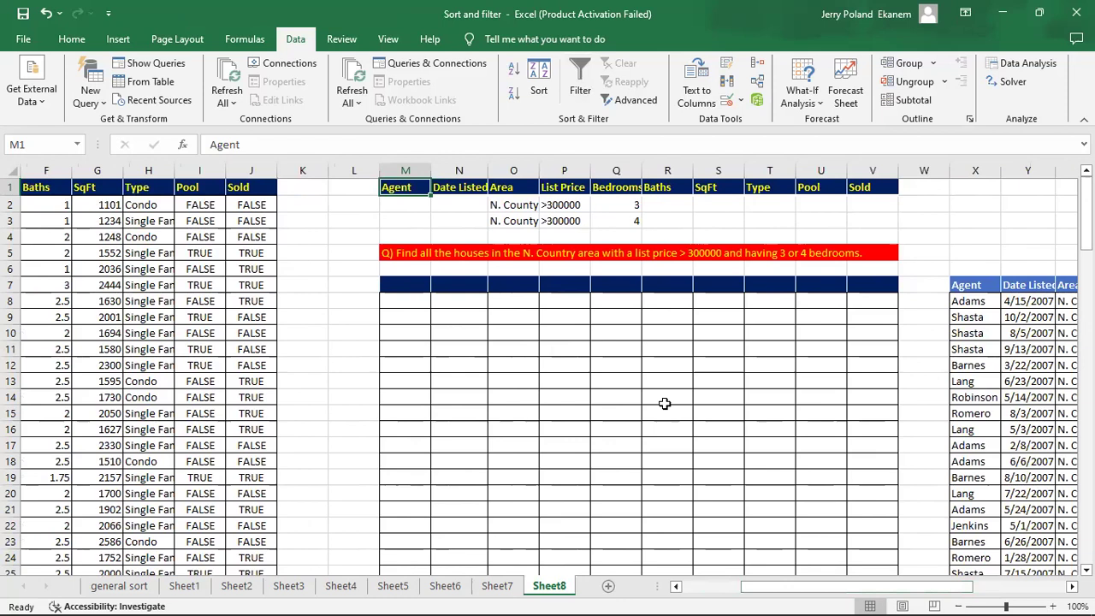
Clear both Area criteria from O2 and O3 on Sheet8.
click(505, 204)
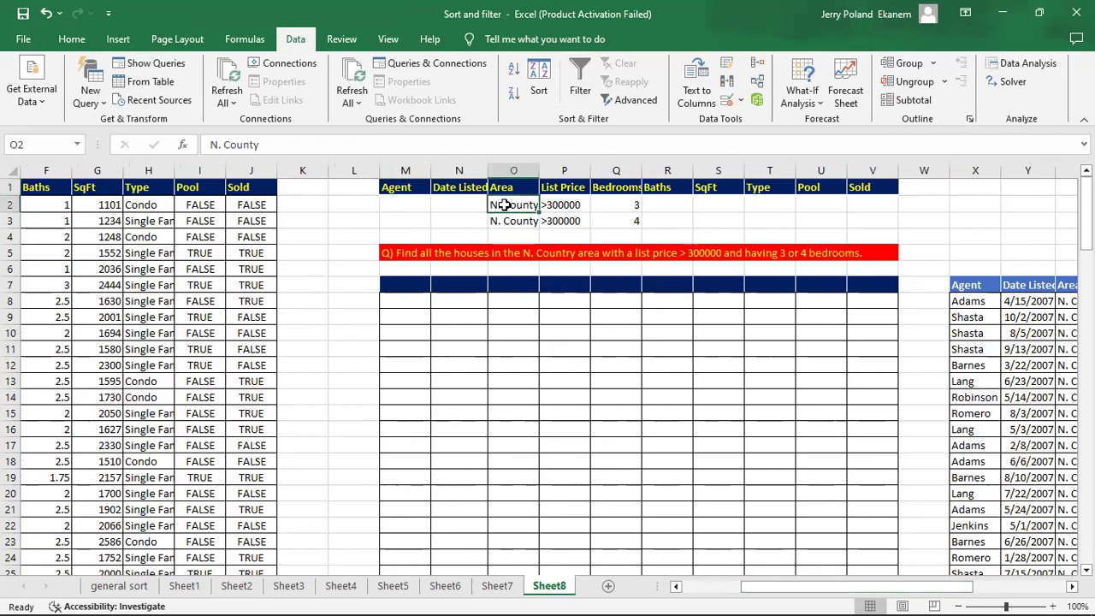
key(Delete)
key(Return)
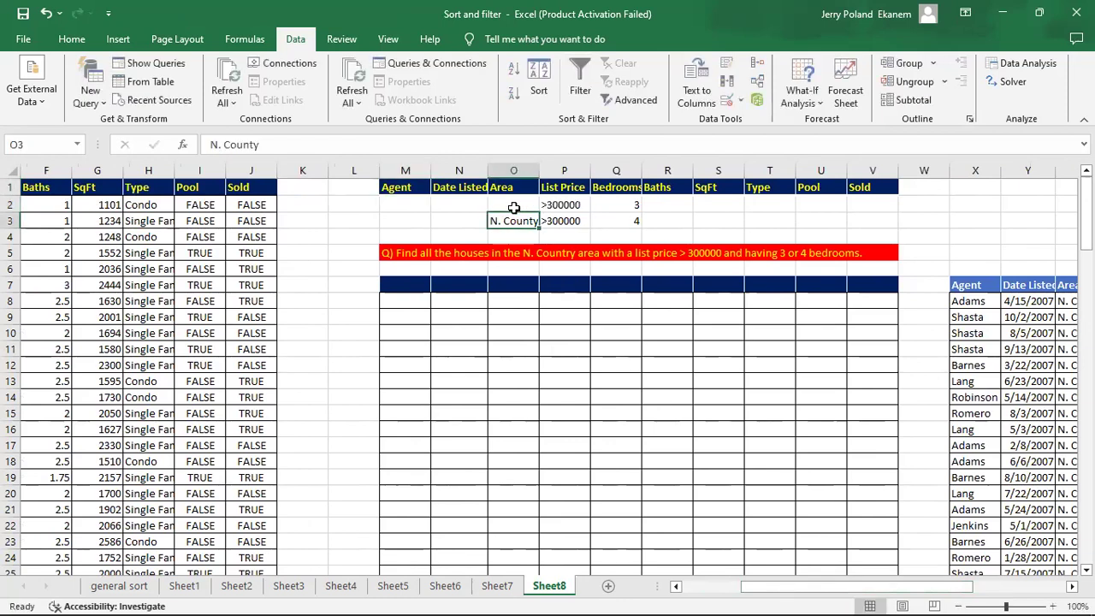
key(Delete)
key(Return)
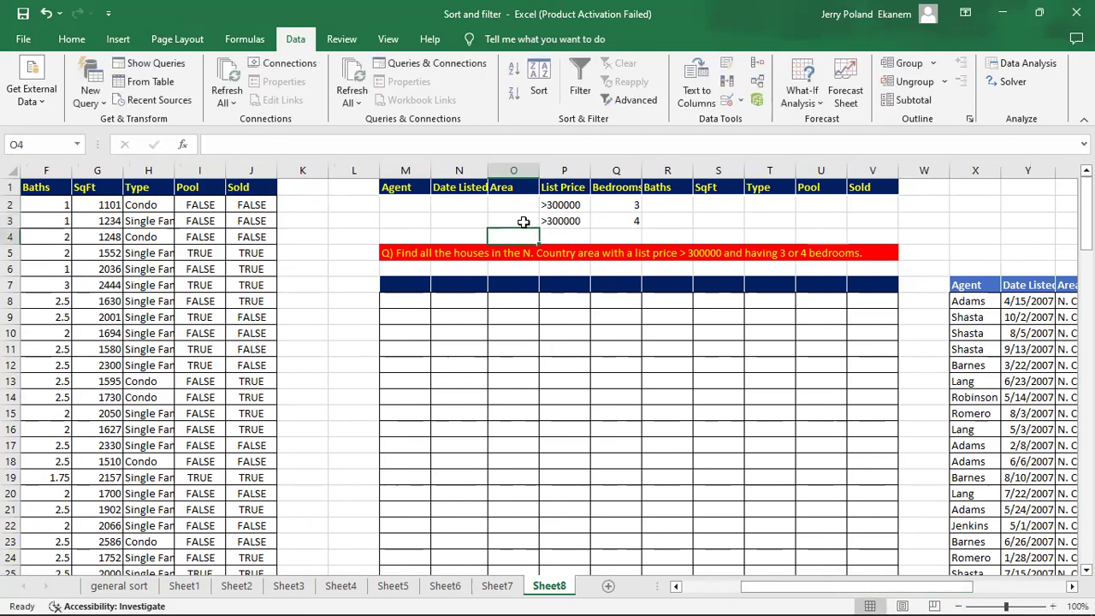
Clear the List Price and Bedrooms criteria from rows 2 and 3 of the criteria range.
click(565, 220)
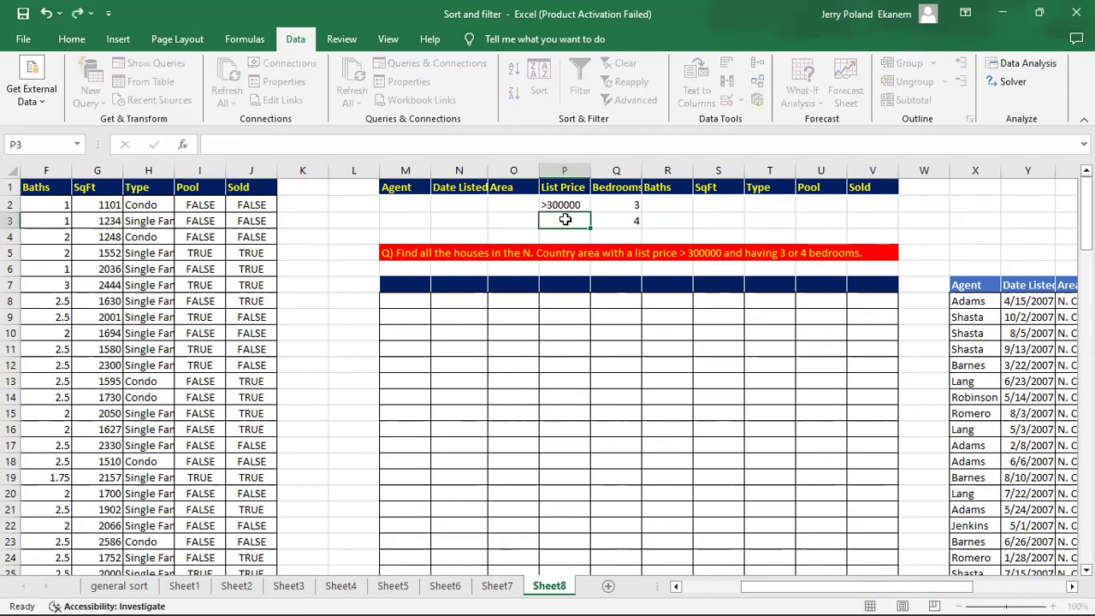
key(Delete)
key(Return)
click(555, 205)
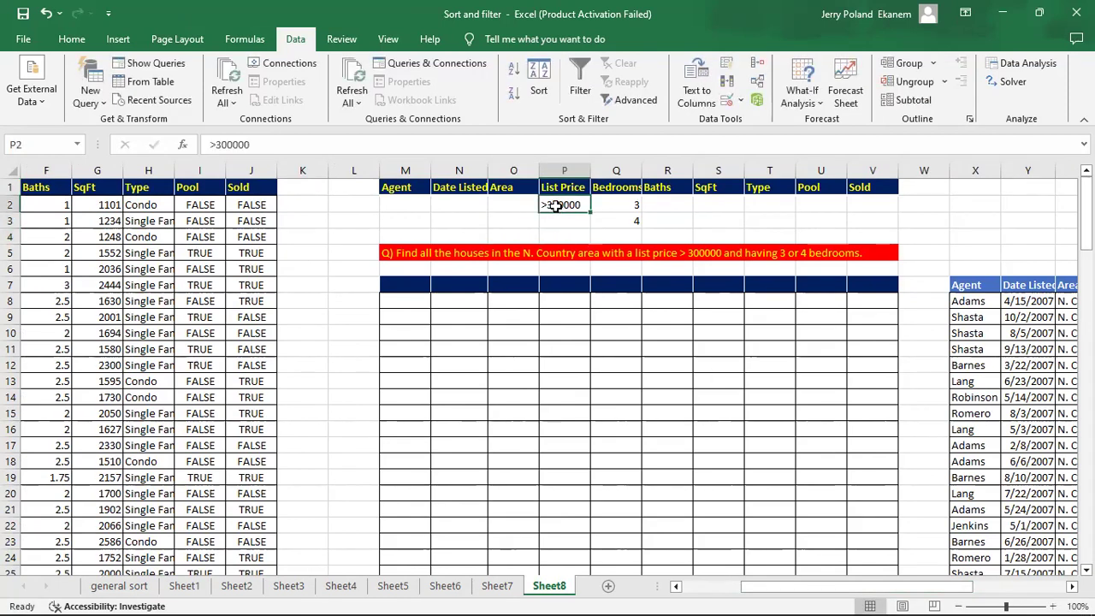
key(Delete)
click(628, 206)
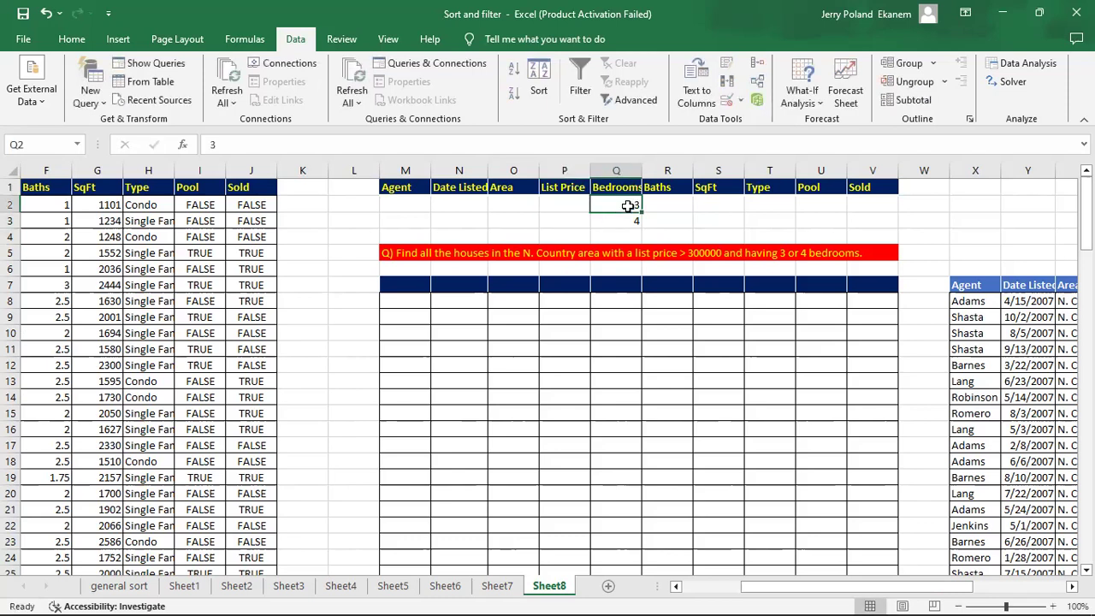
key(Delete)
key(Return)
key(BackSpace)
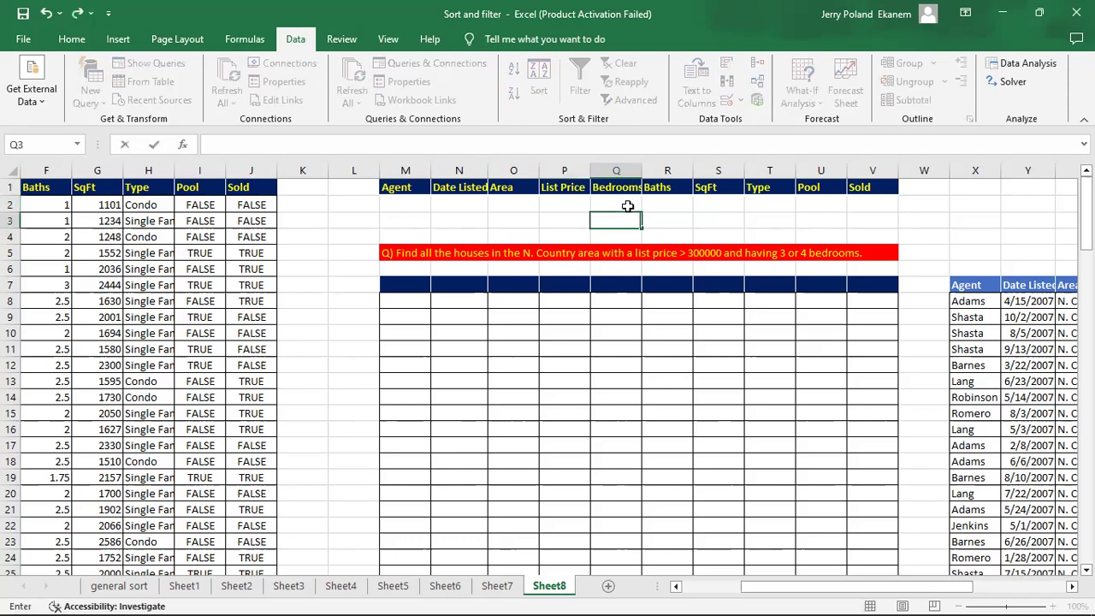
click(525, 232)
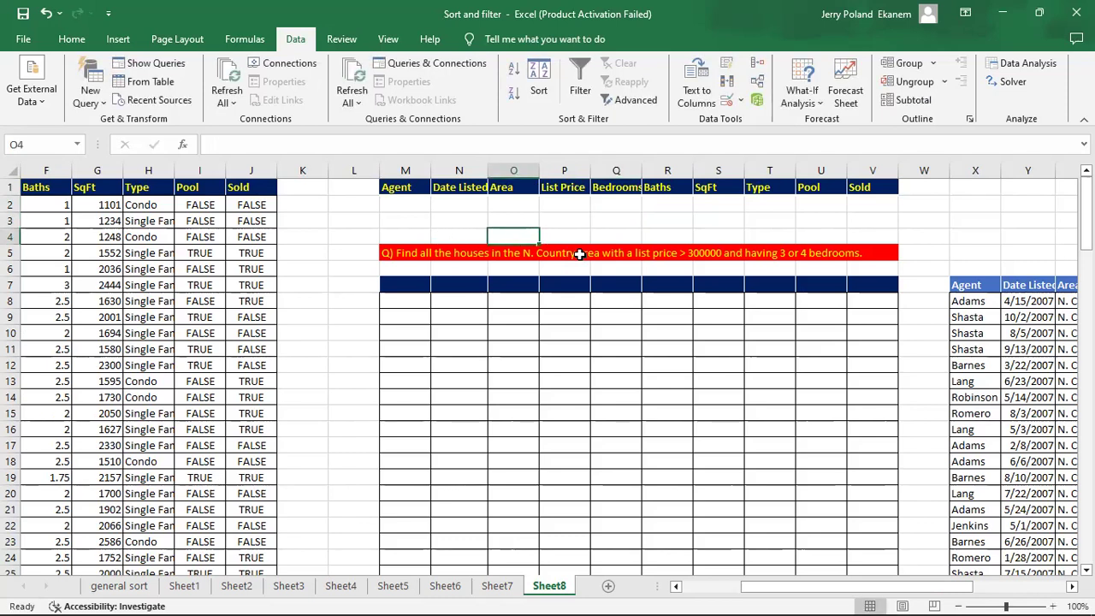
Enter N. County as the Area criterion in O2.
click(517, 204)
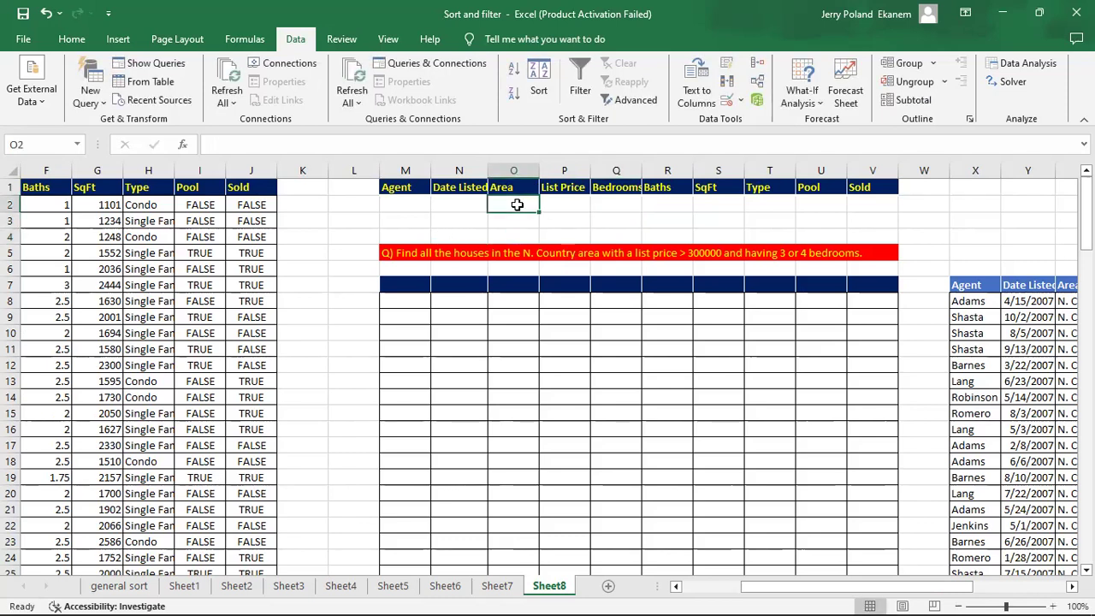
text(N)
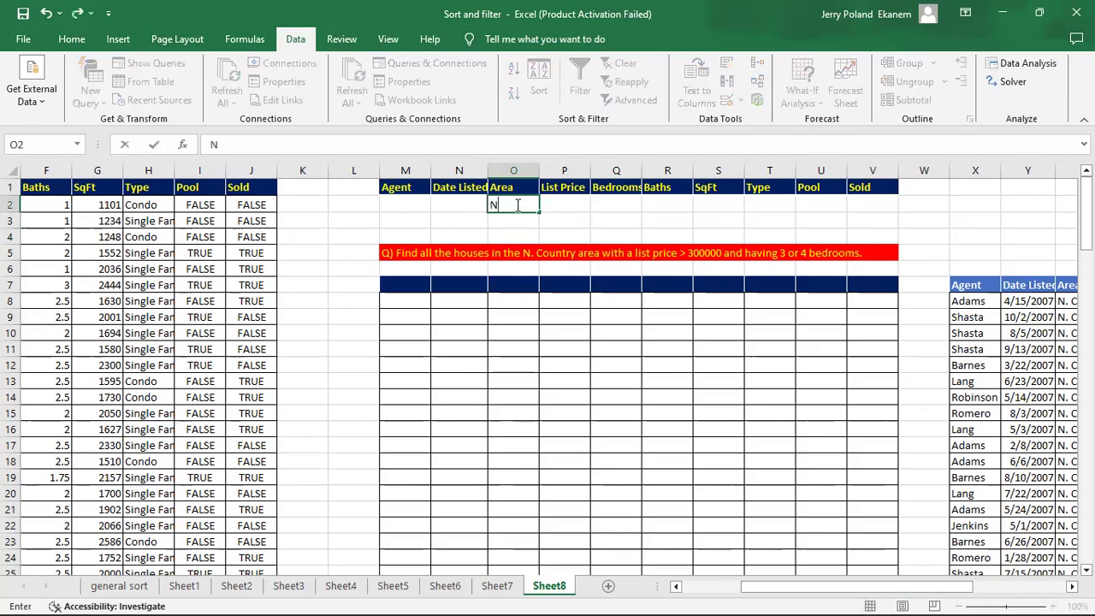
text(. County)
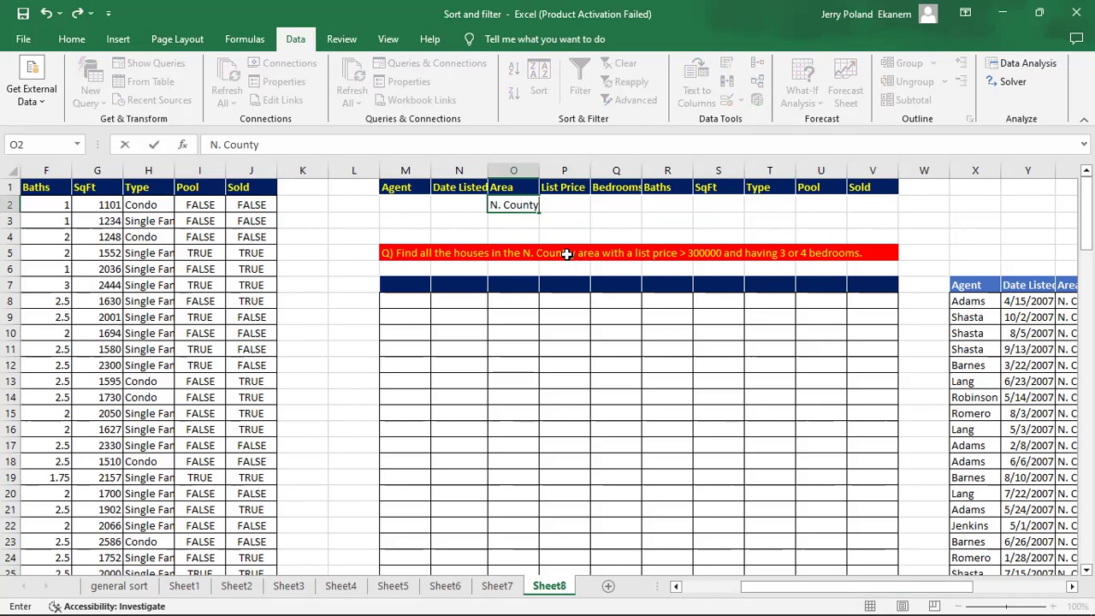
click(532, 218)
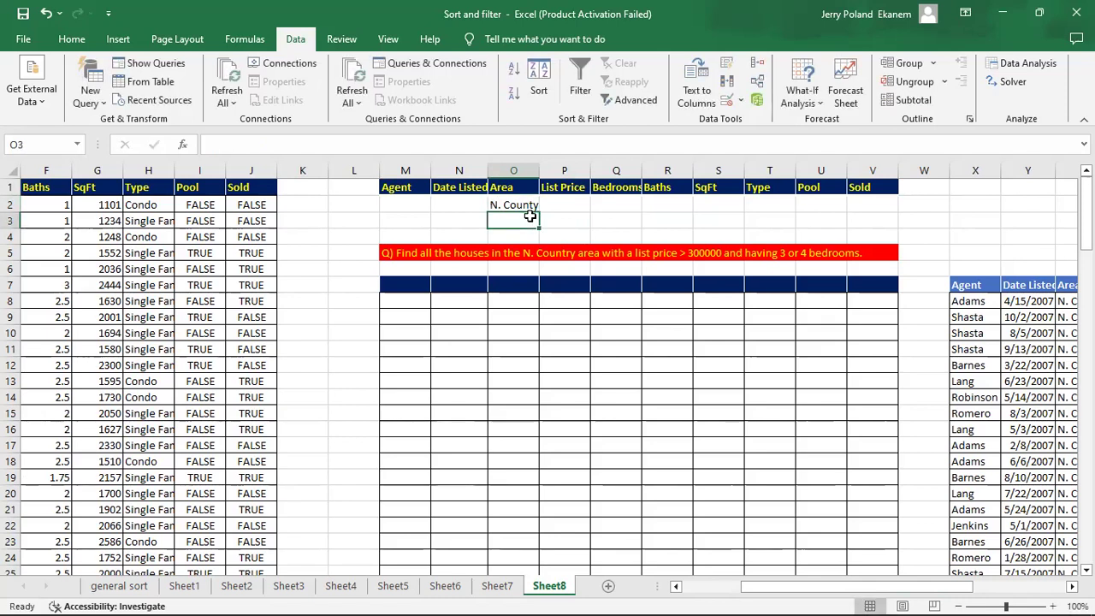
click(511, 204)
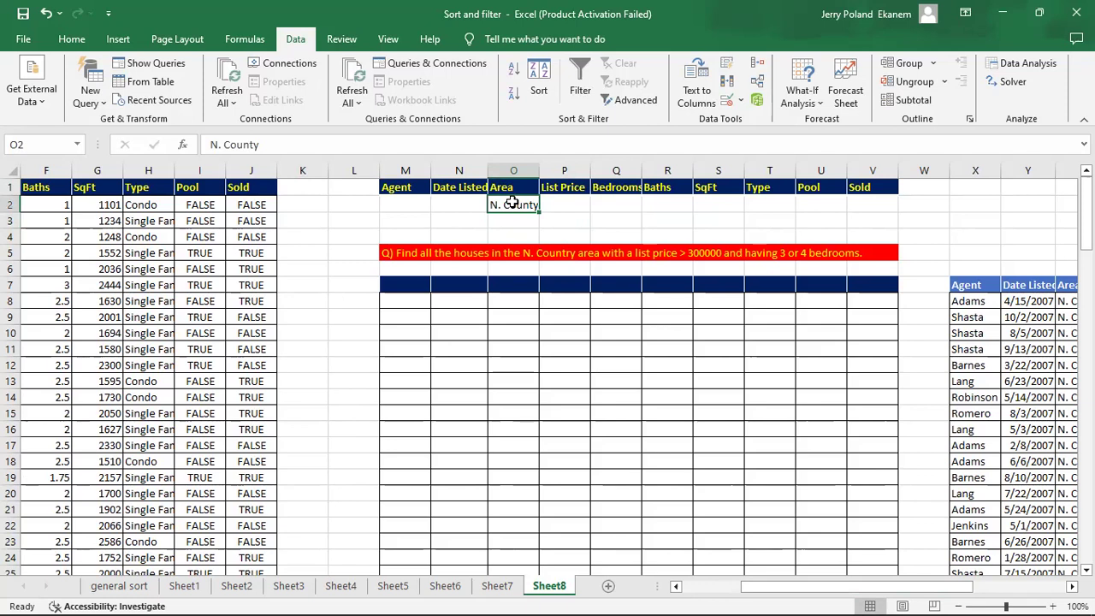
Complete the first criteria row with >300000 under List Price in P2 and 3 under Bedrooms in Q2.
click(565, 203)
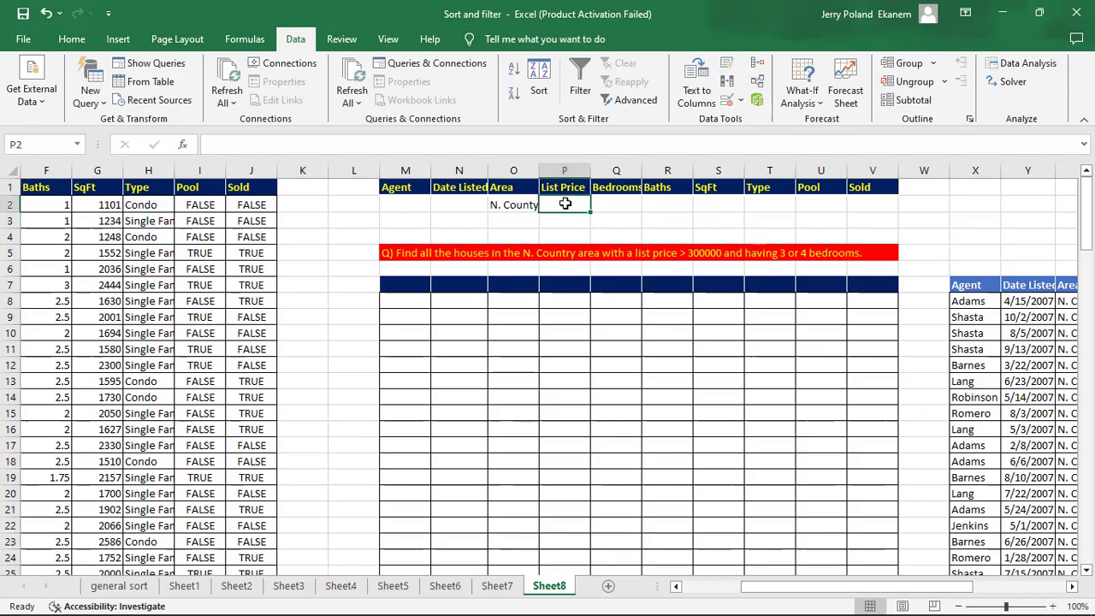
text(>)
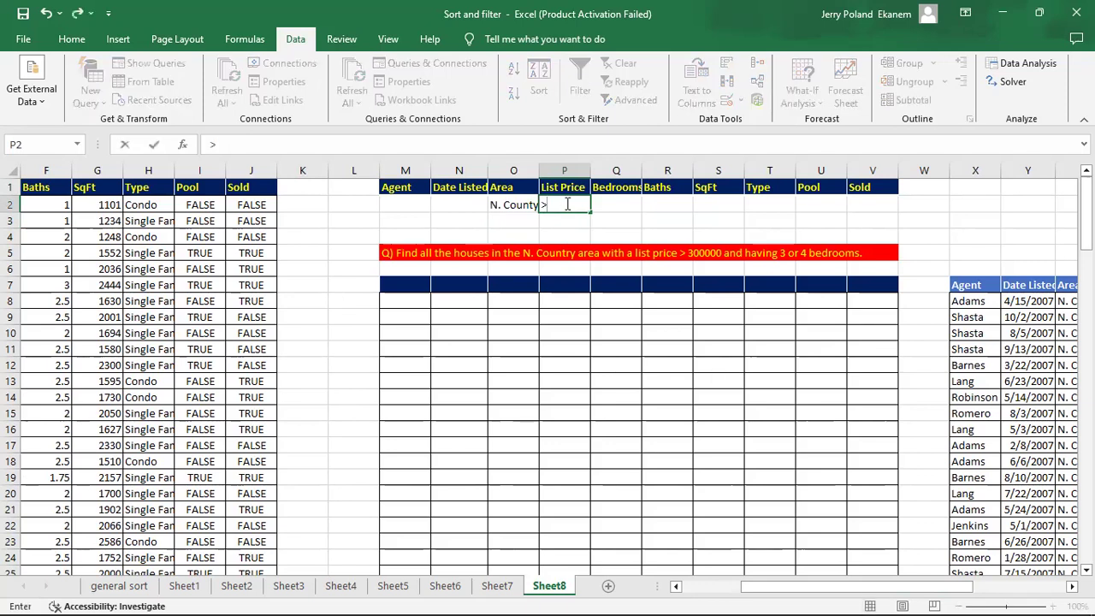
text(300000)
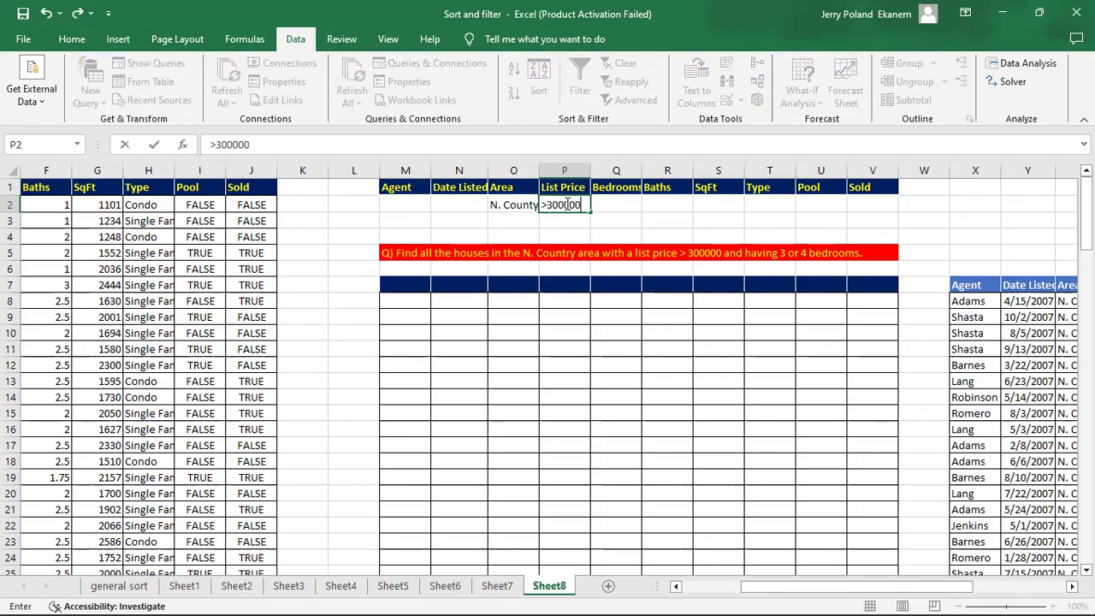
key(Return)
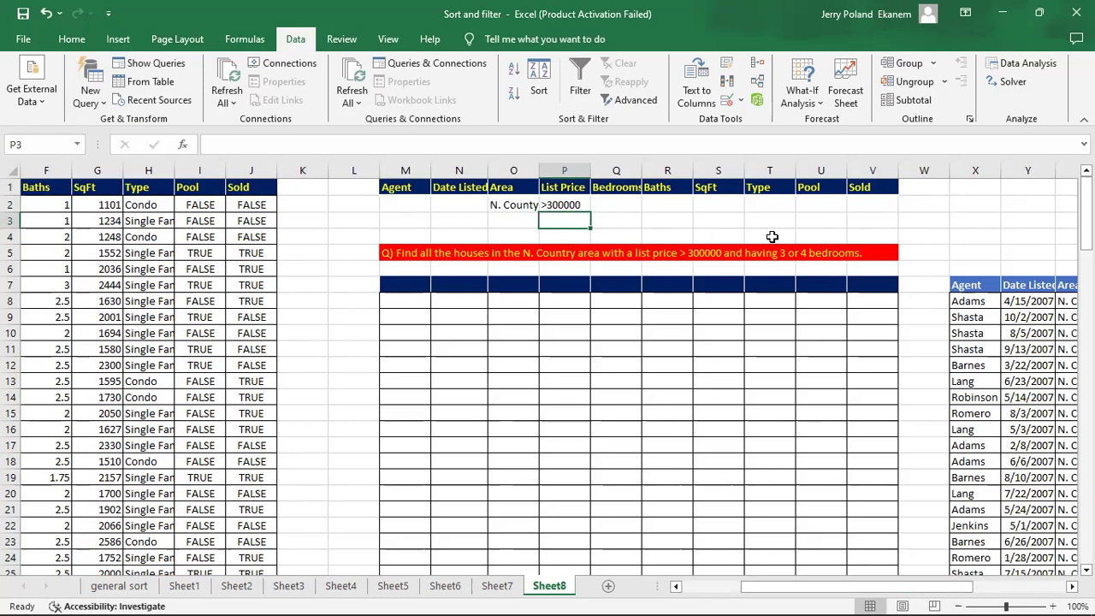
click(616, 200)
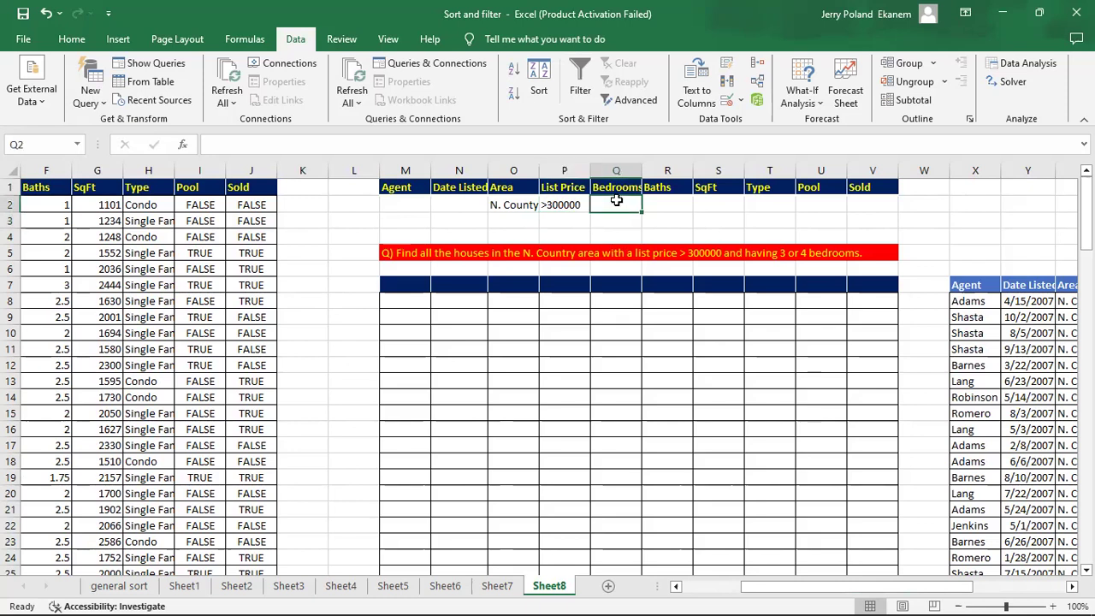
text(3)
key(Return)
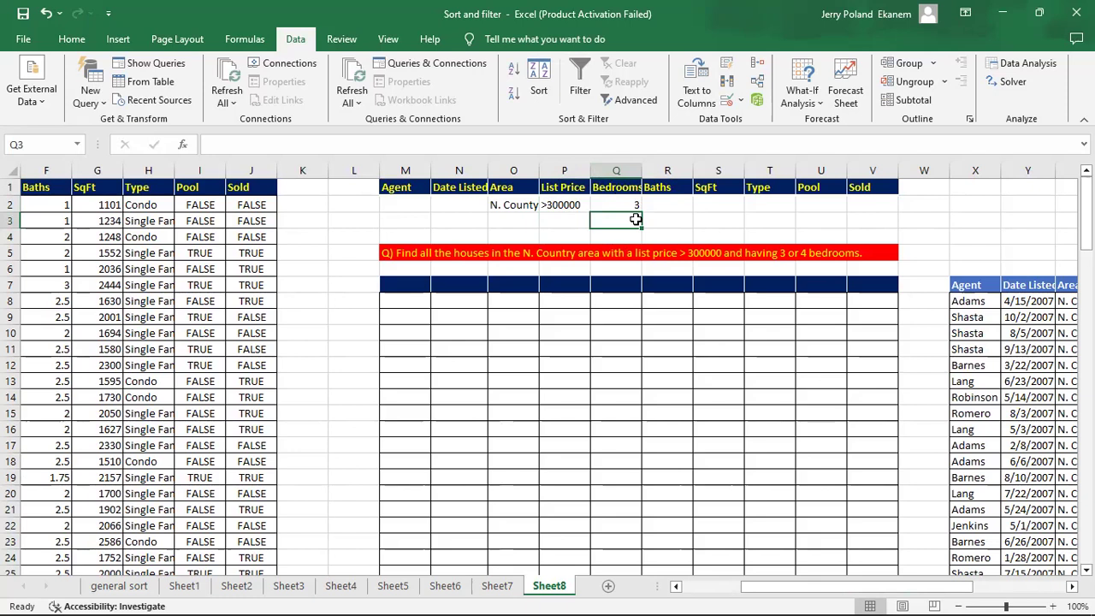
Fill the Area and List Price criteria down to row 3 as S. County, and set P3 to >300000.
click(500, 588)
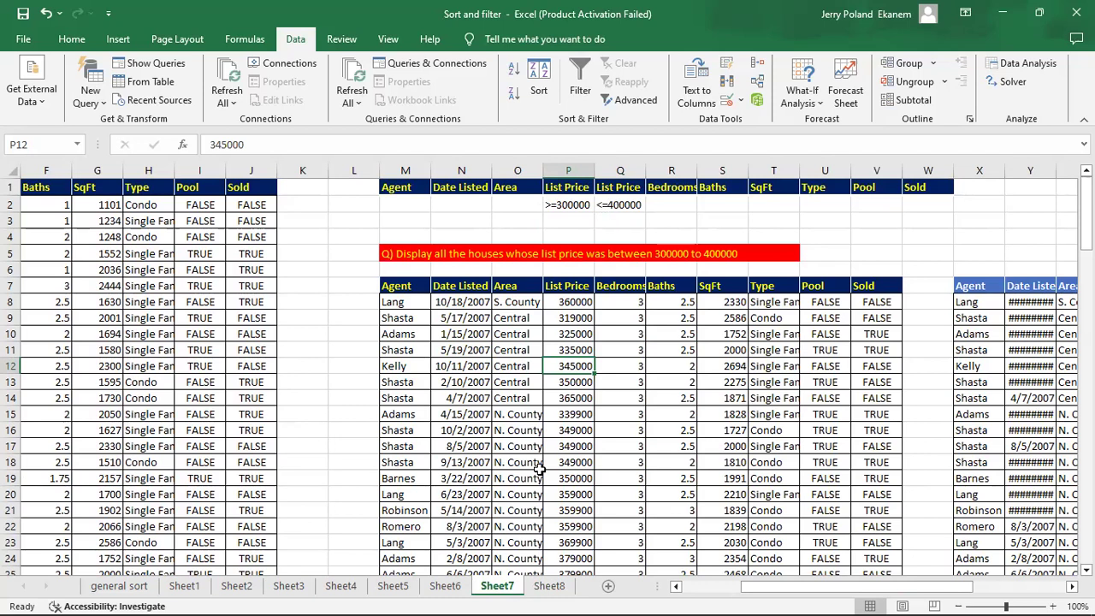
click(552, 589)
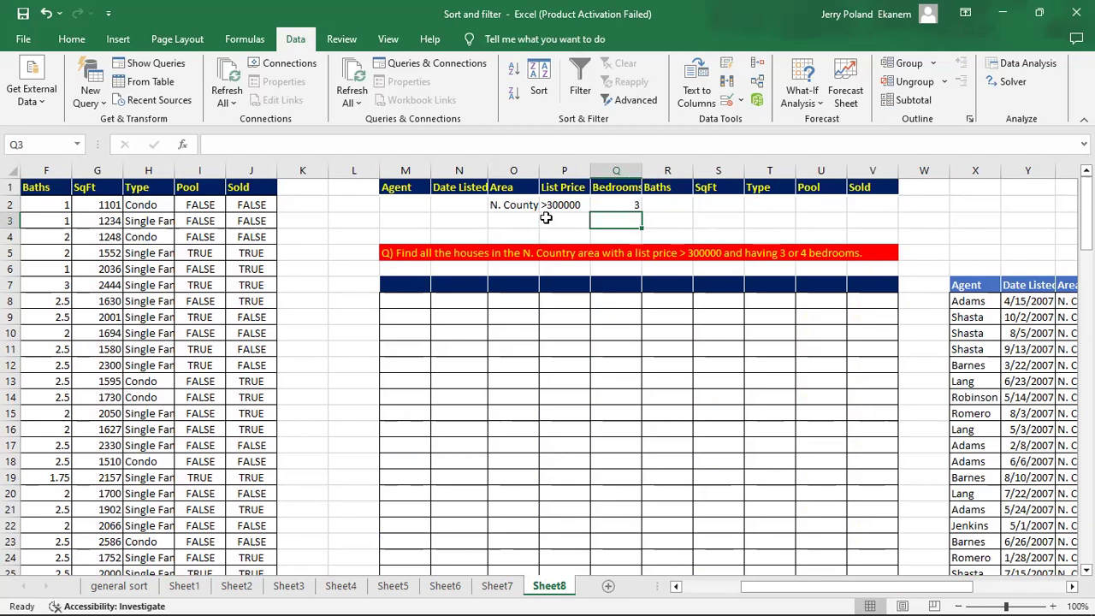
click(497, 205)
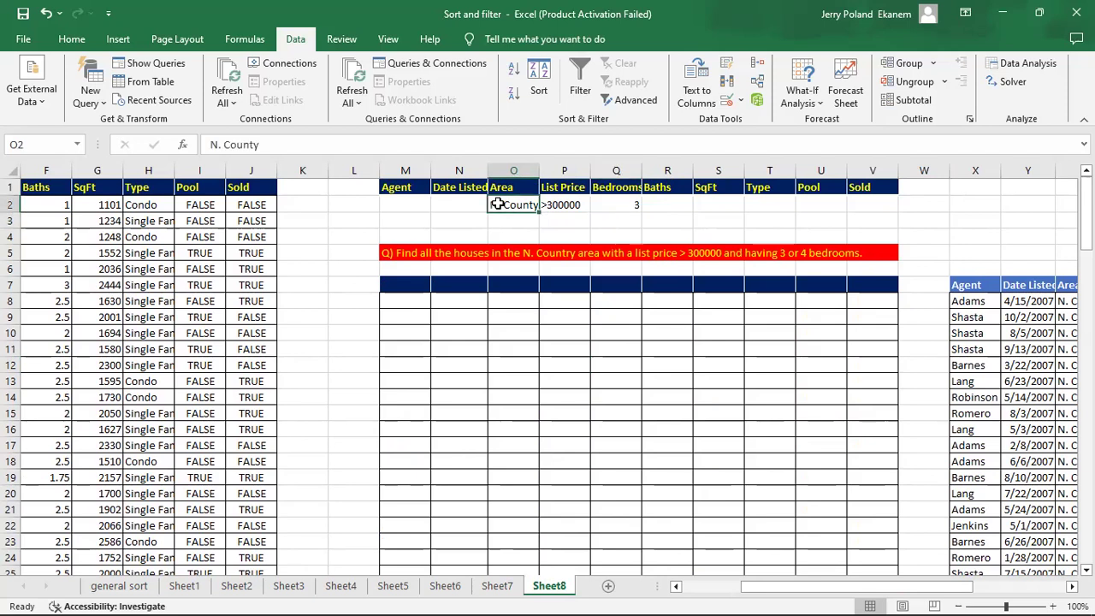
drag(540, 214, 627, 221)
click(564, 220)
click(554, 203)
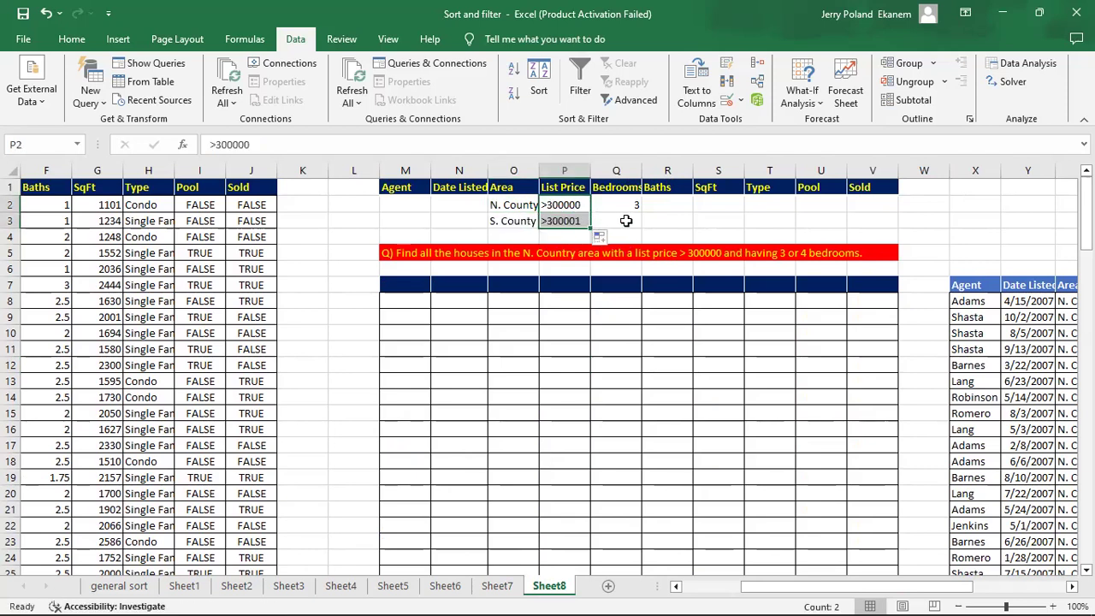
double_click(579, 222)
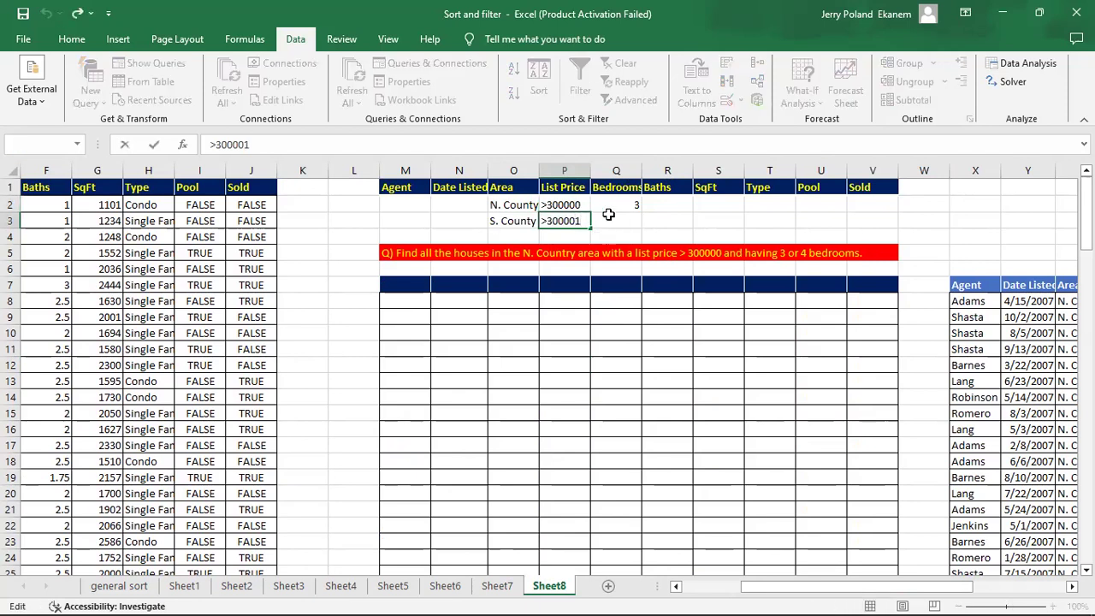
key(Return)
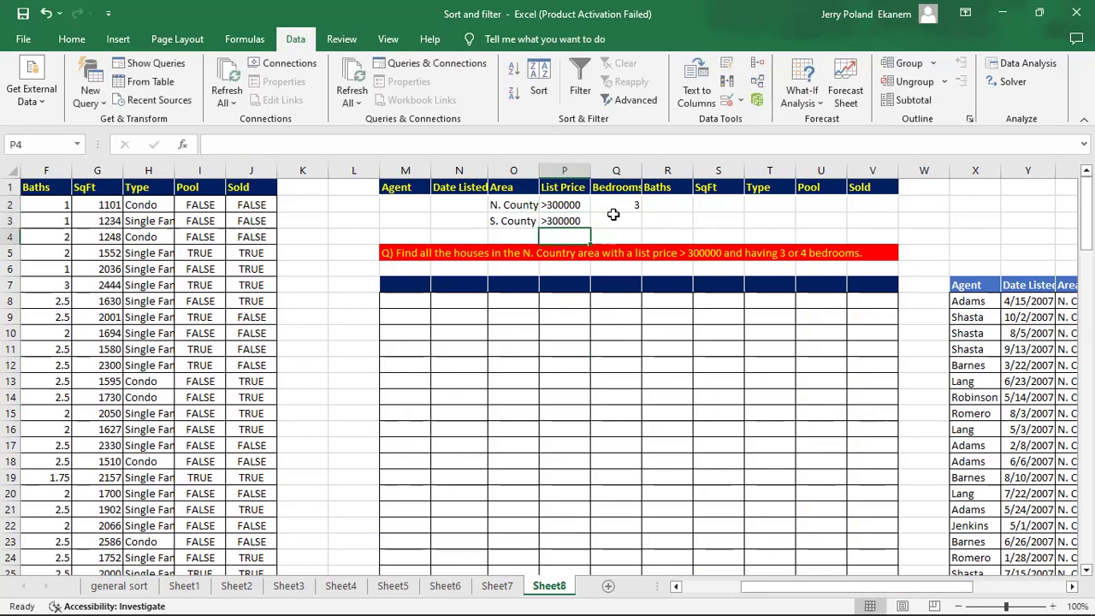
Enter 4 as the Bedrooms criterion in Q3.
click(618, 218)
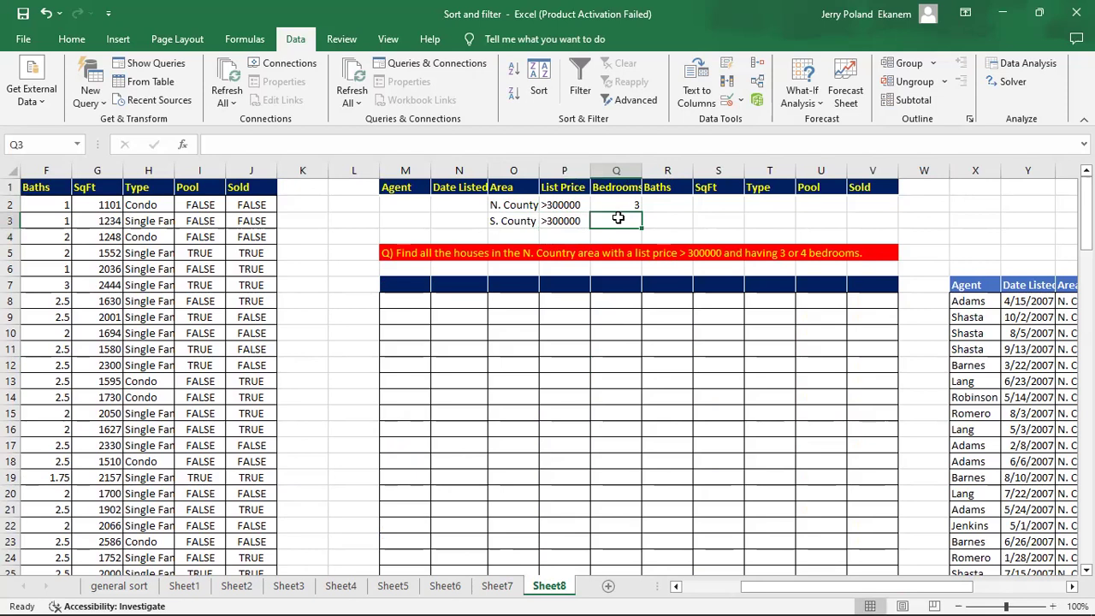
text(4)
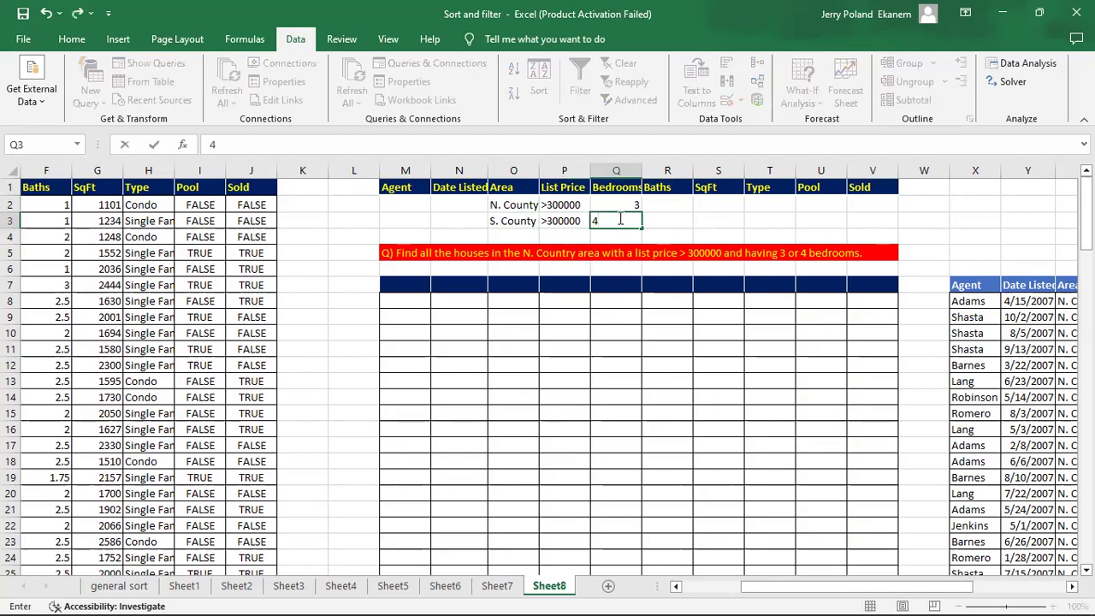
key(Return)
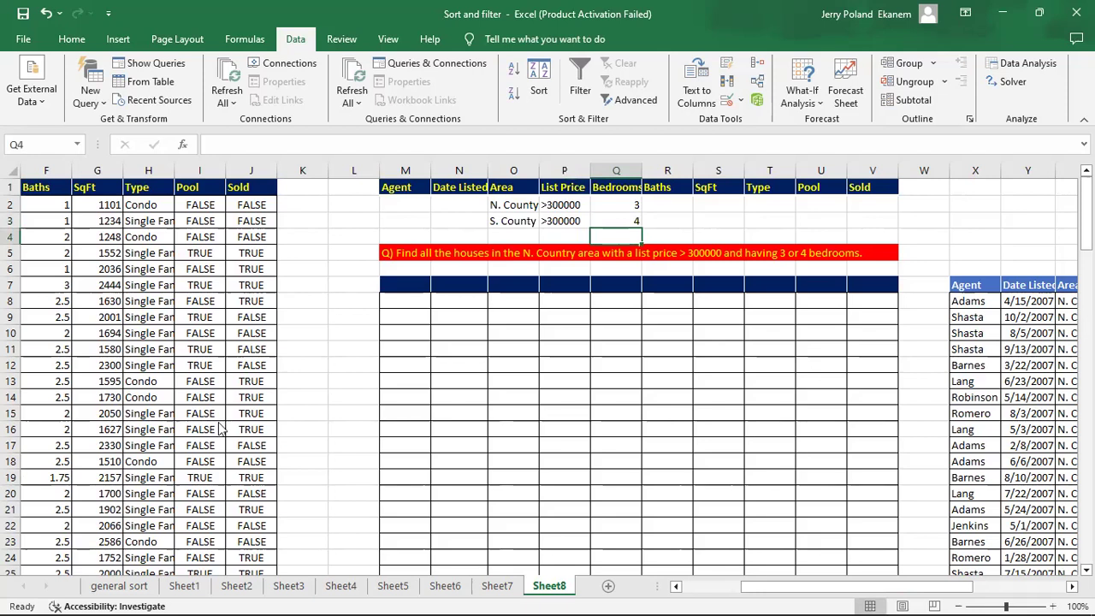
Run an Advanced Filter on A1:J126 with criteria range M1:V3, copying the matching rows to M7:V7.
click(634, 100)
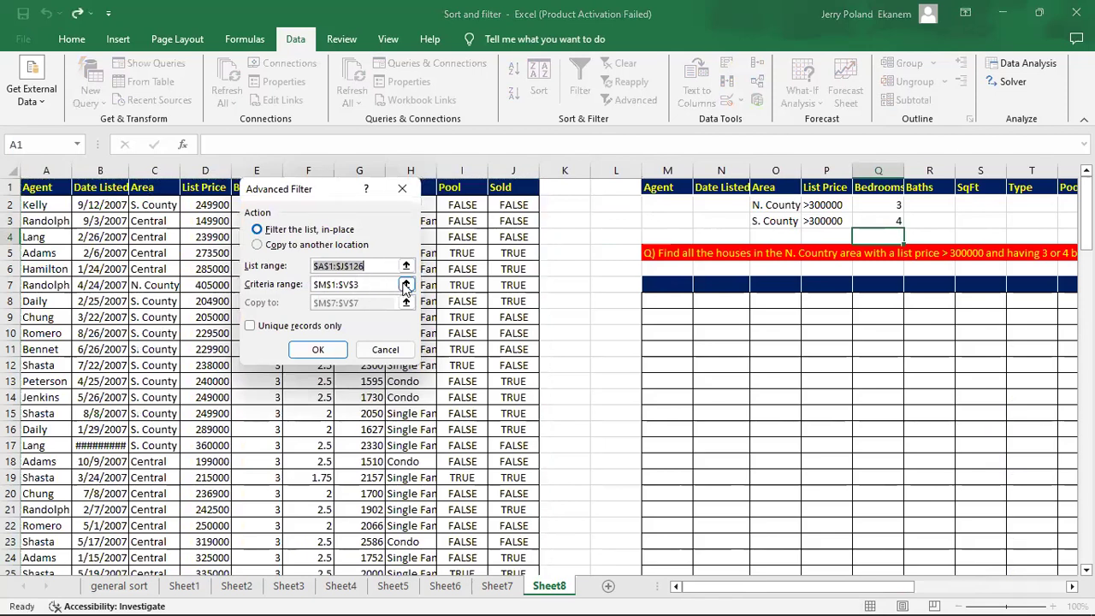
click(406, 286)
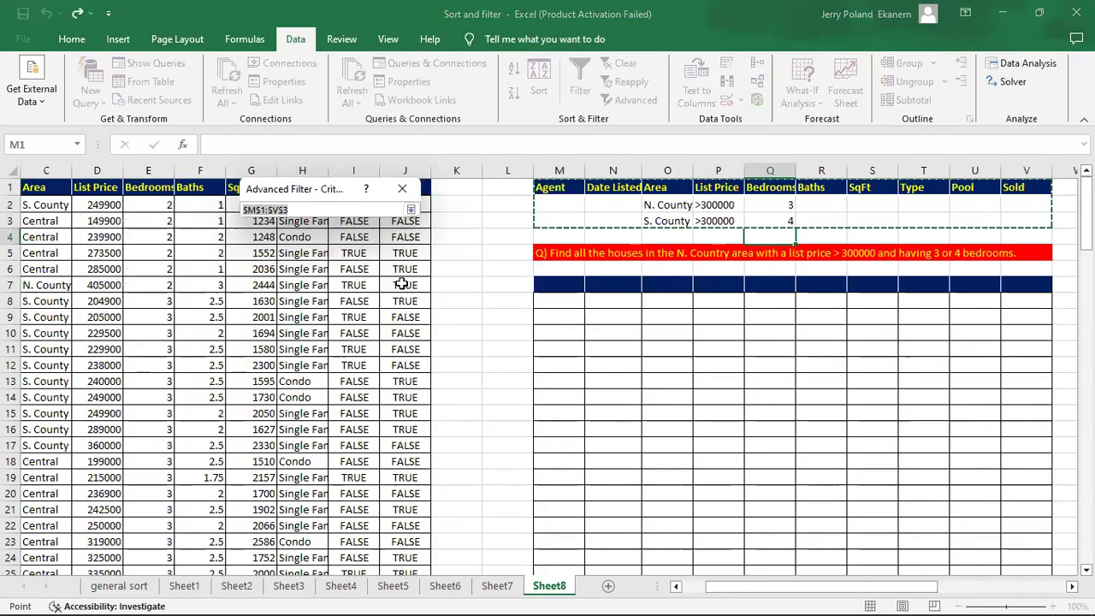
click(402, 188)
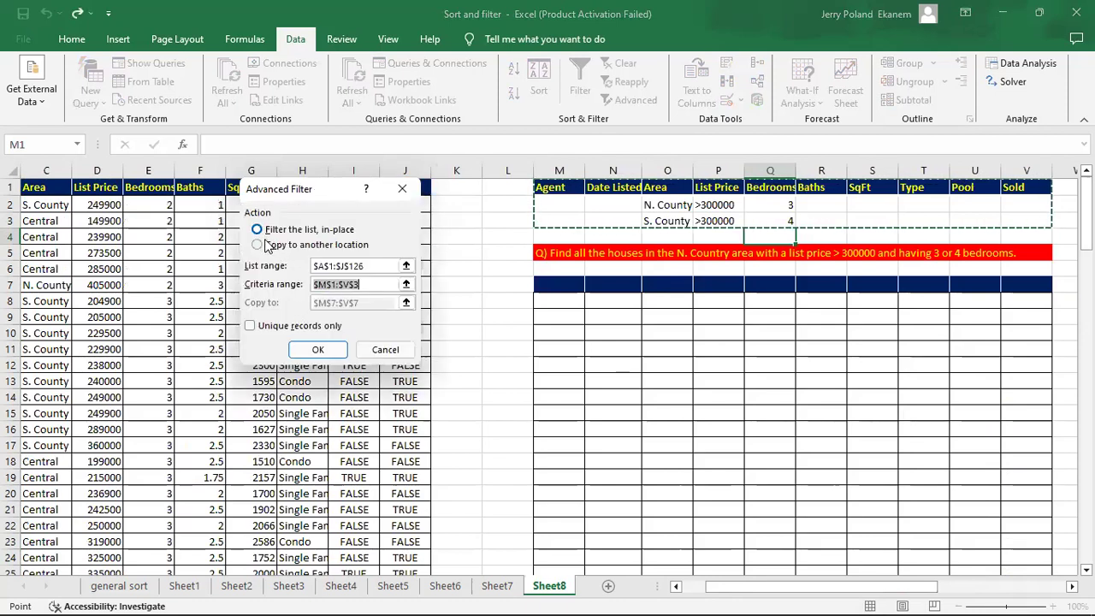
click(257, 244)
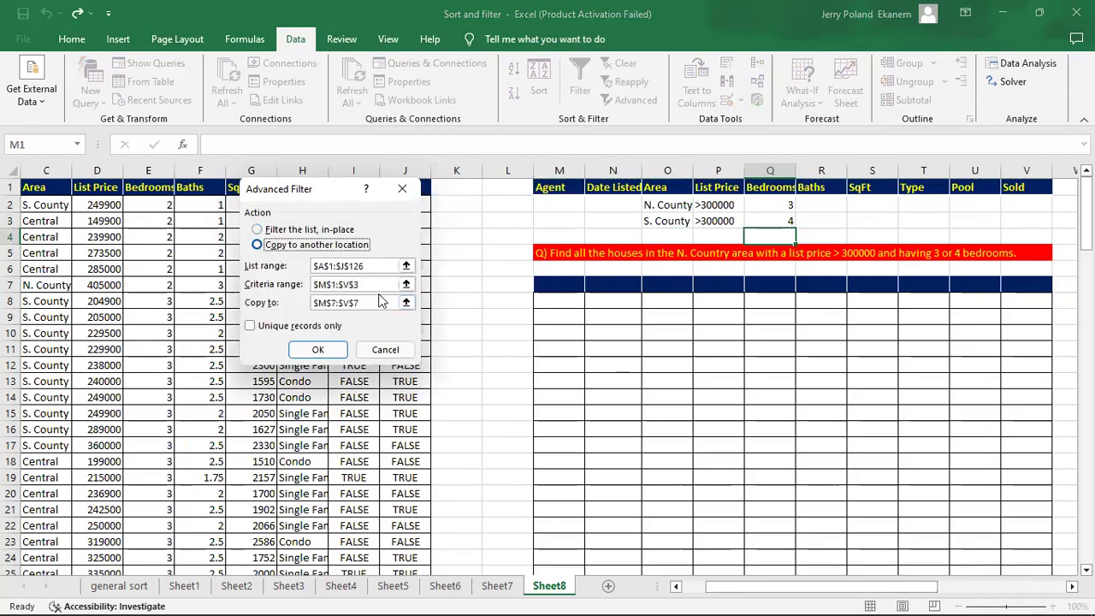
click(373, 304)
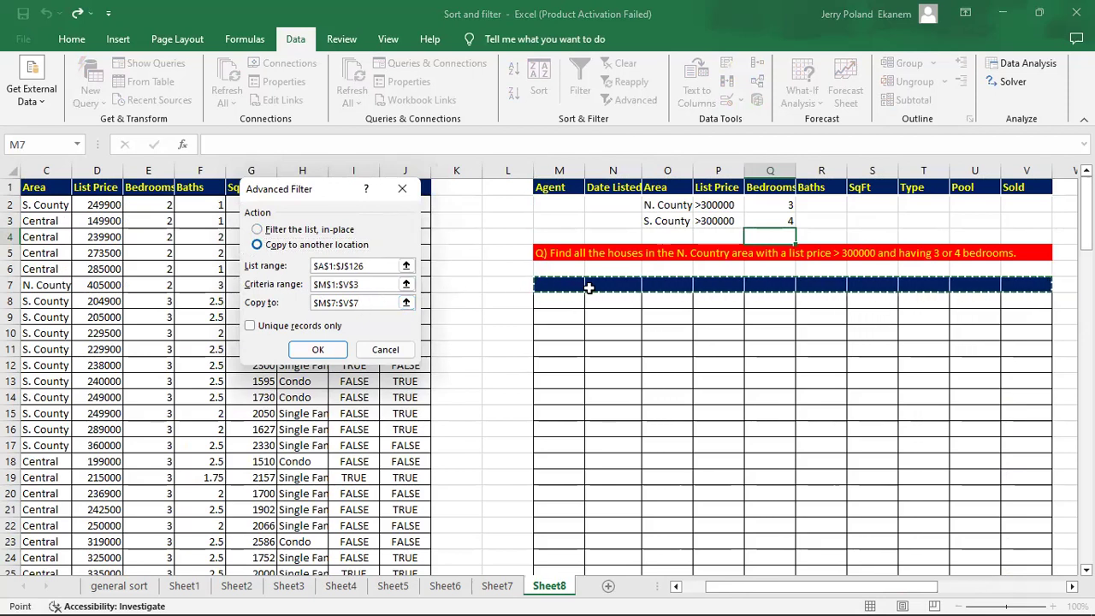
click(329, 352)
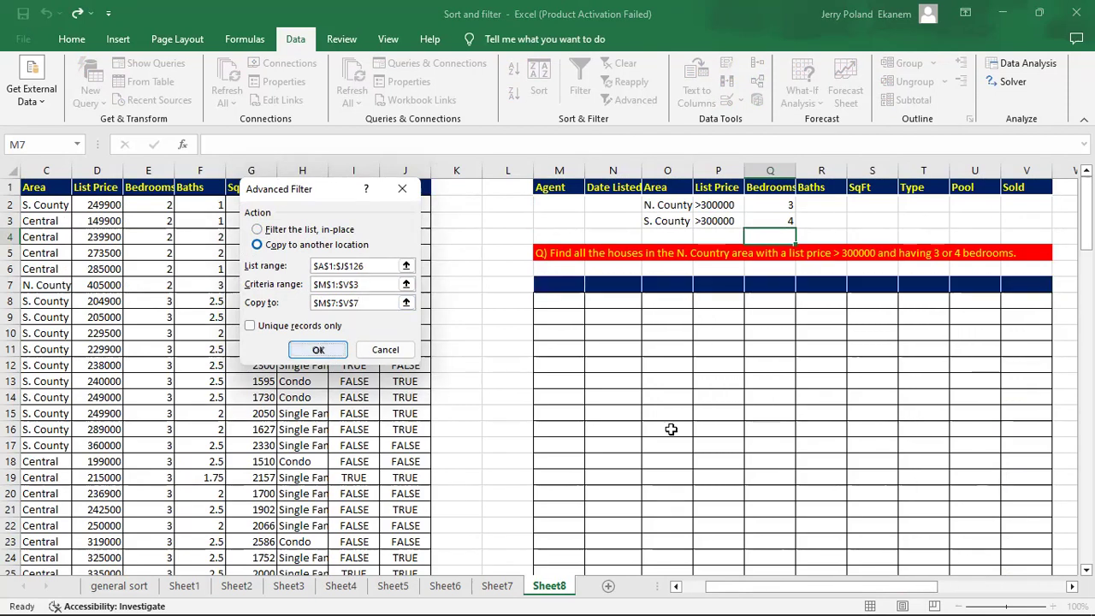
mouse_move(824, 589)
mouse_down()
mouse_move(870, 592)
mouse_move(842, 592)
mouse_up()
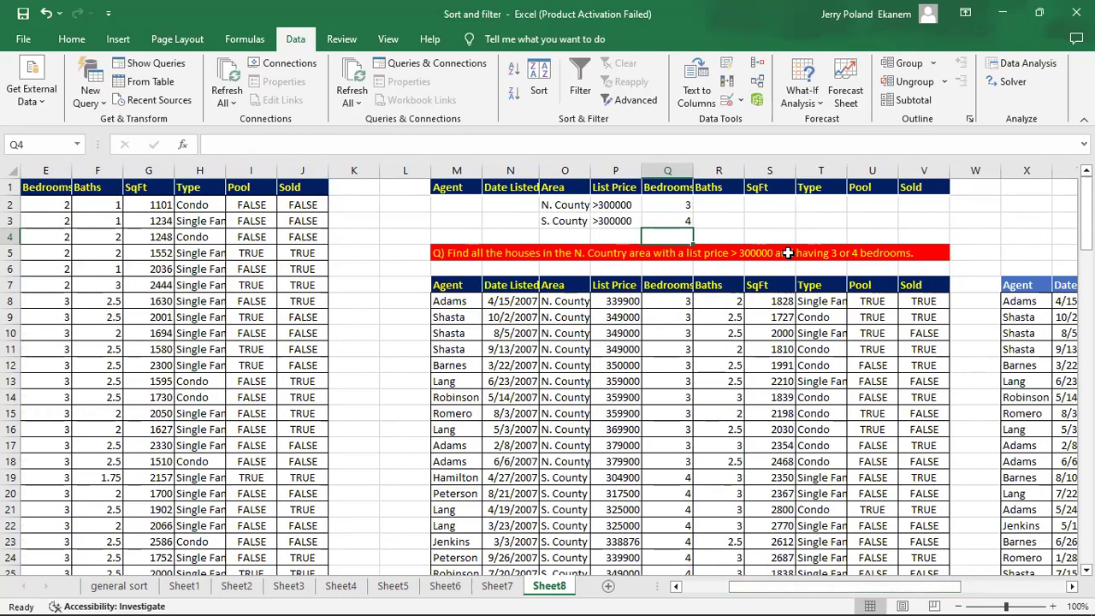
Check the List Price and Bedrooms values of the extracted rows beneath the M7:V7 headers against the question's criteria.
click(609, 301)
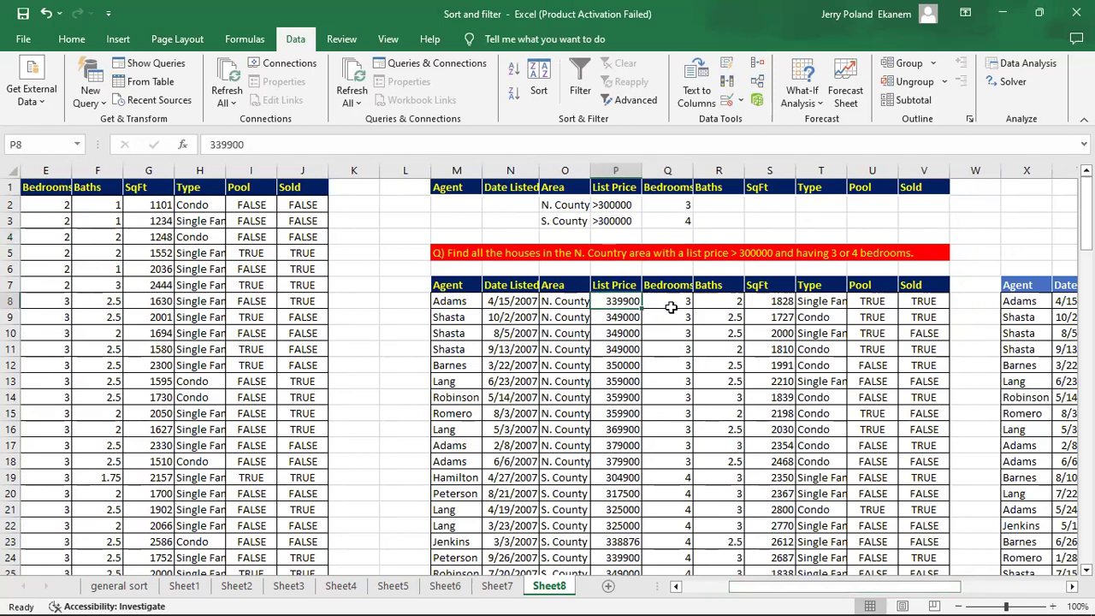
click(677, 301)
key(Down)
key(Down)
key(Down)
key(Down)
key(Down)
key(Down)
key(Down)
key(Down)
key(Down)
key(Down)
key(Down)
key(Down)
key(Down)
key(Down)
key(Down)
key(Down)
key(Down)
key(Down)
key(Down)
key(Down)
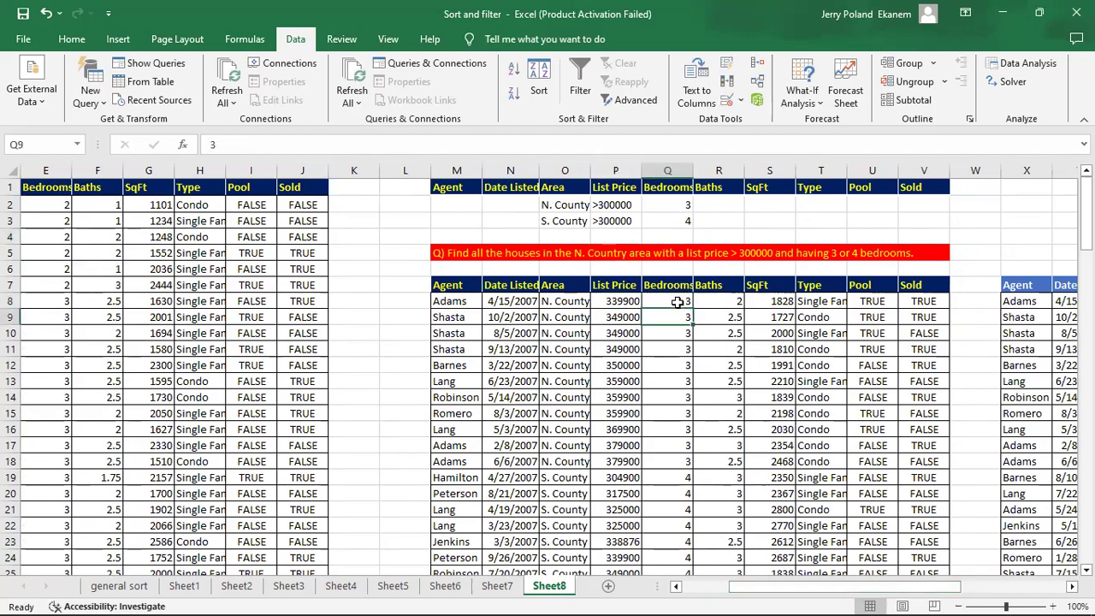
key(Up)
key(Up)
key(Up)
key(Up)
key(Up)
key(Up)
key(Up)
key(Up)
key(Up)
key(Up)
key(Up)
key(Up)
key(Up)
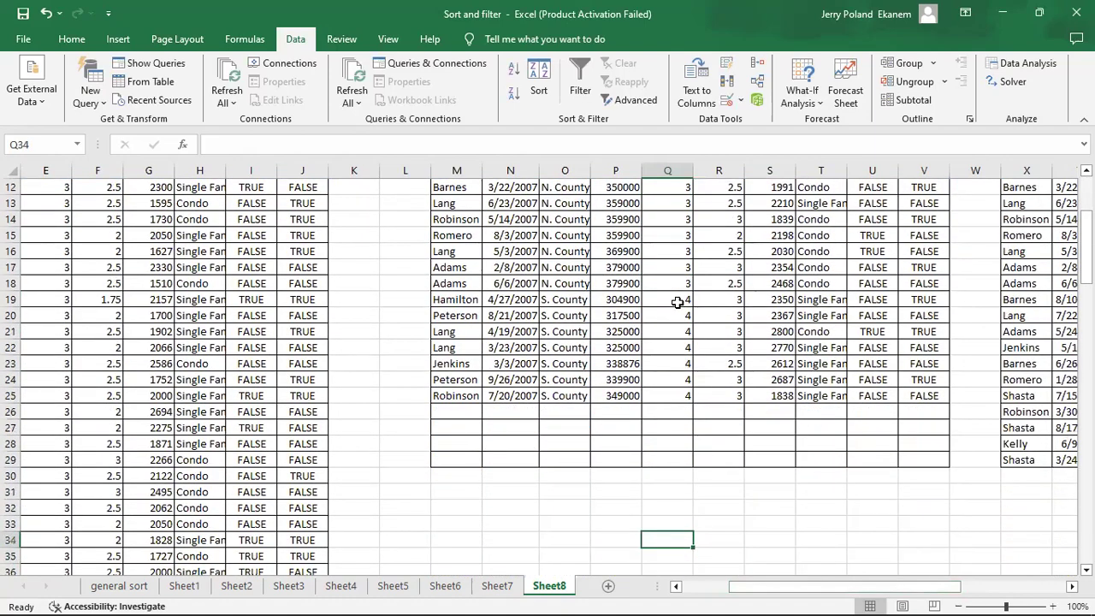
key(Up)
key(Up)
key(Up)
key(Up)
key(Up)
key(Up)
key(Up)
key(Up)
key(Up)
key(Up)
key(Up)
key(Up)
key(Up)
key(Up)
key(Up)
key(Up)
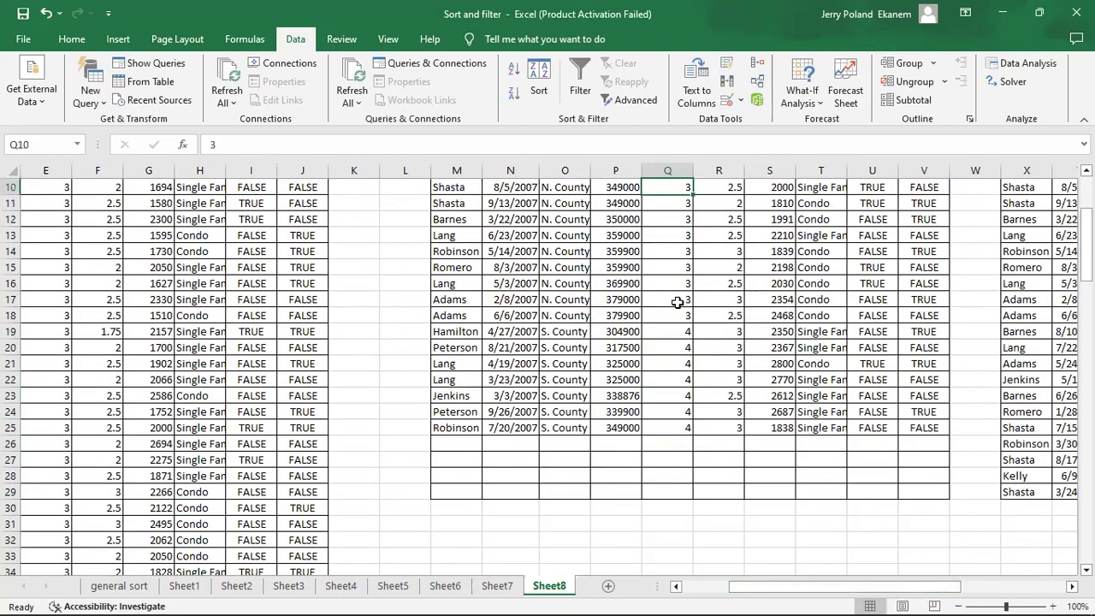
key(Down)
key(Down)
key(Down)
key(Down)
key(Down)
key(Down)
key(Down)
key(Down)
key(Down)
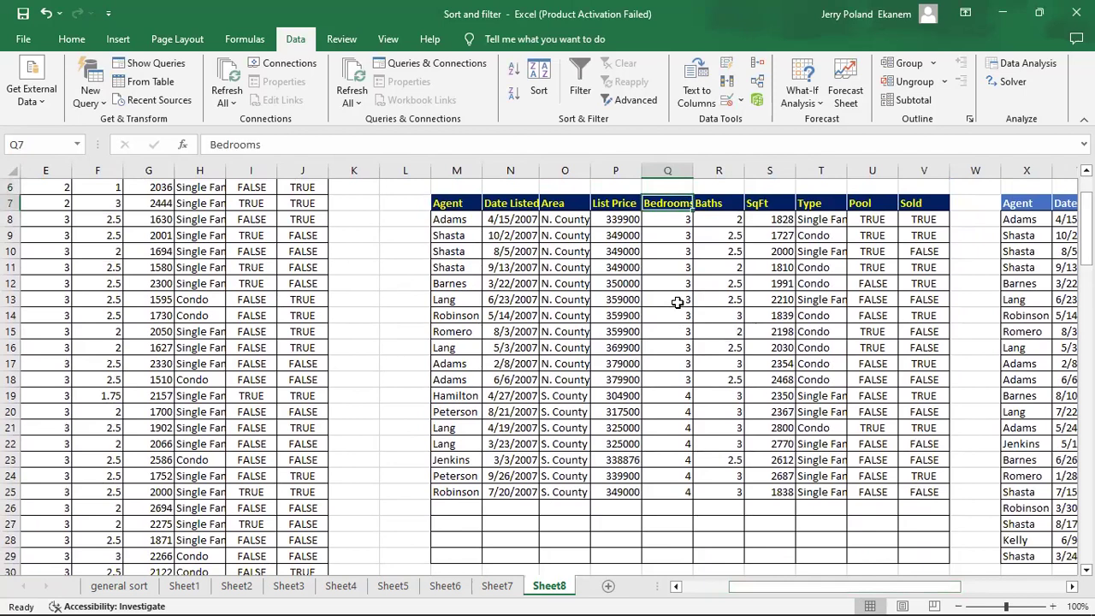
key(Up)
key(Up)
key(Up)
key(Up)
key(Up)
key(Down)
key(Up)
key(Up)
key(Down)
key(Down)
key(Down)
key(Down)
key(Down)
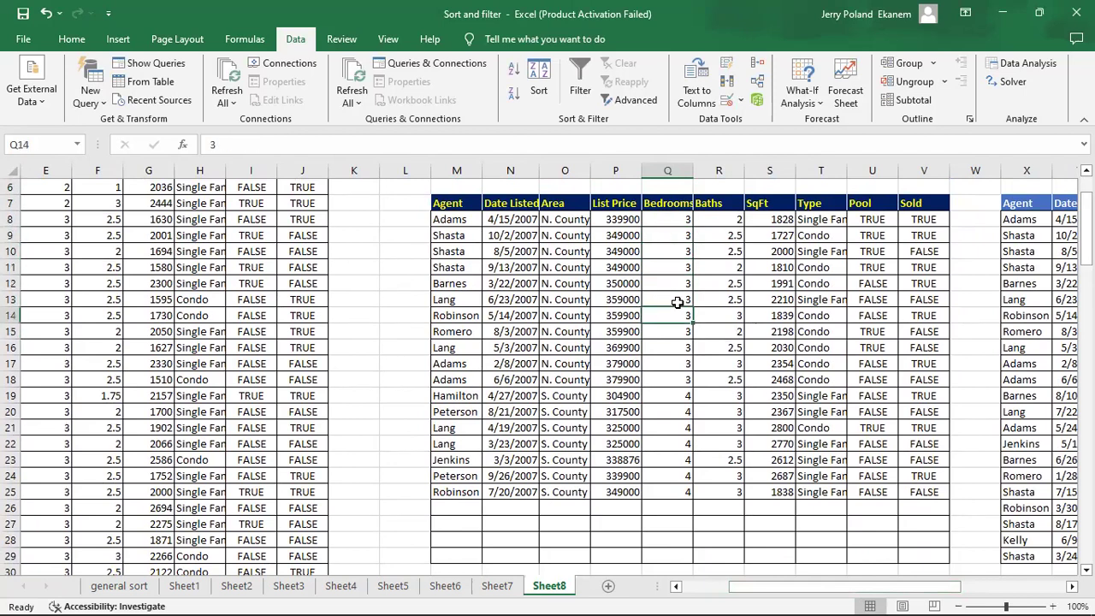
Examine the reference answer table starting at X7 and compare its rows with the extracted results.
key(Right)
key(Right)
key(Right)
key(Right)
key(Right)
key(Right)
key(Right)
key(Right)
key(Right)
key(Right)
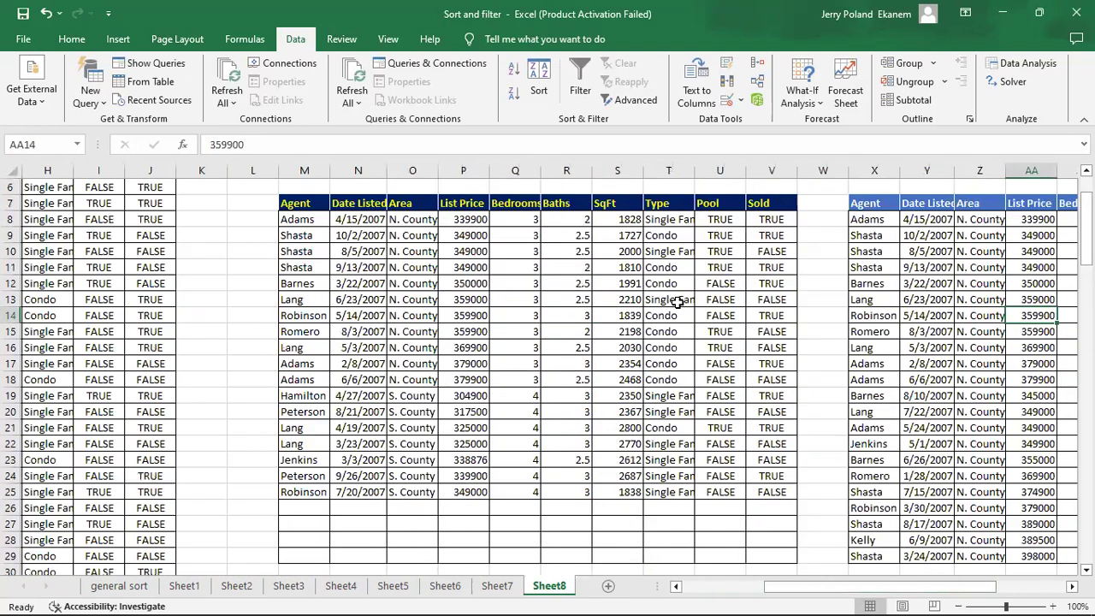
key(Right)
key(Right)
key(Down)
key(Down)
key(Down)
key(Down)
key(Down)
key(Down)
key(Down)
key(Down)
key(Down)
key(Down)
key(Down)
key(Down)
key(Down)
key(Down)
key(Down)
key(Down)
key(Down)
key(Down)
key(Down)
key(Down)
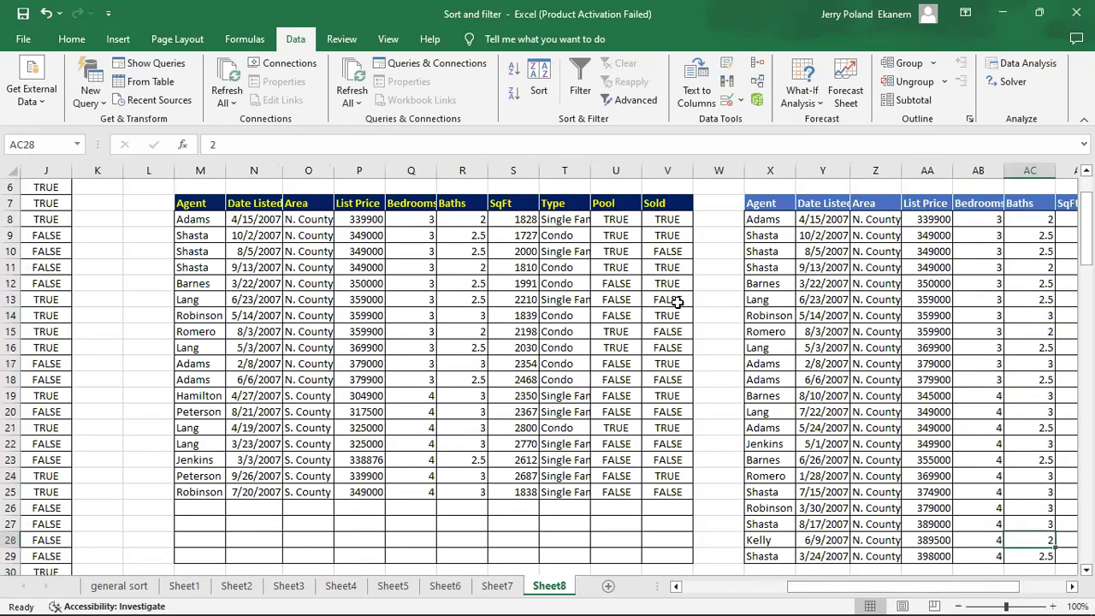
key(Up)
key(Up)
key(Up)
key(Up)
key(Up)
key(Up)
key(Up)
key(Up)
key(Up)
key(Up)
key(Up)
key(Up)
key(Up)
key(Up)
key(Up)
key(Up)
key(Up)
key(Up)
key(Up)
key(Up)
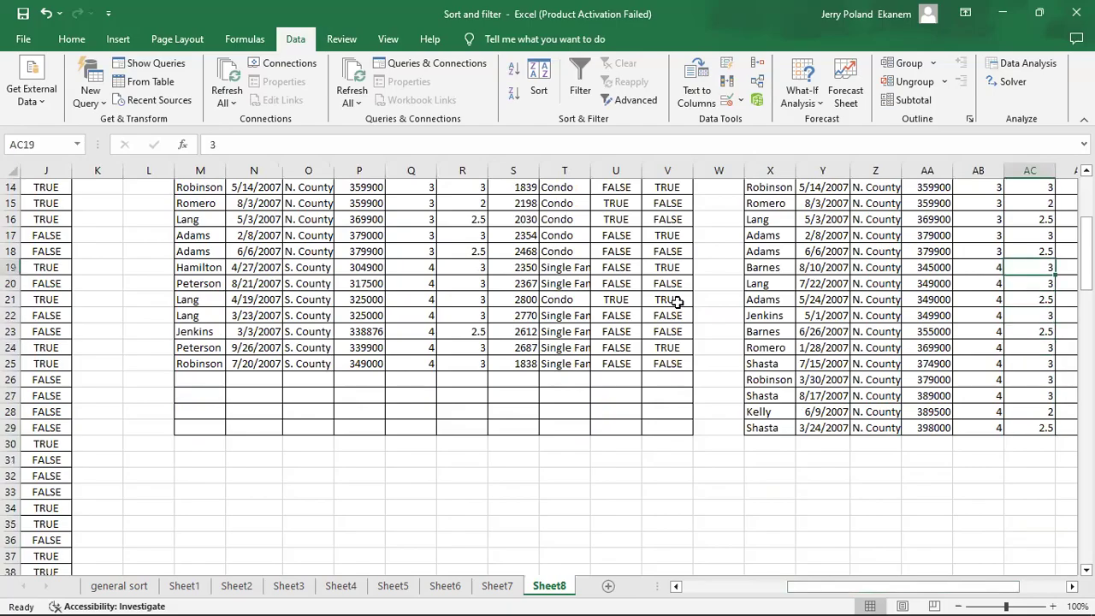
key(Up)
key(Up)
key(Up)
key(Up)
key(Up)
key(Up)
key(Up)
key(Up)
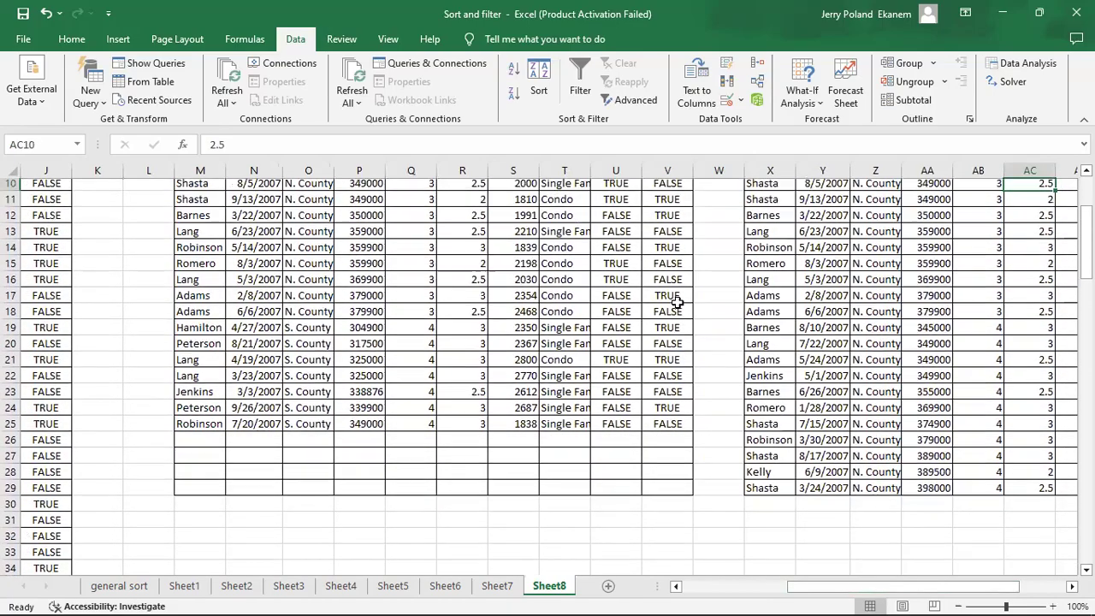
key(Up)
key(Up)
key(Up)
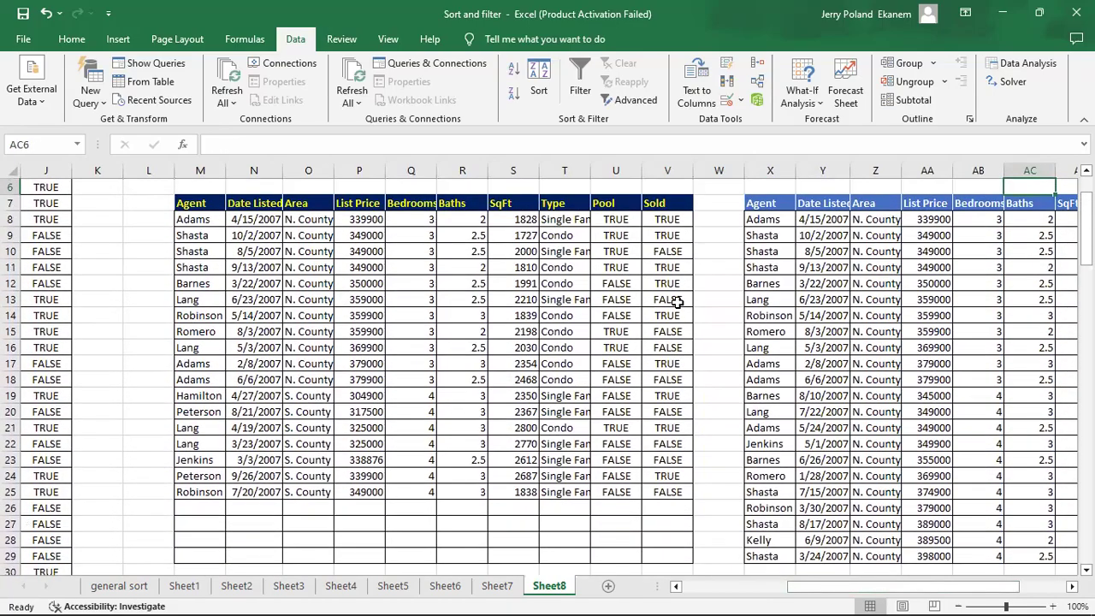
key(Up)
key(Right)
key(Right)
key(Right)
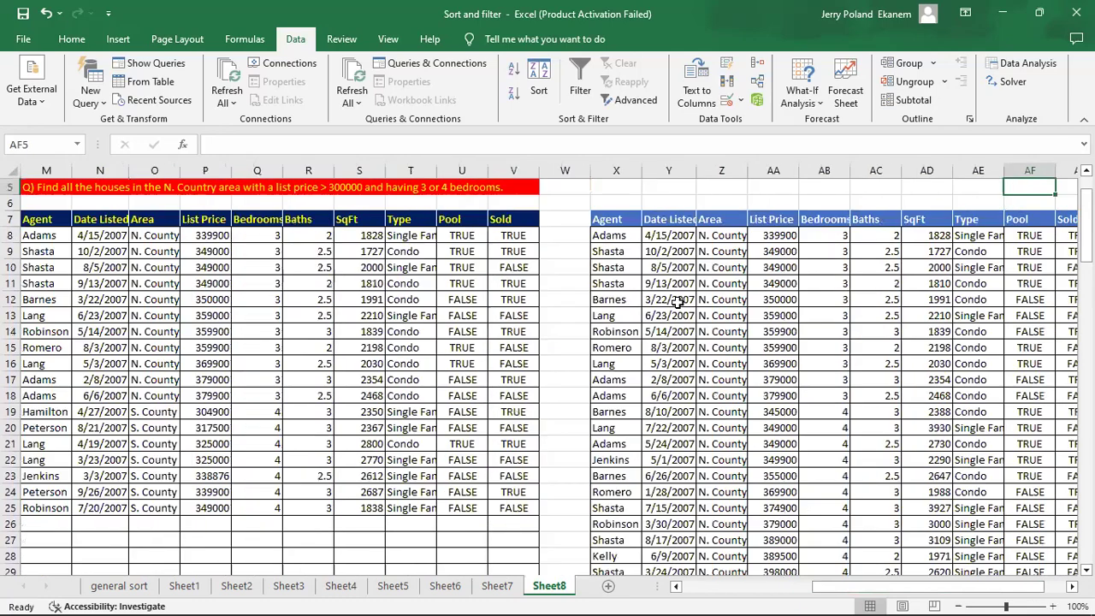
Compare the extracted rows beneath the M7:V7 headers with the reference table at X7 down to the last row, looking for differences.
key(Right)
key(Right)
key(Left)
key(Left)
key(Left)
key(Left)
key(Left)
key(Left)
key(Left)
key(Left)
key(Left)
key(Left)
key(Left)
key(Left)
key(Left)
key(Left)
key(Left)
key(Left)
key(Left)
key(Left)
key(Left)
key(Left)
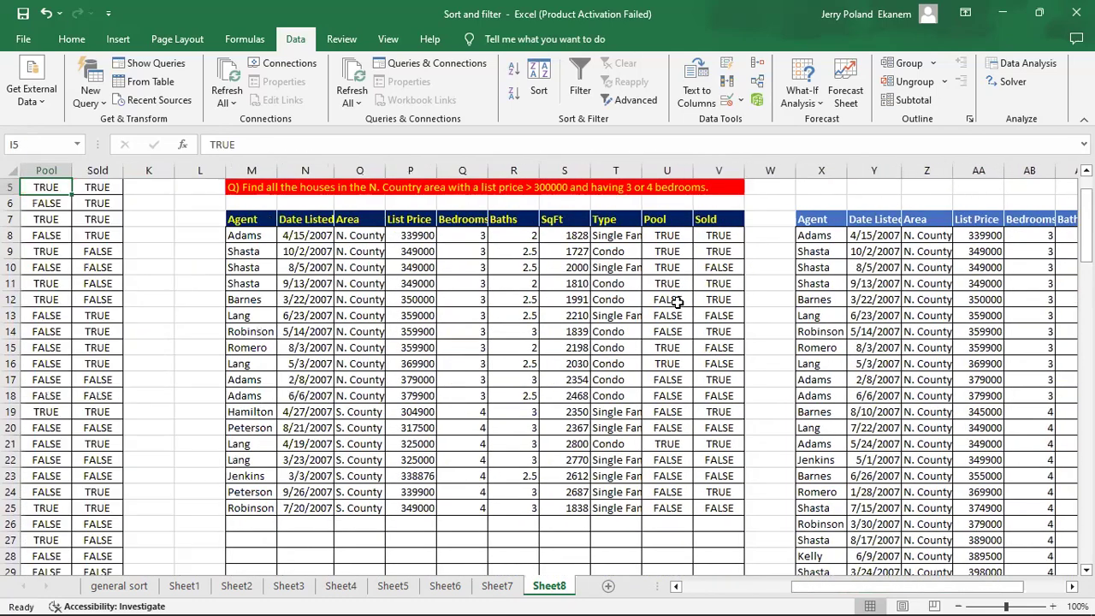
key(Right)
key(Right)
key(Right)
key(Right)
key(Right)
key(Right)
key(Right)
key(Right)
key(Right)
key(Right)
key(Right)
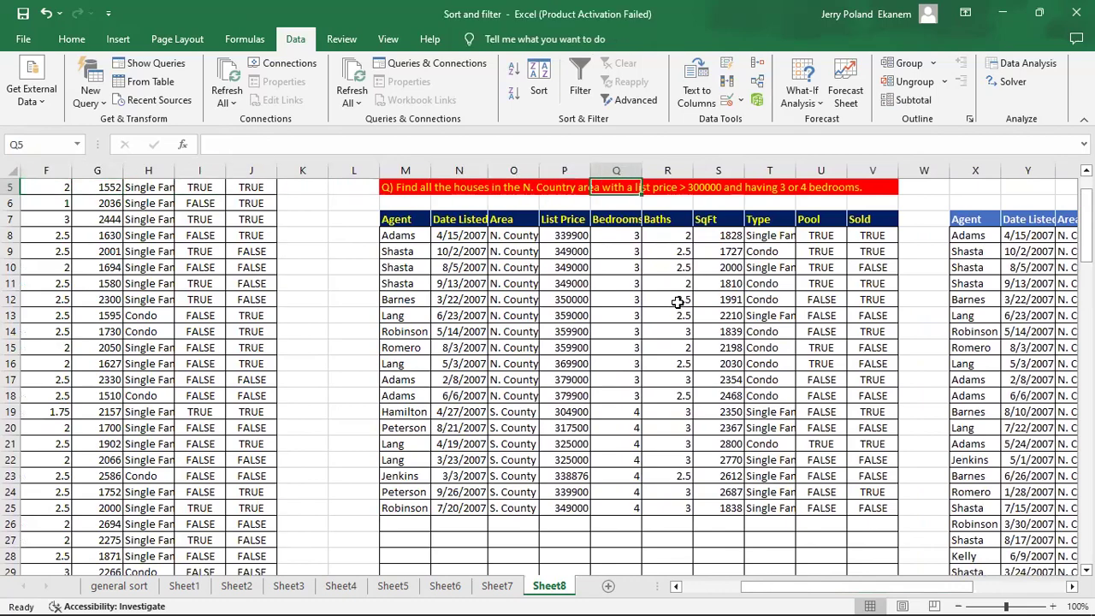
key(Right)
key(Right)
key(Right)
key(Right)
key(Right)
key(Right)
key(Right)
key(Right)
key(Right)
key(Right)
key(Right)
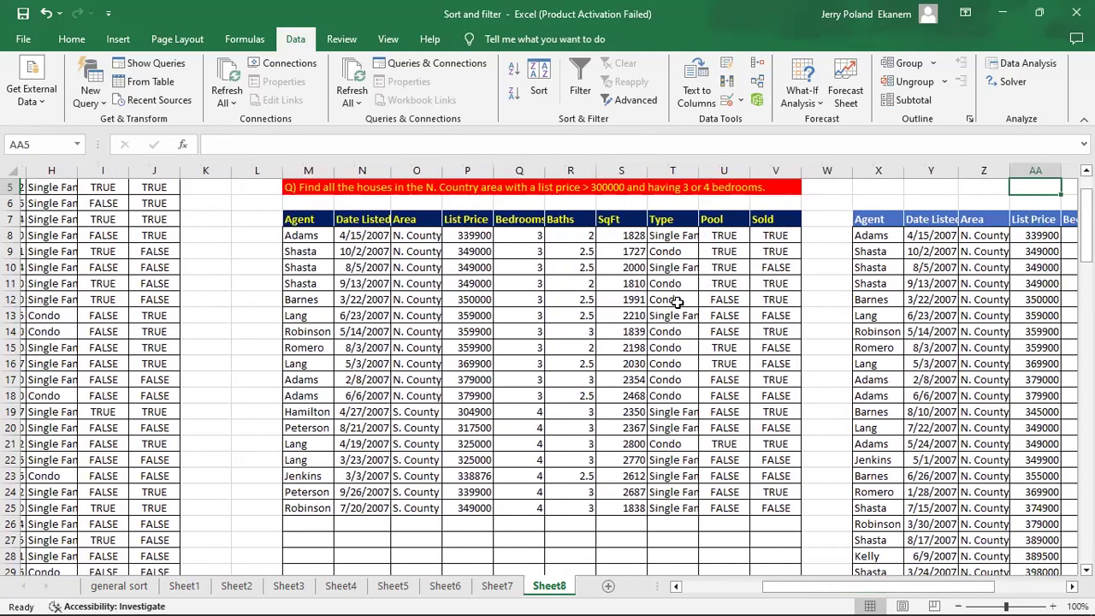
key(Right)
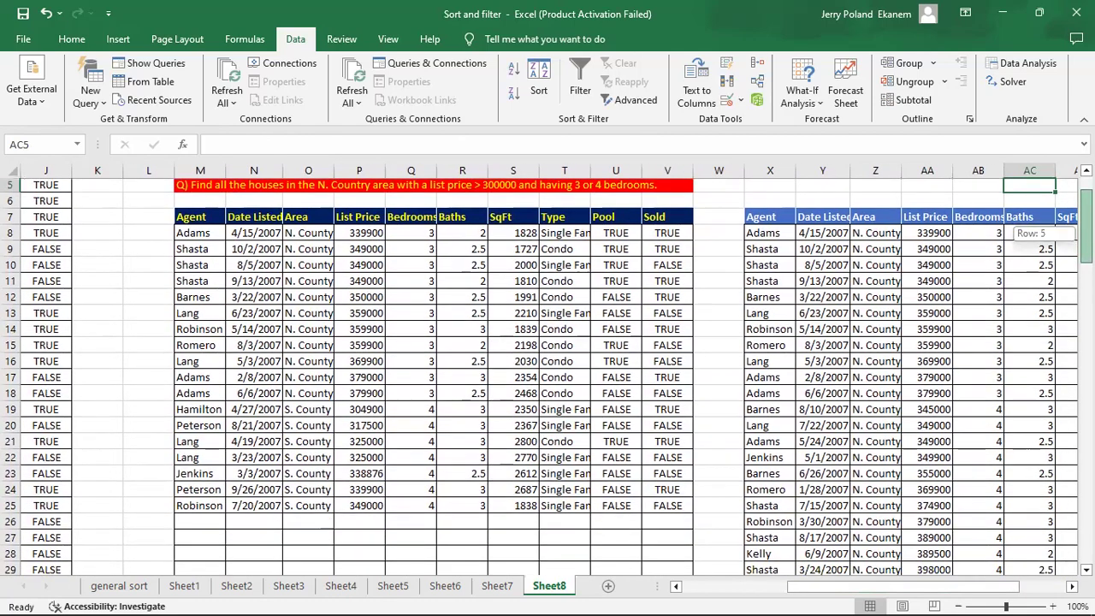
drag(1085, 221, 1069, 255)
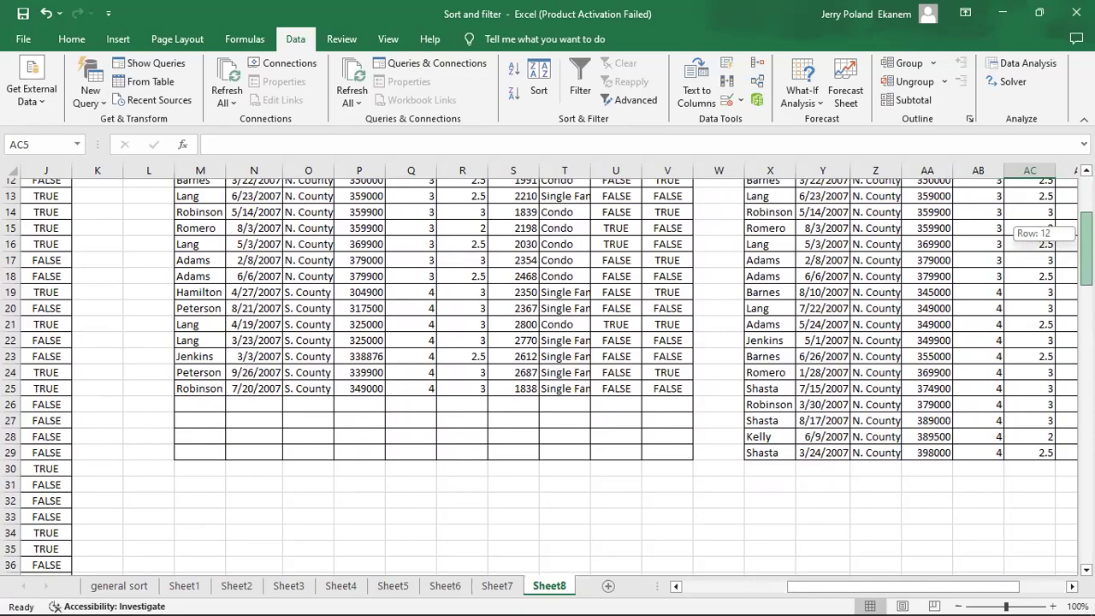
drag(1069, 255, 1068, 216)
Check the Area, List Price and Bedrooms criteria in O2:Q3 against the question's wording.
click(403, 332)
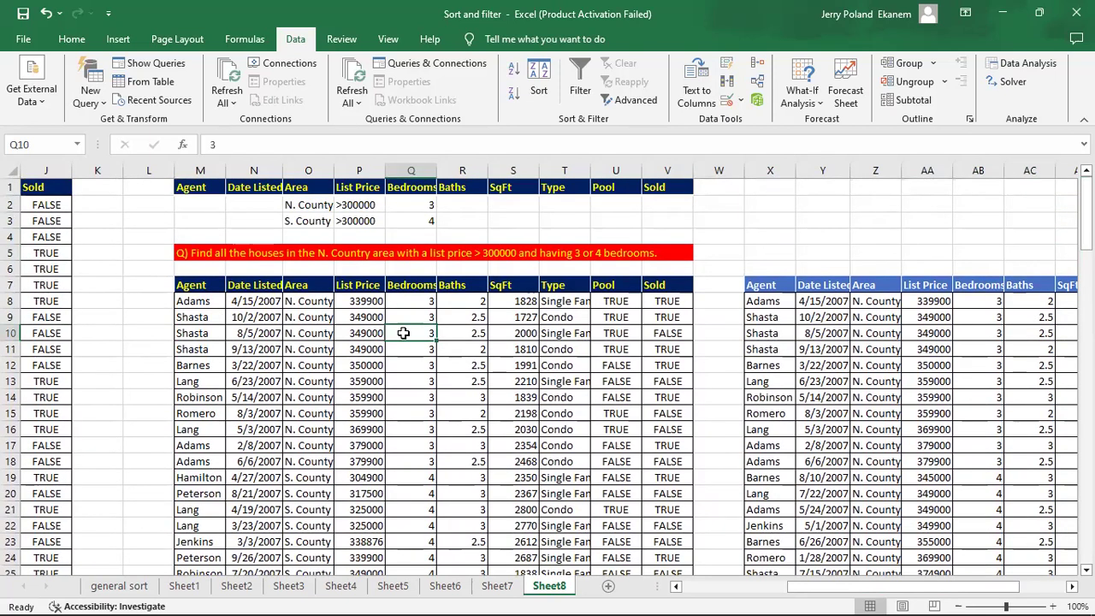
click(248, 306)
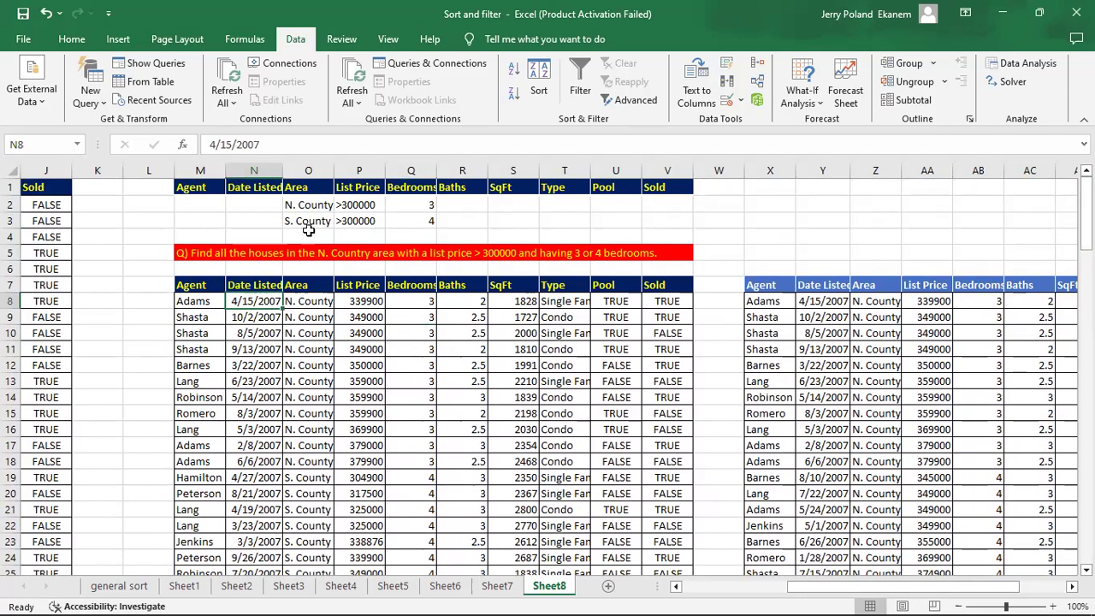
drag(296, 205, 364, 220)
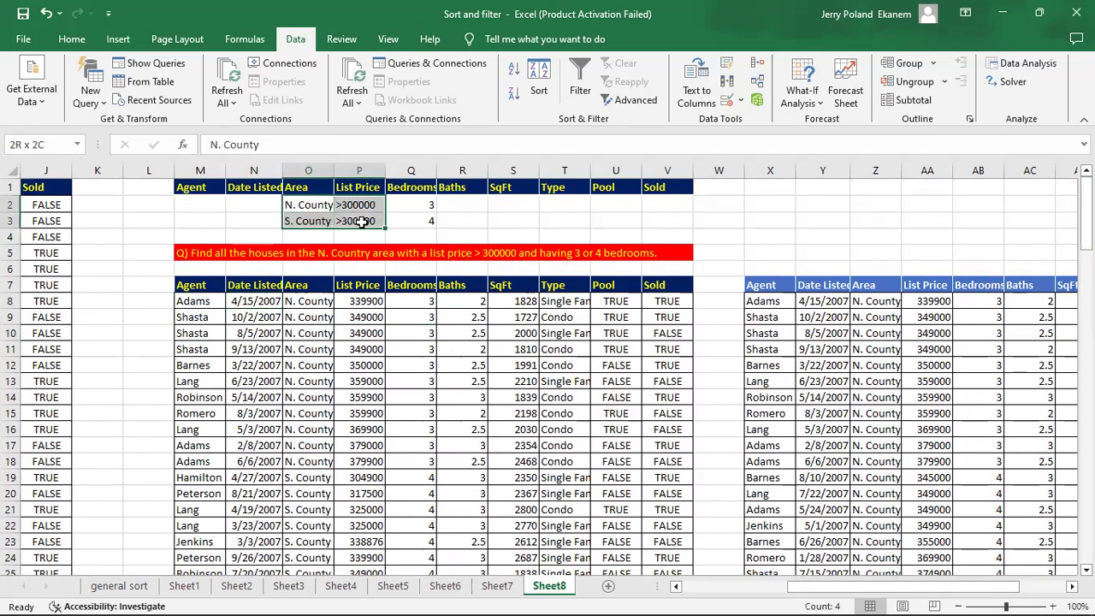
click(364, 220)
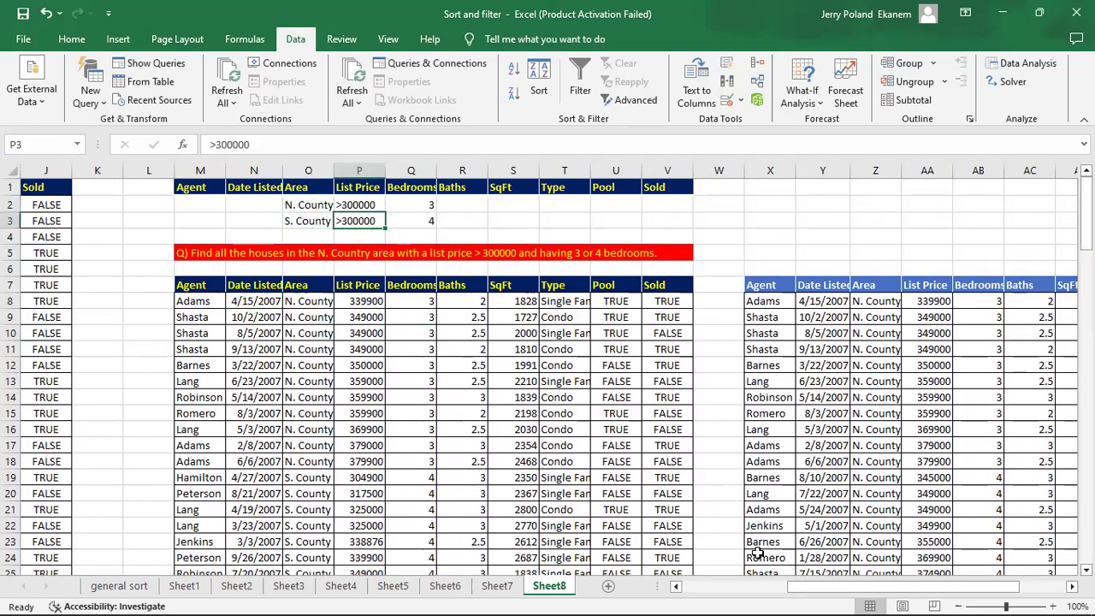
drag(820, 590, 770, 597)
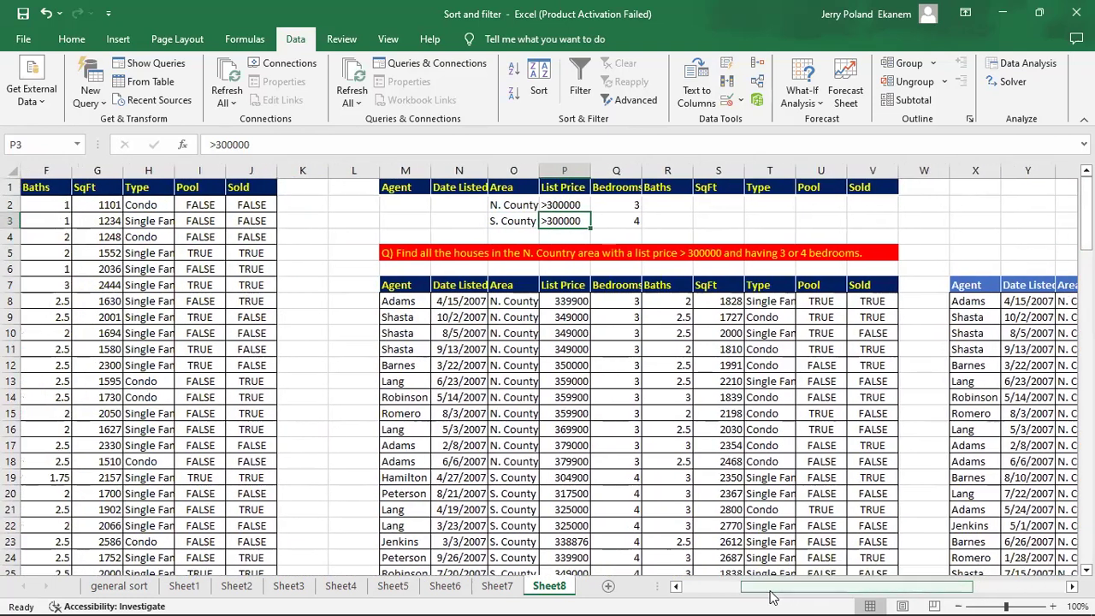
click(572, 321)
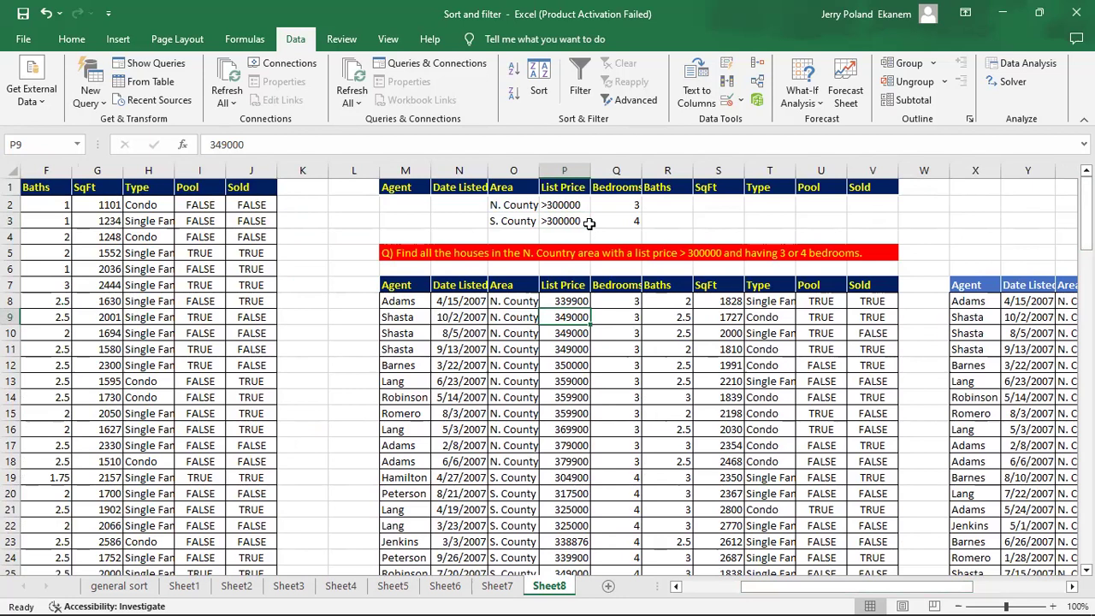
click(572, 205)
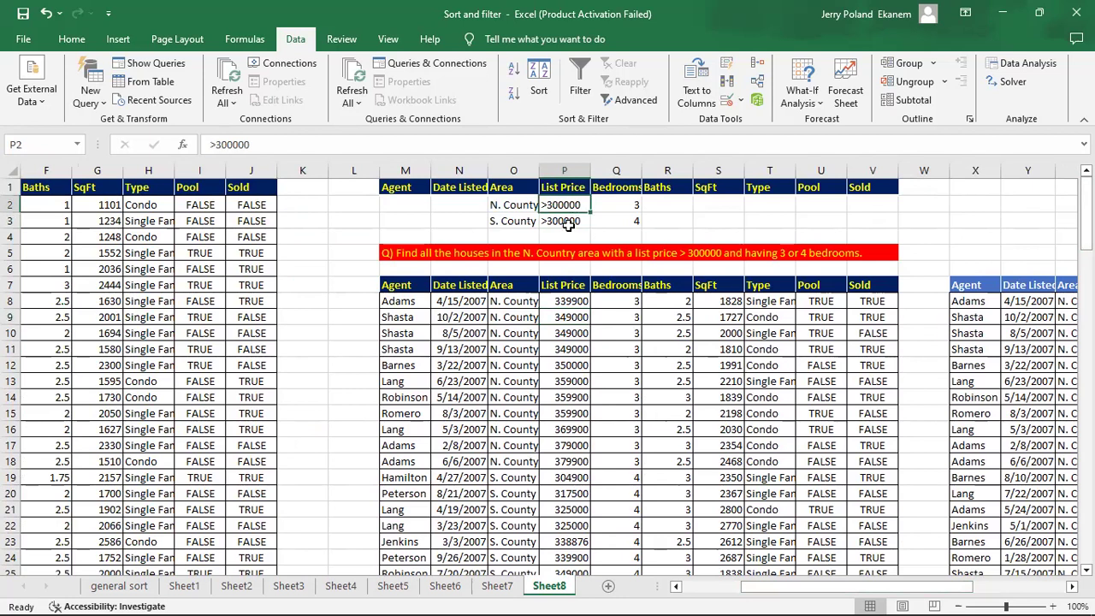
click(568, 220)
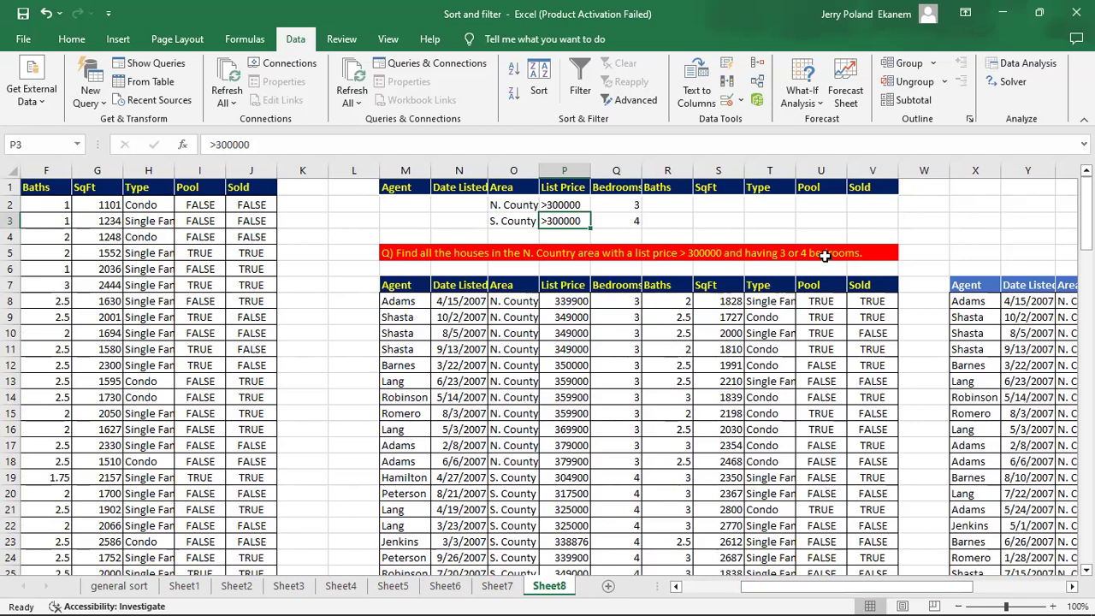
click(630, 204)
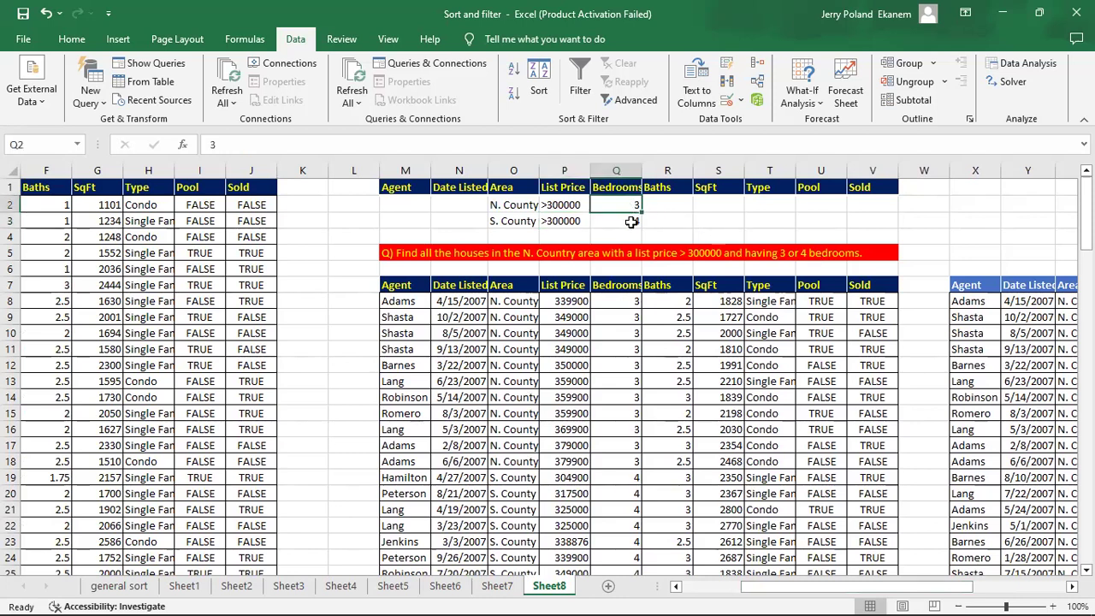
click(631, 220)
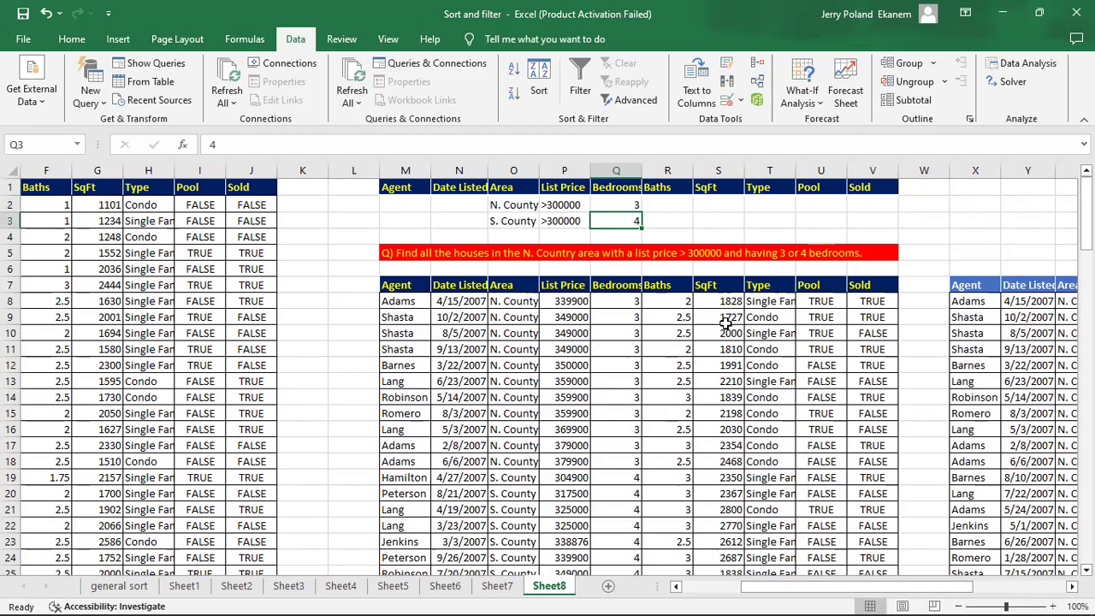
Change the second Area criterion in O3 to N. County.
click(505, 206)
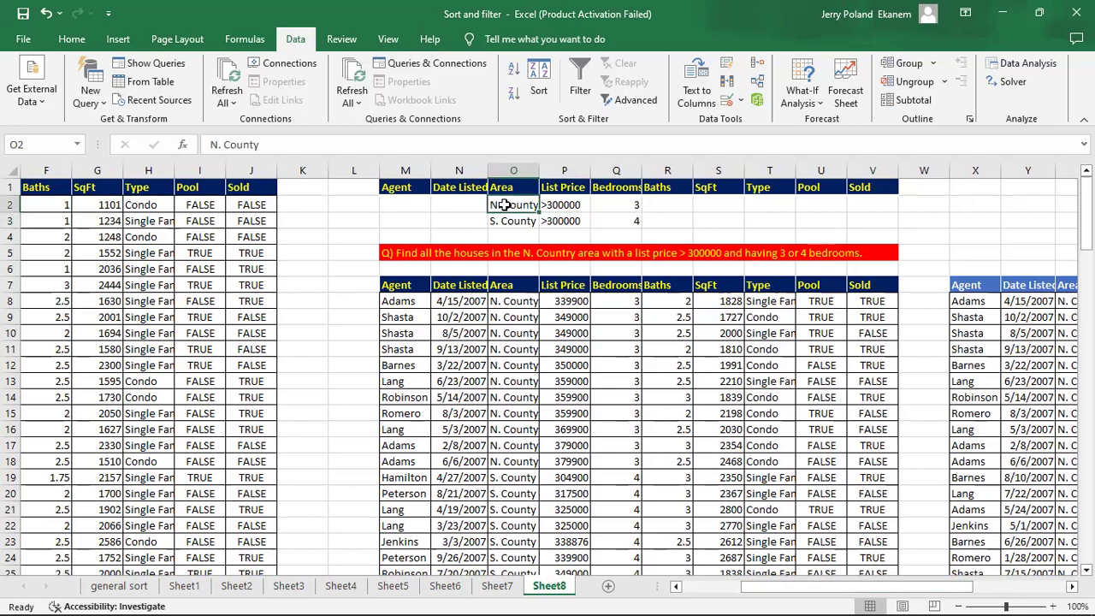
click(511, 222)
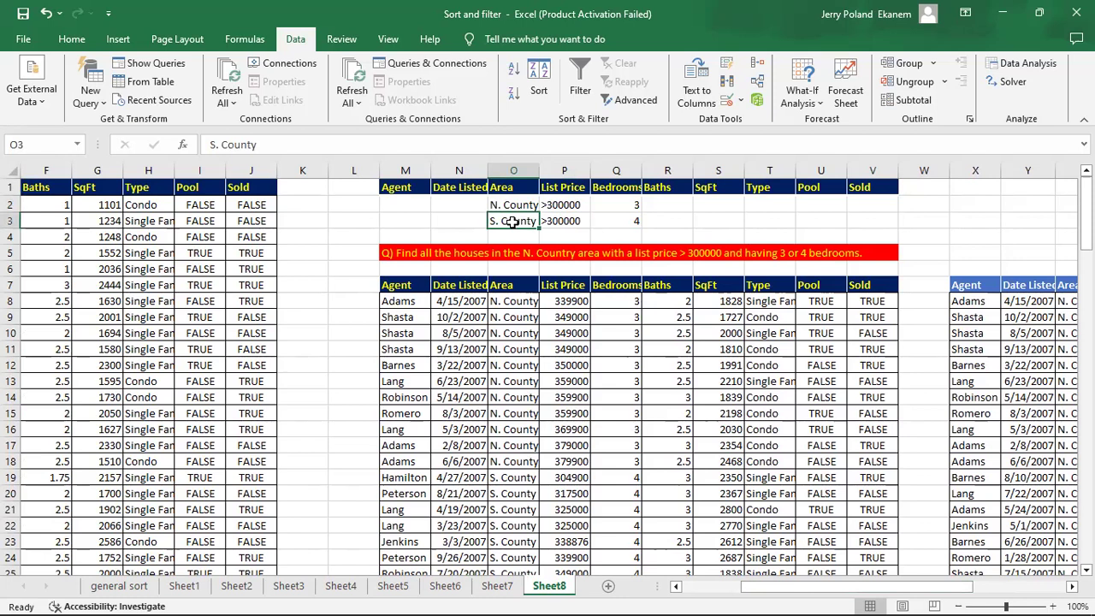
text(N. County)
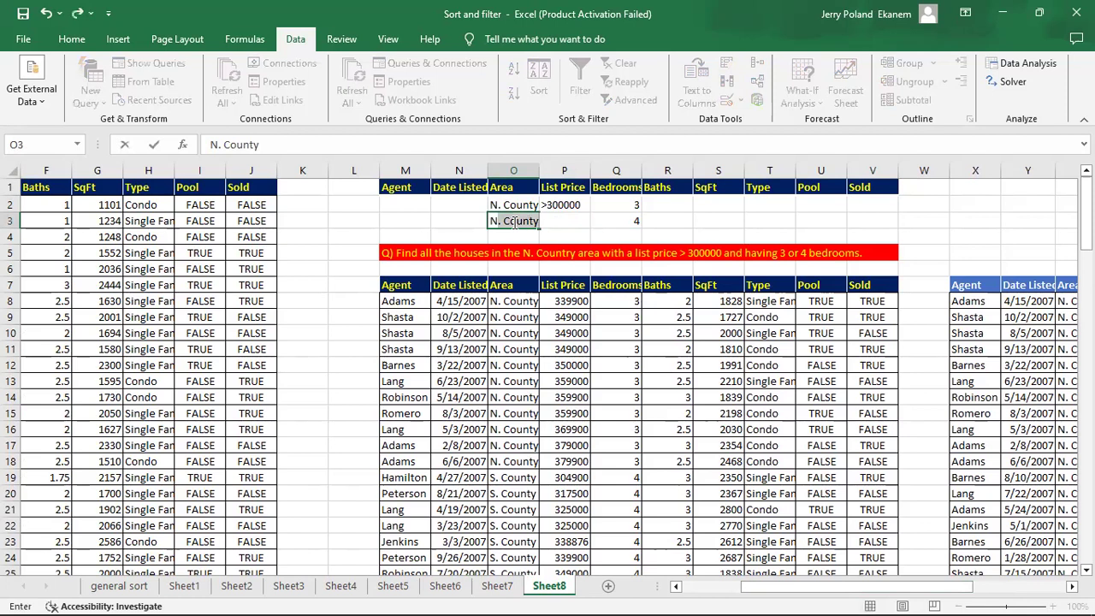
key(Return)
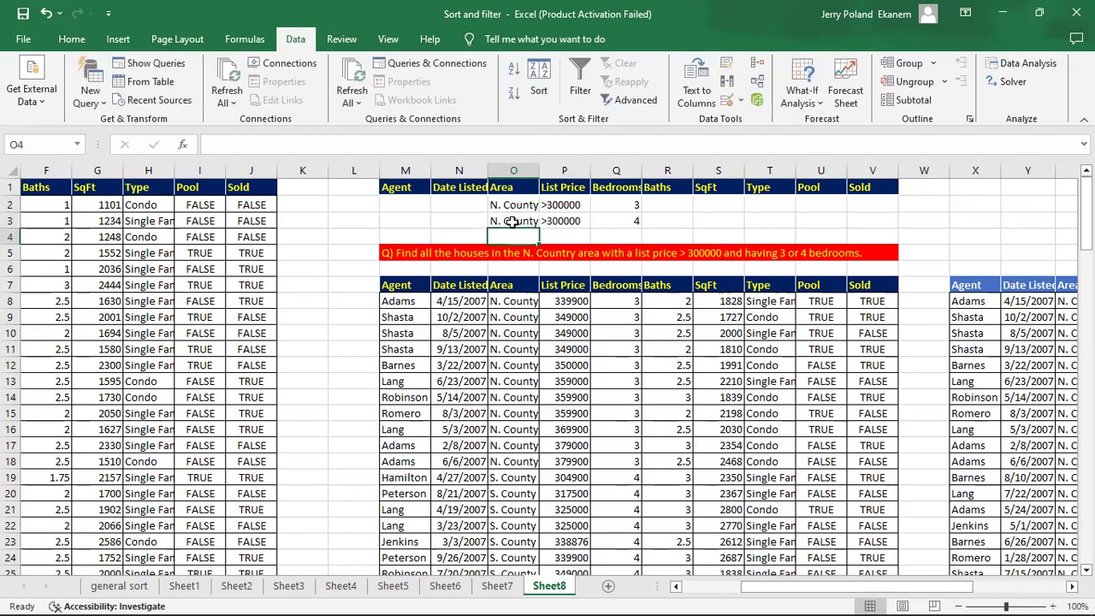
click(508, 346)
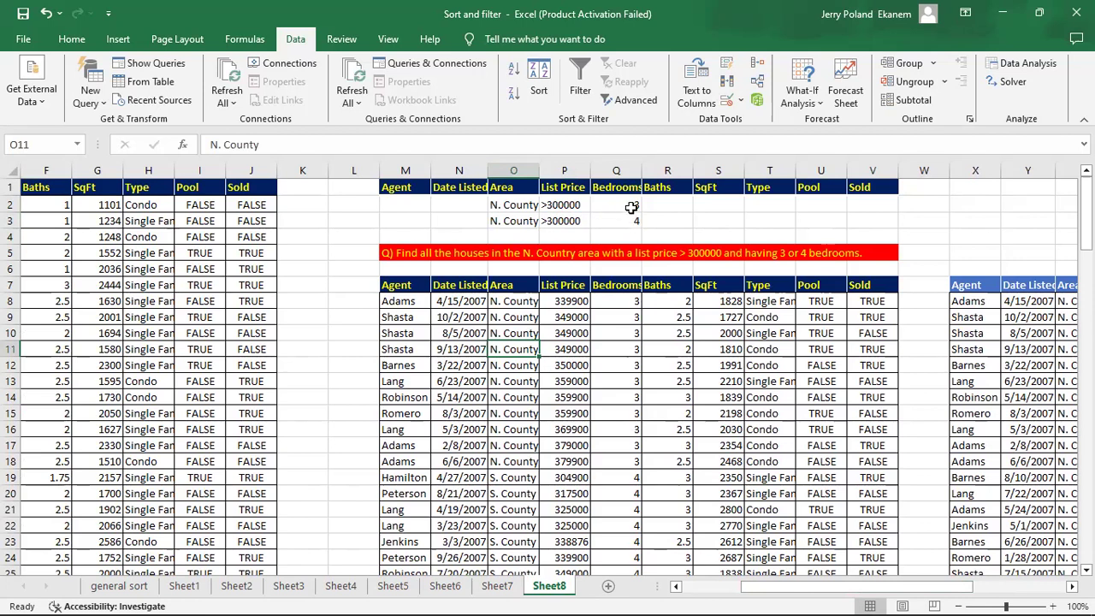
Rerun the Advanced Filter on A1:J126 with criteria range M1:V3, copying the matching rows to M7:V7.
click(406, 199)
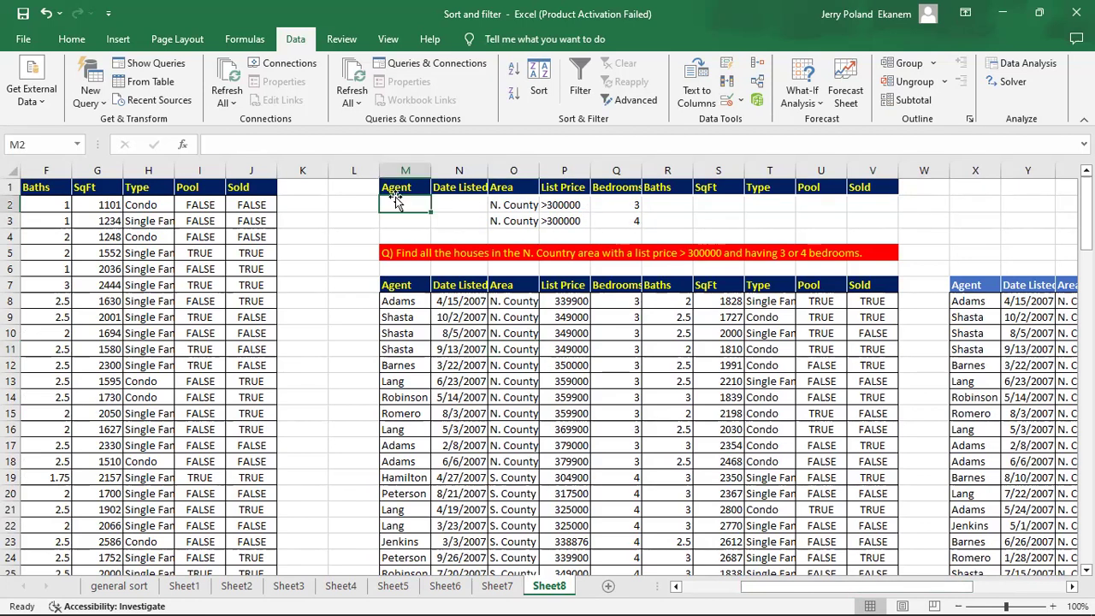
click(634, 104)
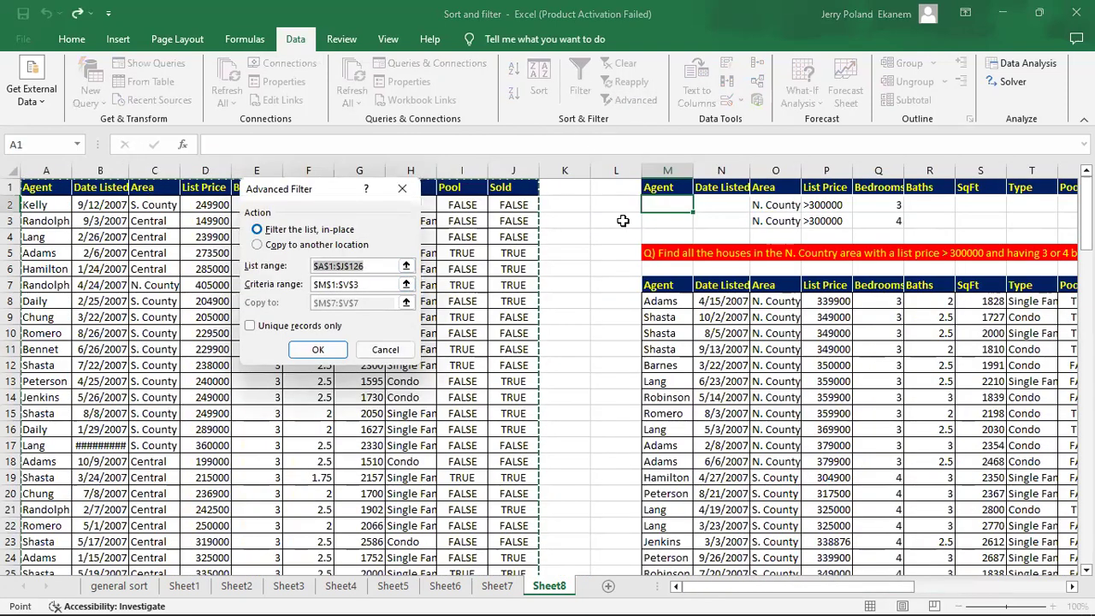
click(366, 284)
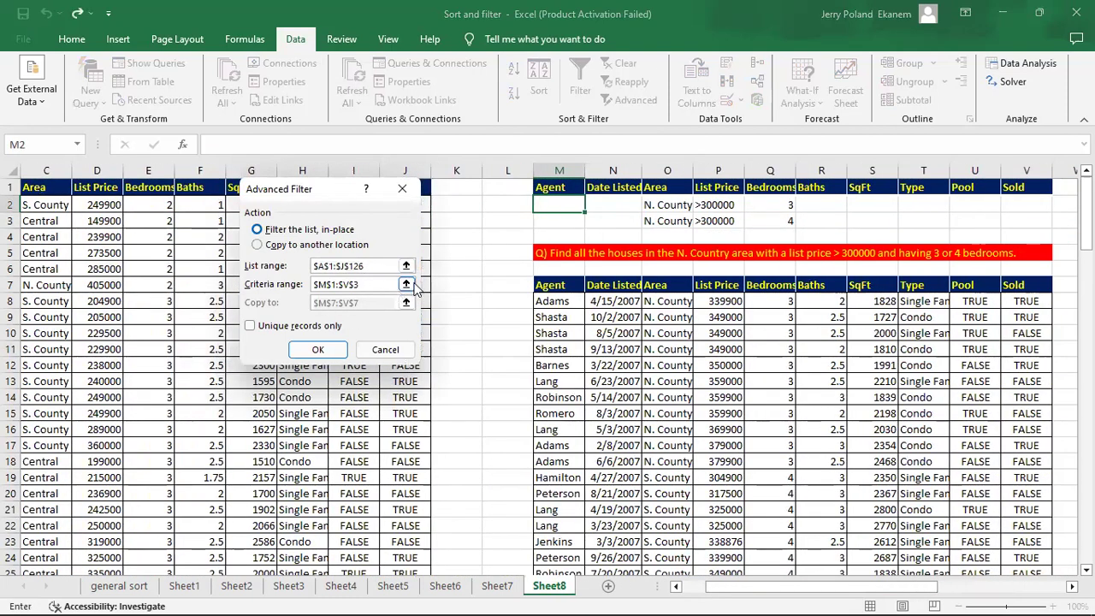
click(408, 285)
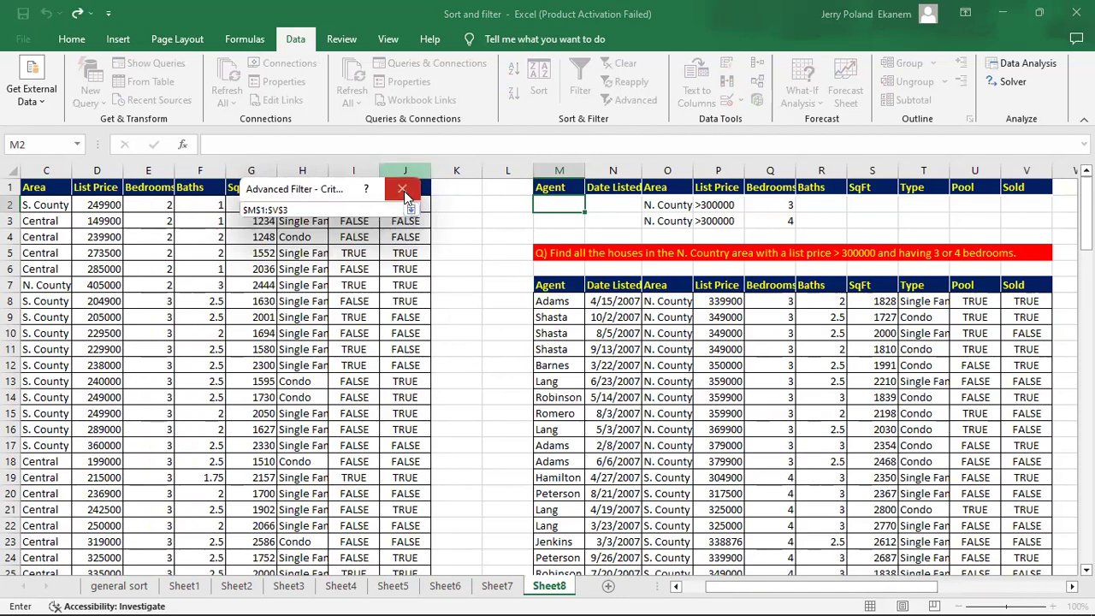
click(403, 189)
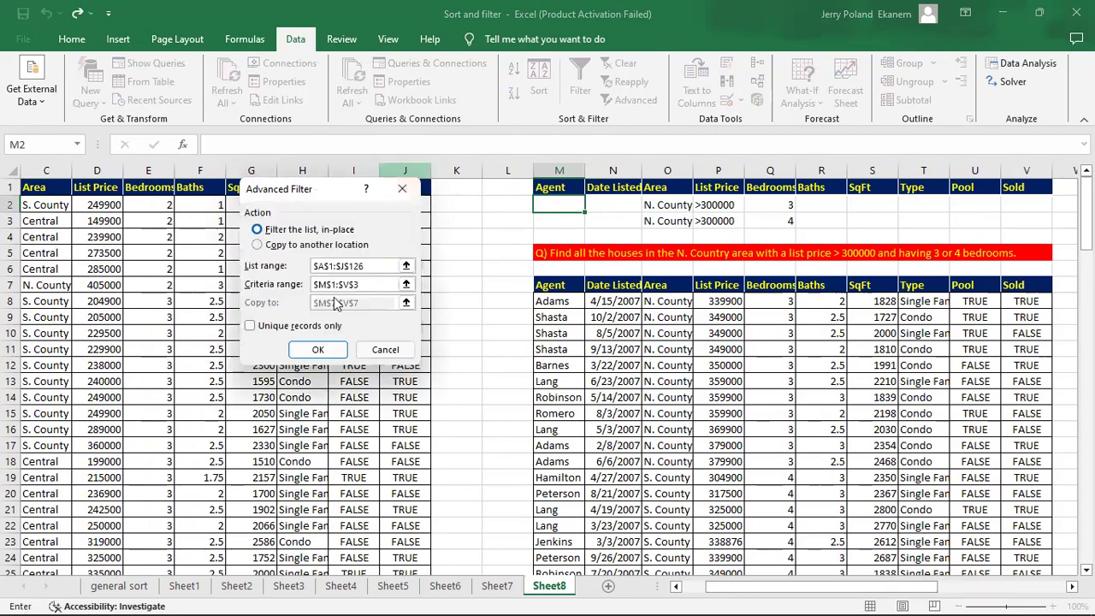
click(257, 245)
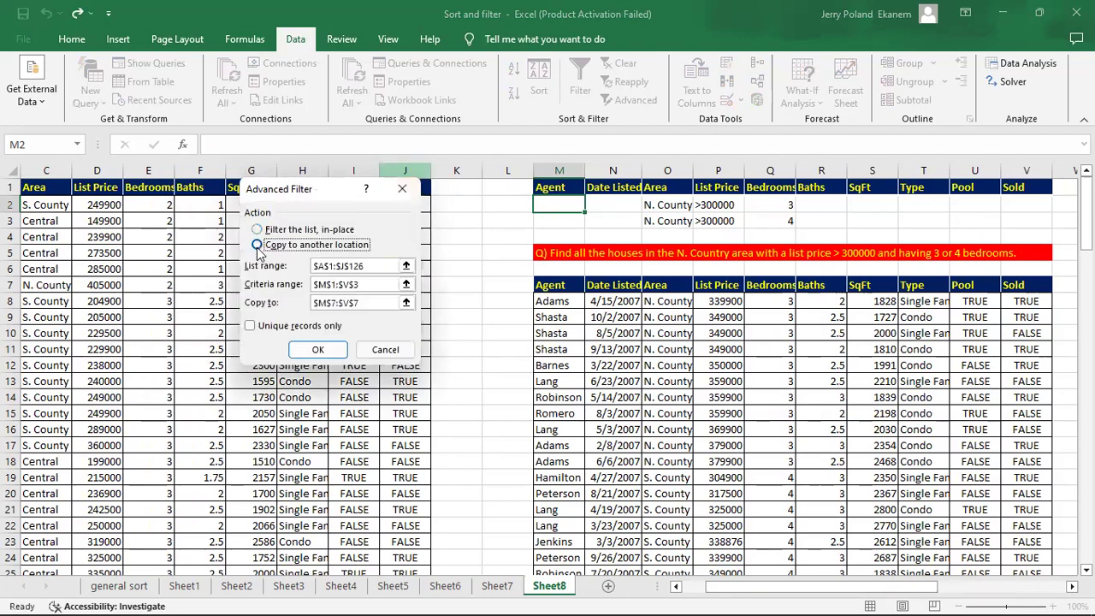
click(319, 351)
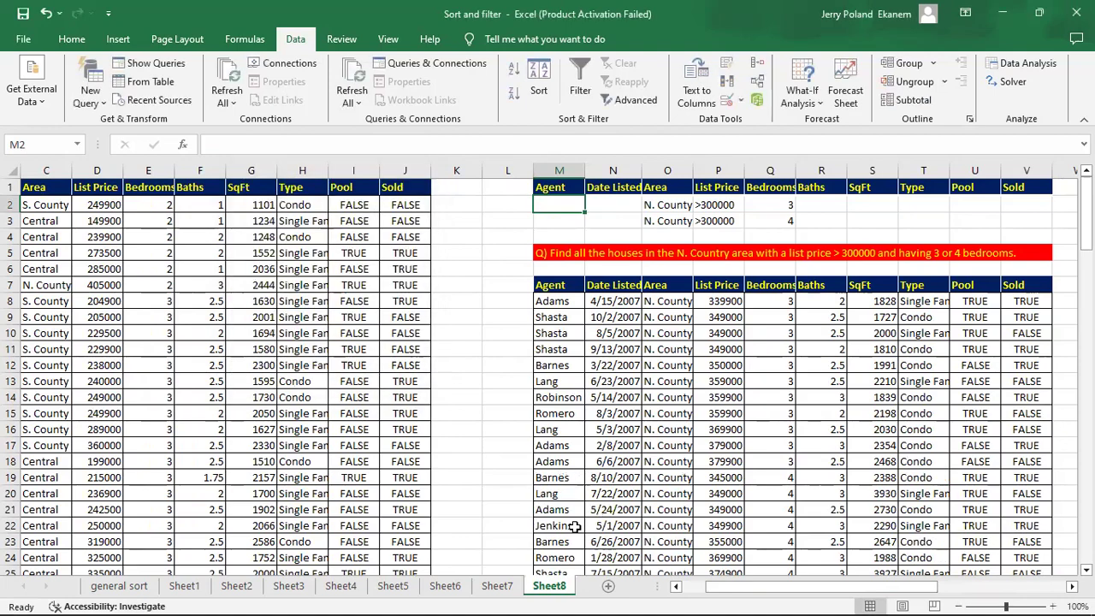
Compare the newly extracted rows with the reference table down to row 29.
scroll(960, 564, down, 7)
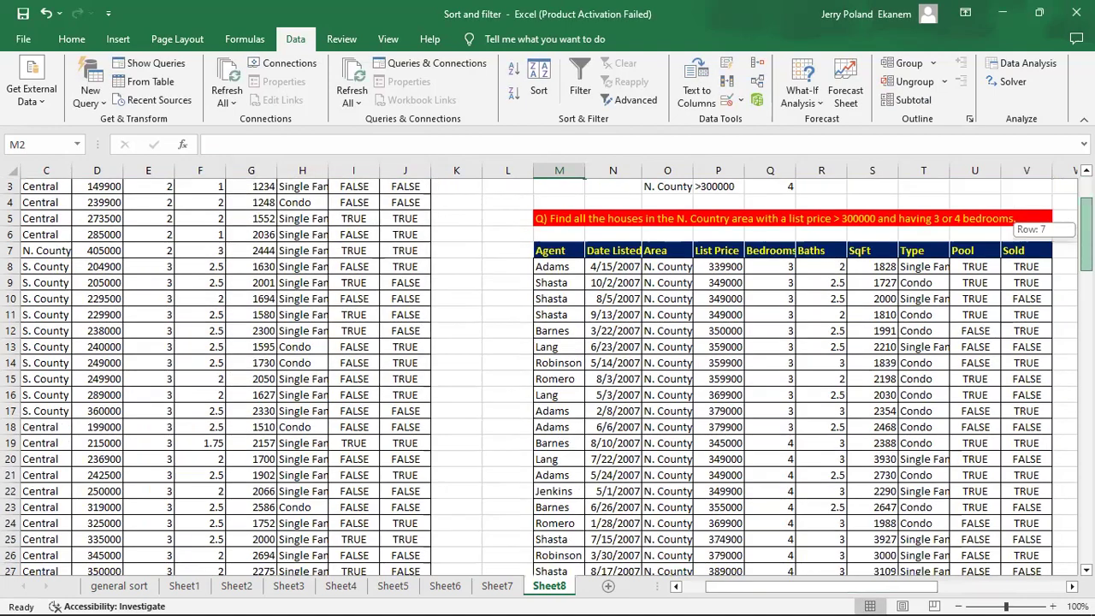
drag(932, 587, 983, 586)
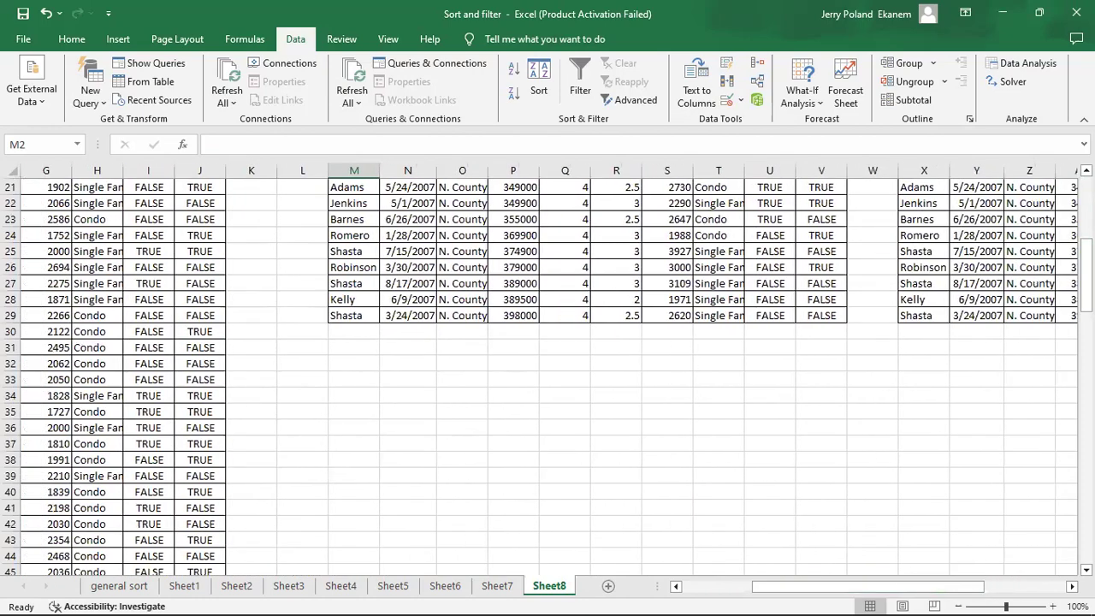
drag(1087, 291, 1087, 240)
Widen column T so the full Type entries, such as Single Family, fit.
click(631, 411)
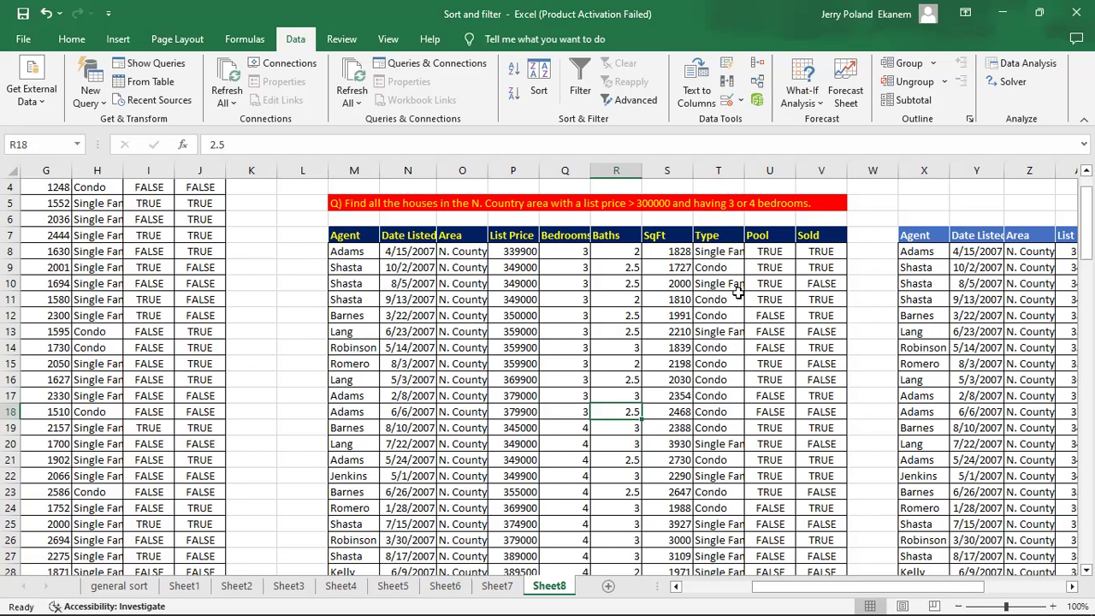
drag(743, 166, 767, 172)
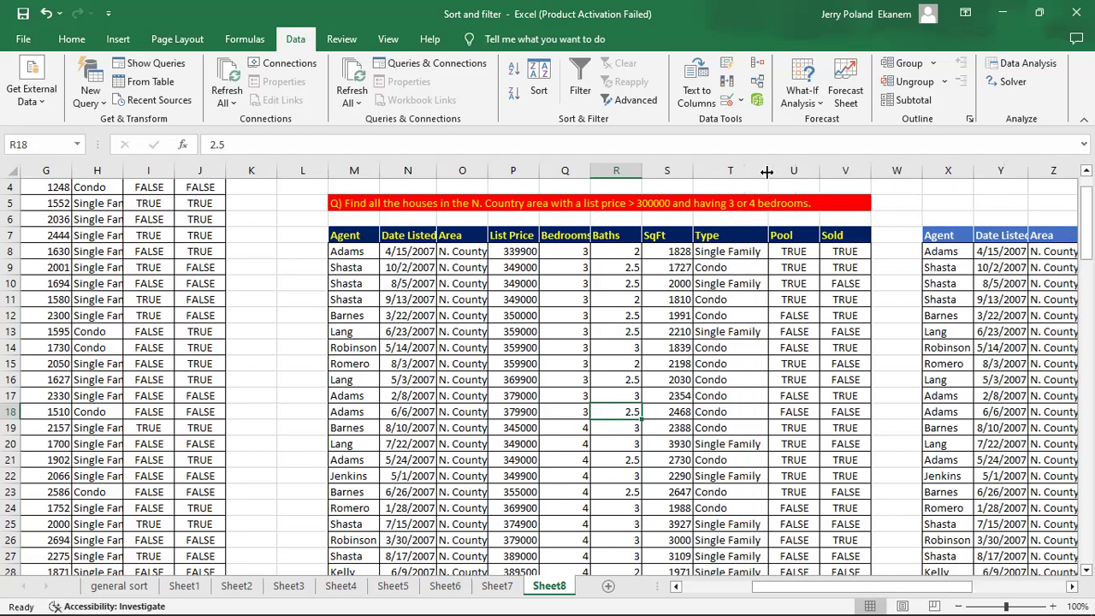